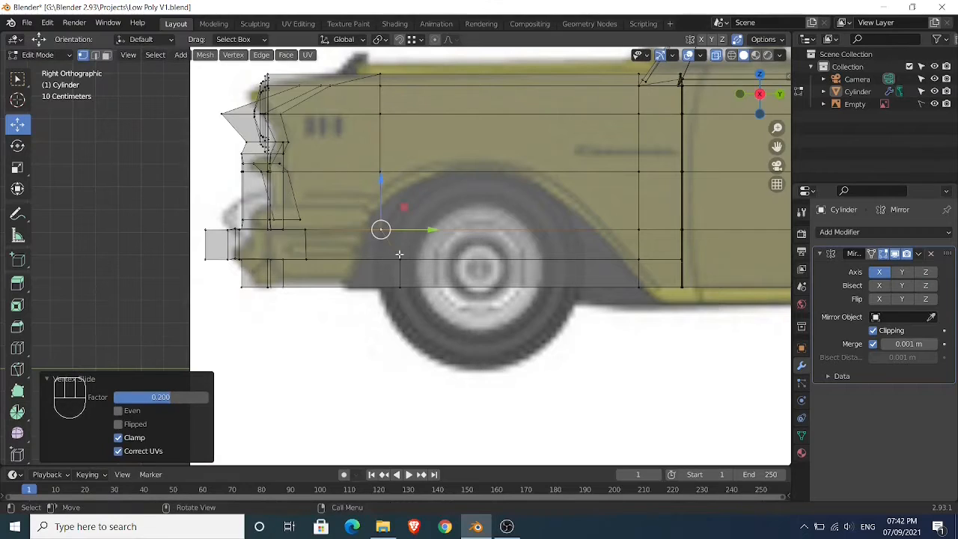
Slide the two lower vertices at the front wheel along their edges until they align with the vertical edge above them
click(410, 295)
key(shift+v)
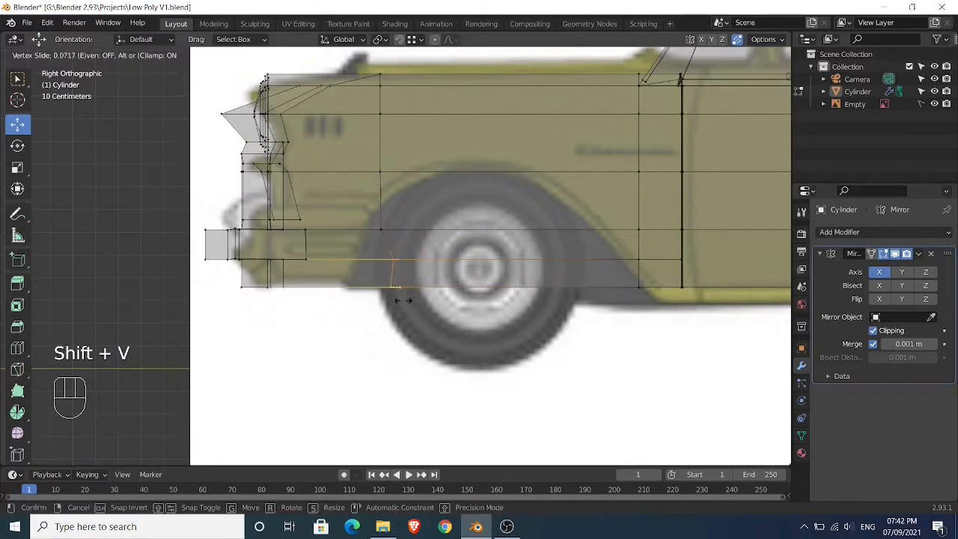
click(385, 301)
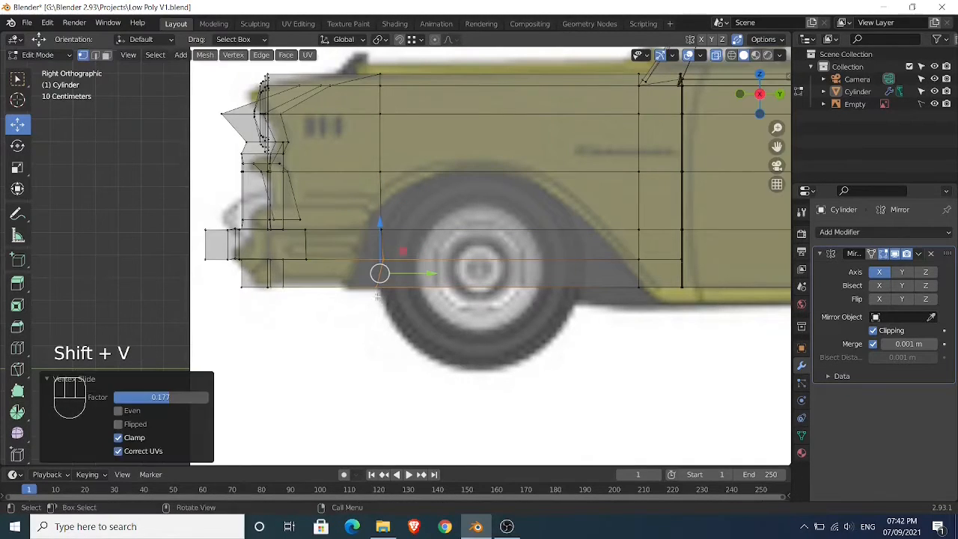
key(shift+v)
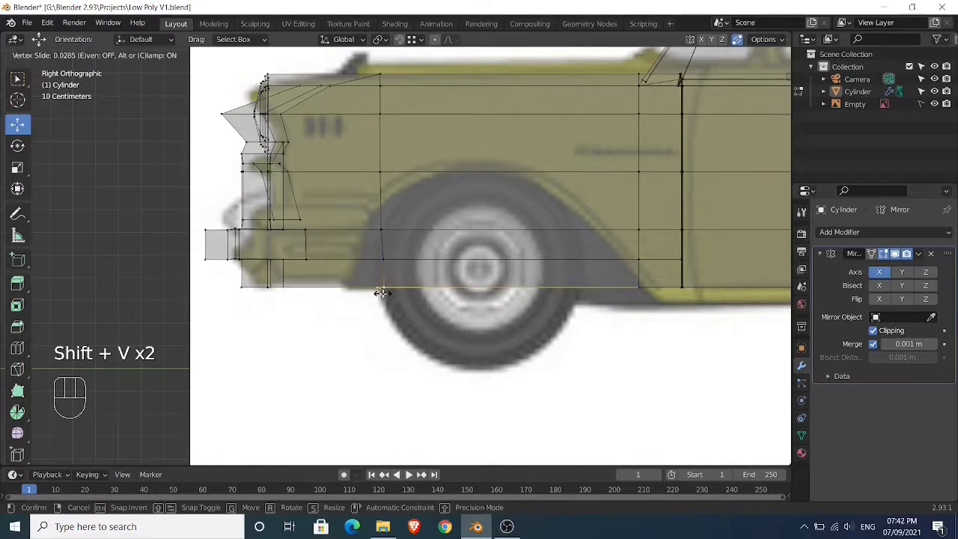
click(382, 292)
click(380, 260)
key(shift+v)
click(380, 260)
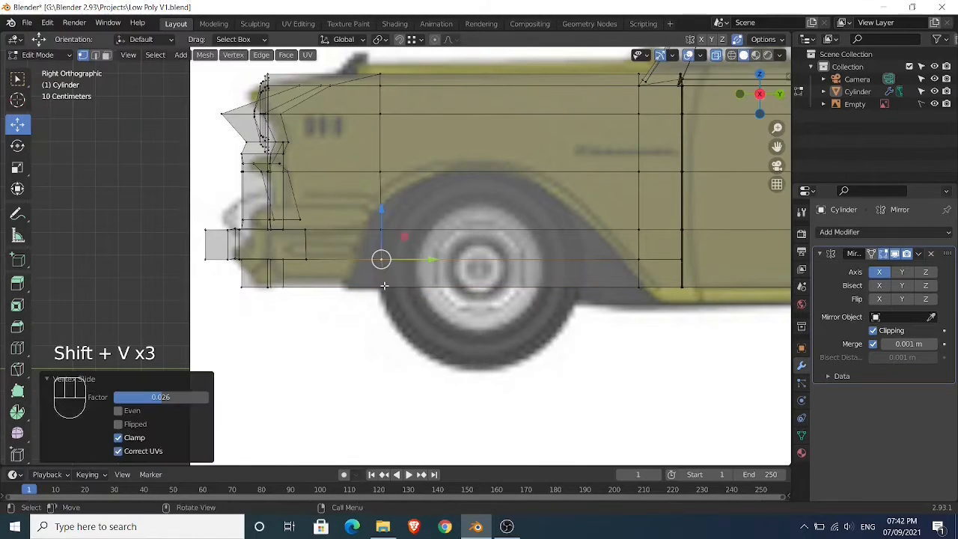
click(382, 287)
key(shift+v)
click(382, 286)
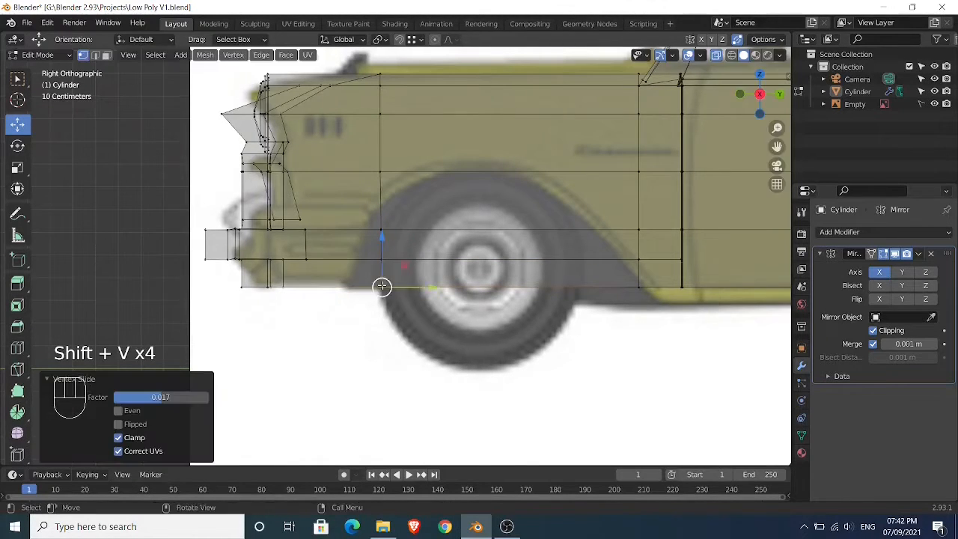
scroll(382, 283, down, 2)
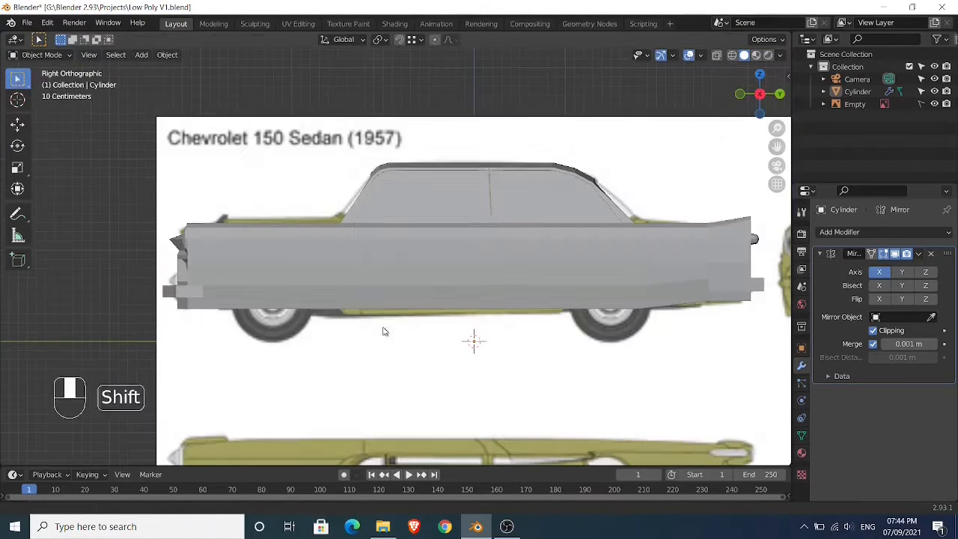
Knife-cut the front wheel arch outline into the body side, tracing the reference image from the front lower edge over the wheel to the rear
key(Tab)
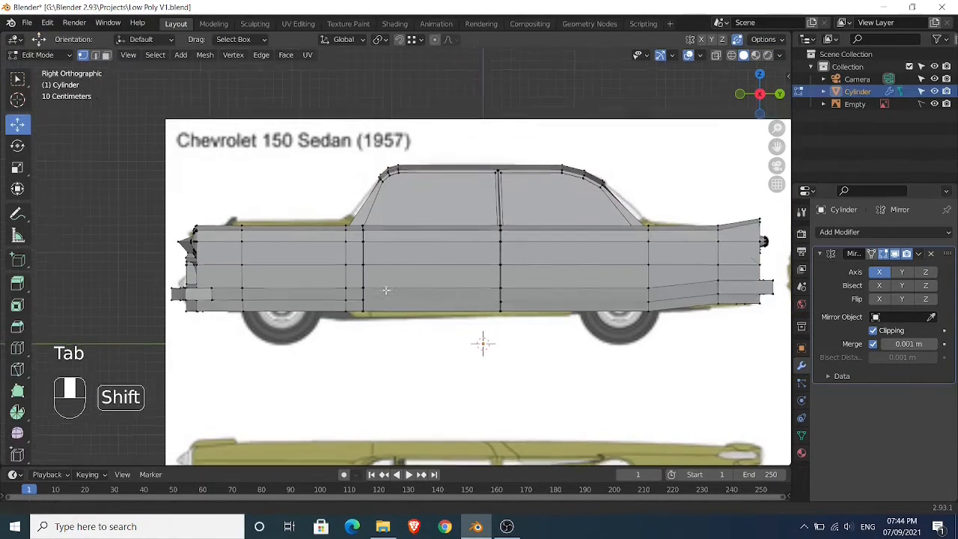
shift+middle_drag(385, 292, 424, 290)
scroll(424, 290, up, 2)
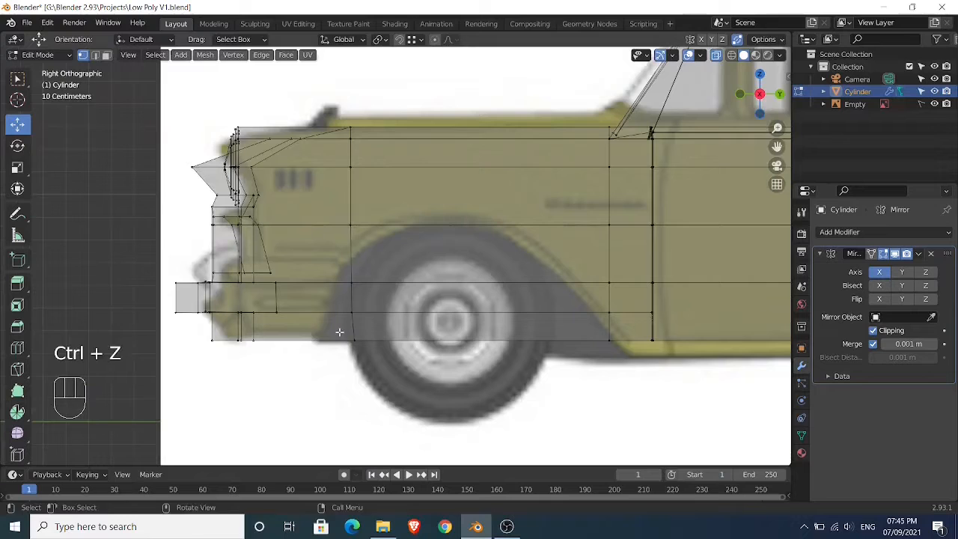
key(k)
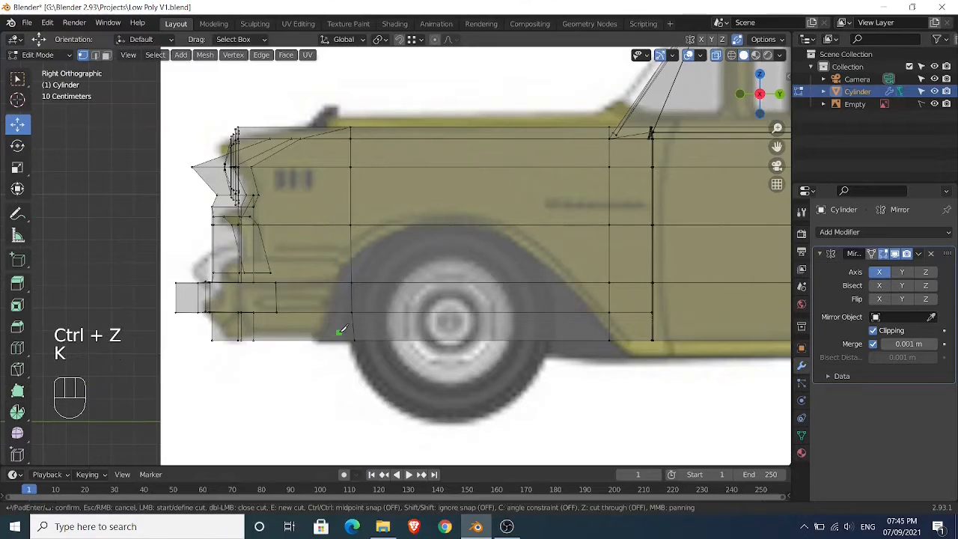
click(319, 341)
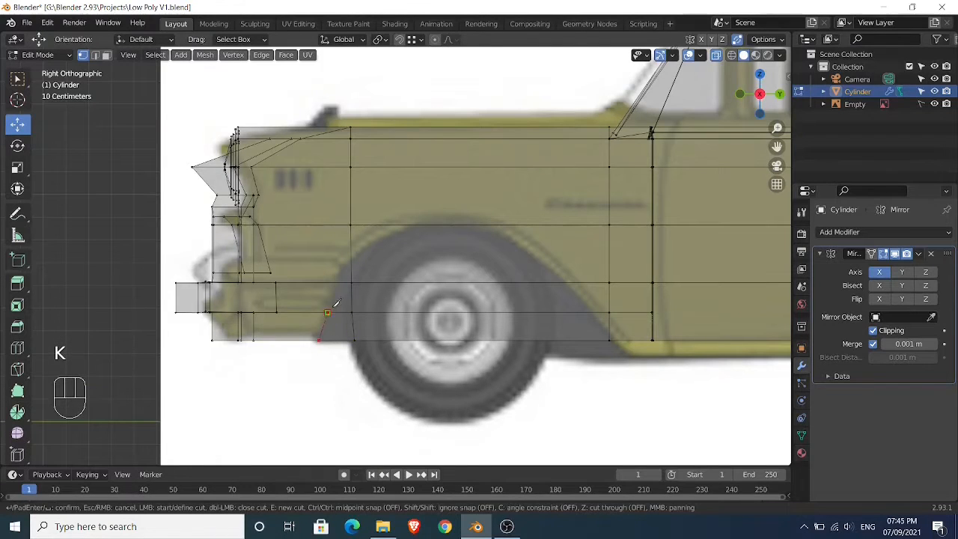
click(333, 283)
click(352, 258)
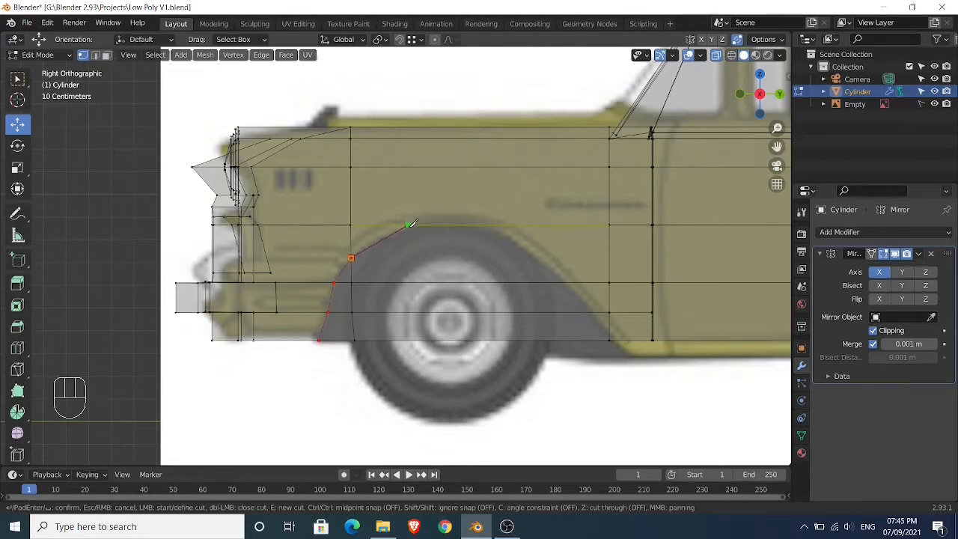
click(409, 224)
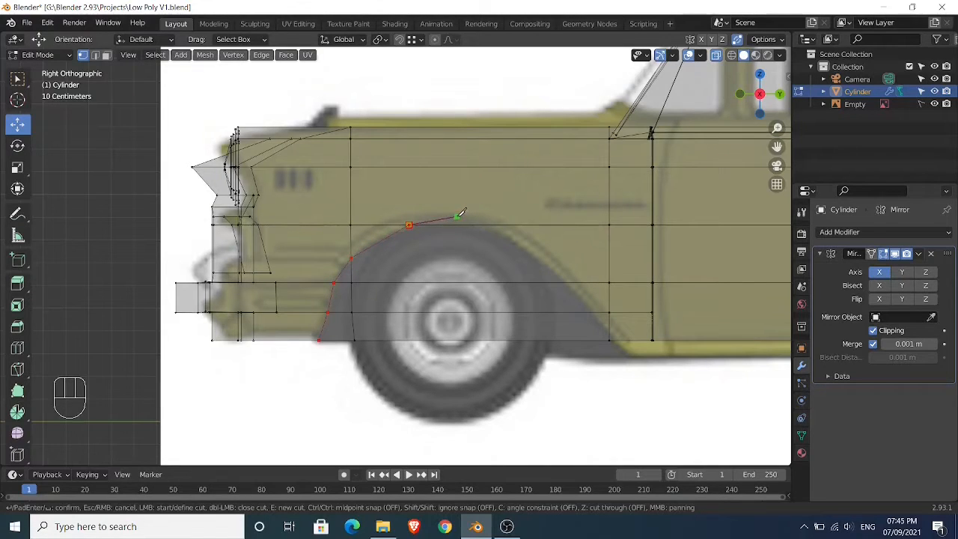
click(458, 216)
click(501, 224)
click(567, 284)
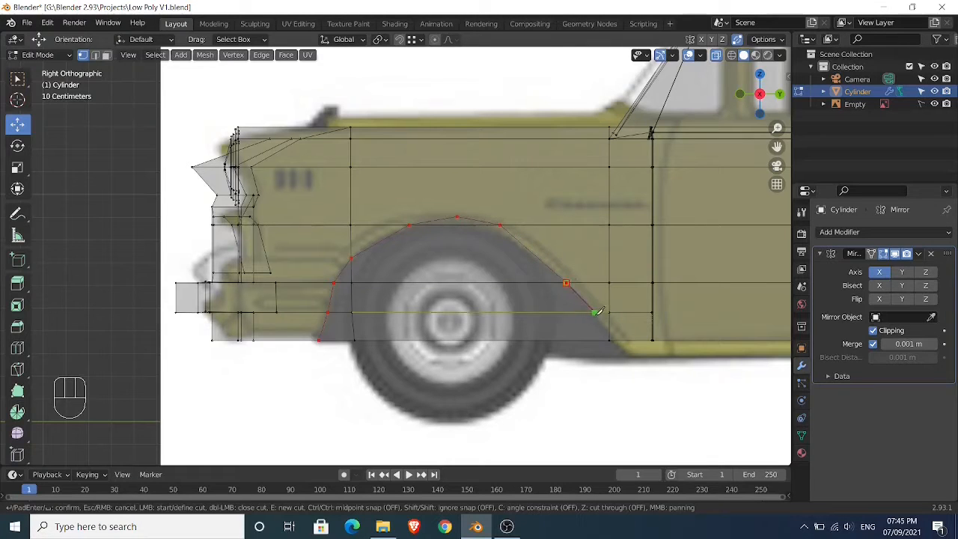
click(595, 313)
click(633, 346)
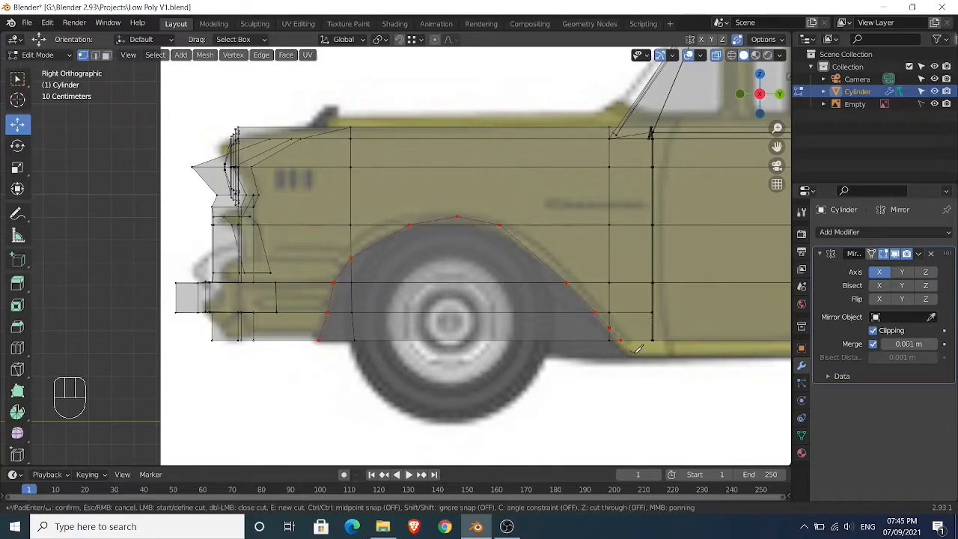
key(Return)
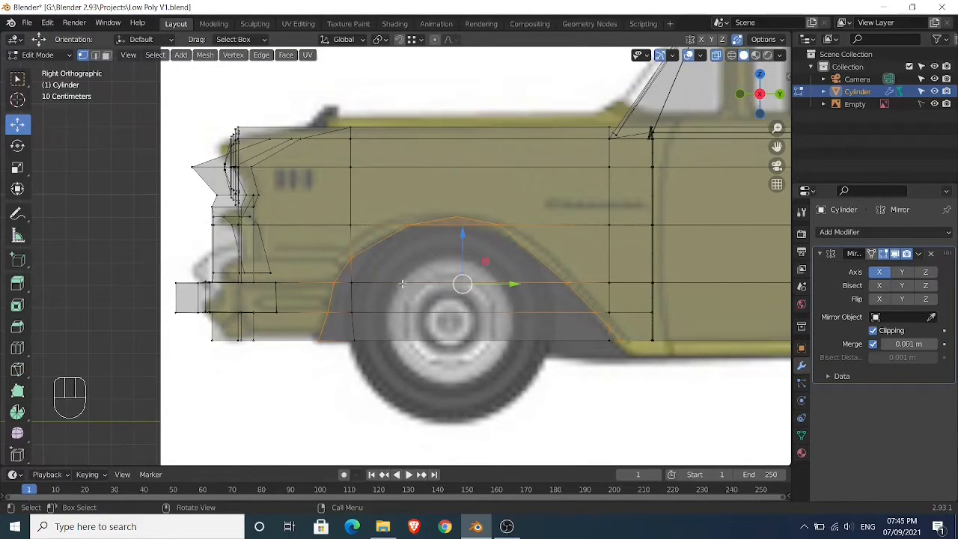
Delete all body-side faces enclosed by the front wheel arch cut
key(3)
click(430, 301)
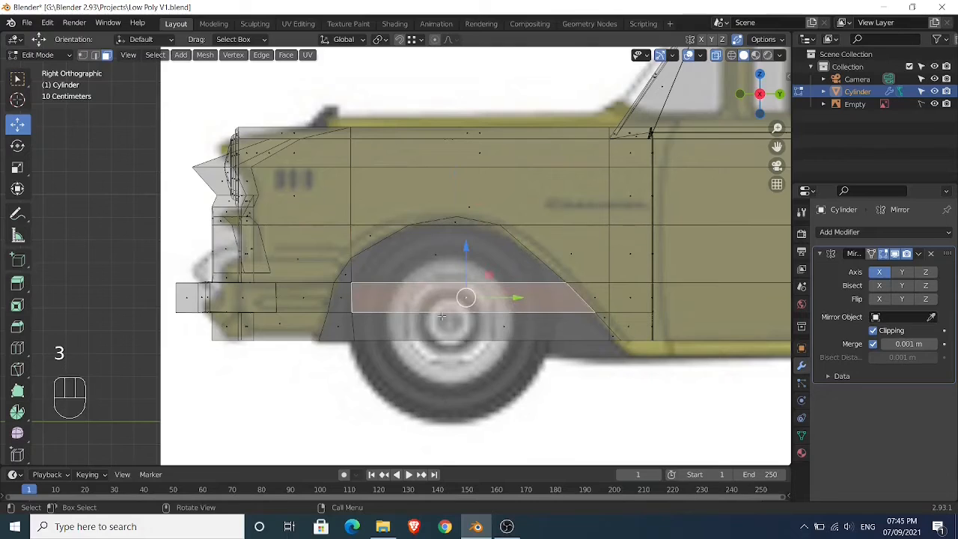
shift+click(442, 252)
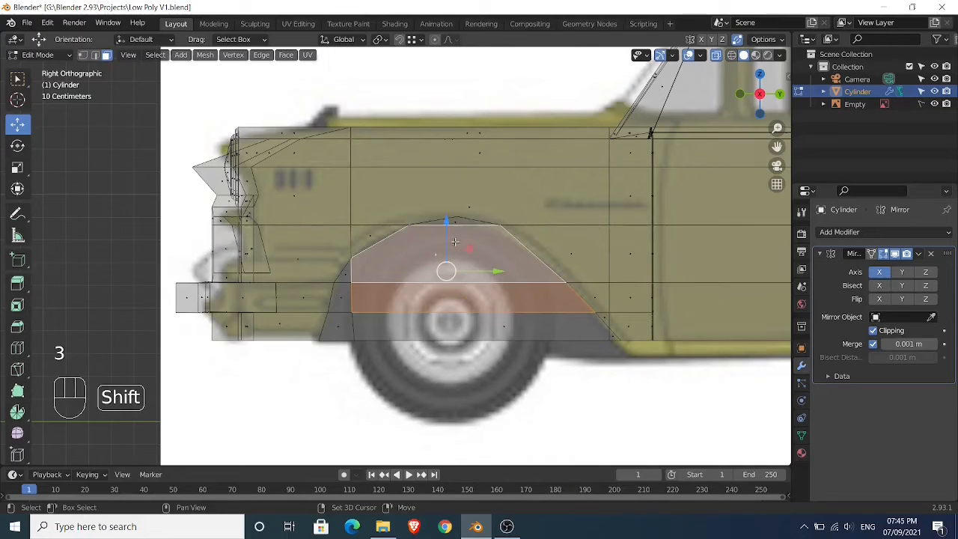
shift+click(507, 327)
shift+click(342, 327)
shift+click(340, 301)
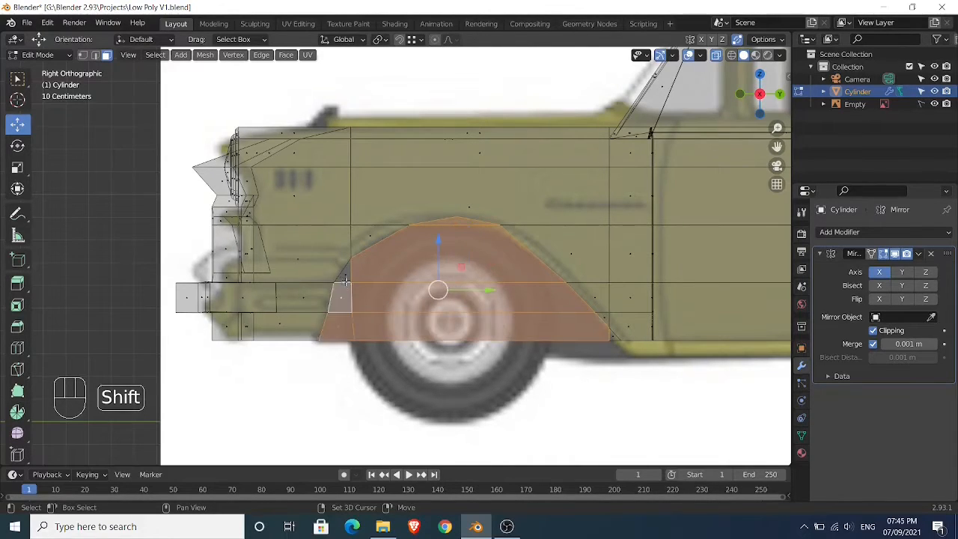
shift+click(348, 273)
shift+click(614, 336)
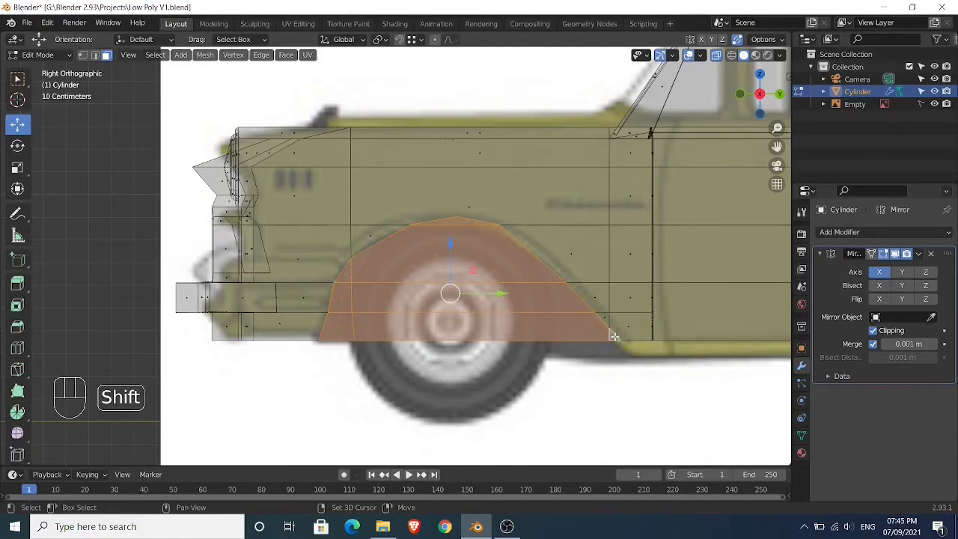
key(x)
click(608, 339)
scroll(573, 314, down, 1)
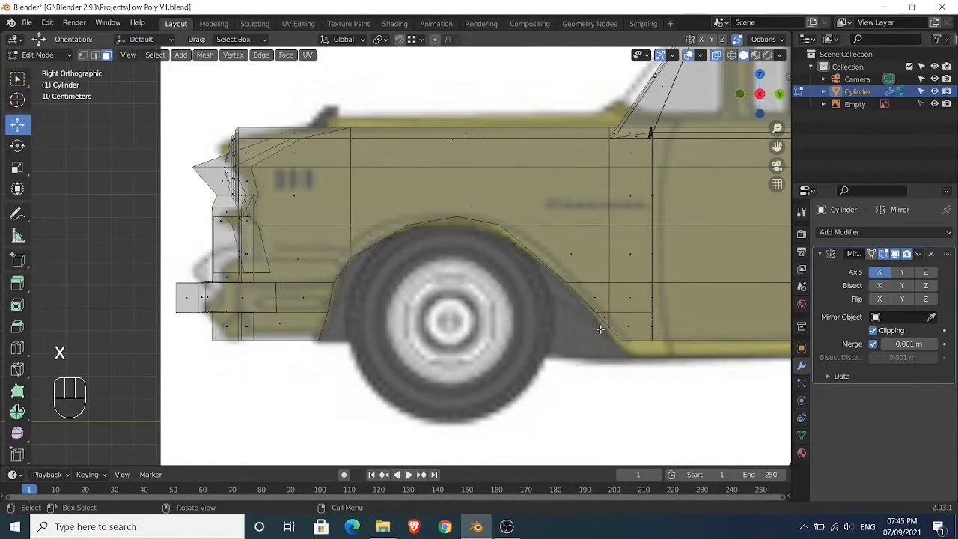
Loop-cut the arch's upper front edge and move the new vertex about -0.022 m in Y and 0.007 m in Z
scroll(382, 329, up, 5)
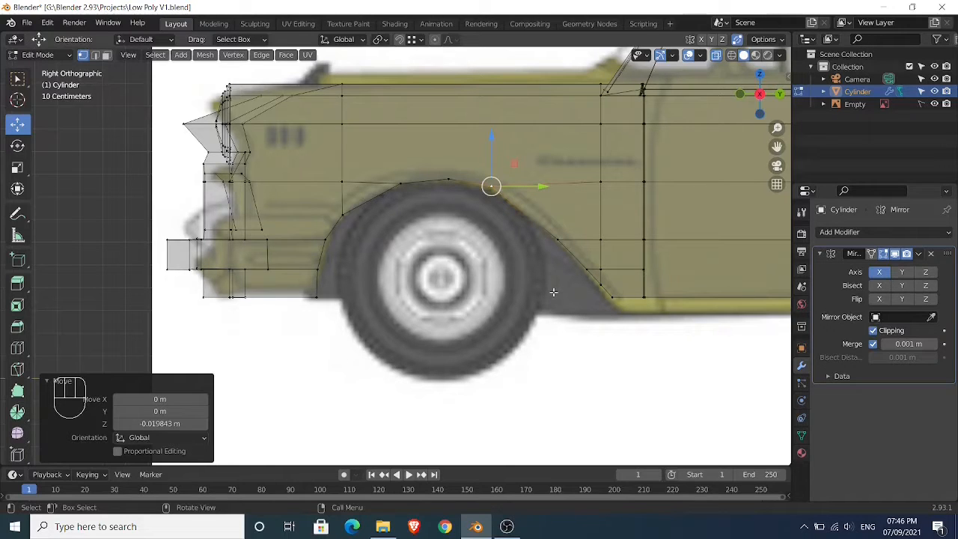
scroll(497, 272, down, 1)
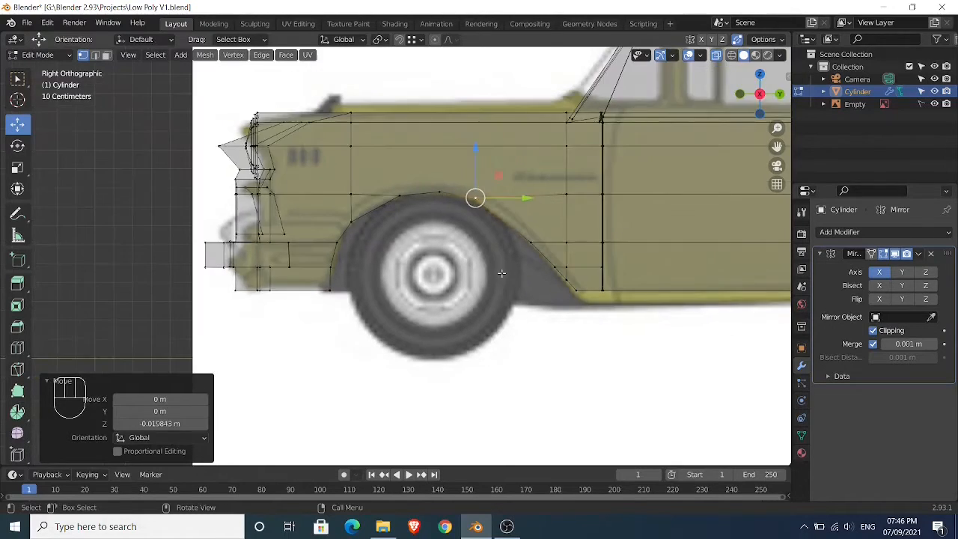
shift+middle_drag(502, 274, 466, 270)
scroll(327, 202, up, 2)
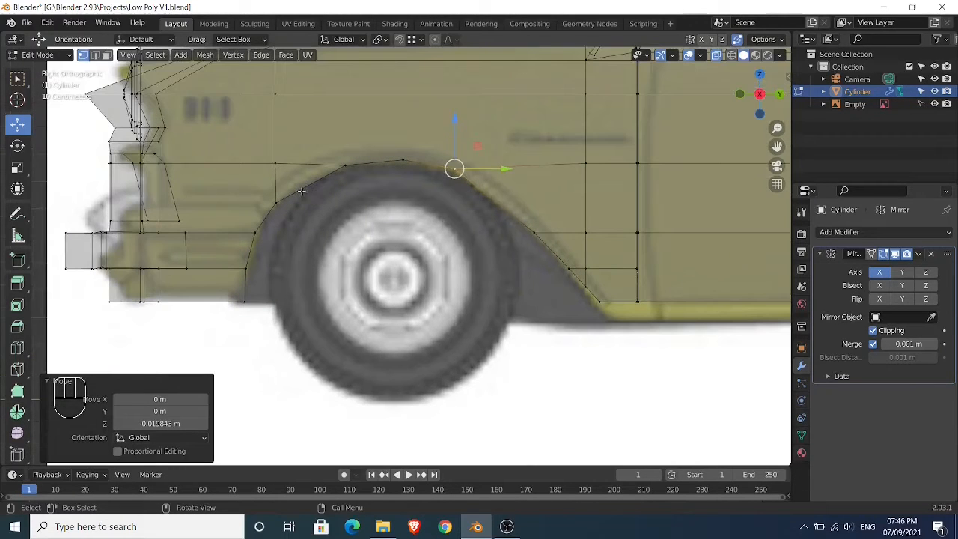
key(ctrl+r)
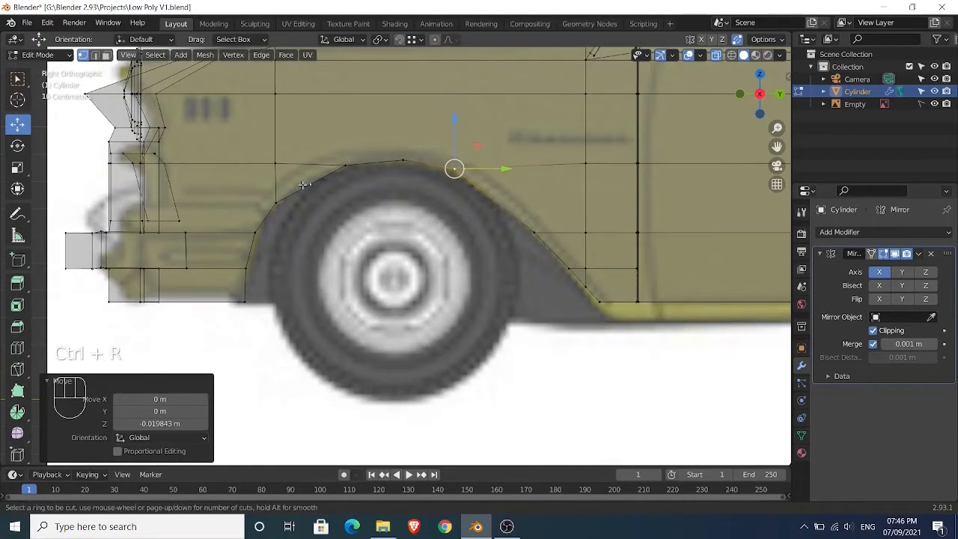
click(302, 185)
click(310, 184)
drag(310, 186, 304, 182)
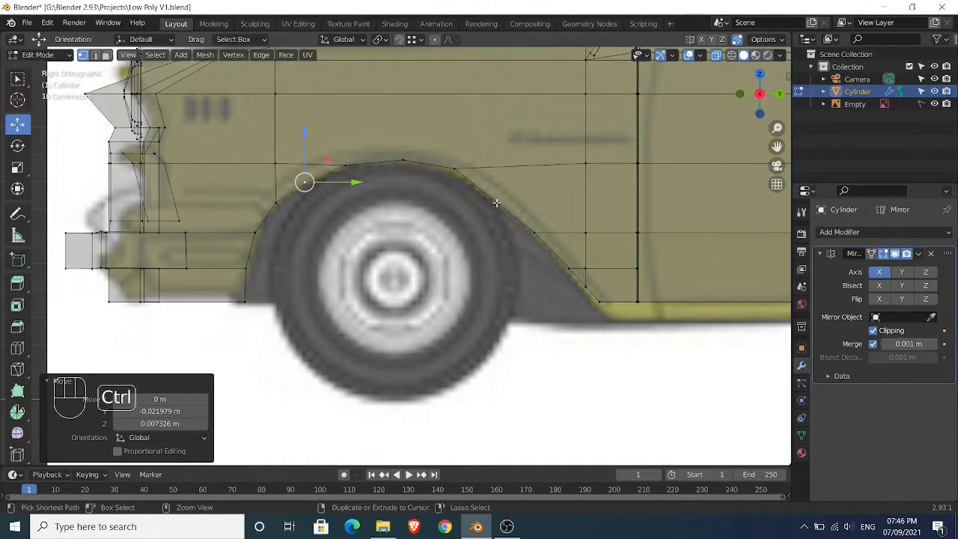
Loop-cut the arch's upper rear edge and move the new arch vertex about 0.026 m in Y and -0.009 m in Z
key(ctrl+r)
click(496, 202)
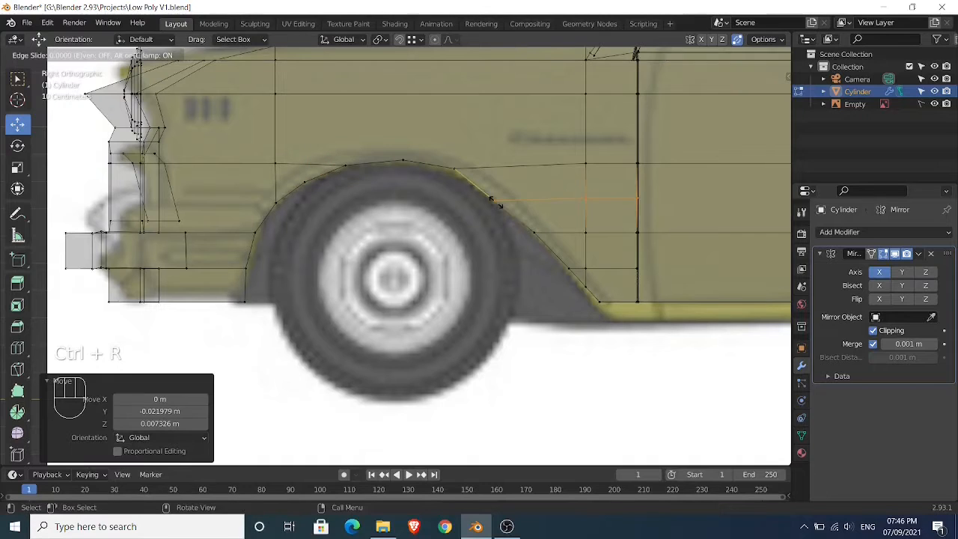
click(491, 202)
click(494, 200)
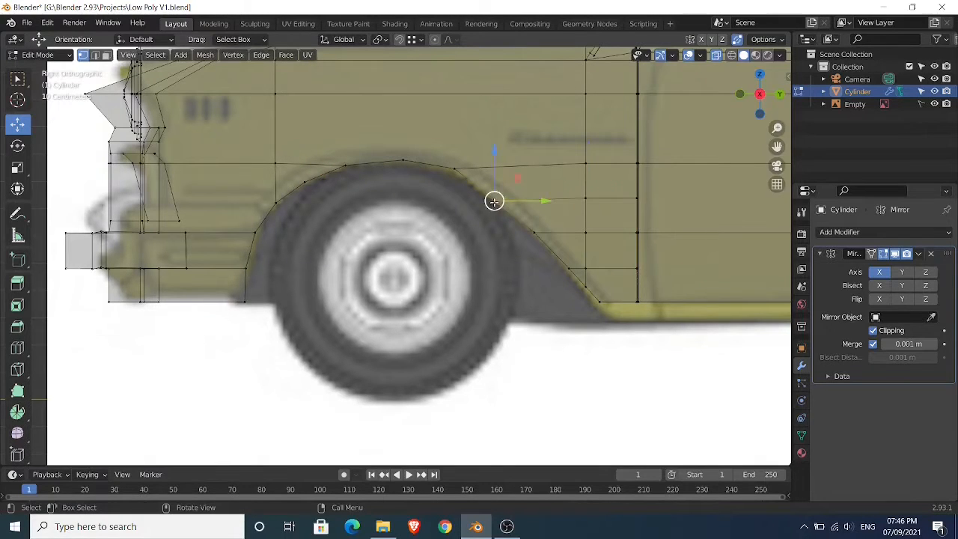
key(g)
click(505, 202)
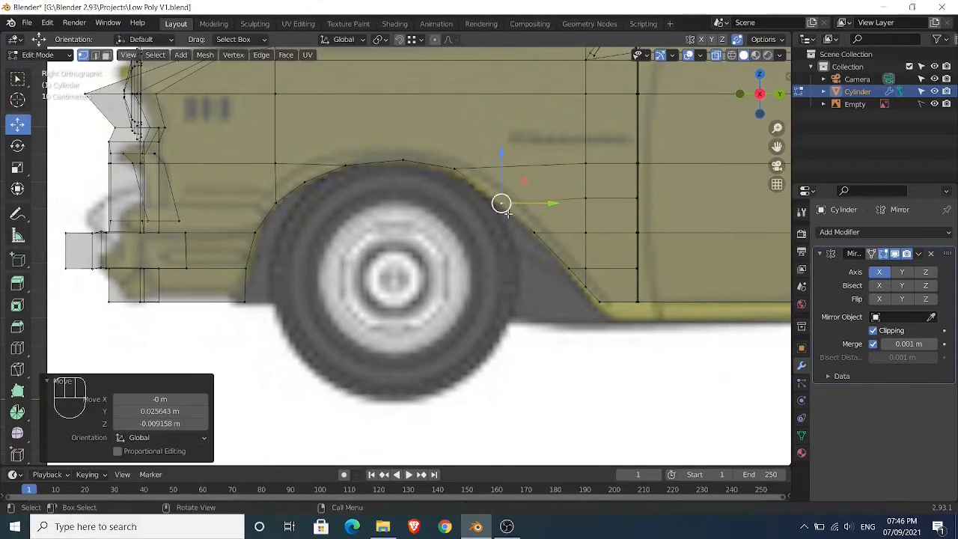
Knife-cut a second outline just outside the front wheel arch, following the fender lip in the reference image
shift+middle_drag(284, 229, 337, 247)
scroll(337, 247, up, 3)
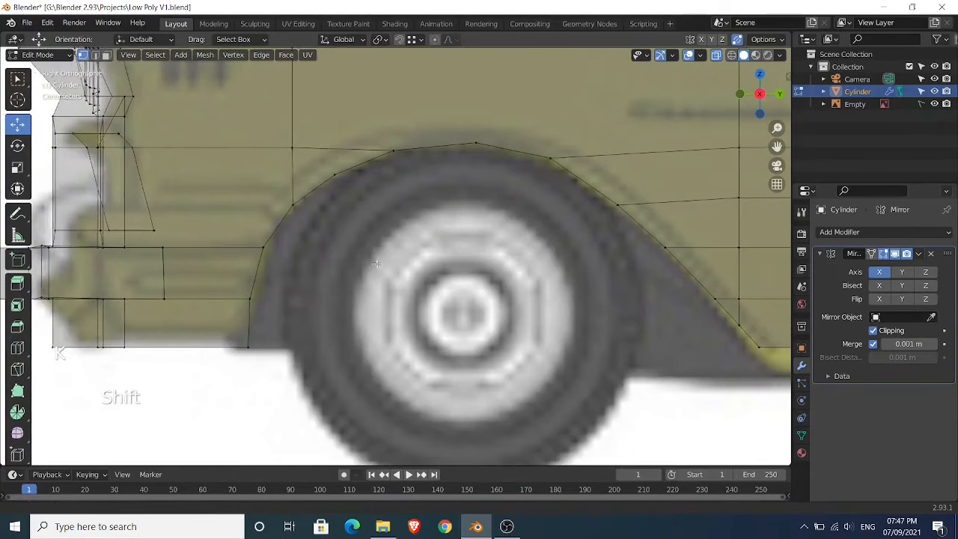
shift+middle_drag(390, 263, 314, 242)
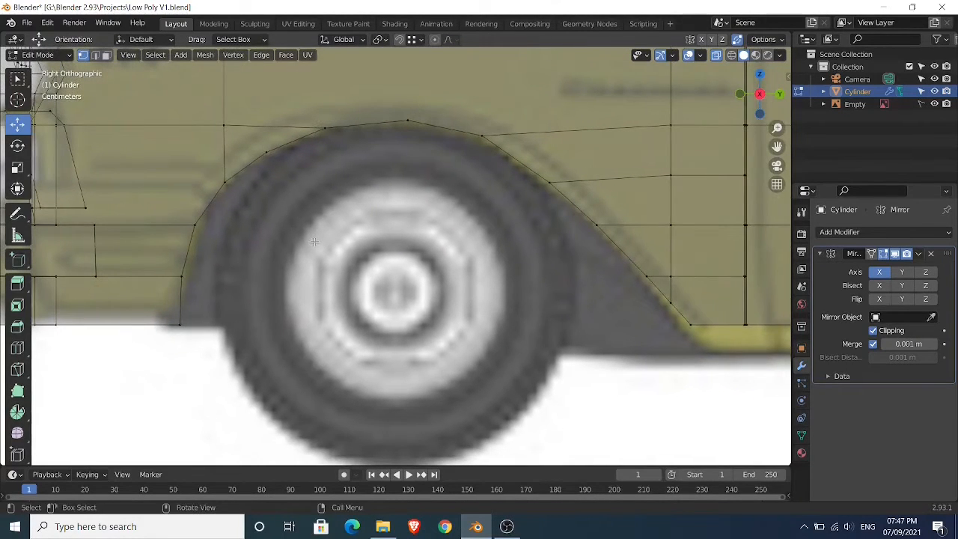
key(k)
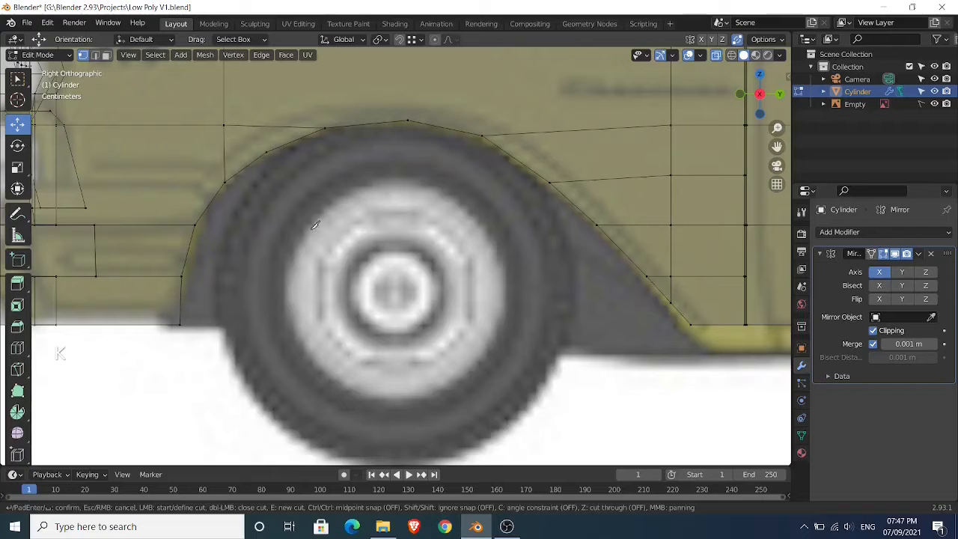
click(165, 324)
click(167, 277)
click(180, 224)
click(224, 158)
click(278, 127)
click(353, 104)
click(411, 103)
click(523, 131)
click(580, 180)
click(623, 224)
click(670, 277)
click(712, 325)
key(Return)
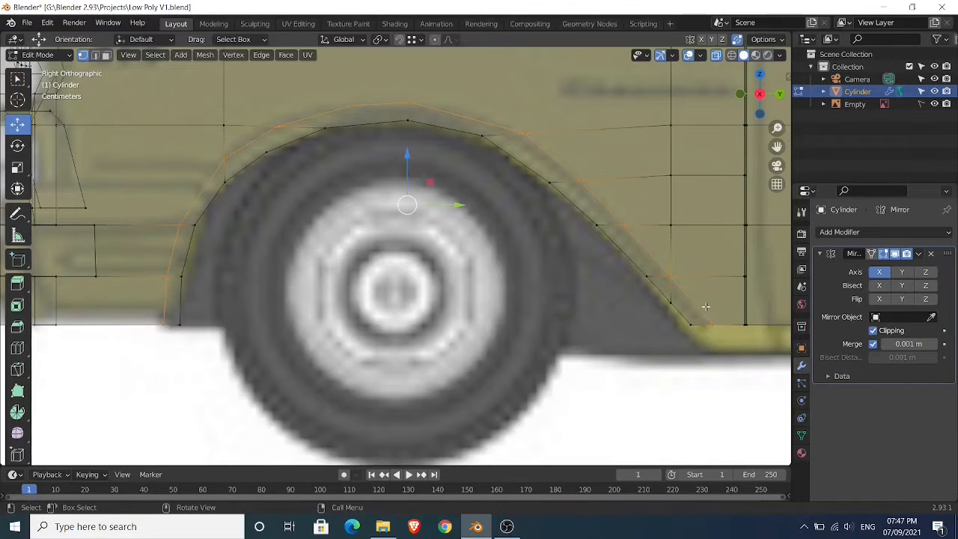
Move the upper front vertex of the outer arch outline about 0.049 m in Y and 0.019 m in Z
scroll(385, 131, down, 1)
scroll(385, 132, up, 2)
shift+middle_drag(325, 137, 363, 214)
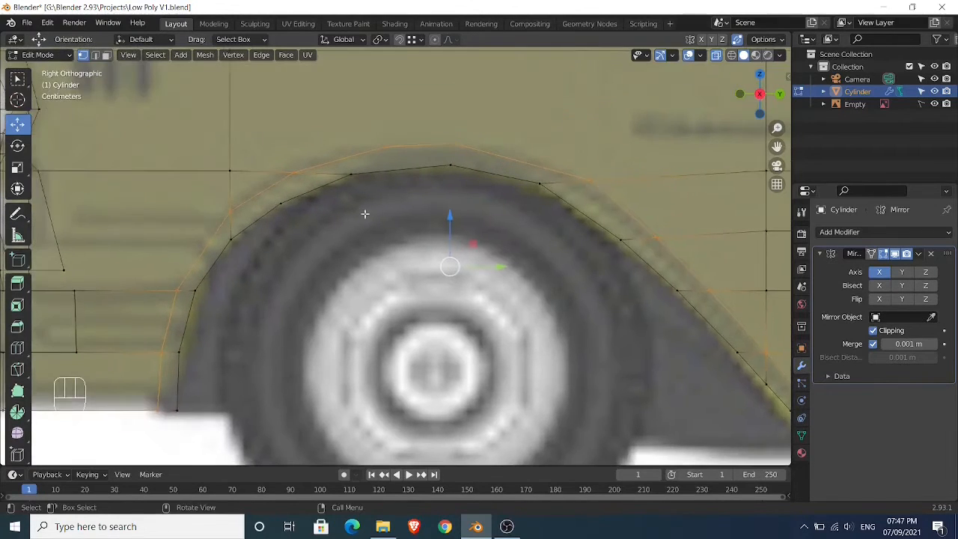
scroll(364, 214, up, 1)
click(274, 155)
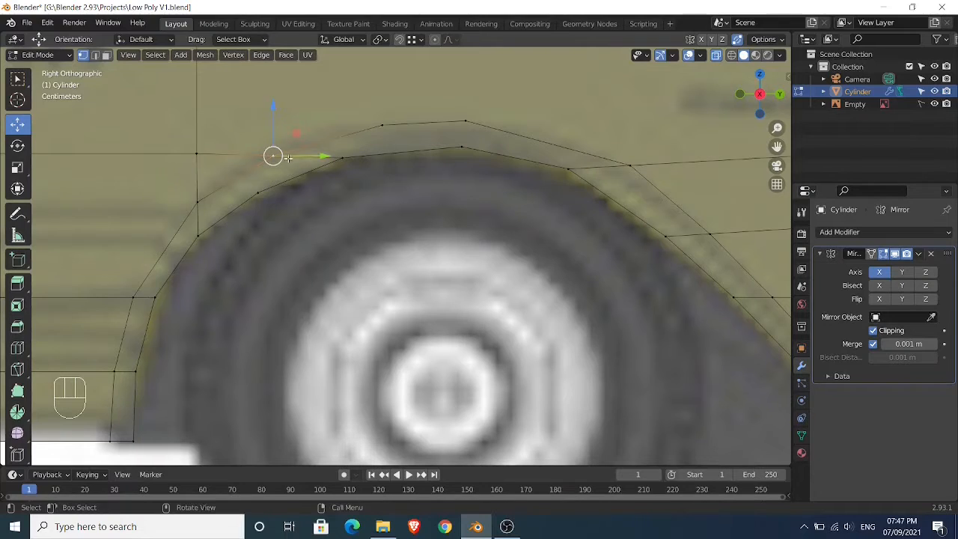
drag(274, 155, 301, 144)
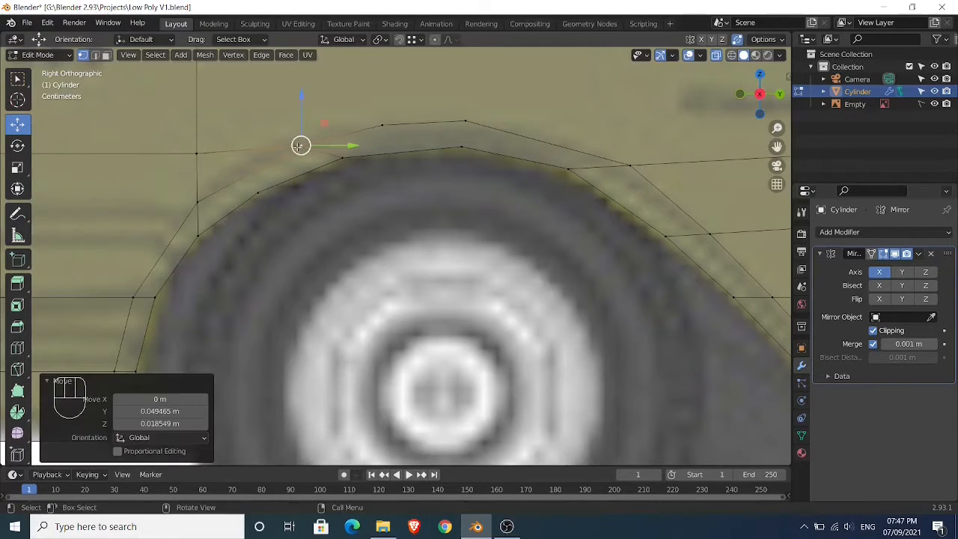
Loop-cut the upper front edge of the outer arch outline and move the new vertex about -0.010 m in Y and 0.006 m in Z
key(ctrl+r)
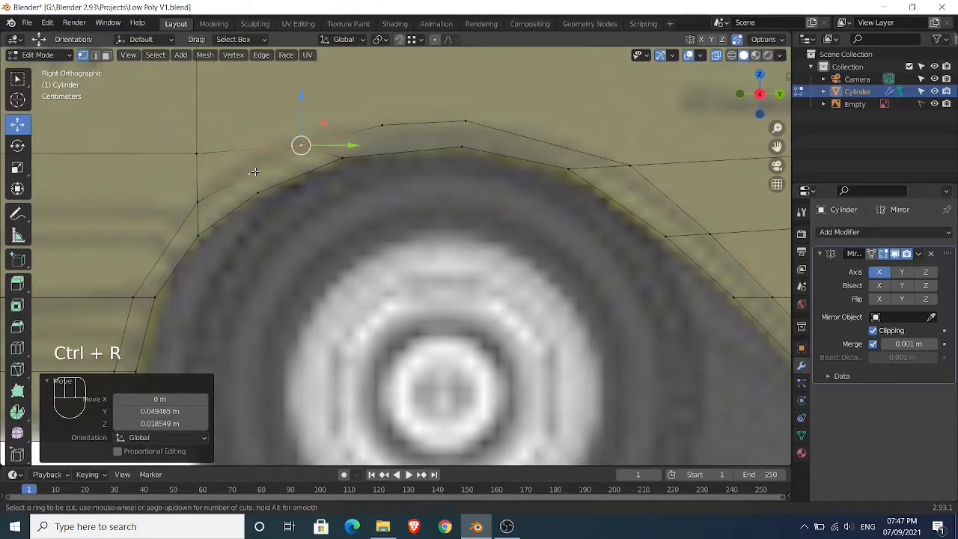
click(253, 171)
click(249, 172)
drag(249, 173, 244, 170)
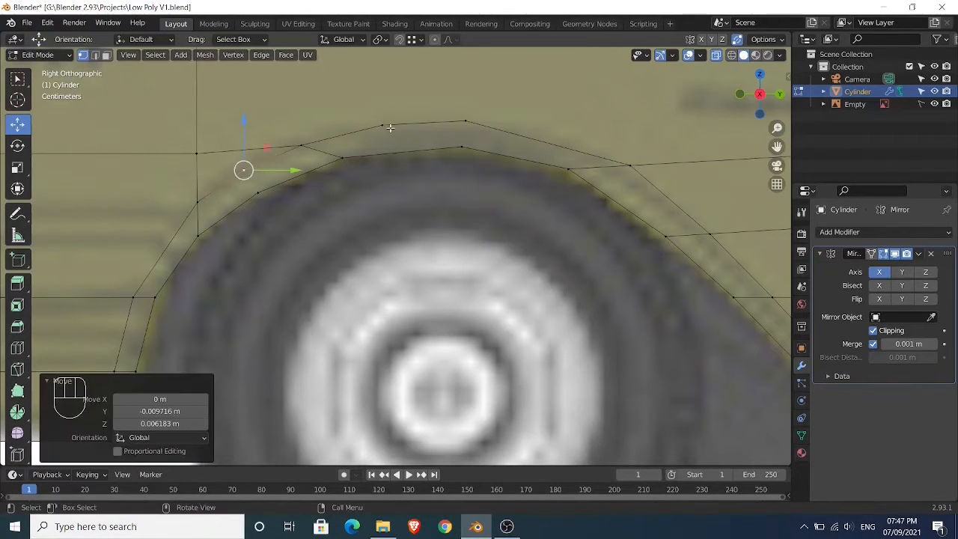
Nudge the two top outer arch vertices down onto the fender lip, the rear one about 0.002 m in Y and -0.004 m in Z
click(385, 127)
drag(385, 127, 386, 130)
click(466, 119)
drag(467, 120, 467, 122)
Move the upper rear vertex of the outer arch outline about -0.053 m in Y and 0.017 m in Z
scroll(497, 151, down, 1)
shift+middle_drag(533, 177, 470, 173)
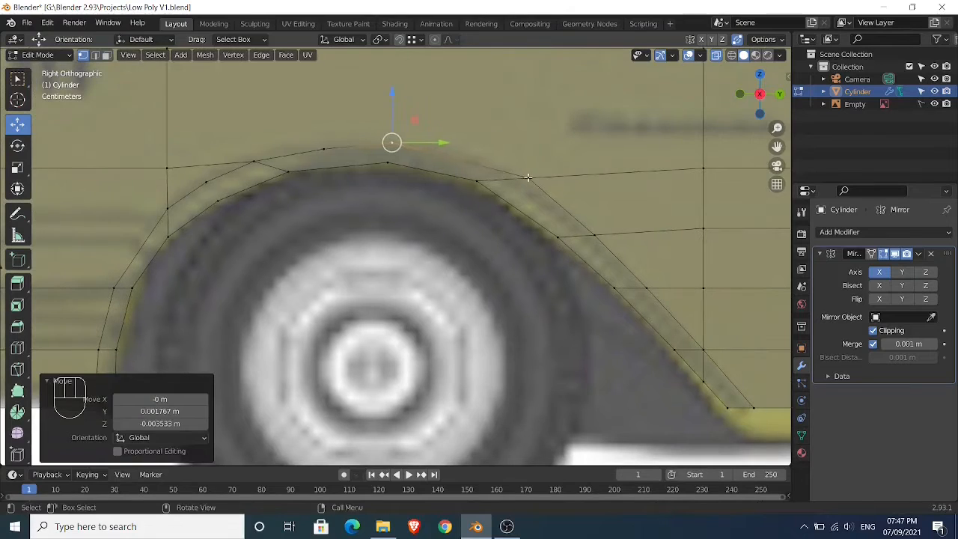
click(528, 178)
drag(528, 178, 501, 167)
scroll(419, 240, down, 1)
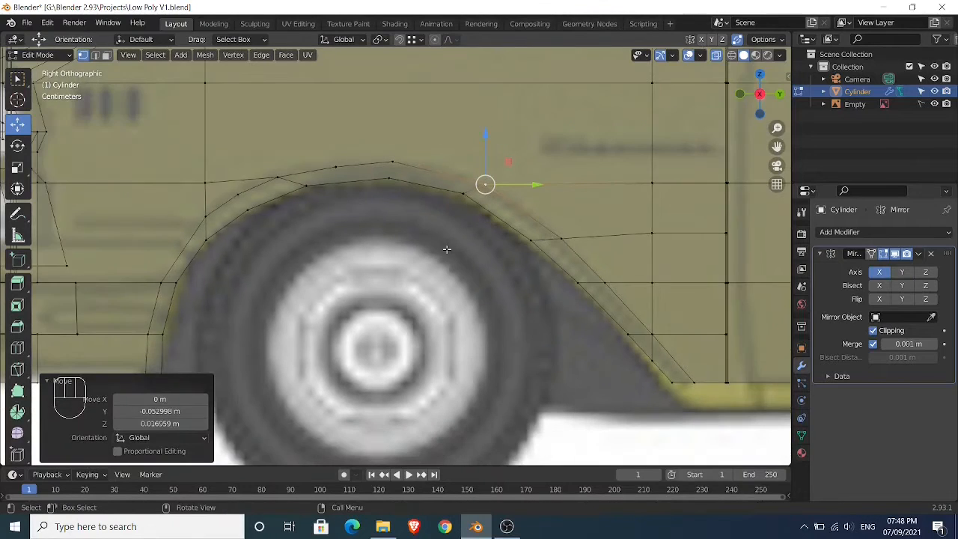
Loop-cut the inner arch's top front edge and connect the two top inner vertices to their matching vertices on the outer outline
scroll(404, 256, down, 1)
scroll(404, 256, down, 1)
shift+middle_drag(327, 269, 362, 271)
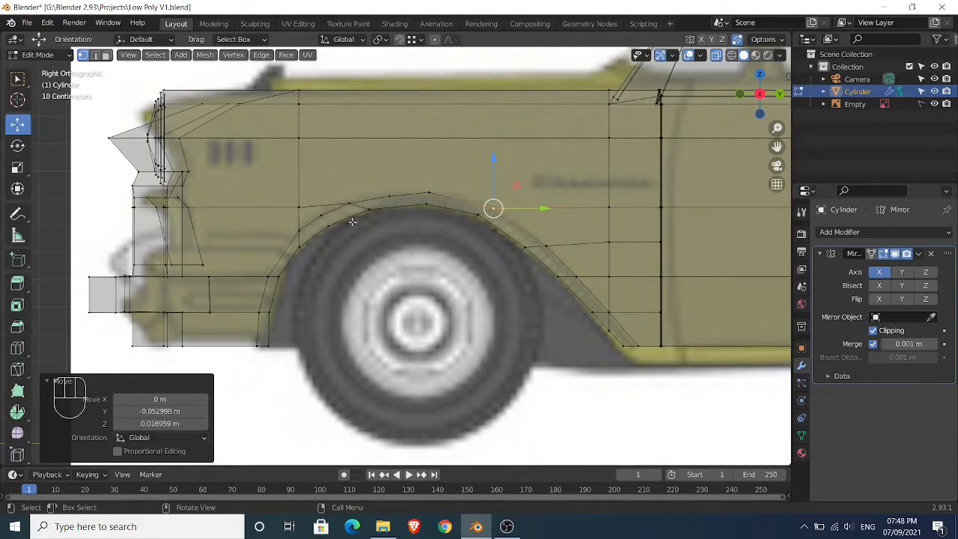
scroll(381, 245, up, 2)
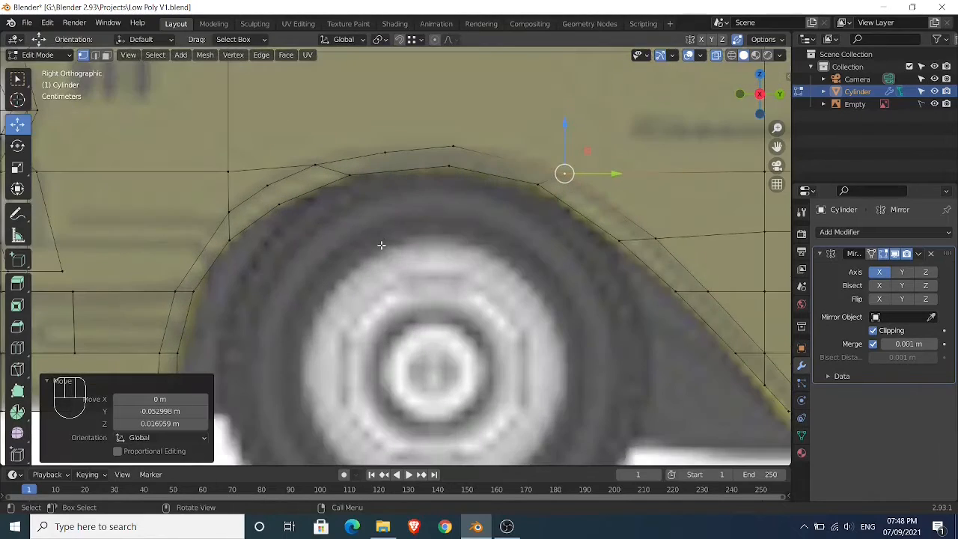
key(ctrl+r)
click(397, 165)
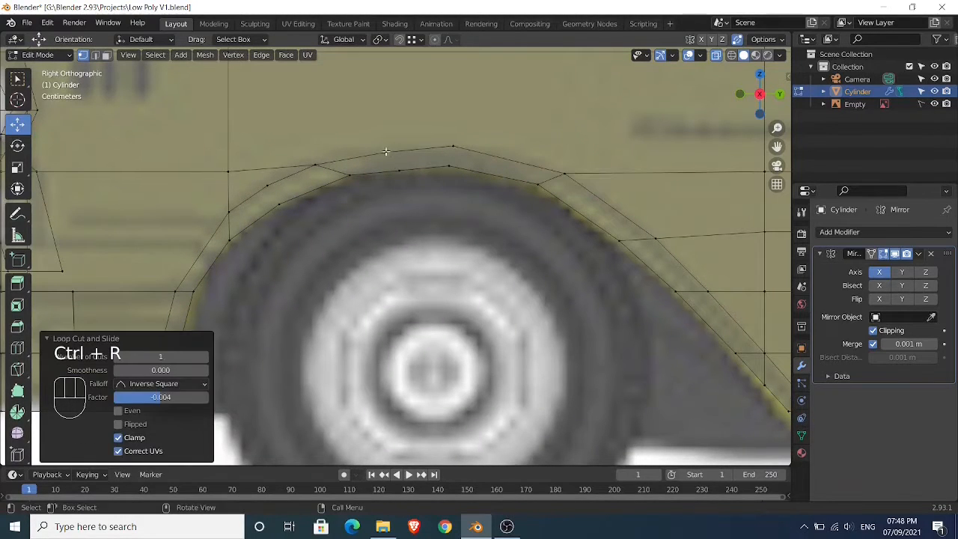
shift+click(386, 152)
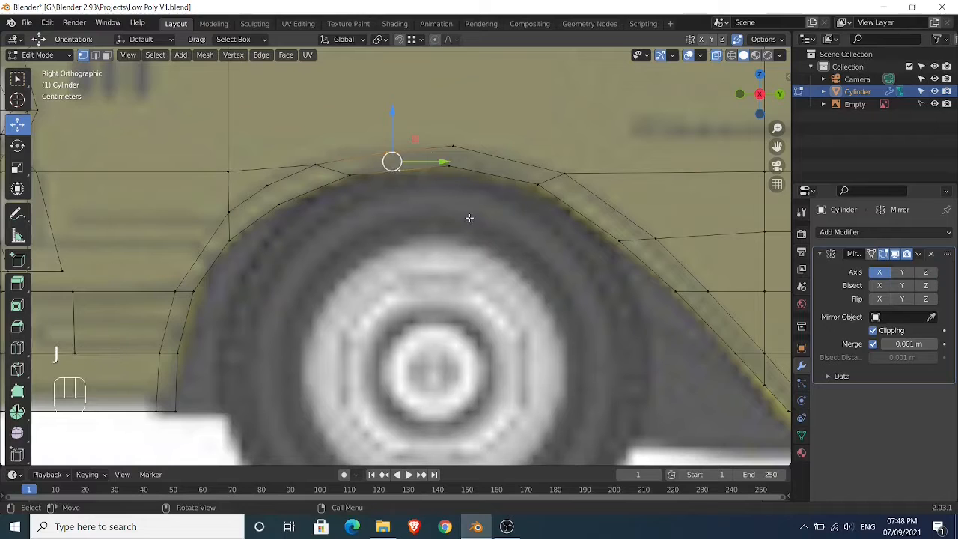
shift+click(449, 164)
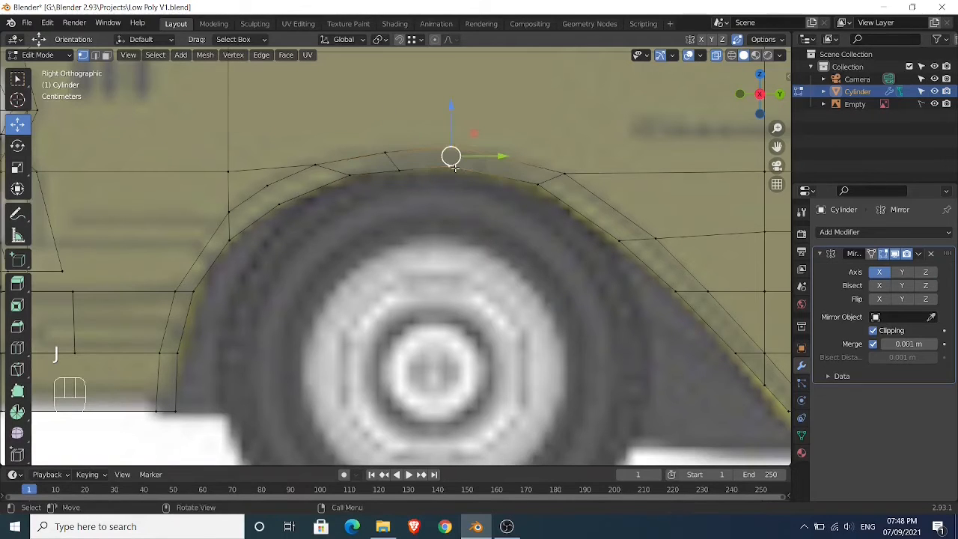
key(j)
Slide the upper front outer arch vertex rearward along its edge and the matching inner vertex forward by a factor of about 0.16
scroll(574, 230, down, 2)
shift+middle_drag(487, 247, 514, 250)
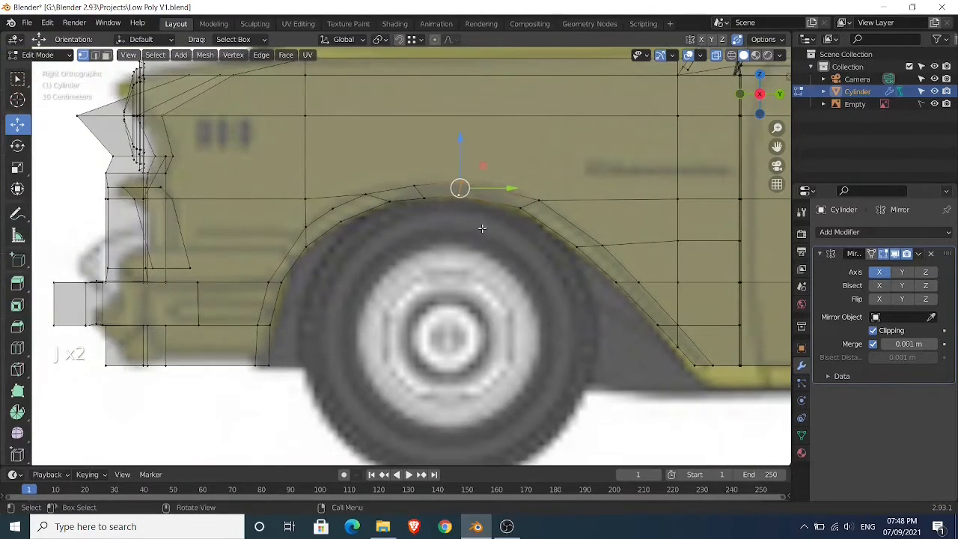
scroll(480, 226, up, 3)
shift+middle_drag(431, 215, 424, 284)
scroll(417, 278, up, 2)
click(313, 204)
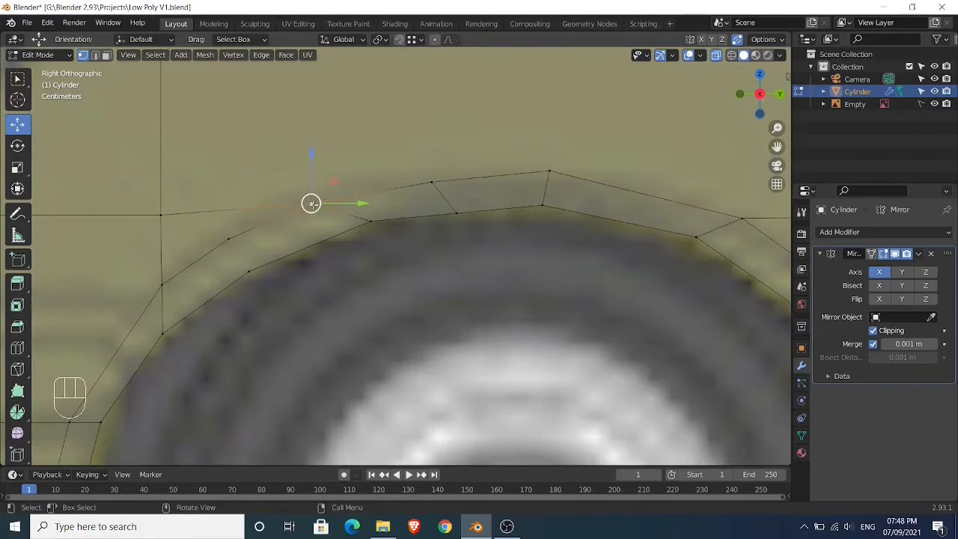
key(shift+v)
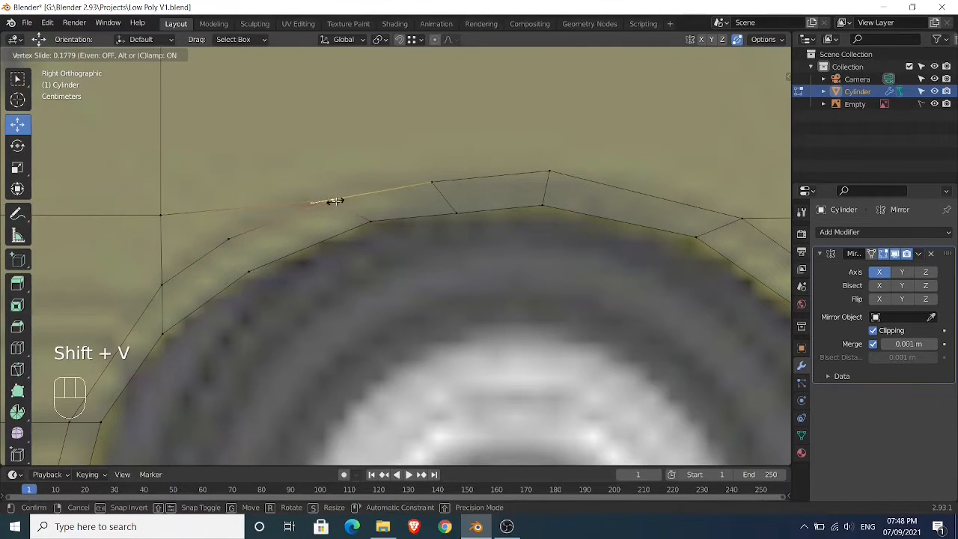
click(337, 202)
click(366, 226)
key(shift+v)
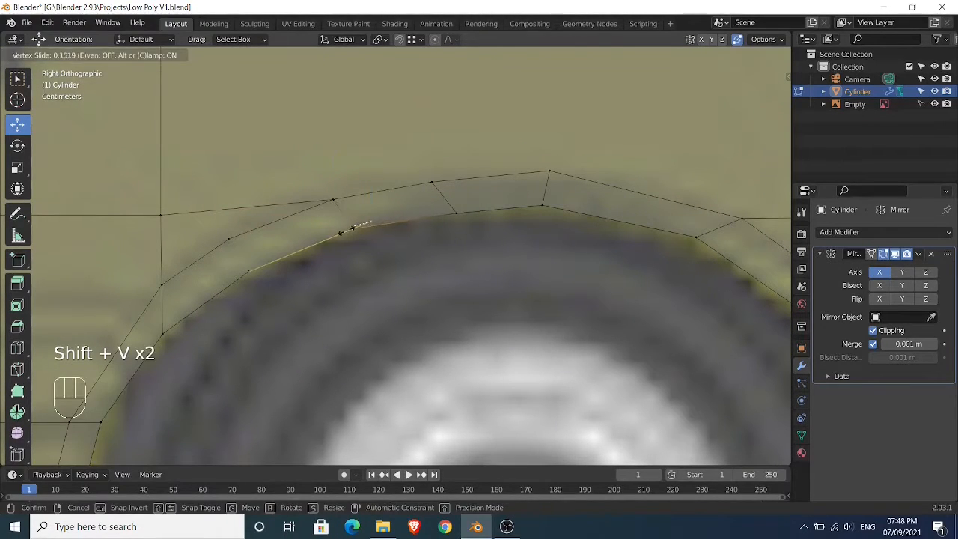
click(349, 230)
Connect the next inner and outer arch vertices further forward with an edge across the fender lip
scroll(490, 252, down, 2)
shift+middle_drag(490, 252, 428, 235)
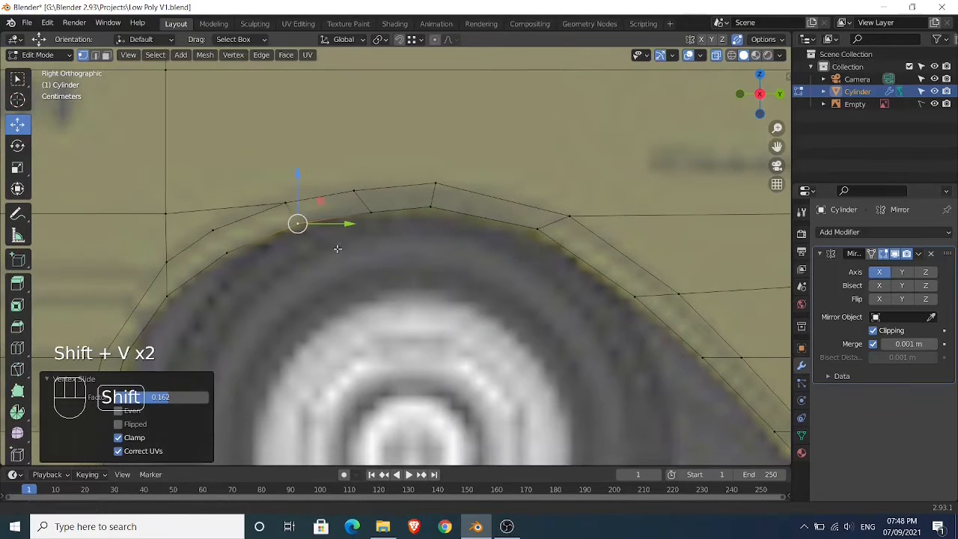
shift+middle_drag(318, 248, 336, 245)
scroll(336, 246, down, 1)
click(257, 230)
shift+click(269, 247)
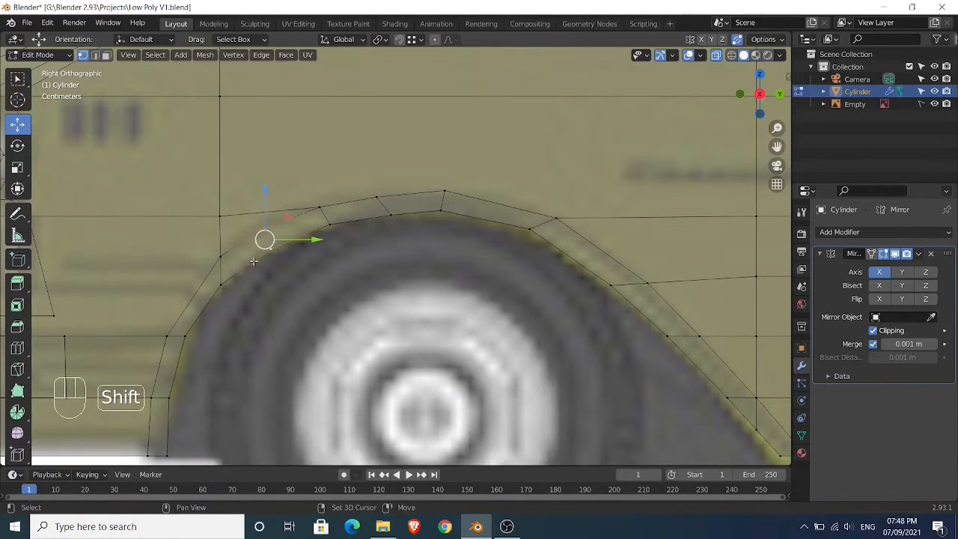
key(j)
Slide the front corner's inner arch vertex by a factor of about 0.065 and its outer counterpart by about 0.134, squaring the edge between them
scroll(261, 274, down, 2)
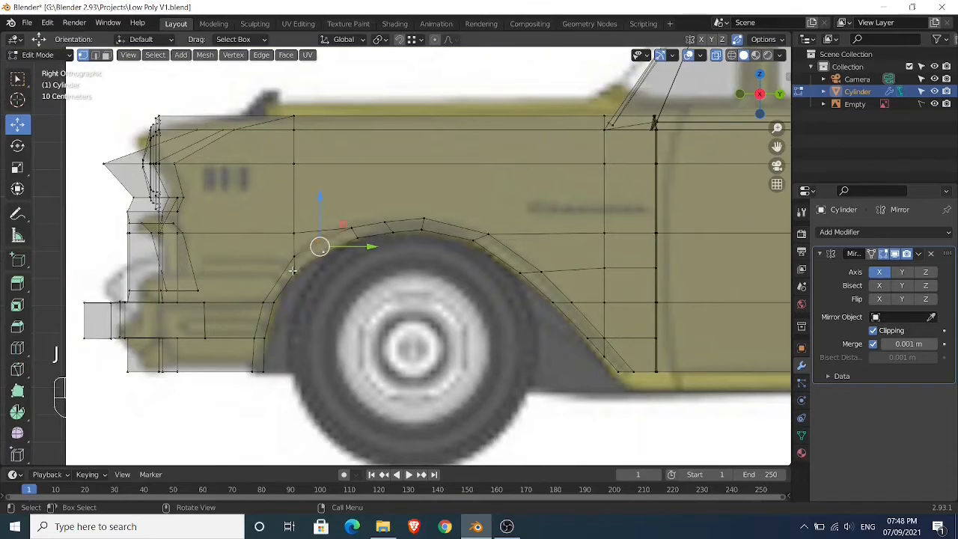
scroll(300, 287, up, 2)
shift+middle_drag(299, 287, 377, 295)
scroll(333, 280, up, 1)
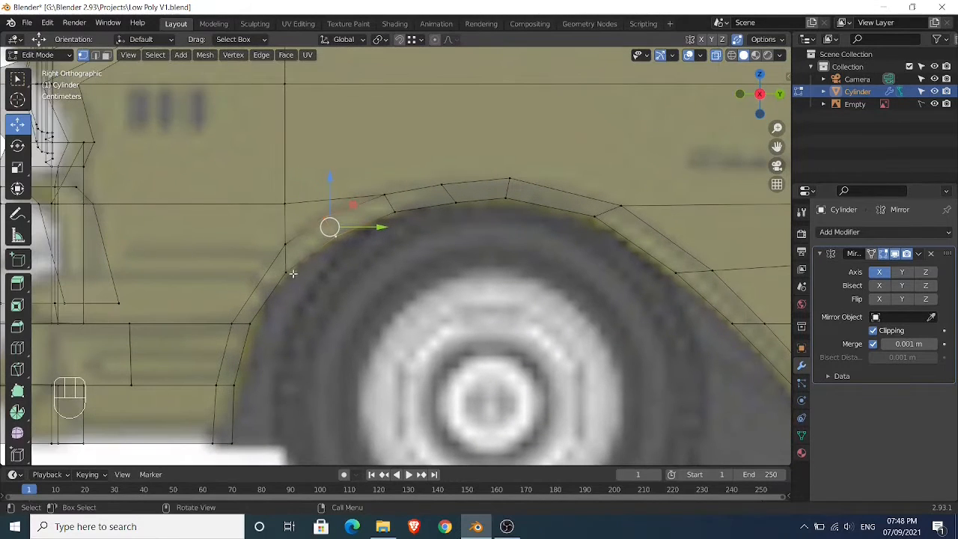
shift+click(286, 272)
key(shift+v)
click(287, 271)
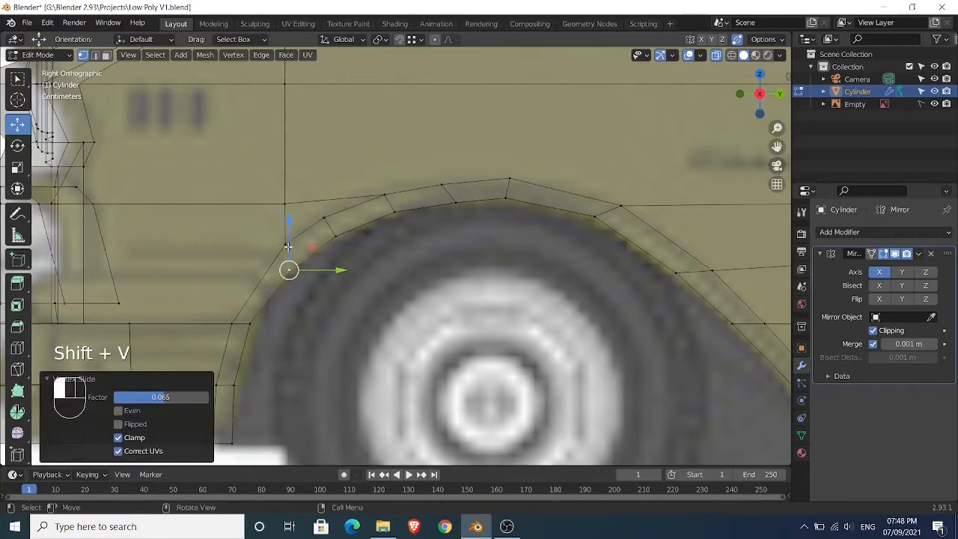
key(shift+v)
click(279, 253)
scroll(313, 272, down, 2)
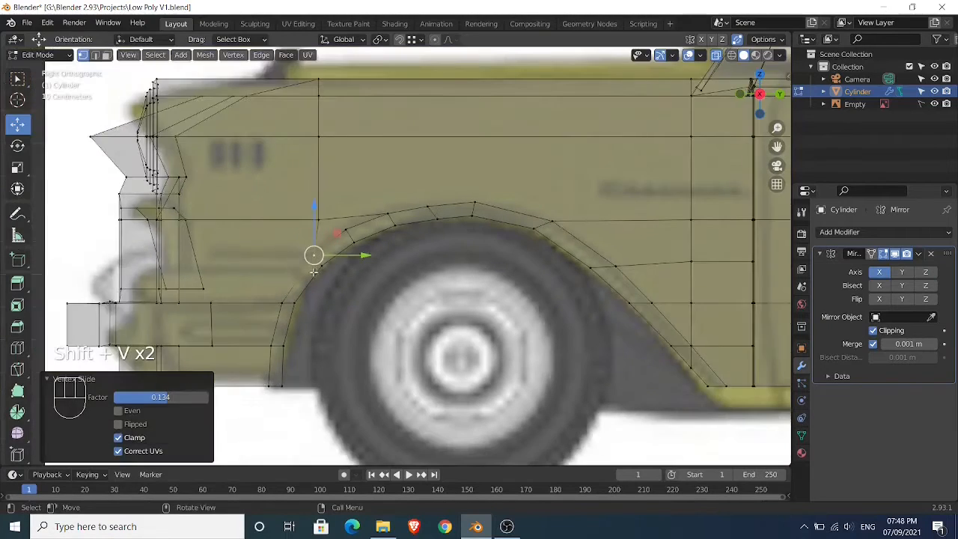
scroll(314, 272, down, 2)
key(Tab)
key(Tab)
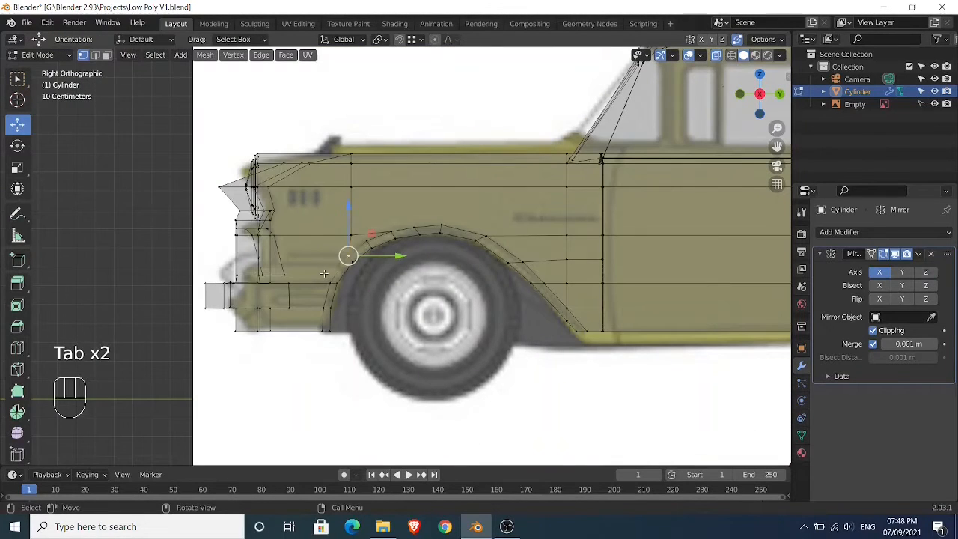
key(3)
scroll(324, 273, up, 2)
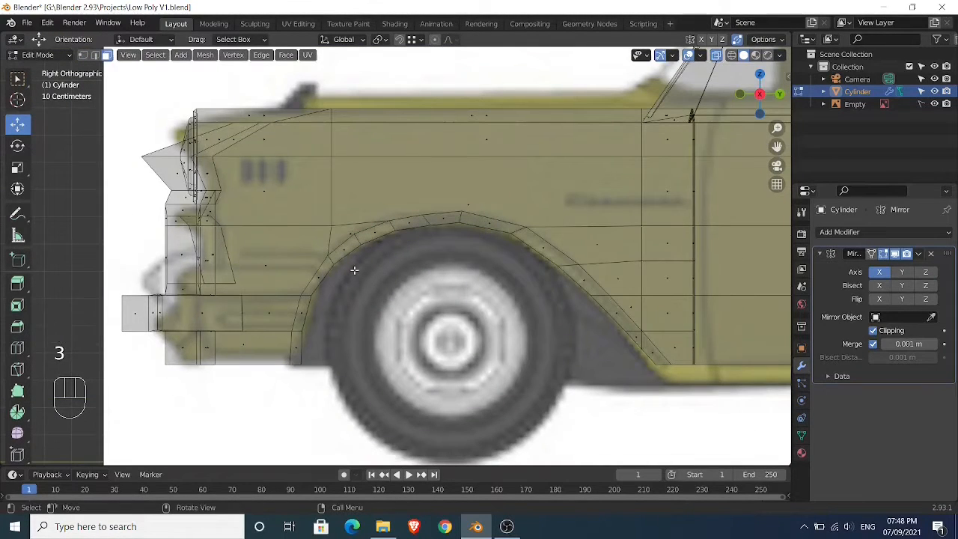
right_click(381, 161)
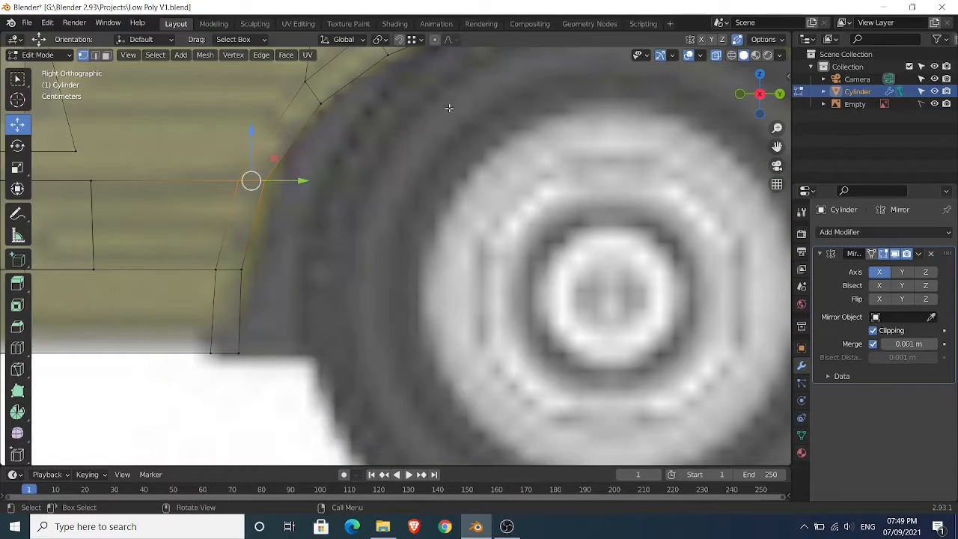
Enable the Mesh: LoopTools add-on in the preferences and close them
click(48, 23)
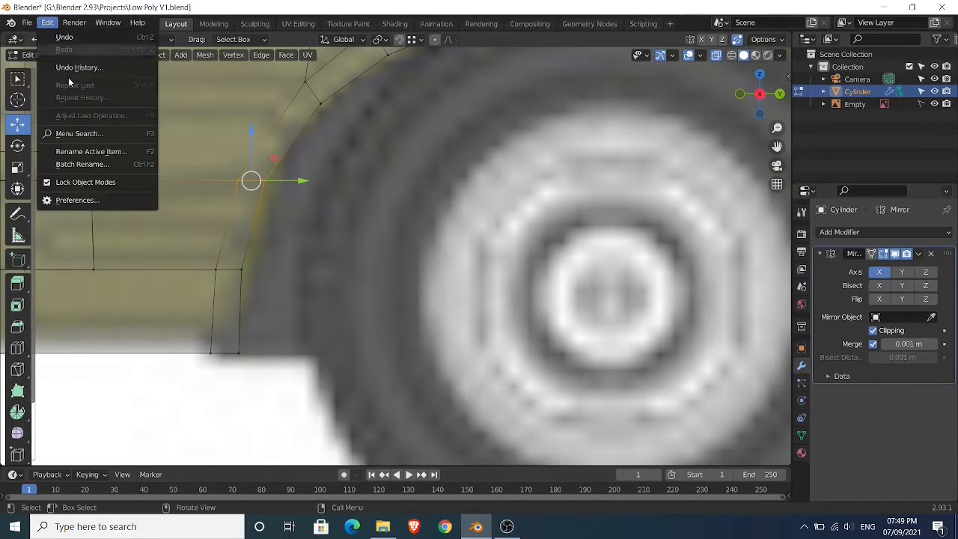
click(79, 199)
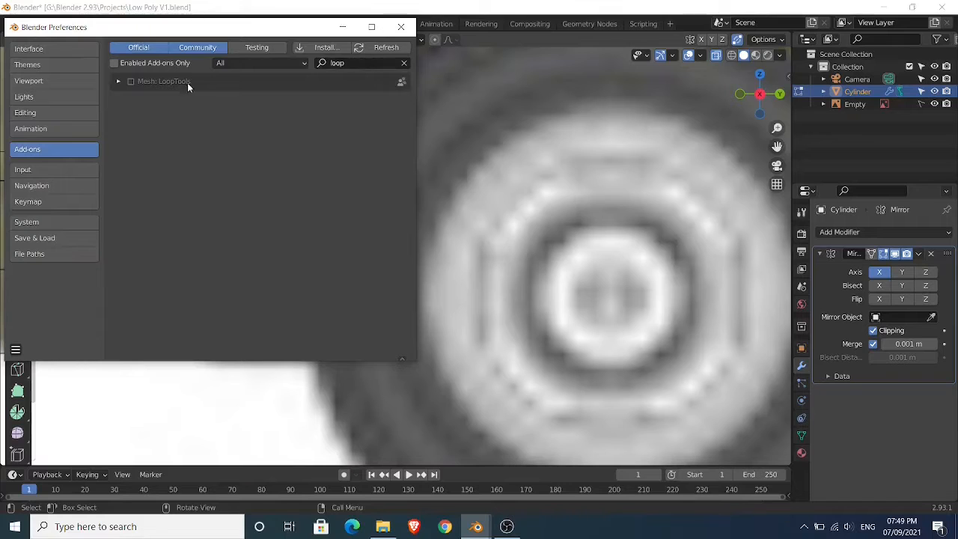
click(131, 81)
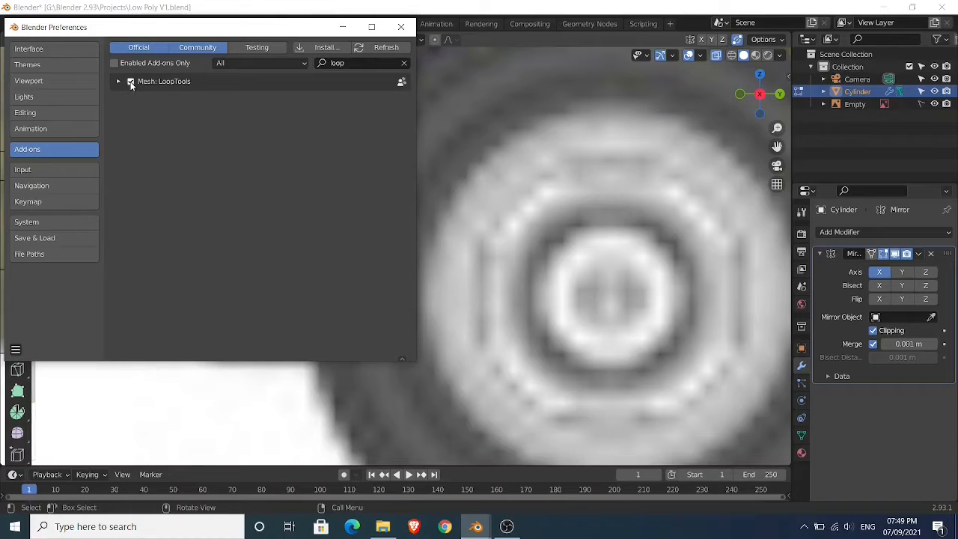
click(353, 64)
click(334, 101)
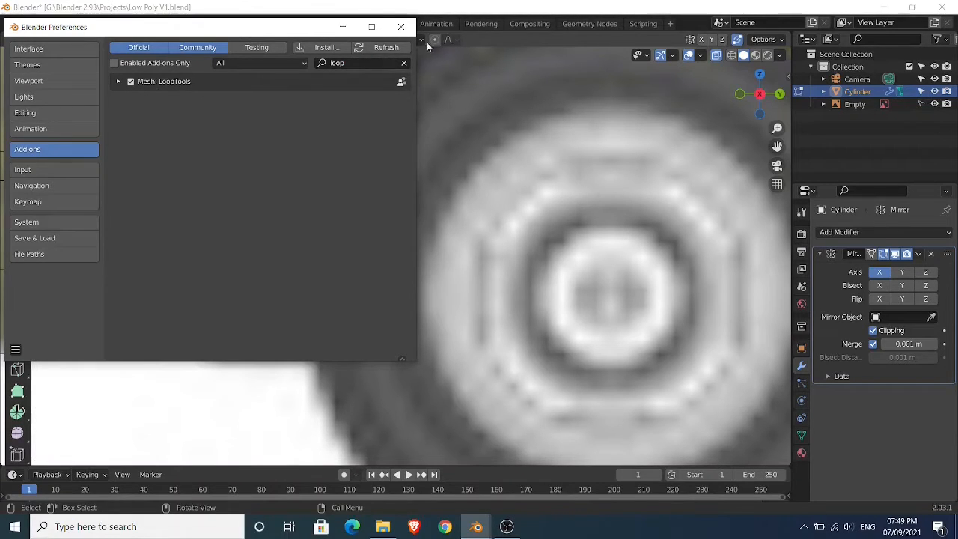
click(401, 27)
Apply LoopTools Space to the inner and outer vertex pair at the arch's front corner
scroll(315, 140, down, 1)
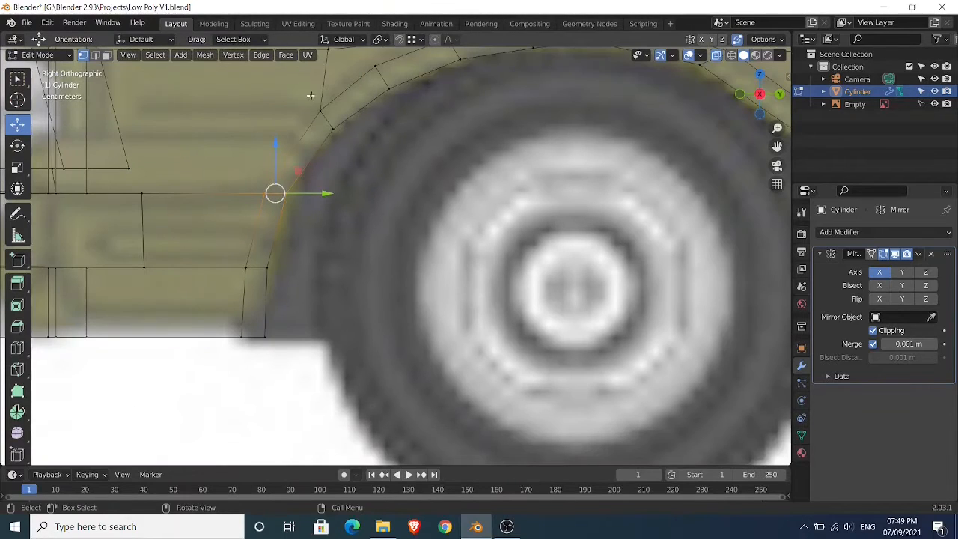
drag(311, 96, 355, 155)
right_click(344, 143)
mouse_move(346, 143)
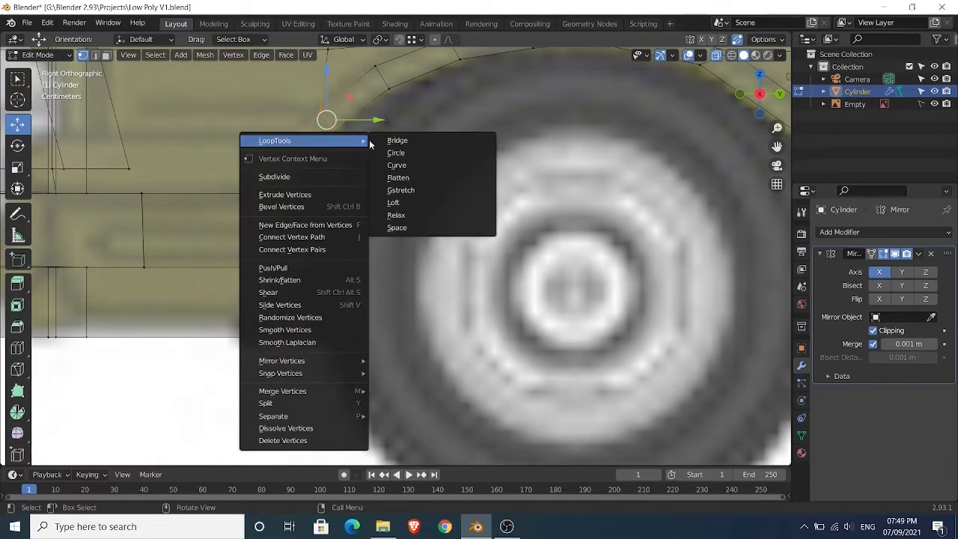
click(397, 227)
Apply LoopTools Space to the next inner and outer vertex pair above the arch's front corner
shift+middle_drag(390, 197, 349, 152)
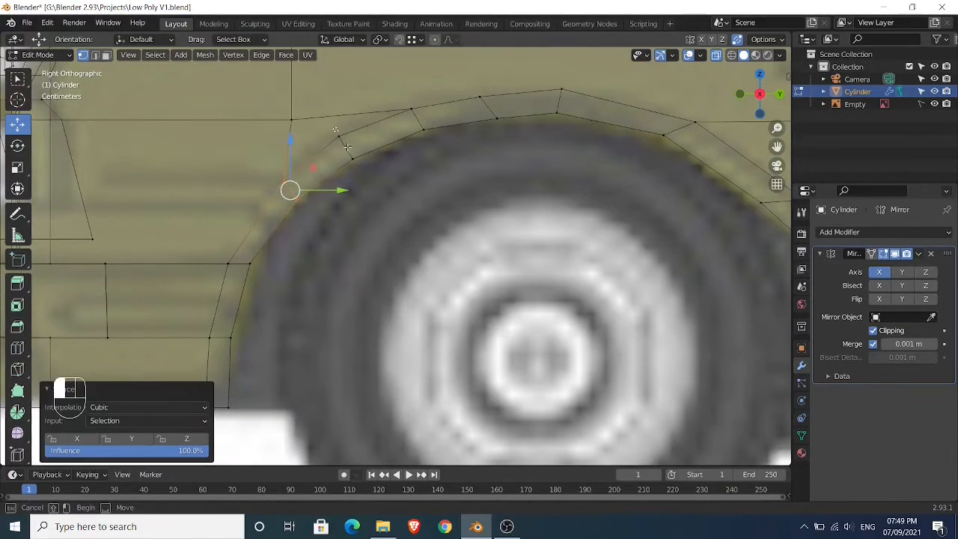
drag(347, 146, 366, 179)
right_click(364, 178)
mouse_move(365, 179)
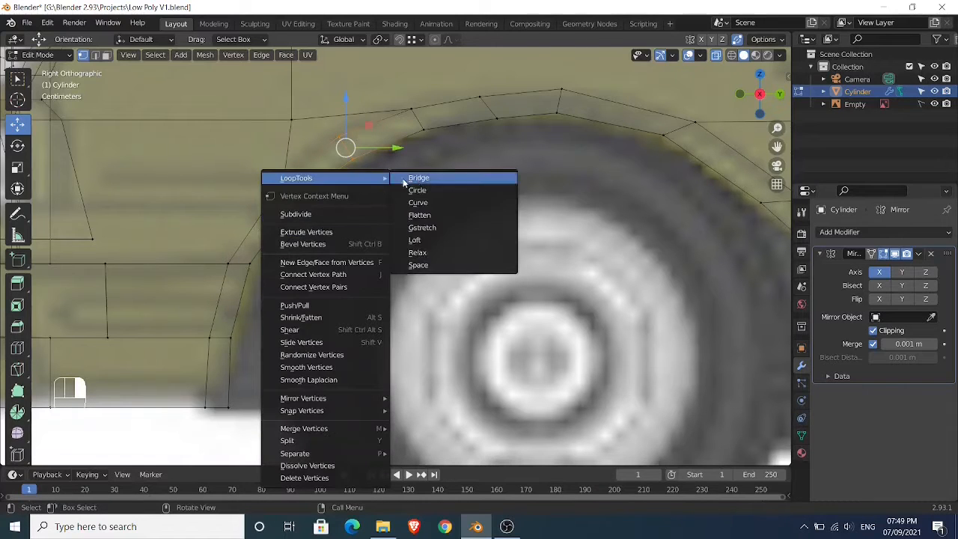
click(422, 264)
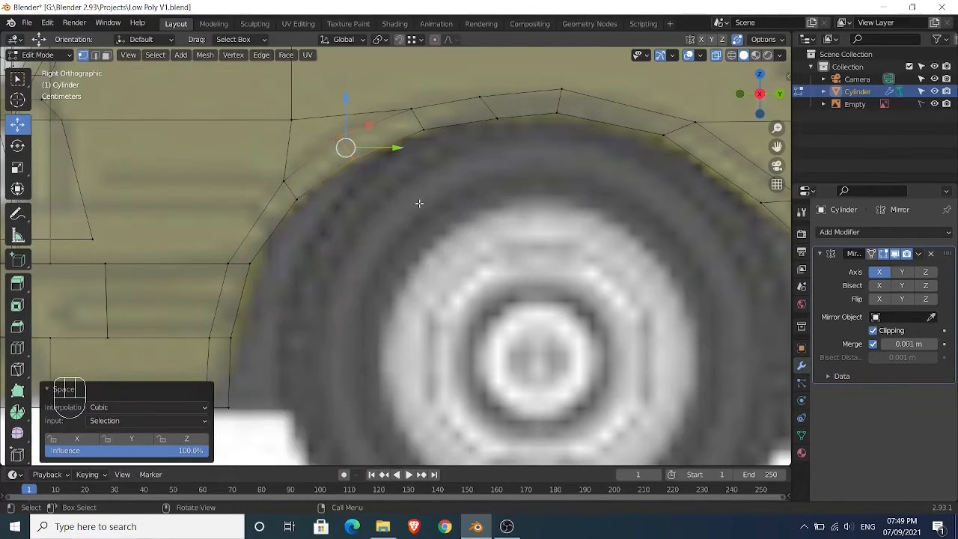
Select the outer arch outline from its bottom front vertex up to the front corner and space its vertices evenly with LoopTools Space
scroll(419, 204, down, 2)
shift+middle_drag(419, 204, 380, 204)
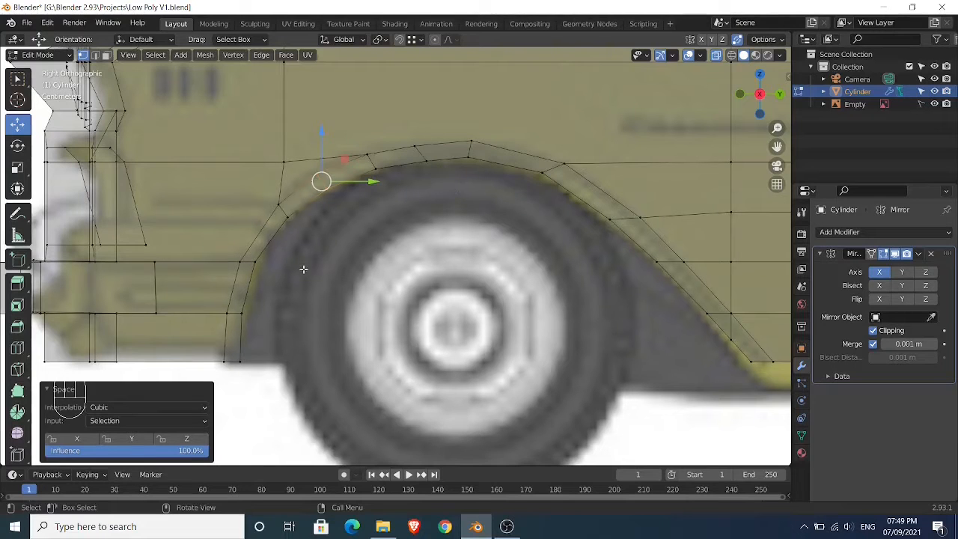
shift+middle_drag(303, 268, 338, 265)
click(258, 356)
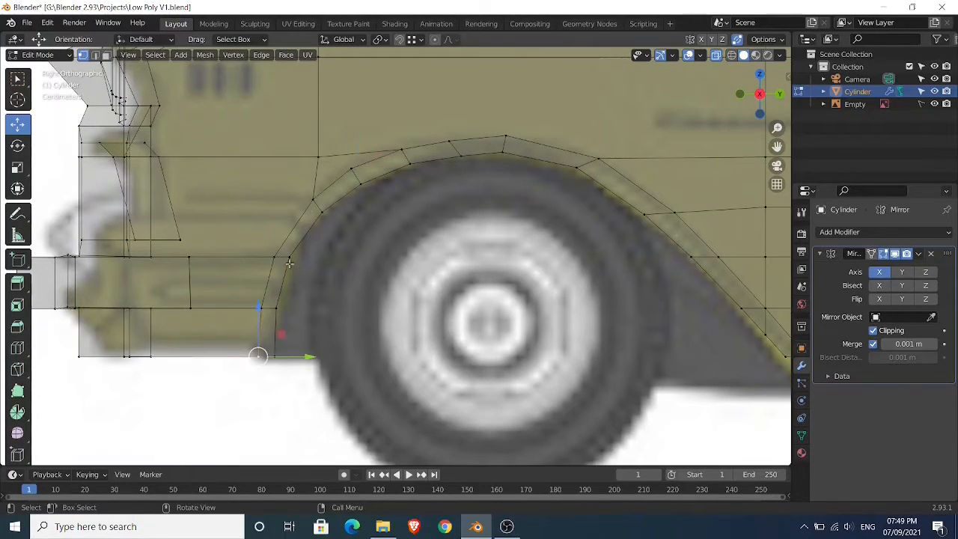
ctrl+click(311, 197)
right_click(311, 197)
mouse_move(311, 197)
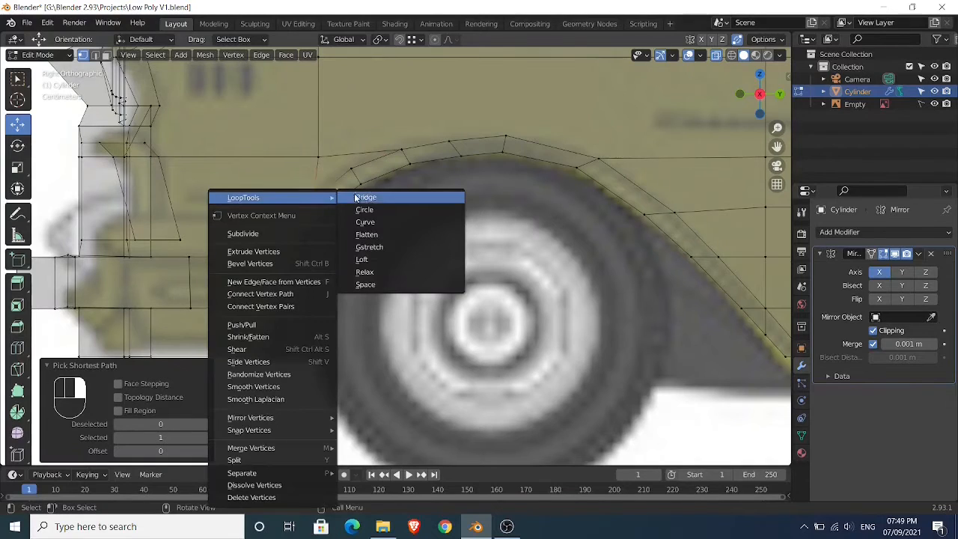
click(365, 285)
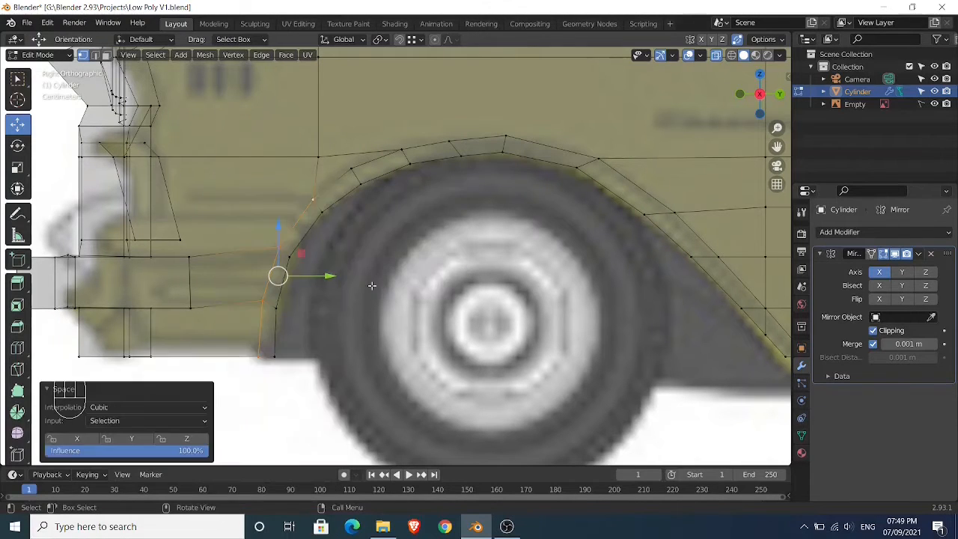
Select the outer arch outline from the front shoulder vertex to the arch's peak and space its vertices evenly with LoopTools Space
click(351, 168)
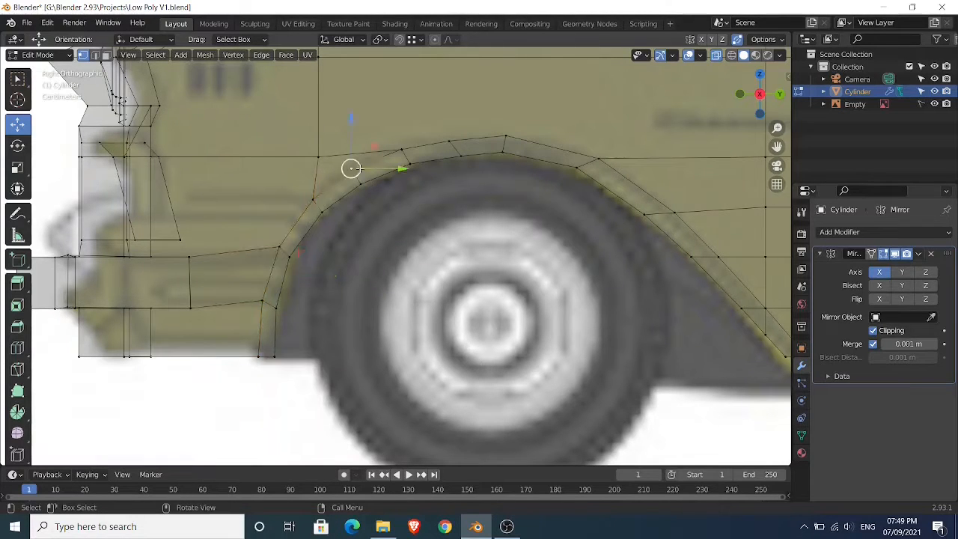
ctrl+click(505, 138)
right_click(503, 136)
mouse_move(503, 137)
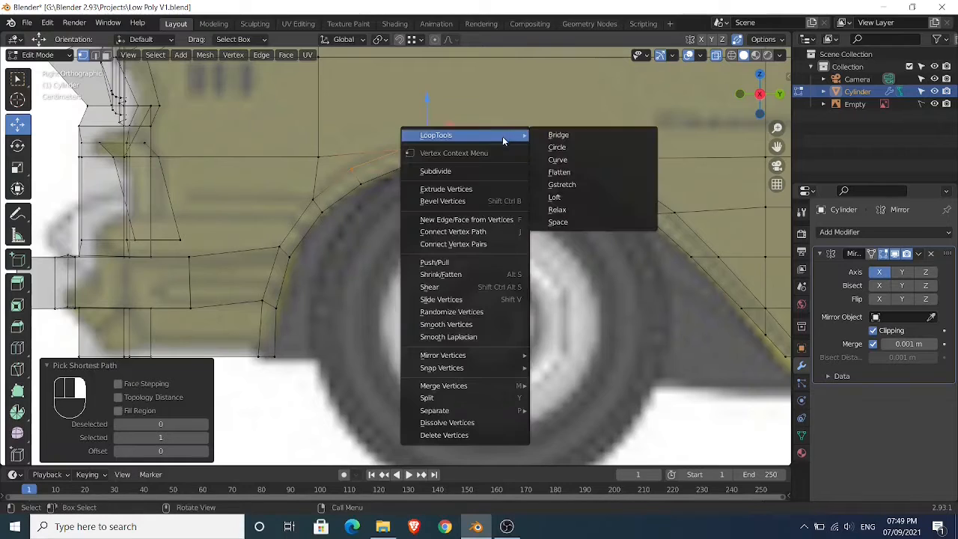
click(567, 223)
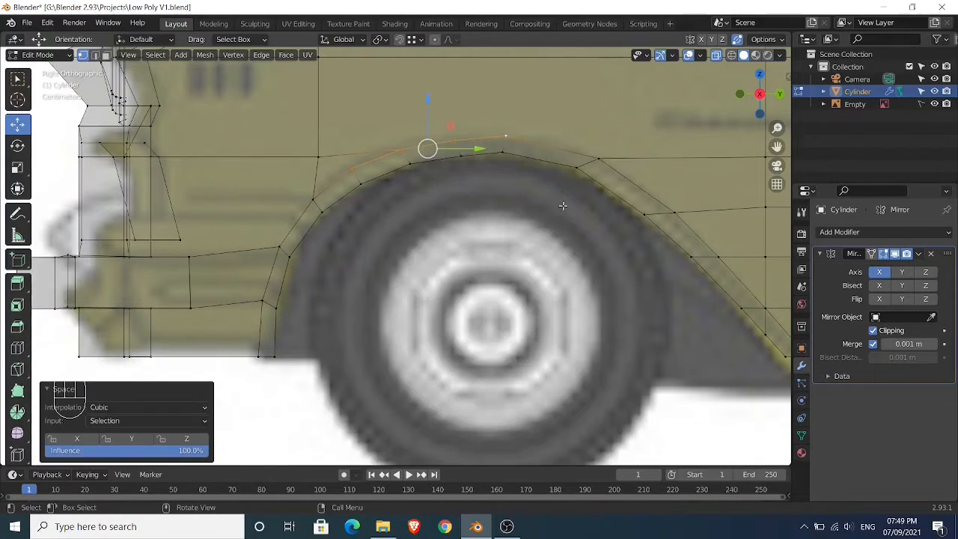
Select the inner arch outline from its bottom front vertex to the vertex just before the peak and apply LoopTools Space
click(279, 355)
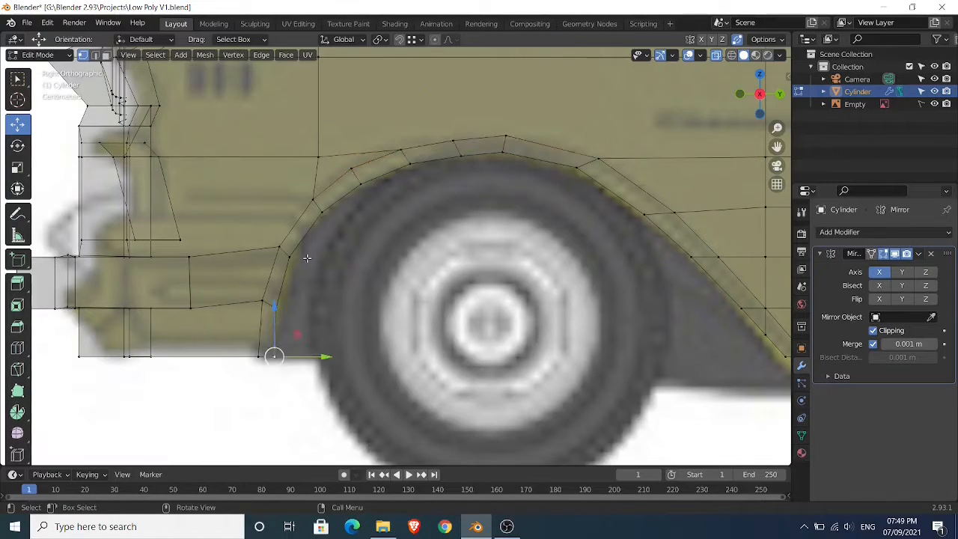
ctrl+click(413, 163)
right_click(413, 163)
mouse_move(413, 164)
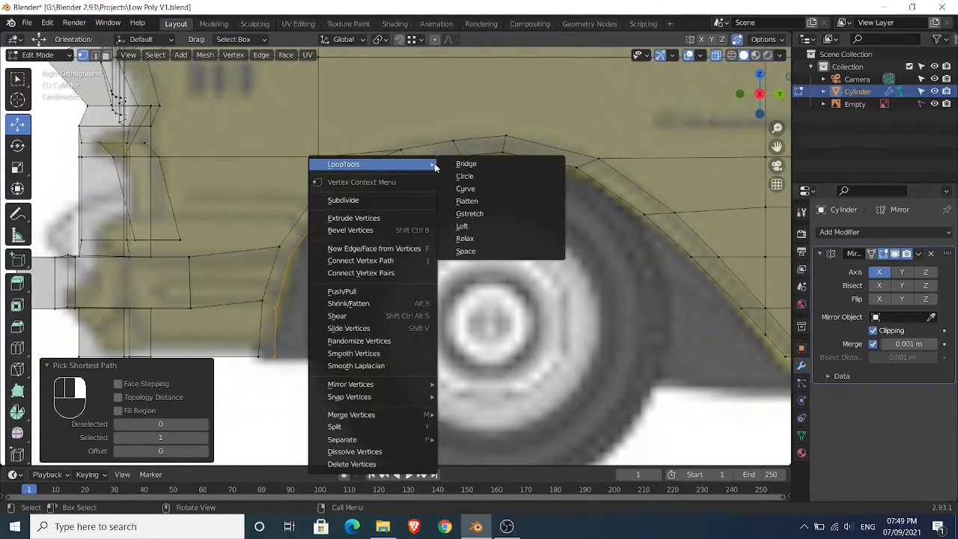
click(466, 252)
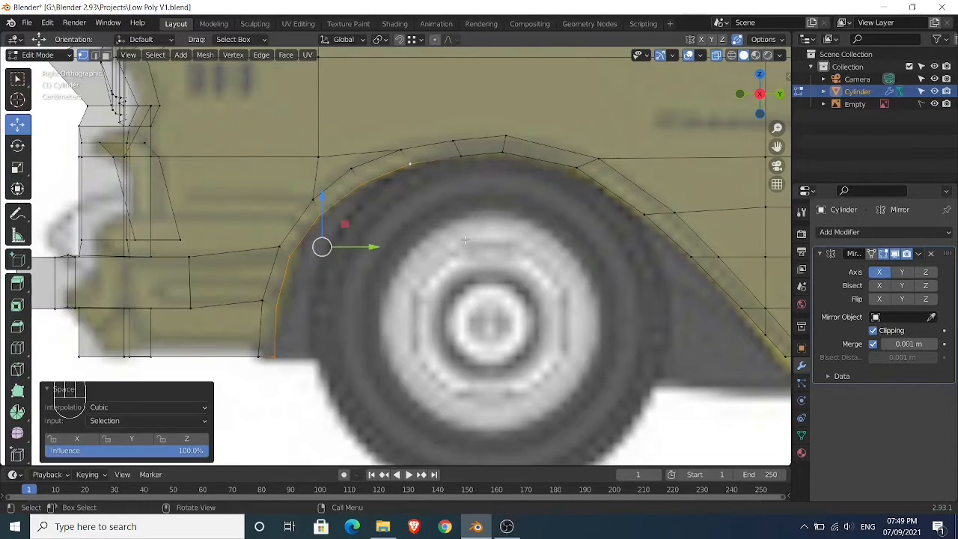
Select the inner arch outline from the vertex just before the peak to the bottom rear vertex and apply LoopTools Space
click(413, 163)
scroll(670, 259, down, 2)
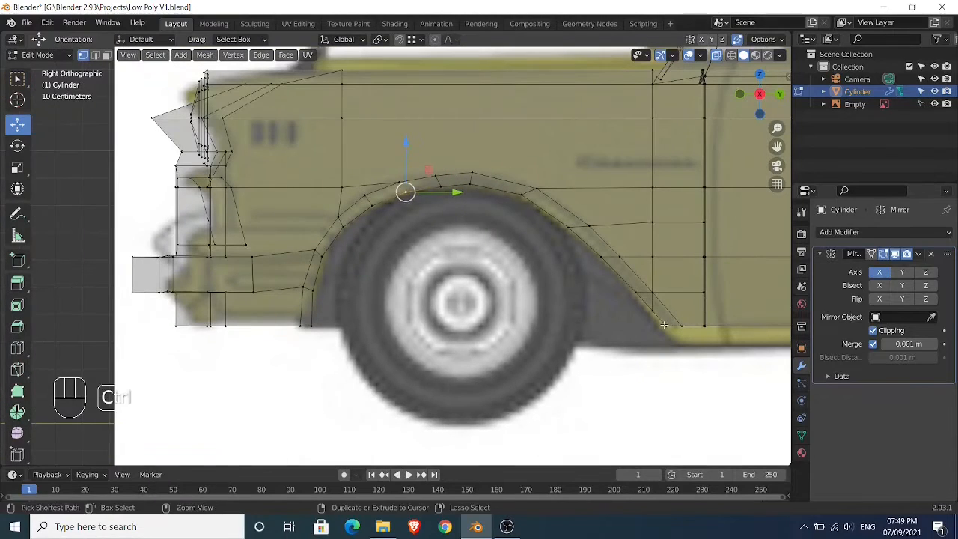
ctrl+click(664, 324)
right_click(611, 204)
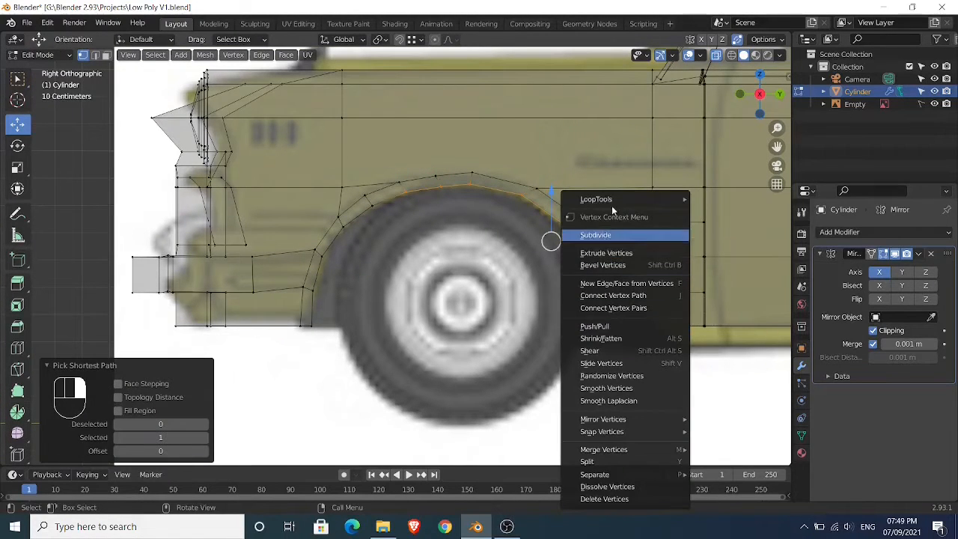
mouse_move(665, 198)
click(723, 288)
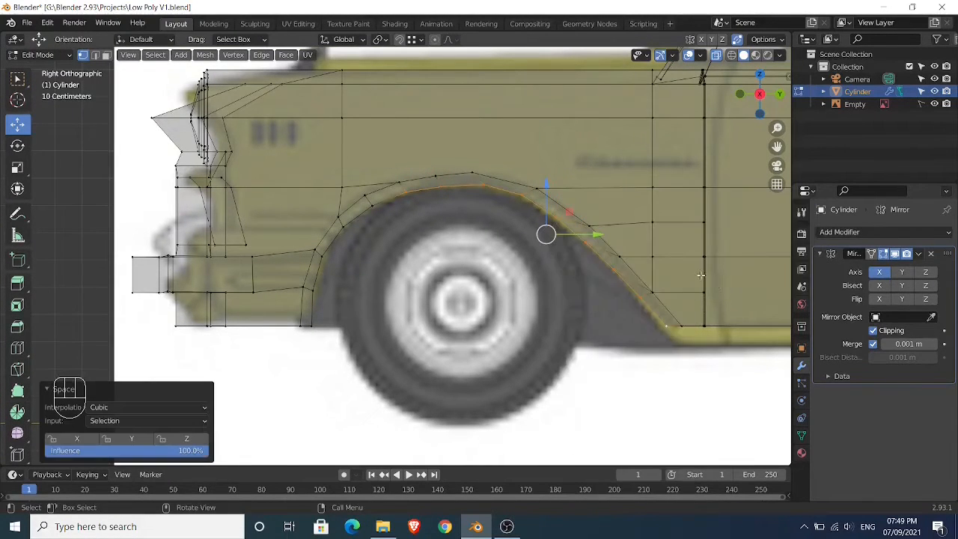
click(471, 172)
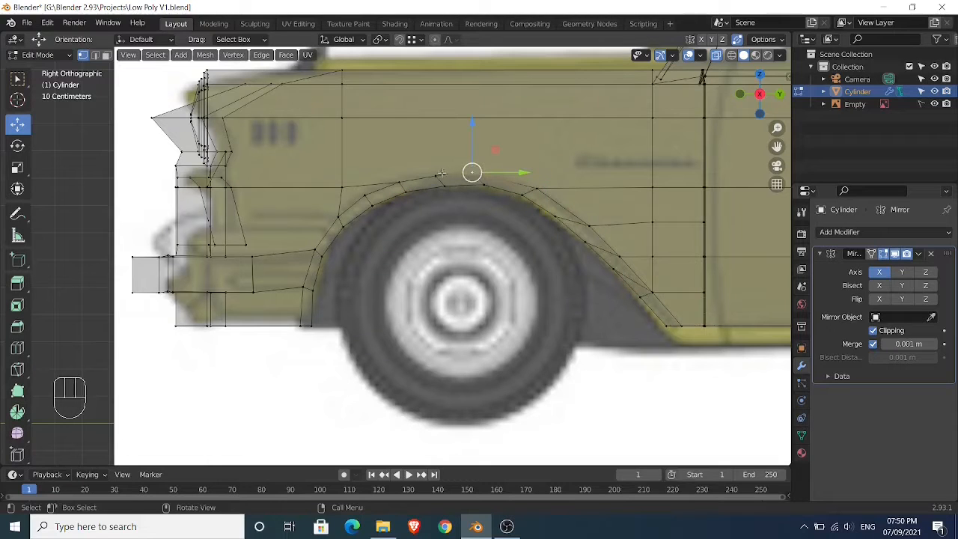
click(441, 174)
ctrl+click(677, 323)
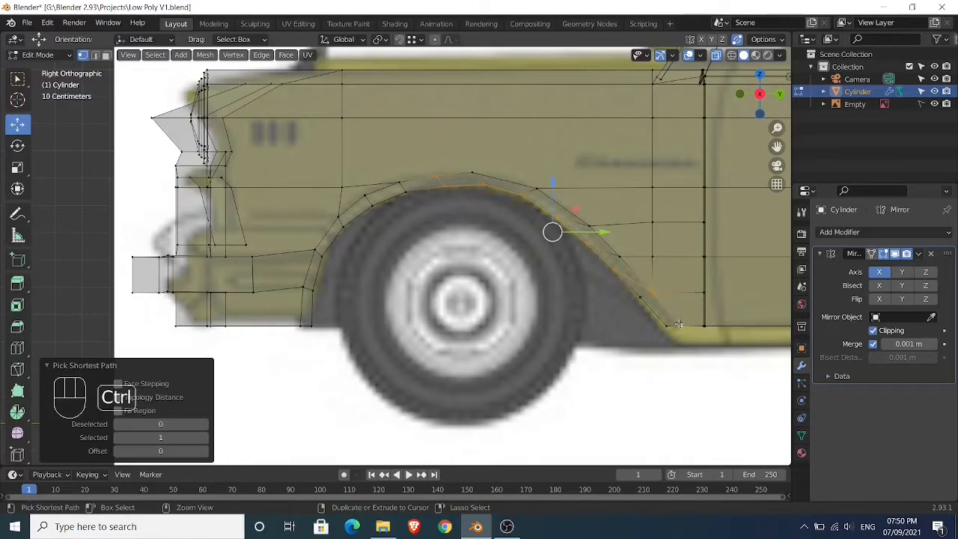
right_click(677, 326)
click(500, 173)
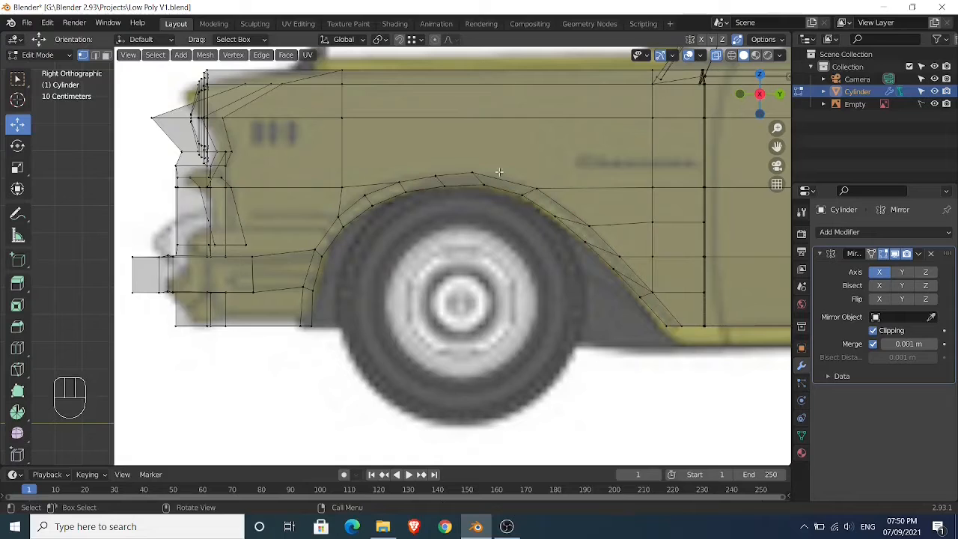
click(435, 177)
ctrl+click(586, 222)
click(498, 168)
Select the outer arch vertices one by one from just before the peak to the bottom rear and space them evenly with LoopTools Space
click(437, 176)
shift+click(472, 173)
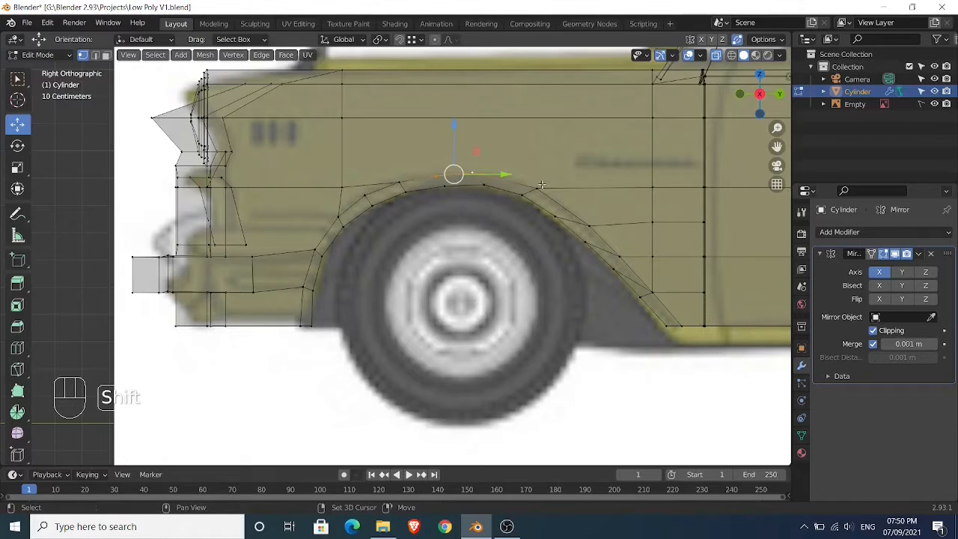
shift+click(541, 188)
shift+click(587, 224)
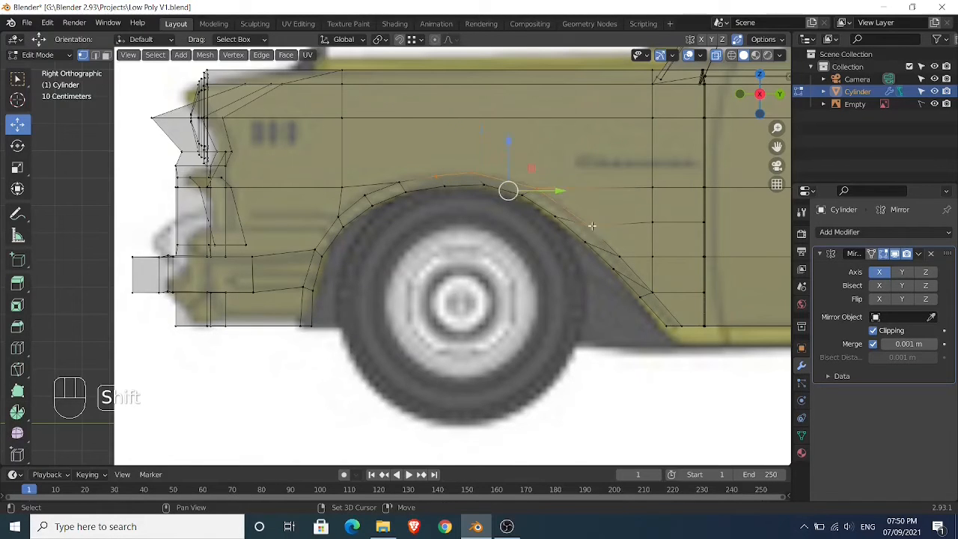
shift+click(621, 256)
shift+click(652, 292)
shift+click(679, 323)
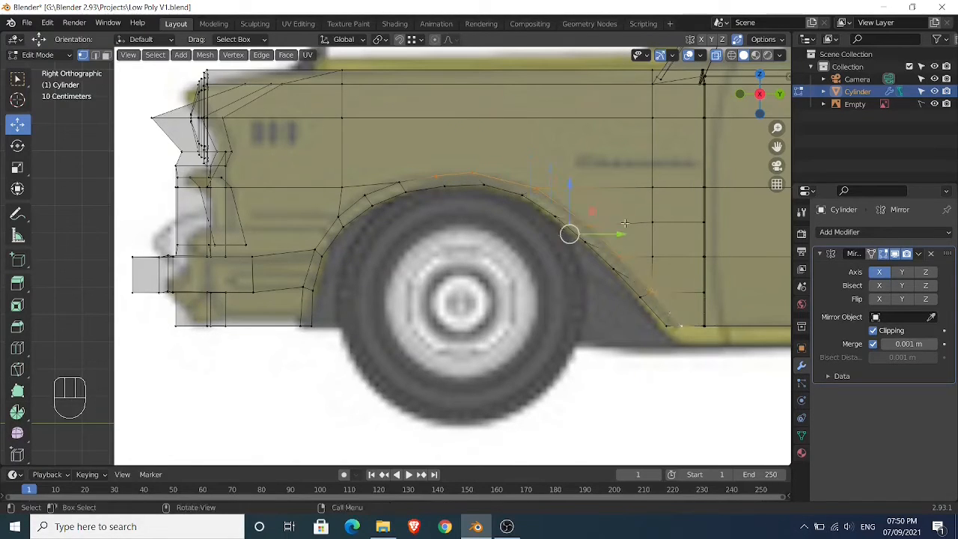
right_click(569, 199)
mouse_move(599, 199)
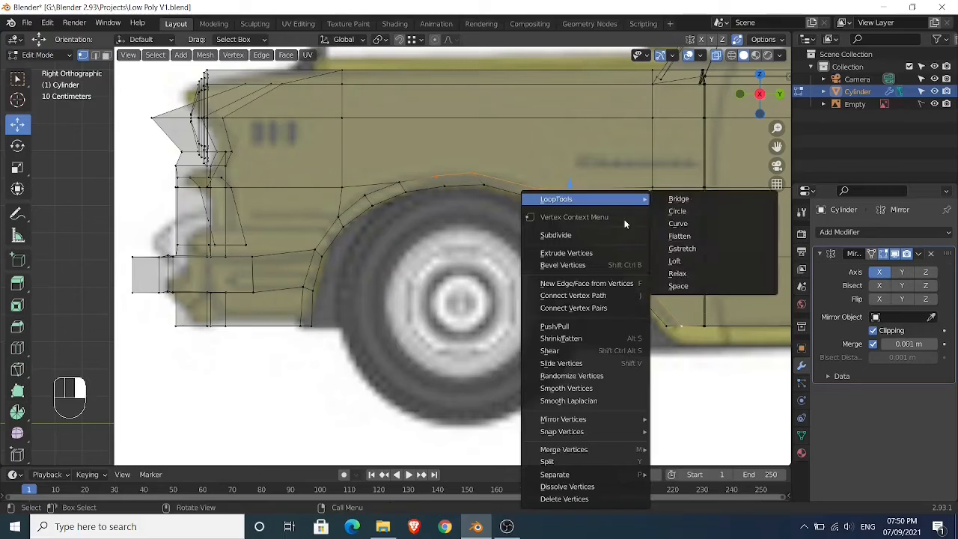
click(678, 286)
shift+middle_drag(645, 242, 510, 182)
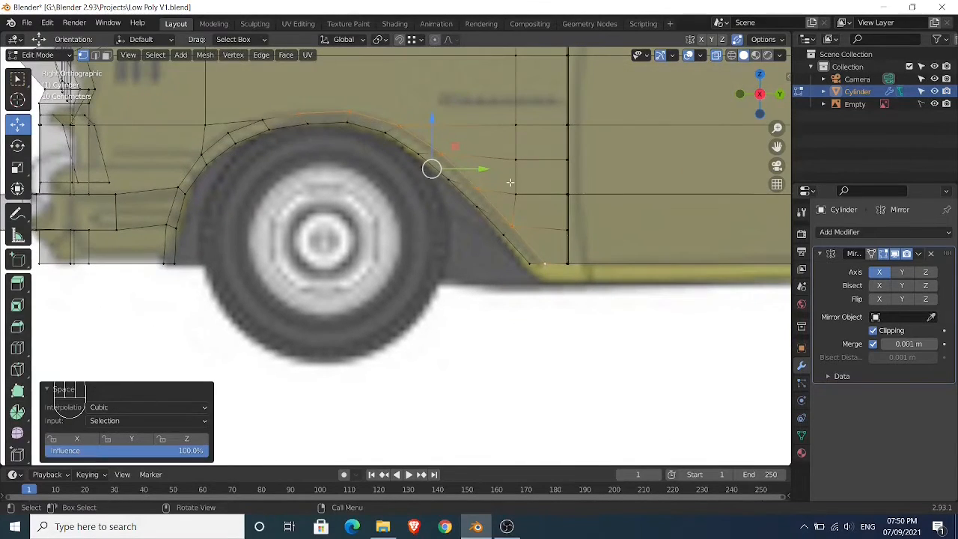
Check the fender lip's face strip by selecting it from front bottom to rear bottom, and examine the edges at its rear end
key(Tab)
scroll(509, 181, down, 3)
key(Tab)
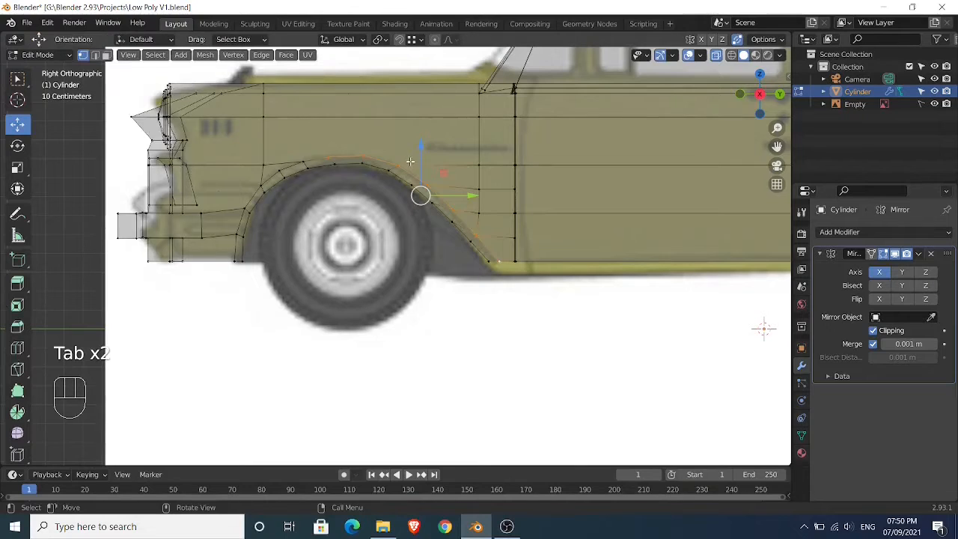
key(3)
click(239, 248)
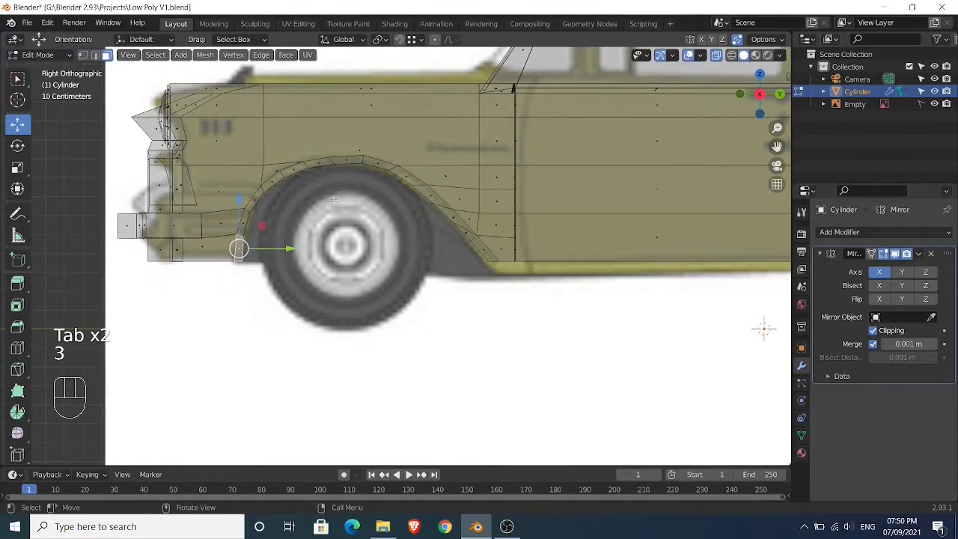
ctrl+click(482, 248)
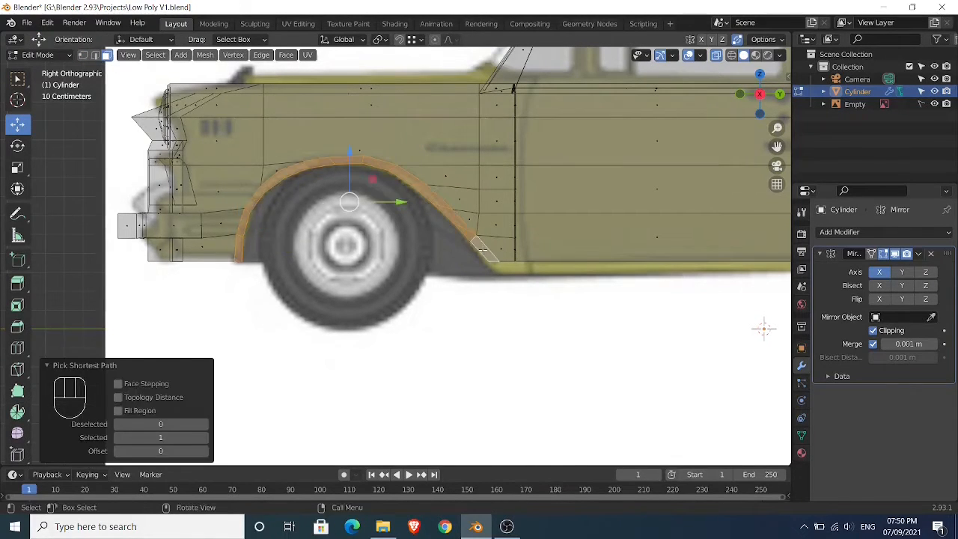
scroll(482, 248, up, 5)
shift+middle_drag(402, 199, 405, 264)
scroll(406, 264, up, 3)
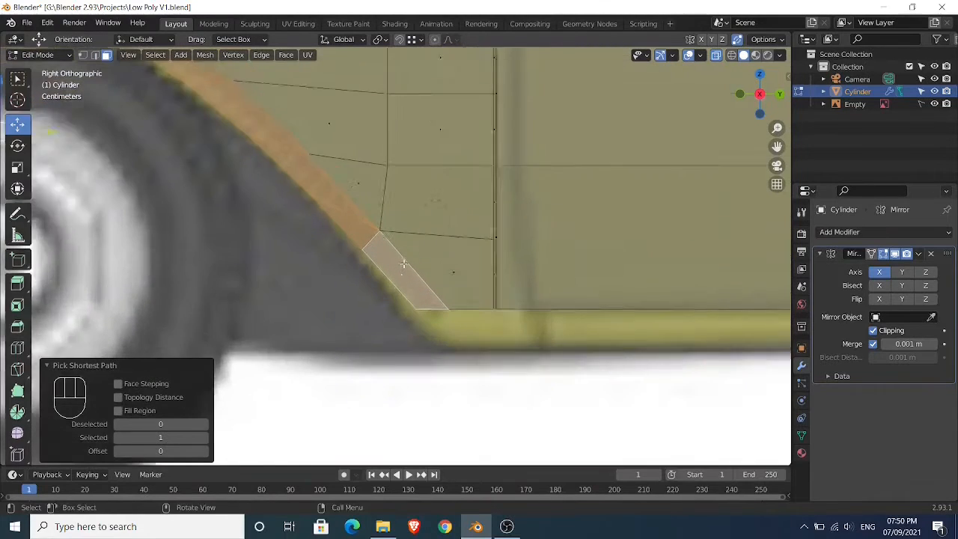
shift+middle_drag(382, 227, 395, 276)
key(alt+a)
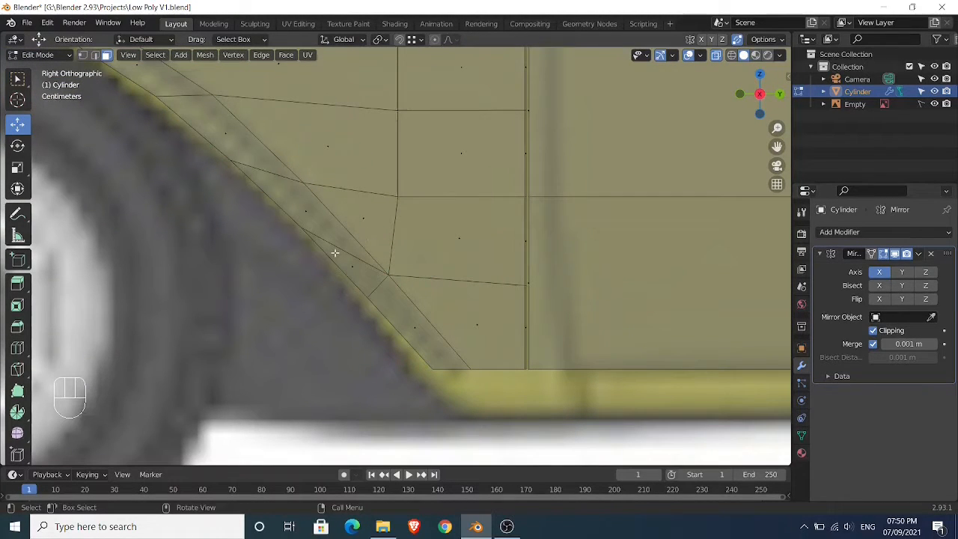
Dissolve the extra short edge crossing the fender lip just above its bottom rear end
key(1)
scroll(347, 264, down, 2)
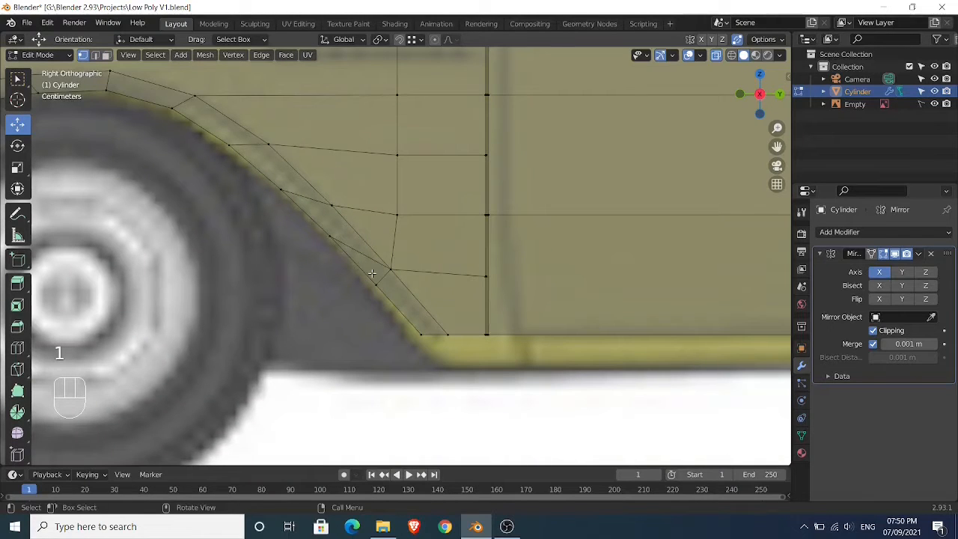
key(2)
click(382, 274)
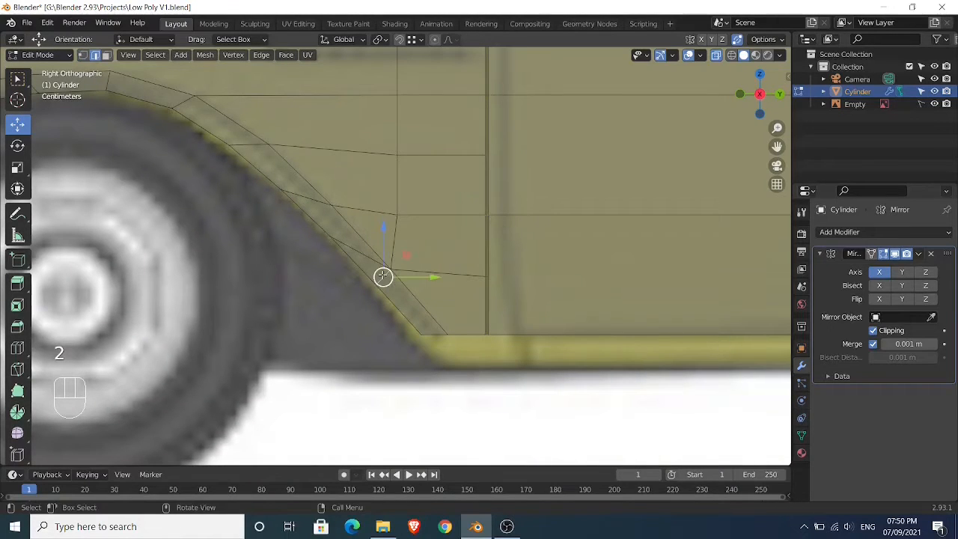
key(x)
click(335, 332)
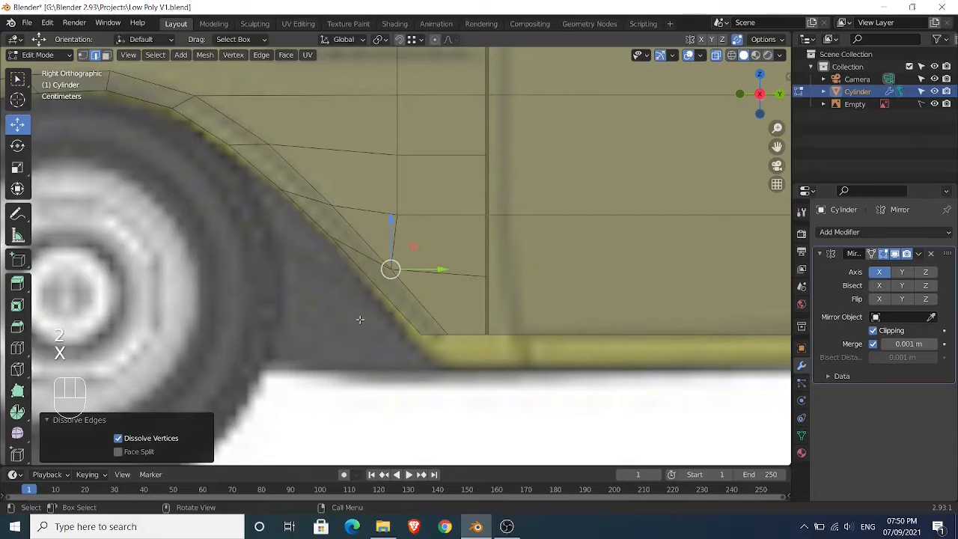
Slide the two inner lip vertices above the bottom rear end down along their edges by factors of 0.331 and 0.221
key(1)
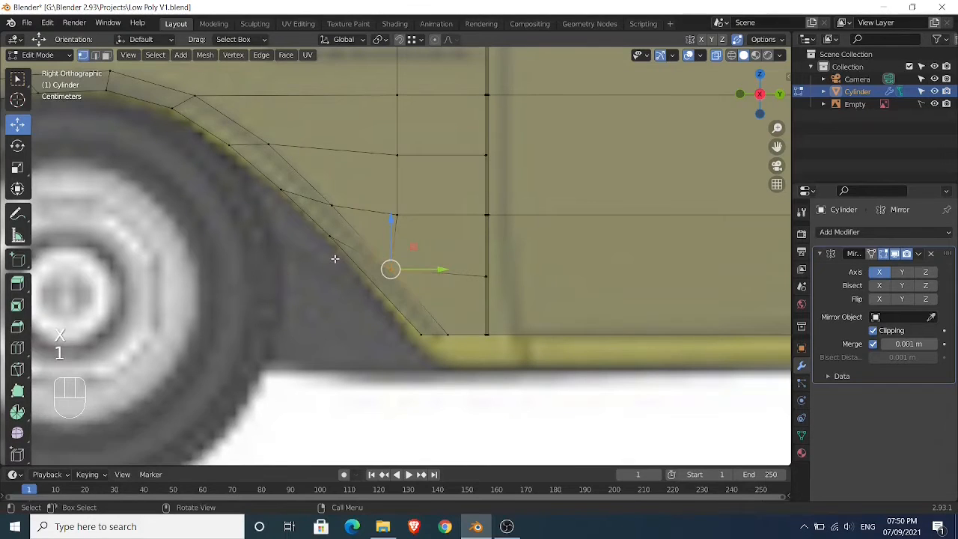
click(330, 238)
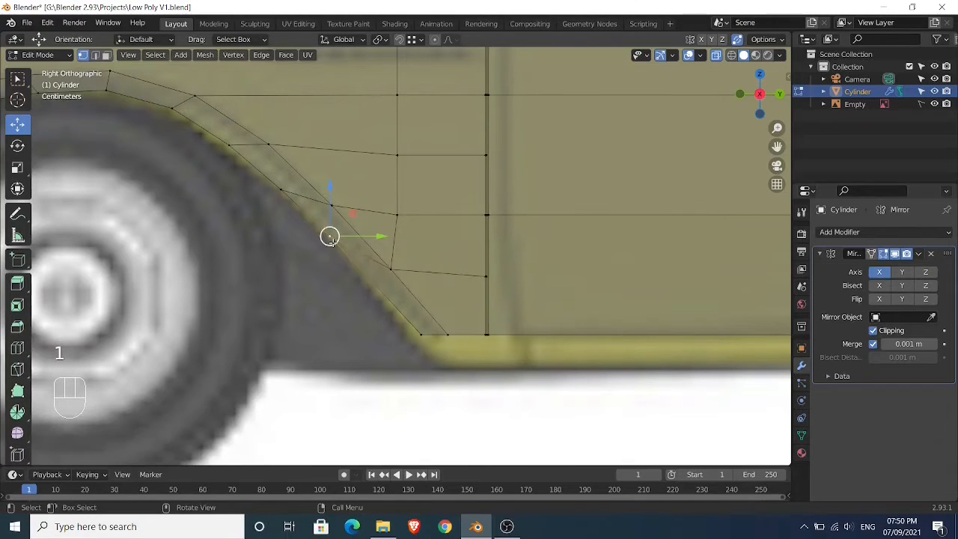
key(shift+v)
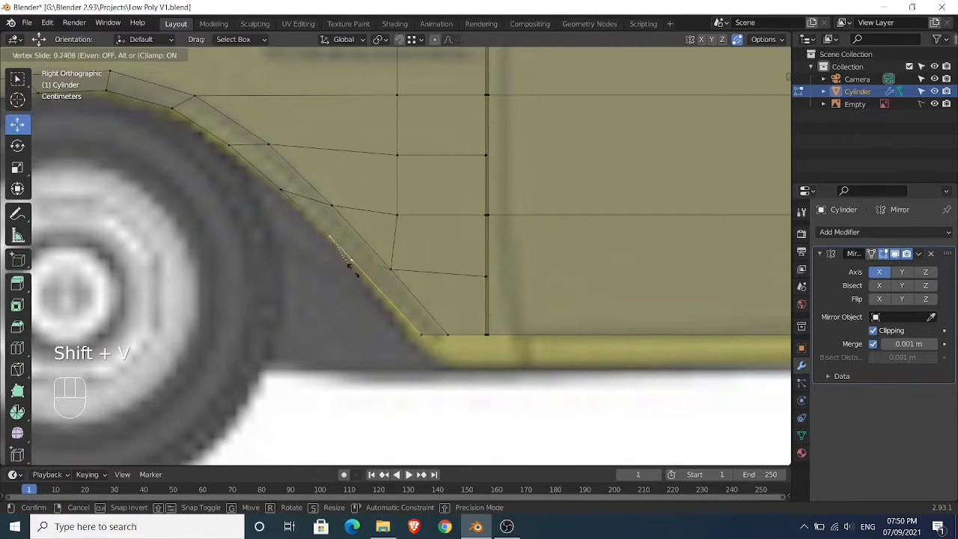
click(355, 275)
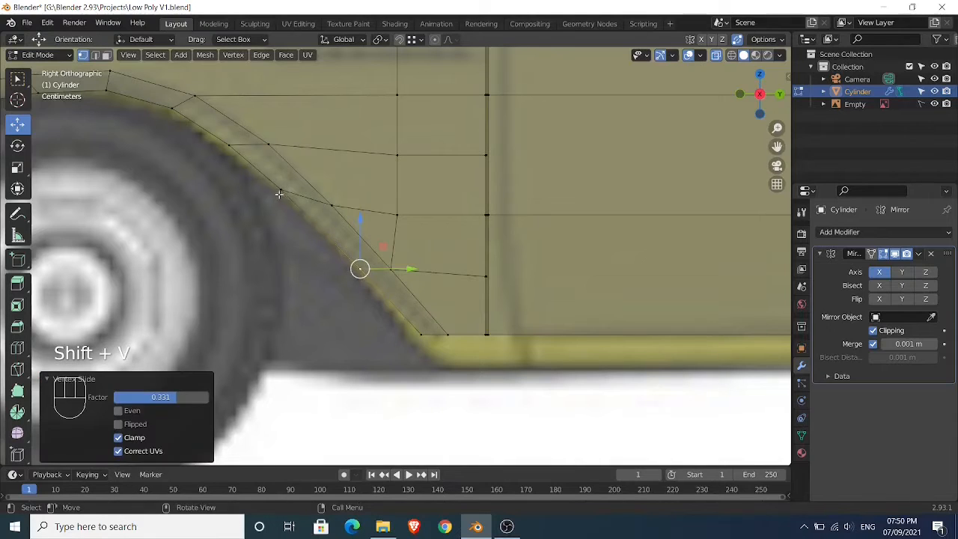
key(shift+v)
click(294, 209)
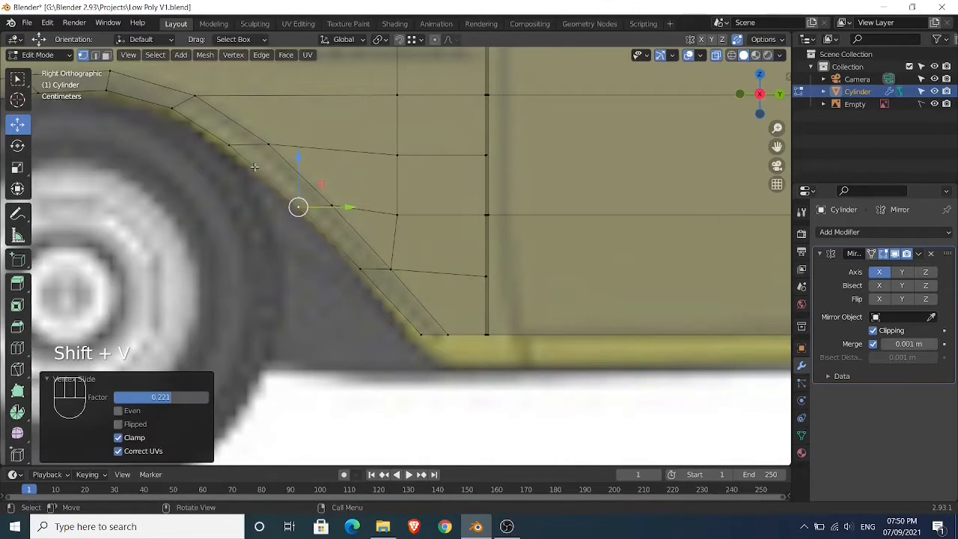
Slide the second outer lip vertex above the bottom rear end down along its edge by a factor of 0.097
click(332, 206)
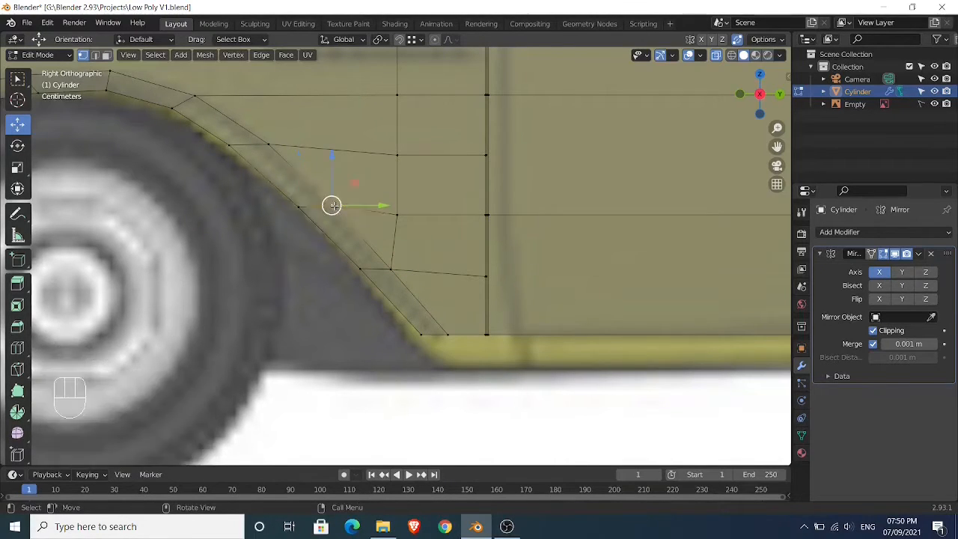
key(shift+v)
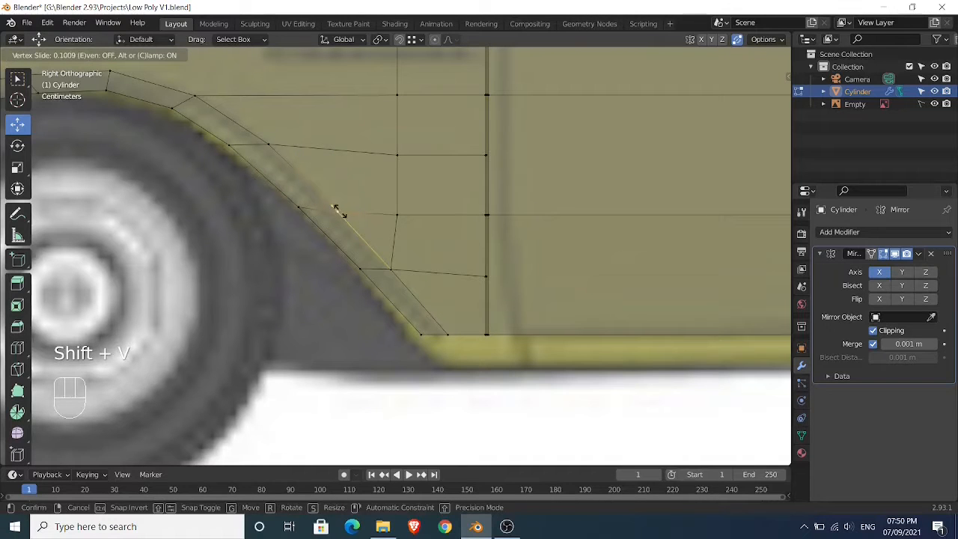
click(335, 209)
Select the whole face loop of the fender lip around the front wheel arch
scroll(335, 209, down, 4)
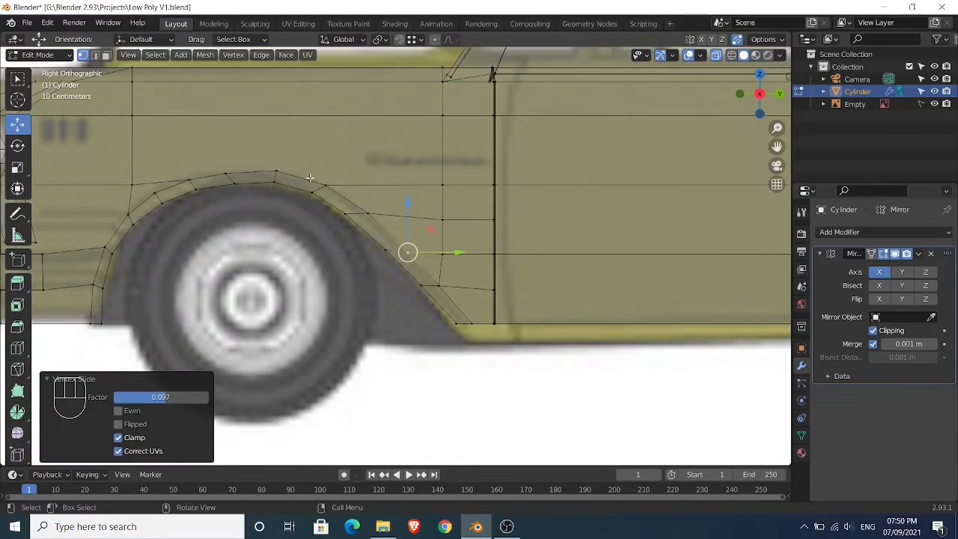
key(3)
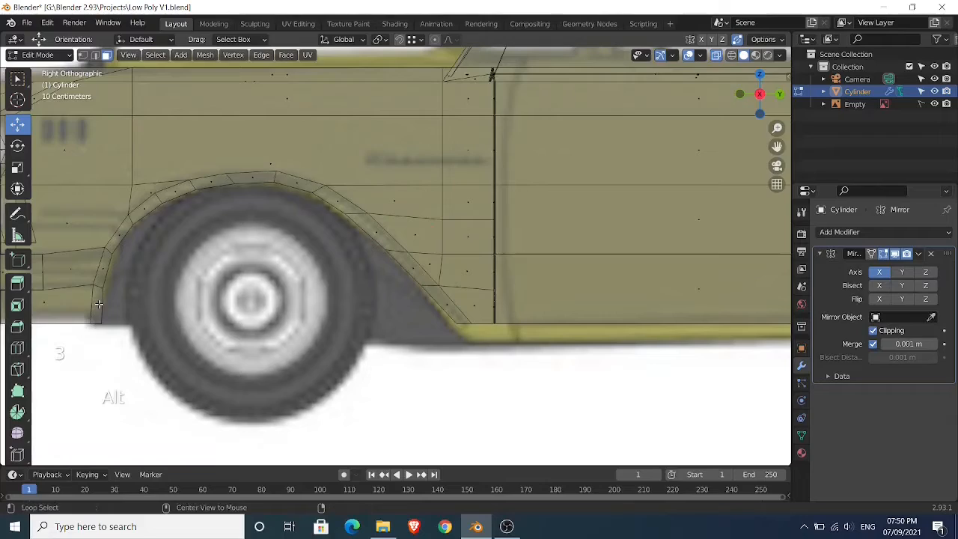
alt+click(98, 286)
scroll(98, 287, down, 3)
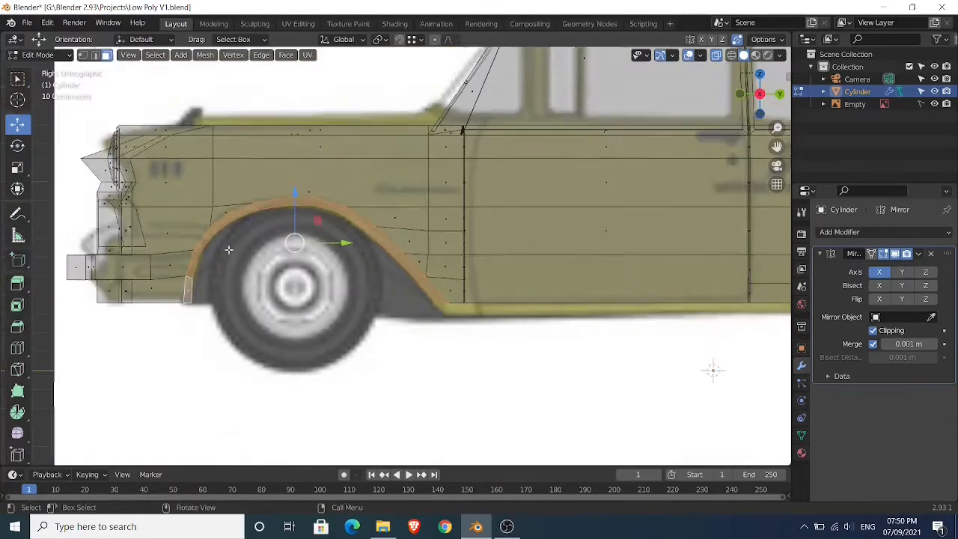
Extrude the eight upper faces of the front fender lip, leaving out the bottom faces at both ends, about 0.06 m outward along X
middle_drag(712, 368, 388, 243)
scroll(389, 243, down, 2)
shift+middle_drag(552, 251, 352, 250)
middle_drag(404, 250, 506, 273)
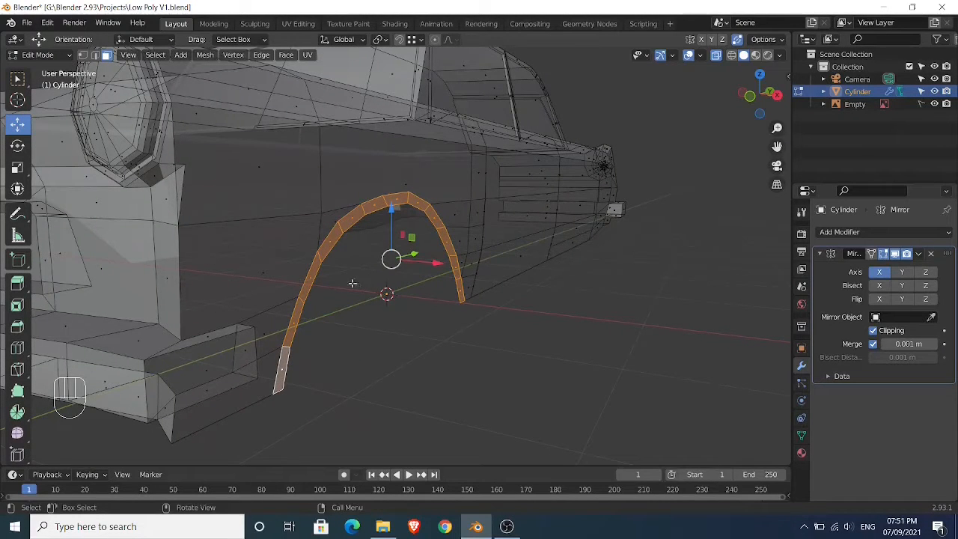
click(376, 211)
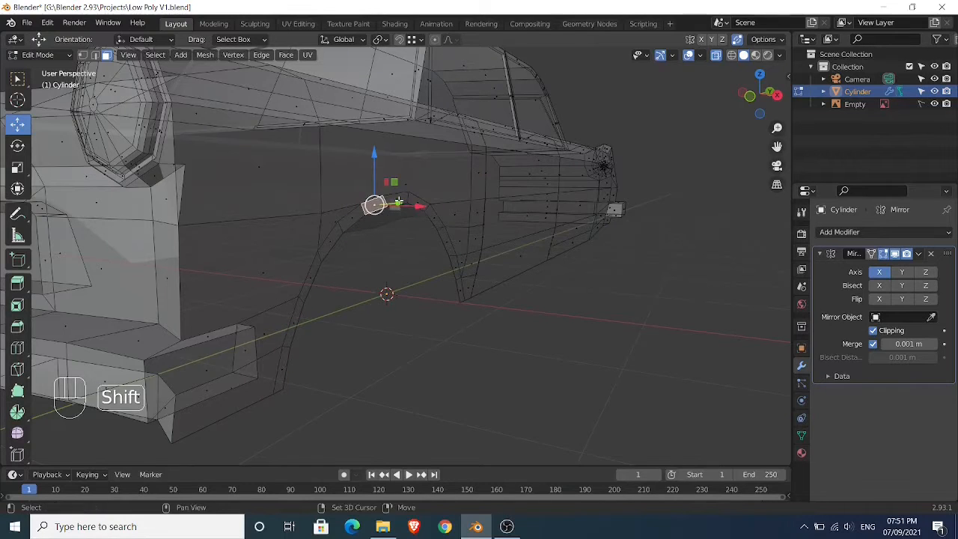
shift+click(395, 199)
shift+click(352, 219)
shift+click(343, 234)
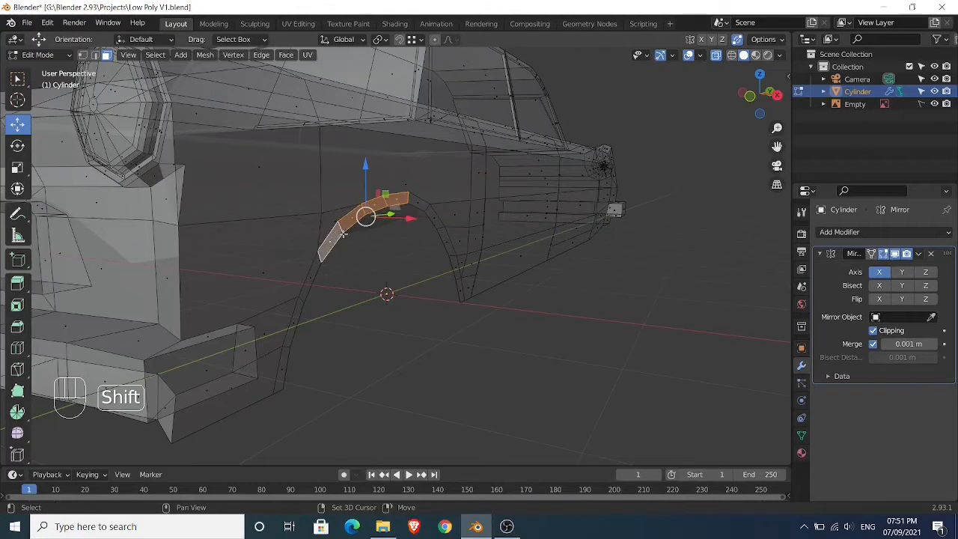
shift+click(420, 207)
shift+click(437, 218)
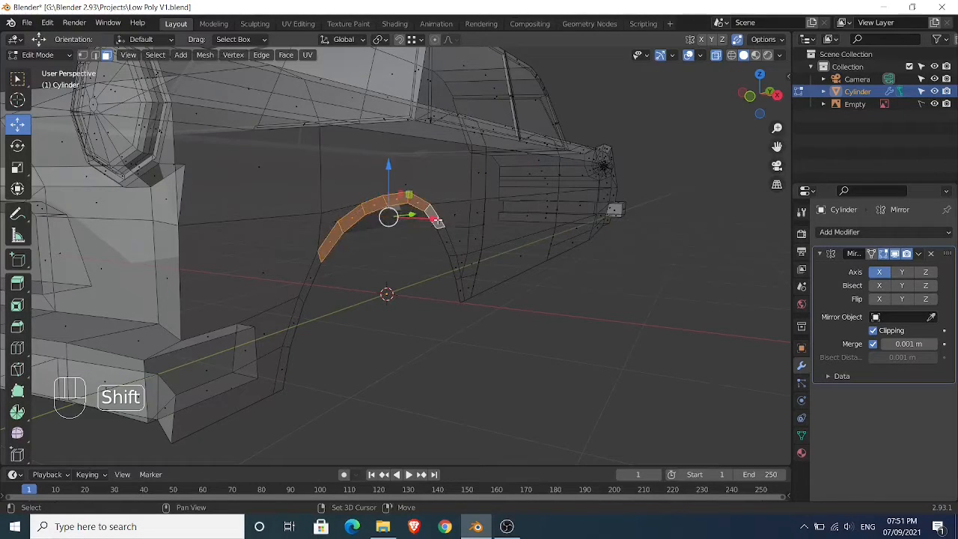
shift+click(313, 274)
shift+click(447, 241)
middle_drag(432, 263, 470, 273)
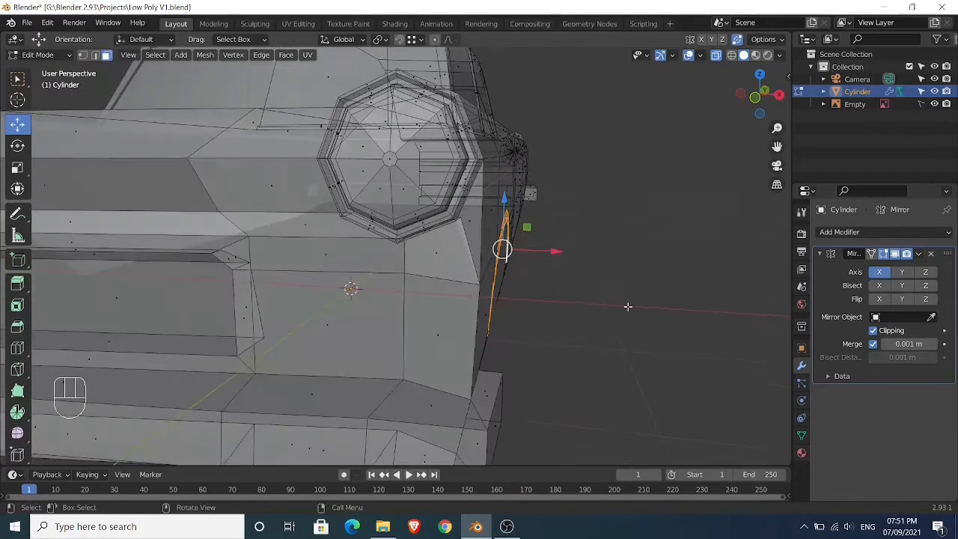
shift+middle_drag(629, 307, 564, 292)
key(alt+z)
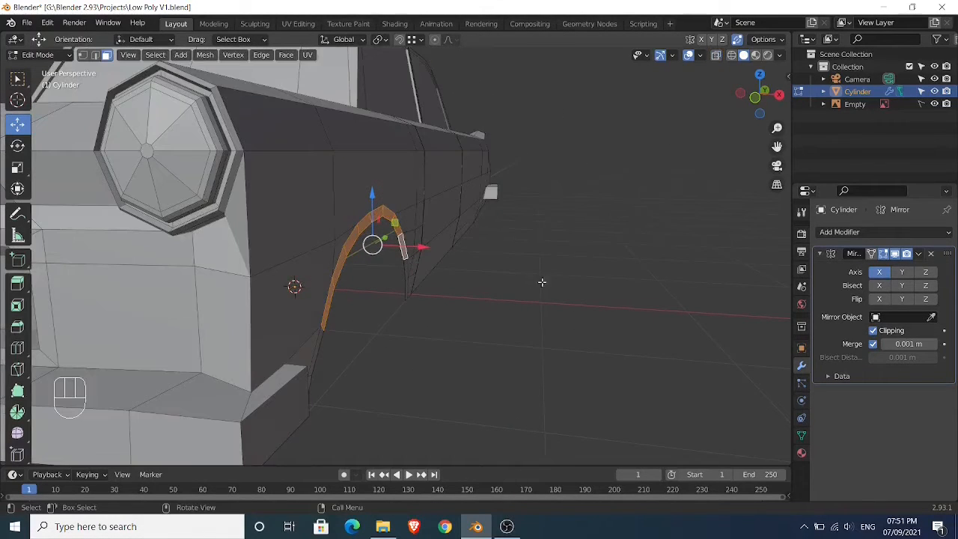
key(e)
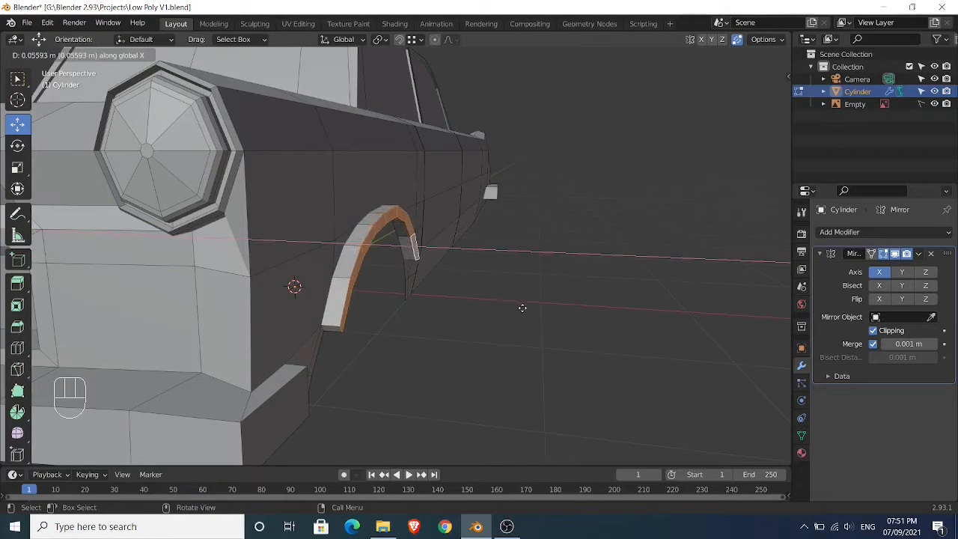
click(524, 308)
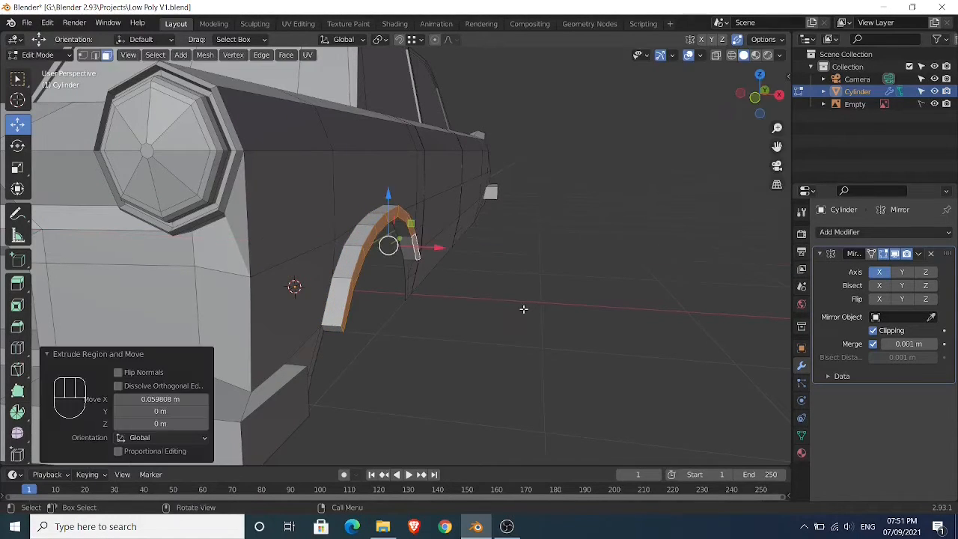
Merge the two extruded corner vertices at the lip's lower front end onto their matching body vertices, using At Last
middle_drag(524, 310, 430, 287)
key(1)
scroll(408, 289, up, 2)
click(263, 280)
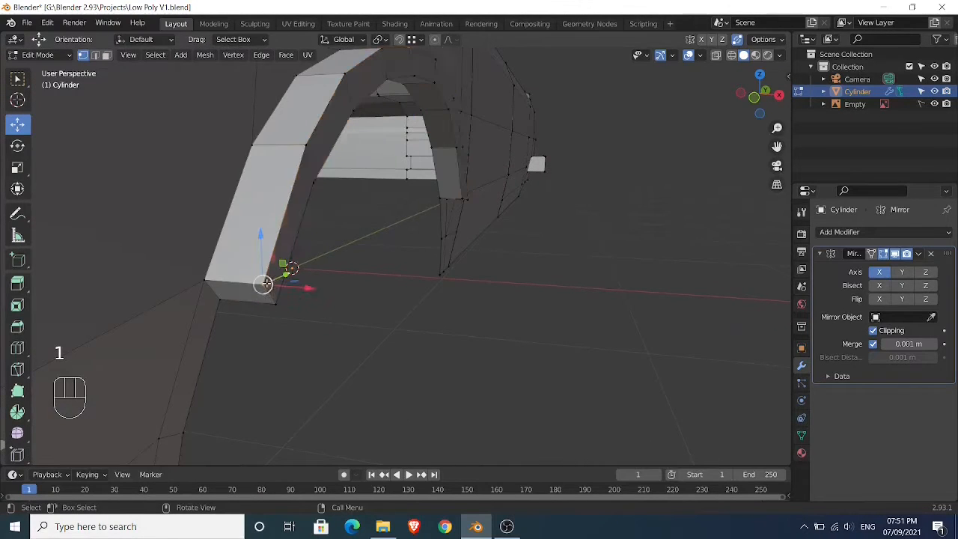
shift+click(206, 278)
key(m)
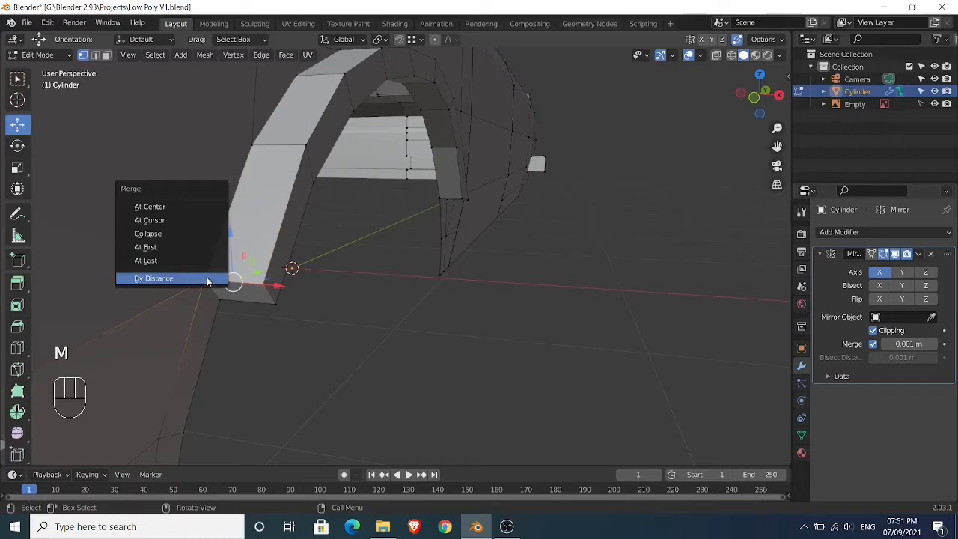
click(207, 278)
click(275, 302)
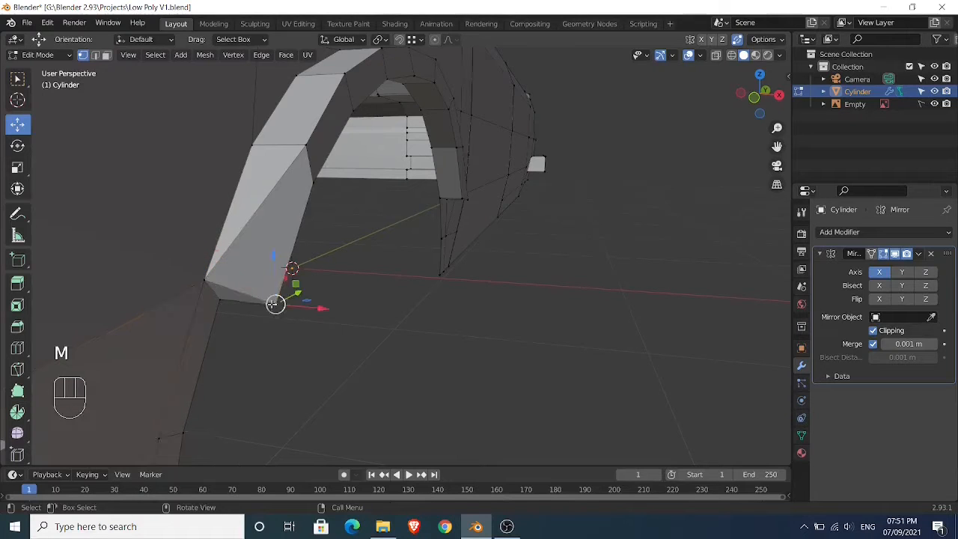
shift+click(216, 301)
key(m)
click(214, 298)
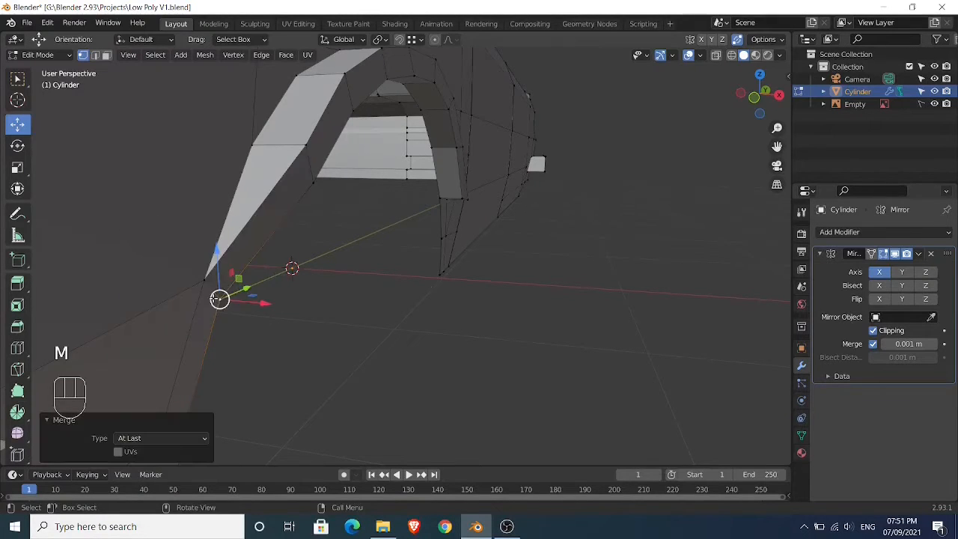
Merge the two extruded corner vertices at the lip's lower rear end onto their matching body vertices, using At Last
middle_drag(487, 274, 365, 295)
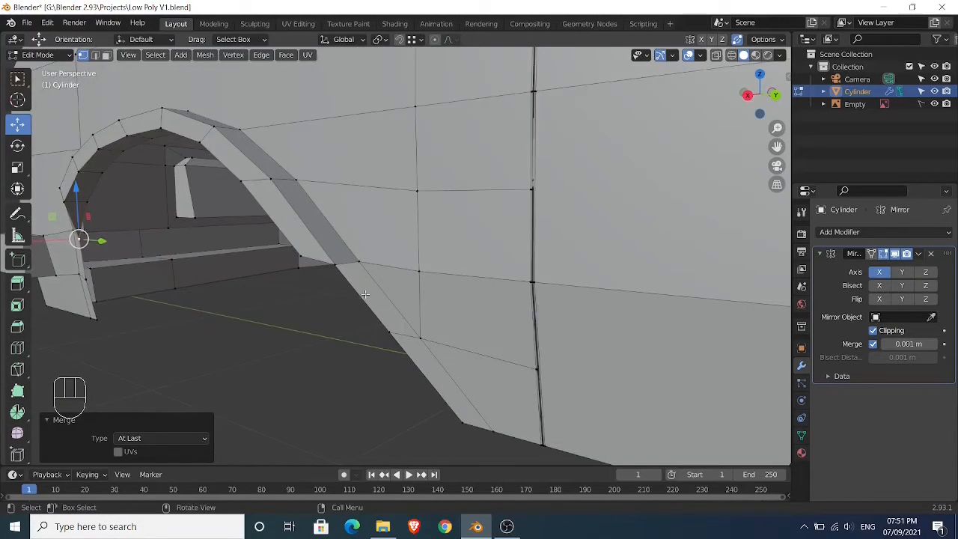
shift+click(338, 265)
key(m)
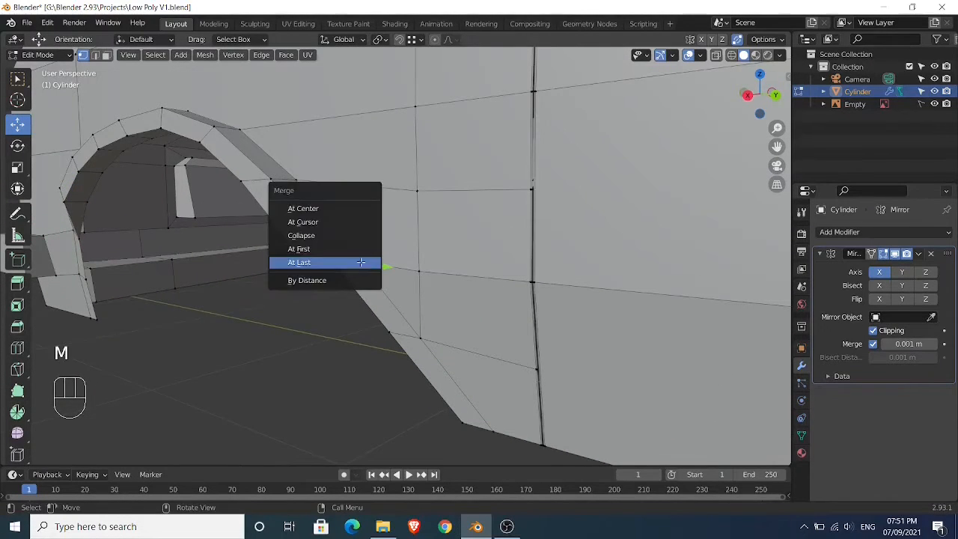
click(361, 262)
middle_drag(360, 261, 427, 181)
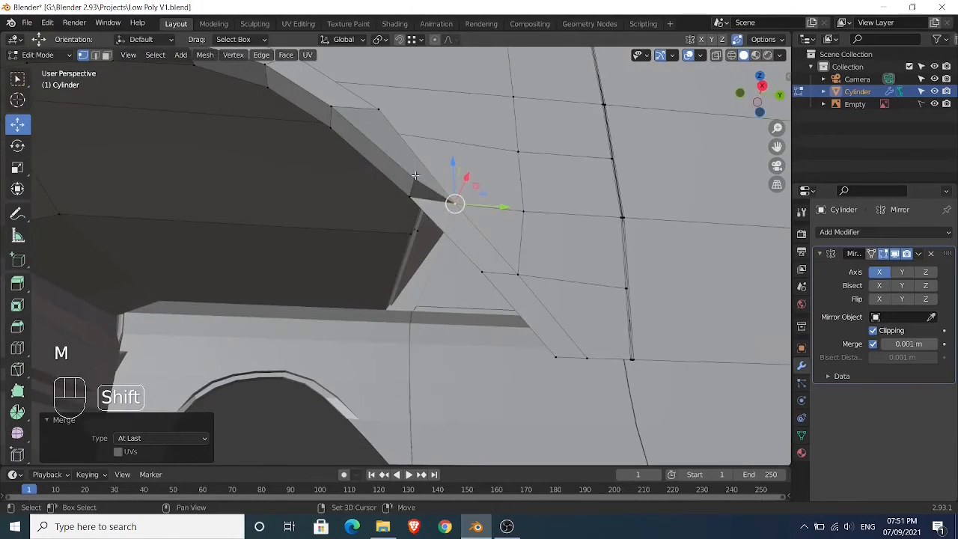
shift+click(416, 176)
click(414, 178)
shift+click(407, 196)
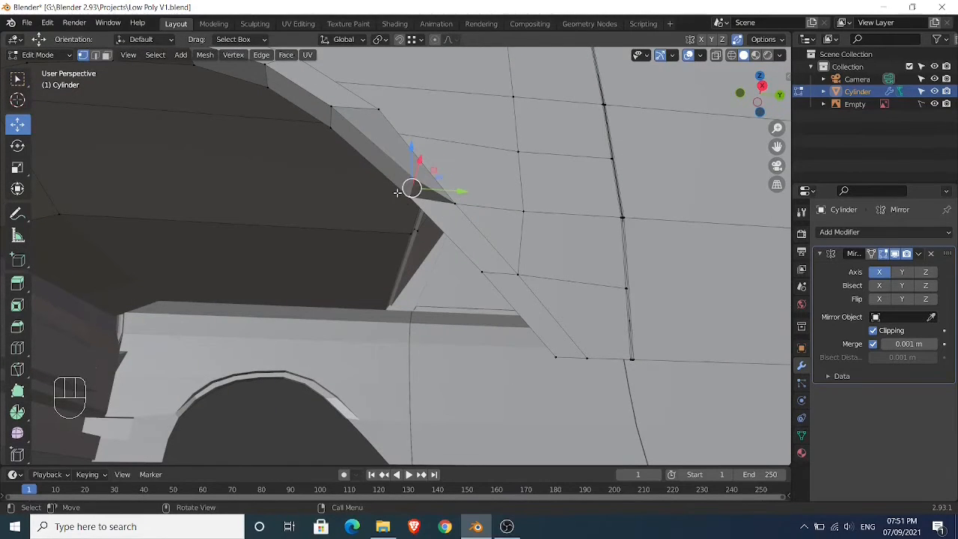
key(m)
click(398, 195)
Move the extruded lip corner just above the merged front end slightly inward along X
middle_drag(398, 196, 360, 285)
click(358, 271)
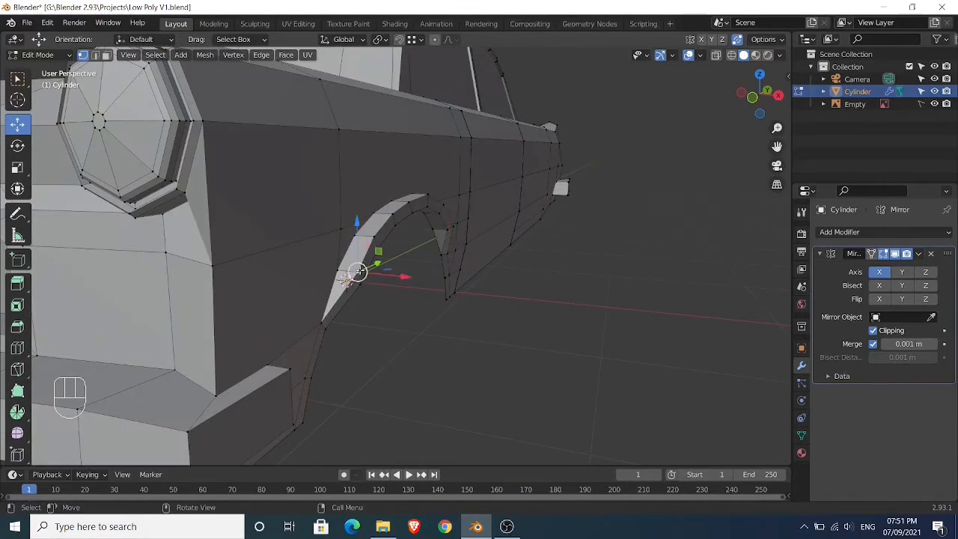
drag(405, 277, 401, 283)
Move the two extruded lip vertices just above the merged rear end about 0.033 m inward along X
middle_drag(488, 282, 366, 246)
click(344, 223)
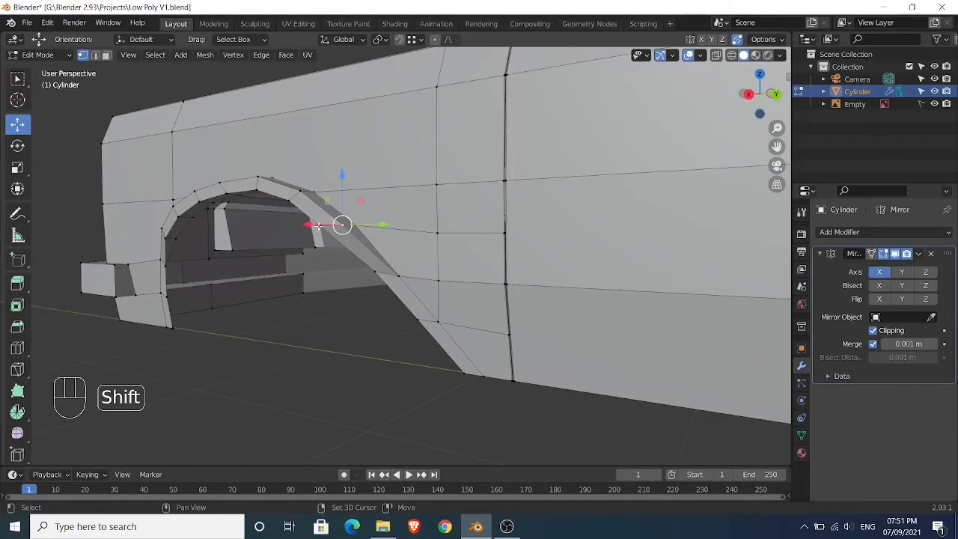
shift+click(320, 225)
middle_drag(310, 233, 294, 221)
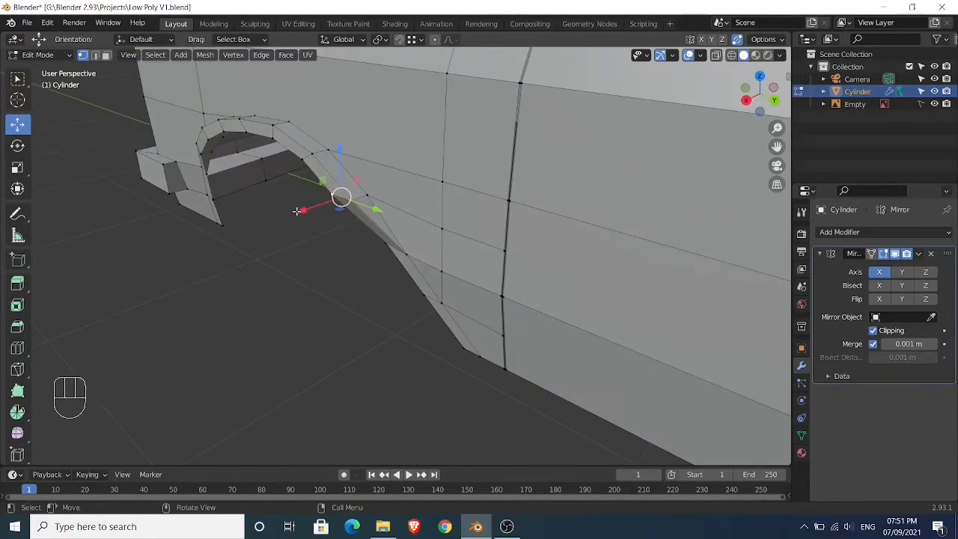
mouse_move(297, 211)
mouse_down()
mouse_move(334, 202)
mouse_move(310, 210)
mouse_move(309, 224)
mouse_up()
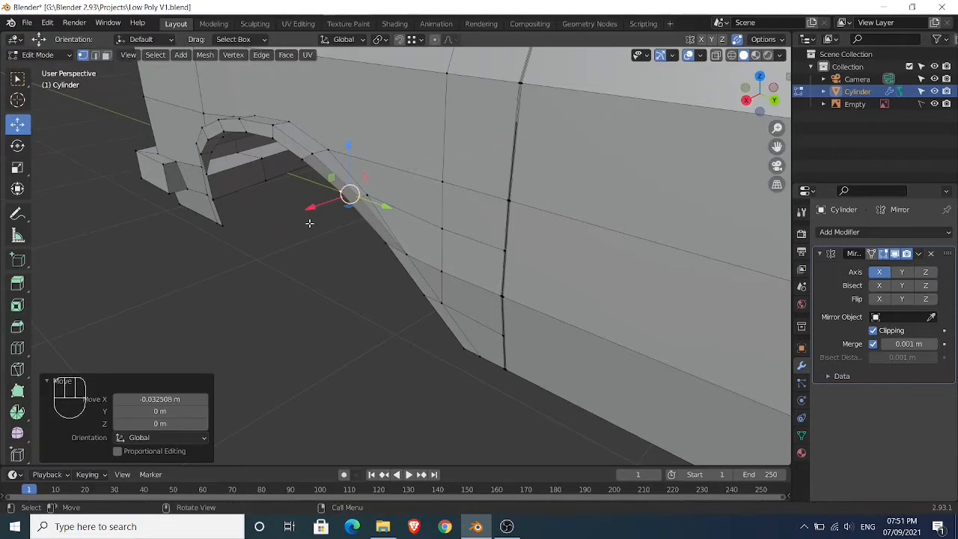
Check the fender lip from above and nudge the same two rear lip vertices by about 0.01 m along X
key(Tab)
middle_drag(310, 224, 357, 300)
key(Tab)
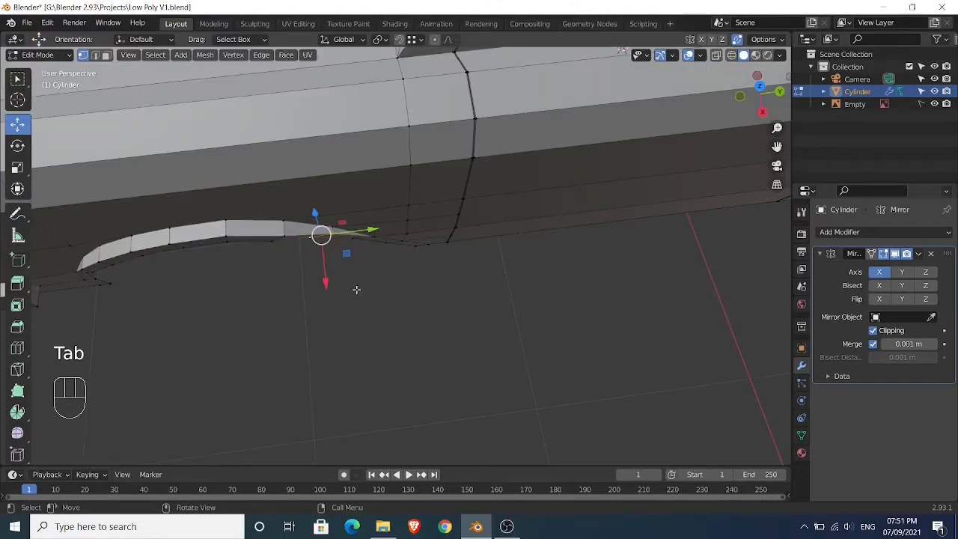
drag(326, 279, 329, 282)
Show the rear wheel area in the right orthographic view and turn on X-ray to reveal the reference image
shift+middle_drag(274, 298, 571, 187)
shift+middle_drag(535, 236, 492, 292)
middle_drag(524, 244, 441, 362)
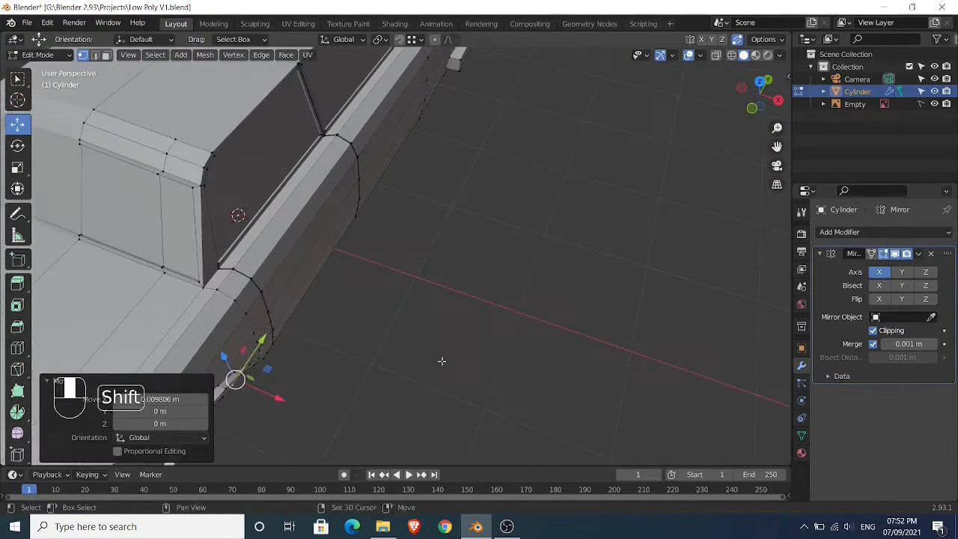
shift+middle_drag(522, 281, 557, 264)
key(Tab)
key(KP_3)
key(Tab)
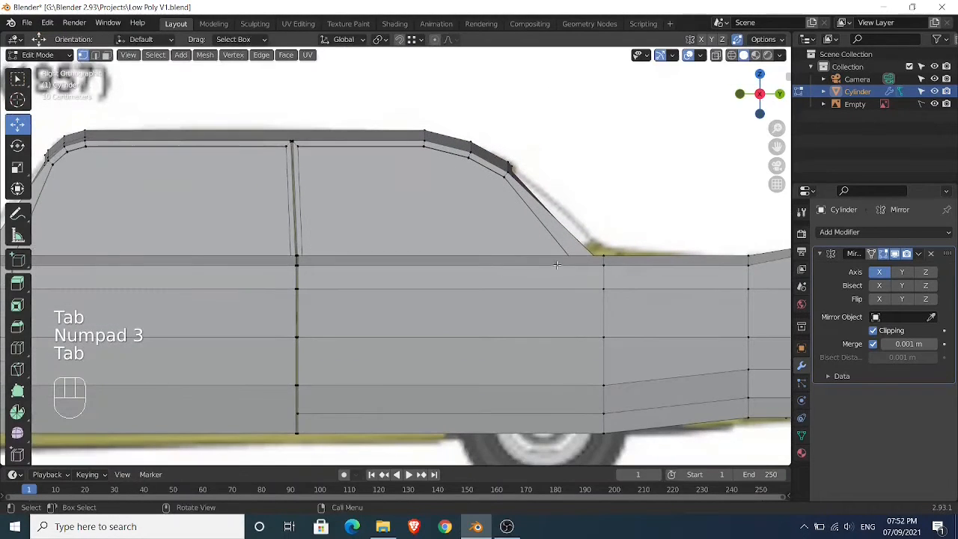
click(716, 55)
shift+middle_drag(595, 229, 549, 231)
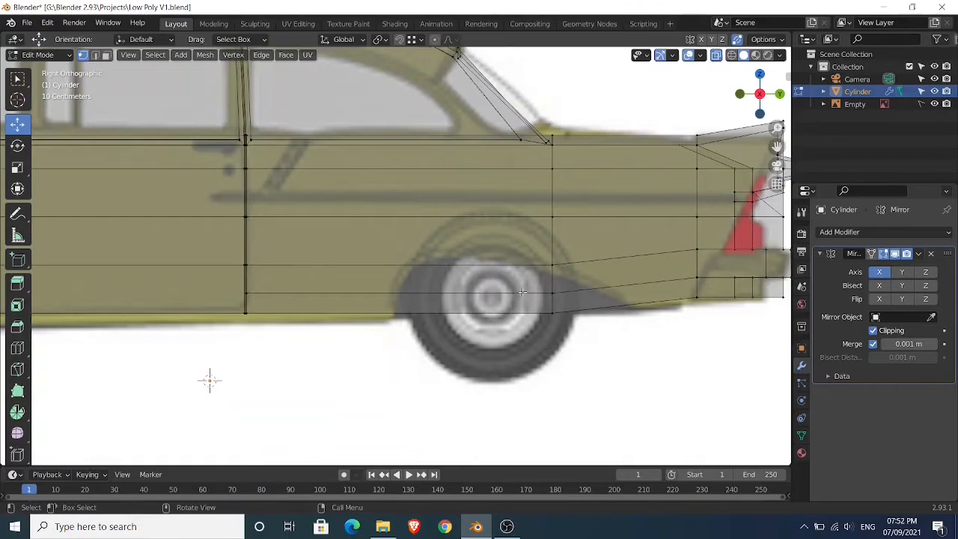
scroll(523, 292, up, 2)
shift+middle_drag(522, 292, 378, 255)
Knife-cut the rear wheel arch outline into the body side, tracing the reference from the lower edge ahead of the wheel to behind it
key(k)
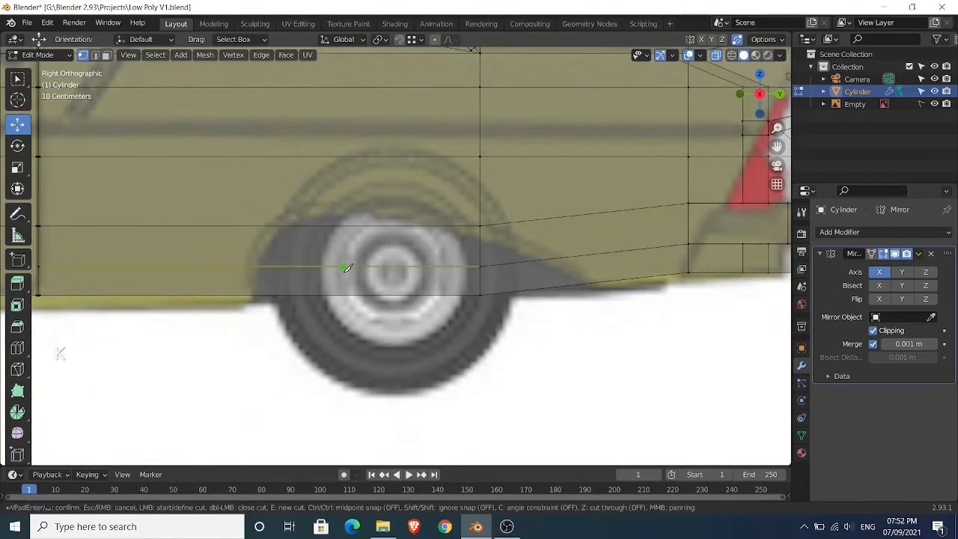
click(254, 293)
click(256, 266)
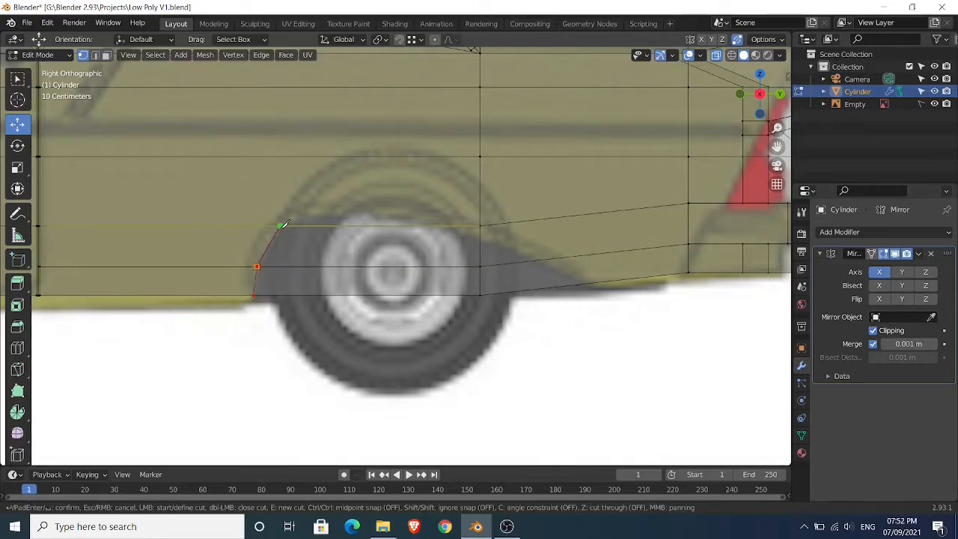
click(281, 225)
click(321, 211)
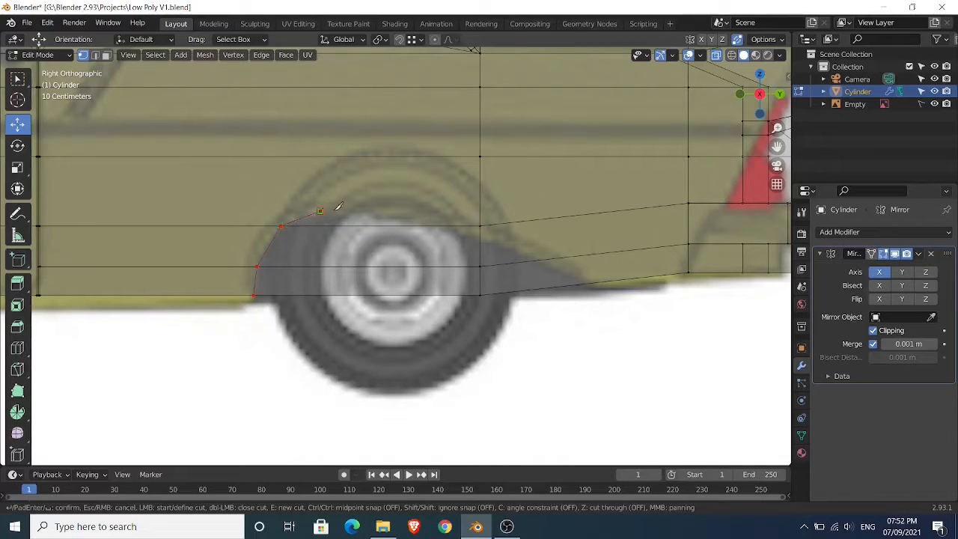
click(413, 214)
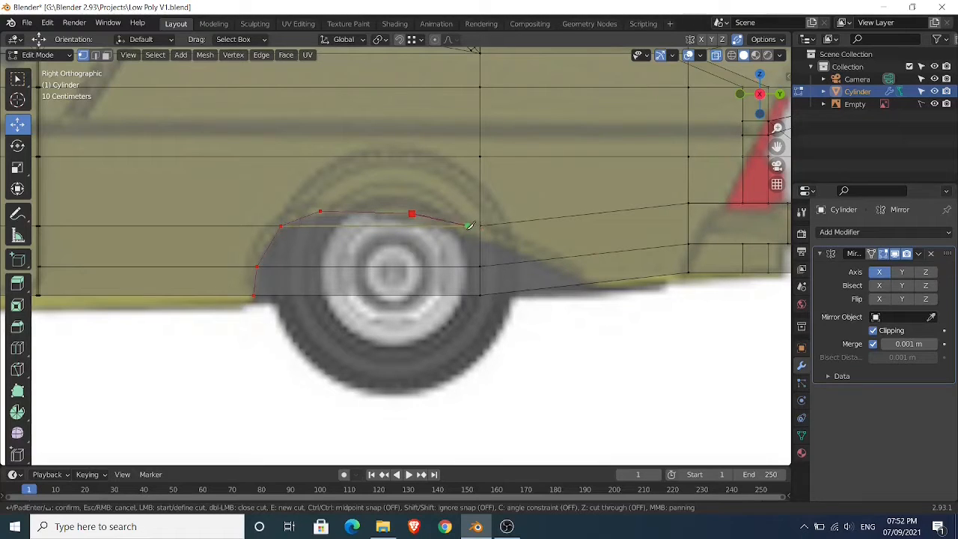
click(480, 227)
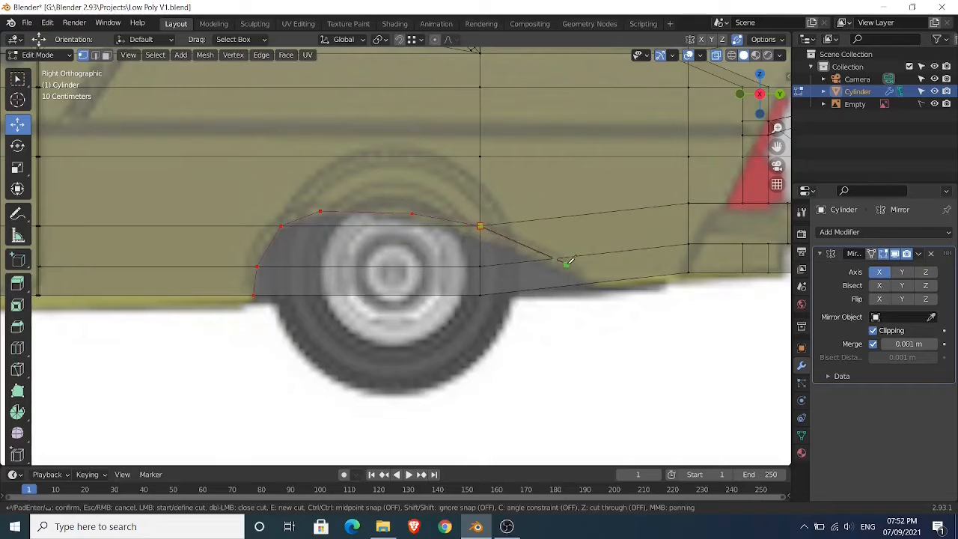
click(562, 257)
click(596, 282)
key(Return)
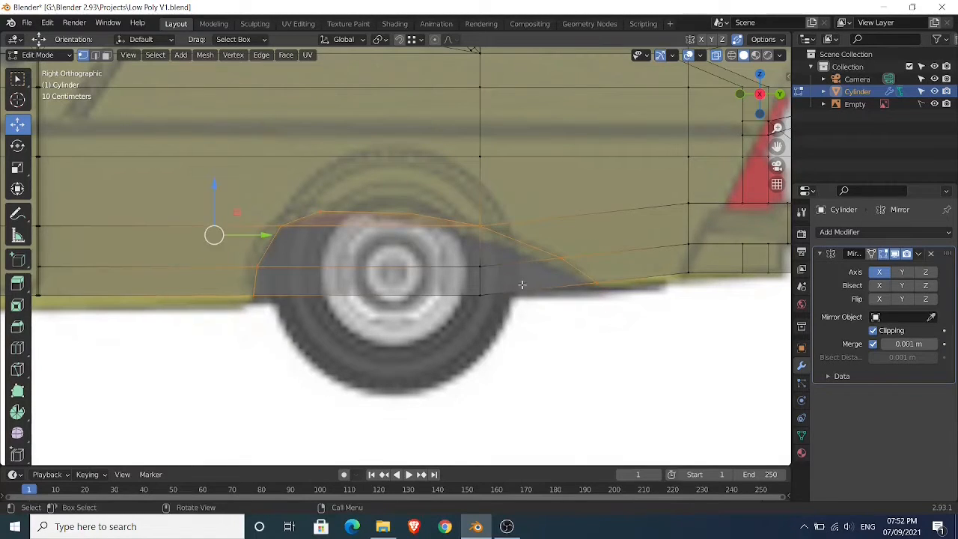
Slide the arch's lower rear vertex forward by a factor of 0.102 and move the vertex above it slightly forward and down
click(561, 258)
key(shift+v)
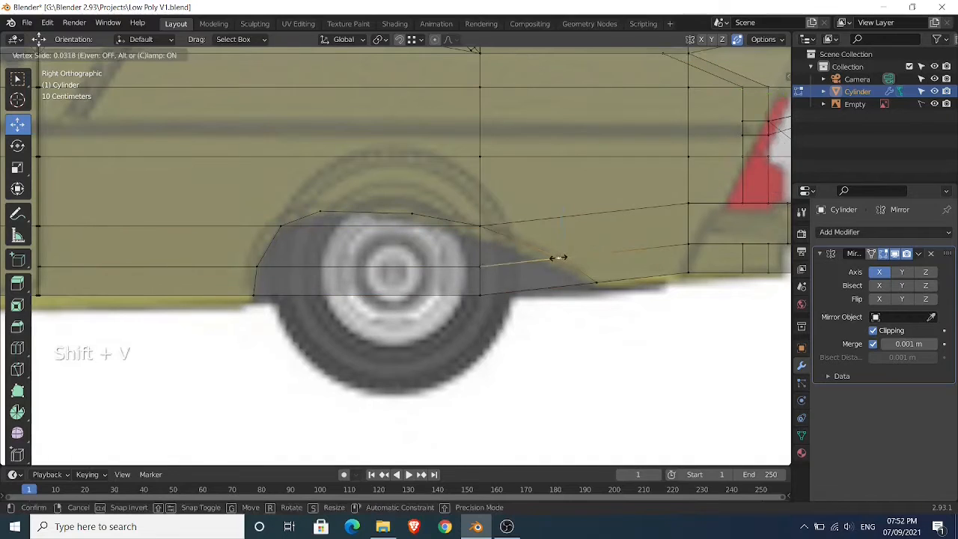
click(554, 259)
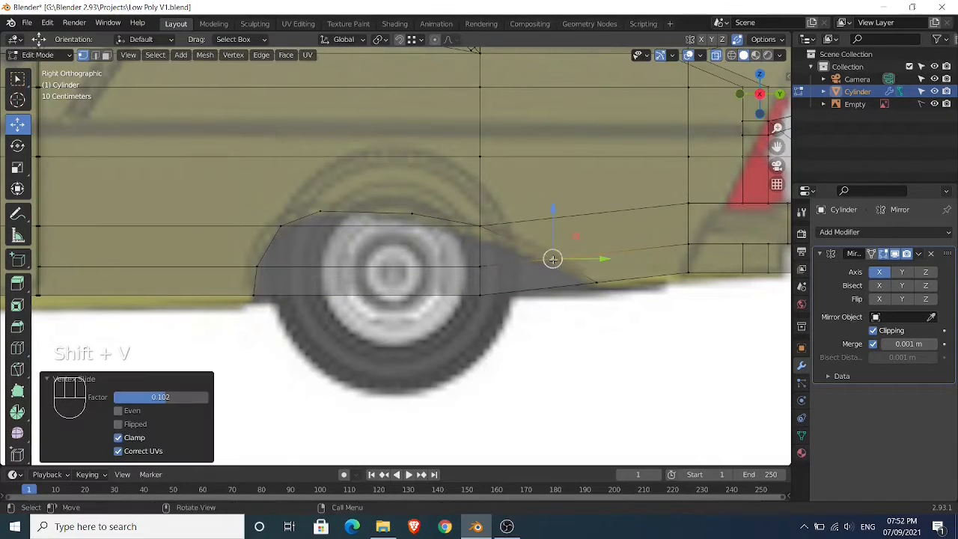
click(480, 226)
key(g)
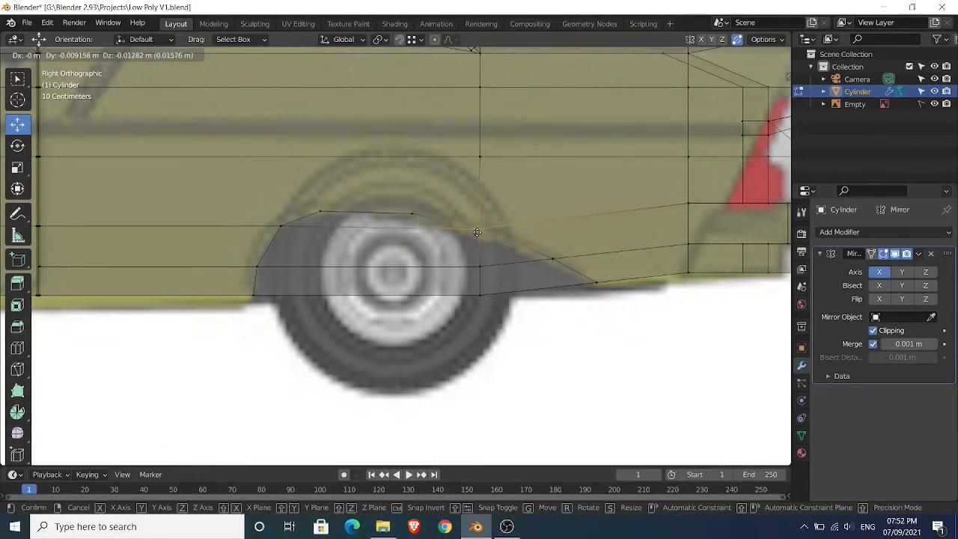
click(477, 232)
Delete the body side faces enclosed by the rear wheel arch outline, including the small triangular ones behind the wheel
scroll(407, 274, down, 1)
key(3)
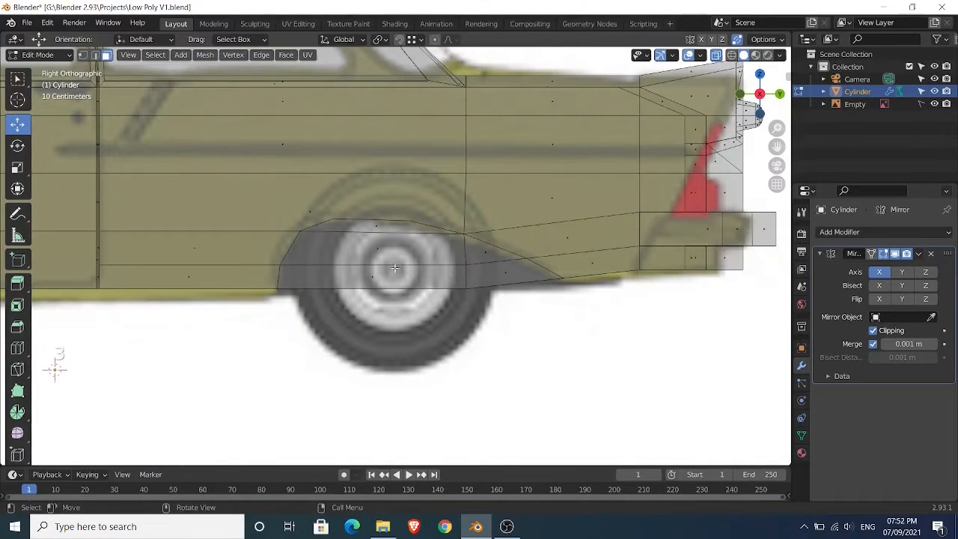
click(378, 274)
shift+click(382, 240)
shift+click(381, 229)
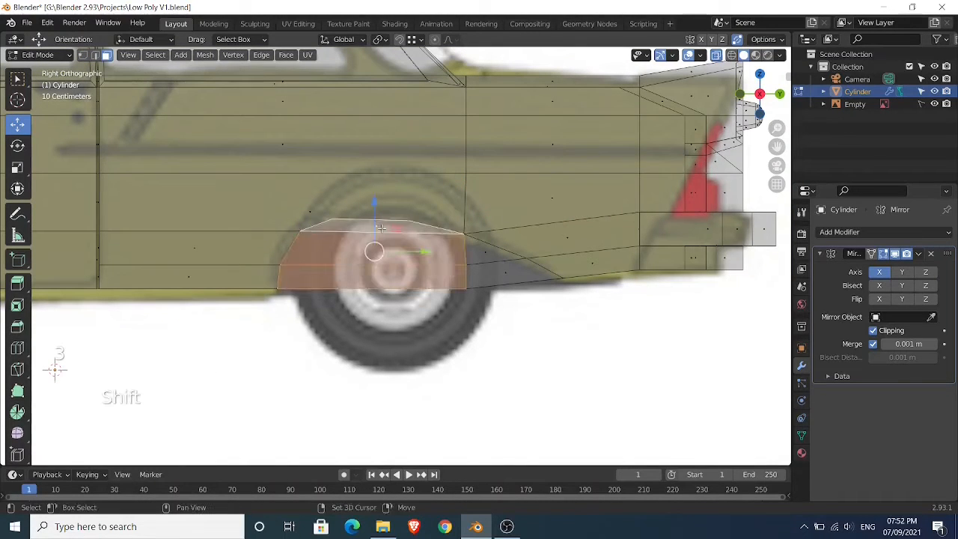
shift+click(479, 252)
shift+click(506, 272)
key(x)
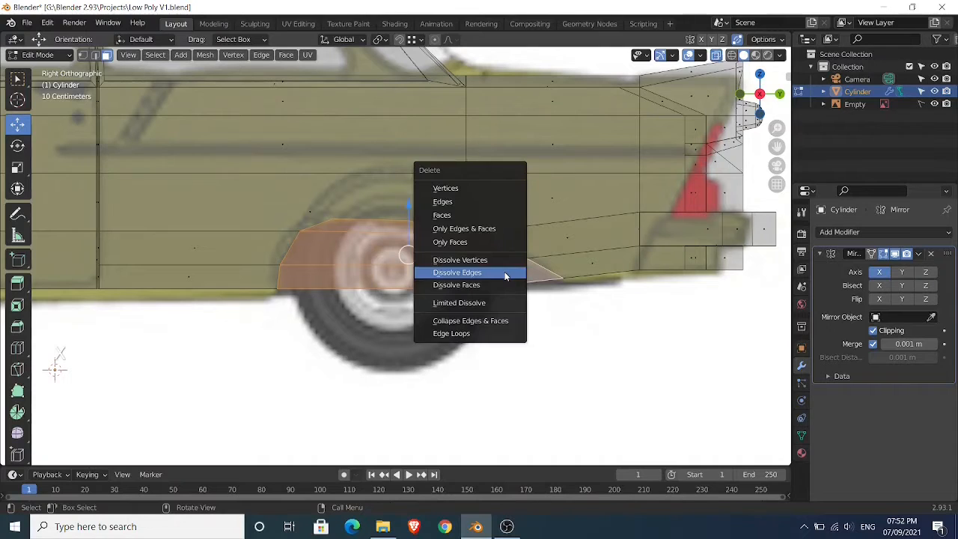
click(465, 216)
Knife-cut a second outline just outside the rear wheel arch, running from the lower edge ahead of the wheel to behind it
shift+middle_drag(463, 223, 436, 294)
scroll(381, 297, up, 2)
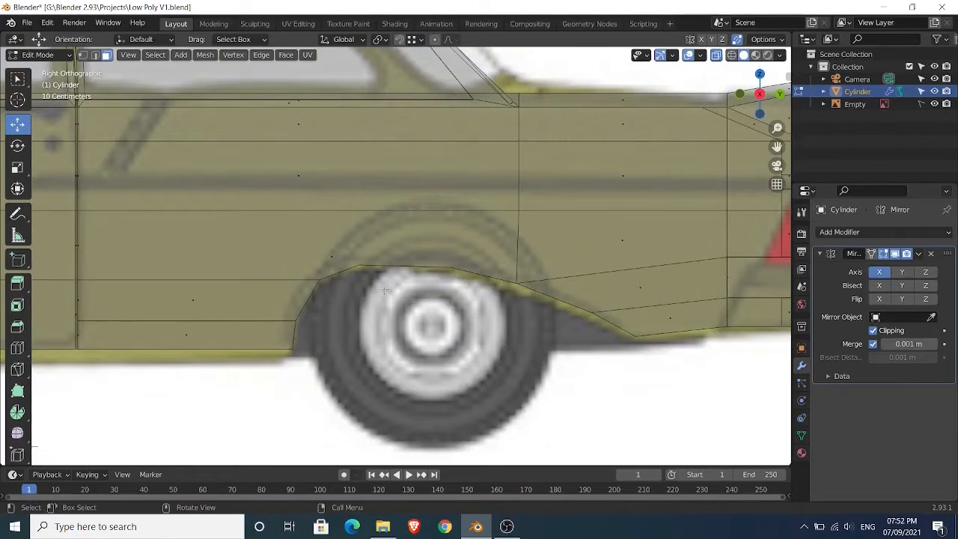
key(k)
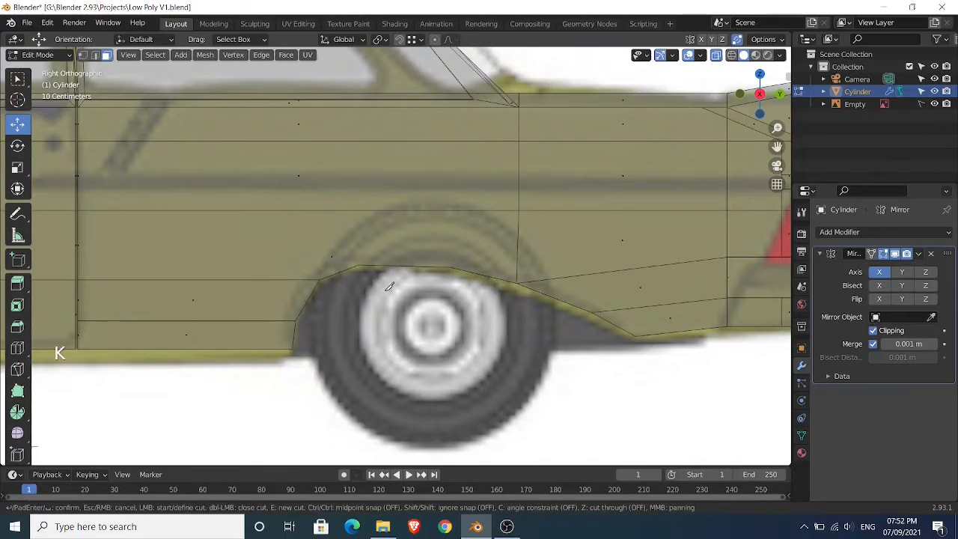
click(281, 348)
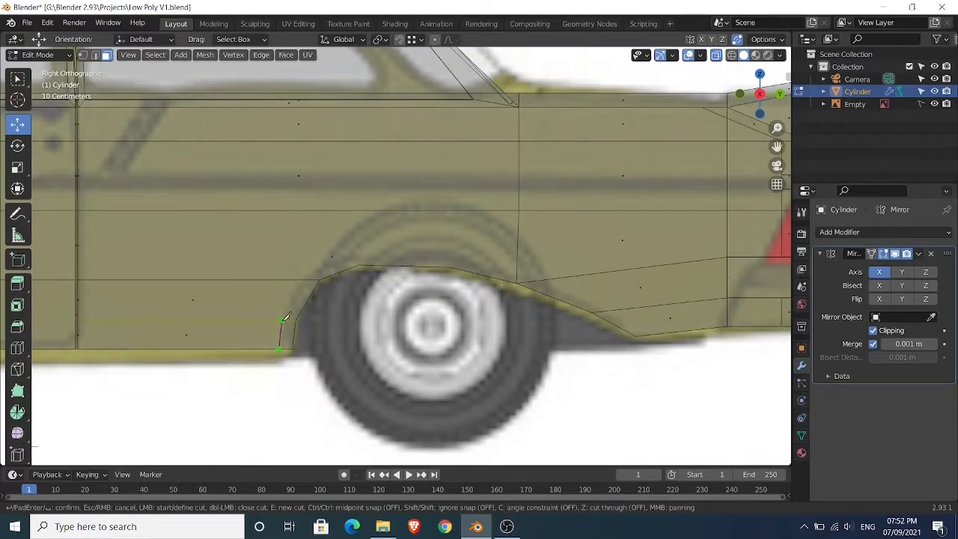
click(284, 321)
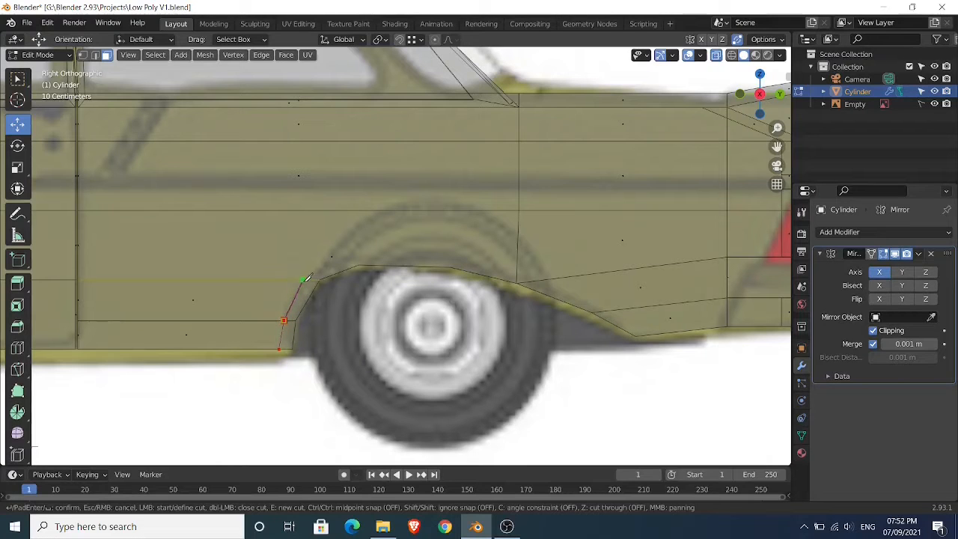
click(305, 280)
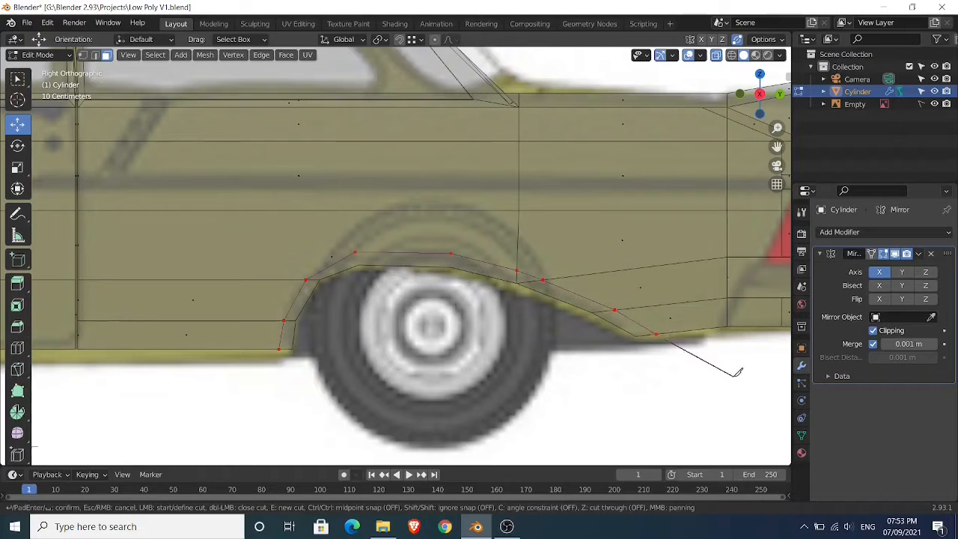
key(Return)
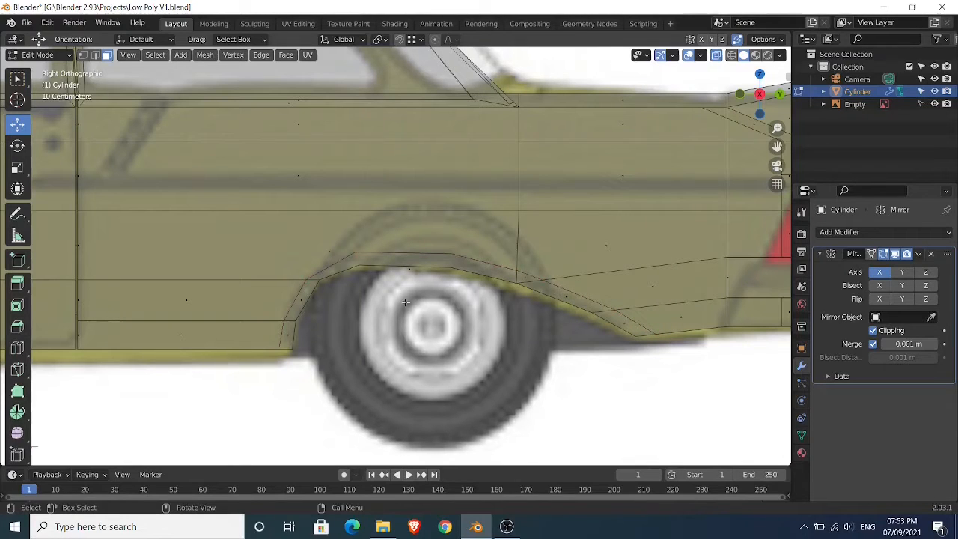
Connect the inner and outer outline vertices with an edge at each of the two upper corners of the rear arch
scroll(411, 283, up, 2)
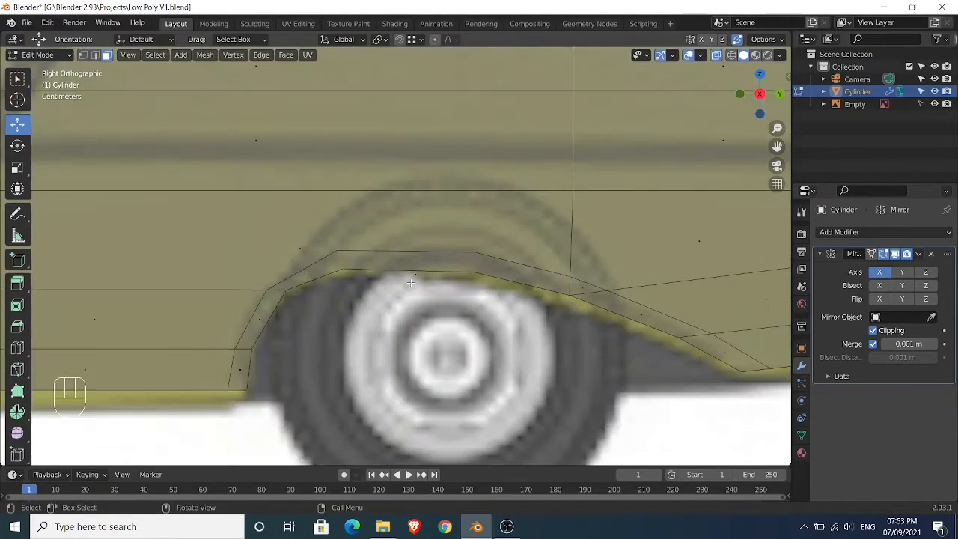
shift+click(337, 253)
key(j)
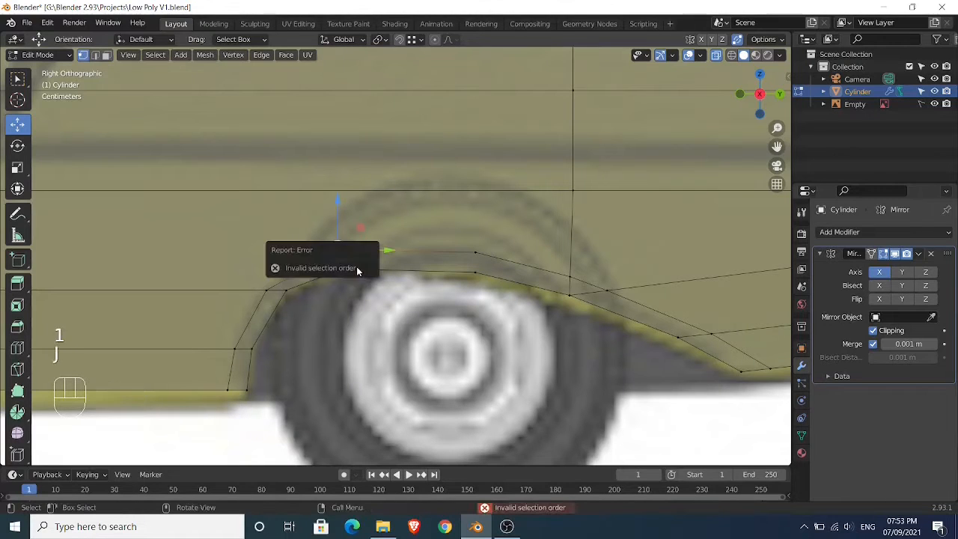
shift+click(342, 269)
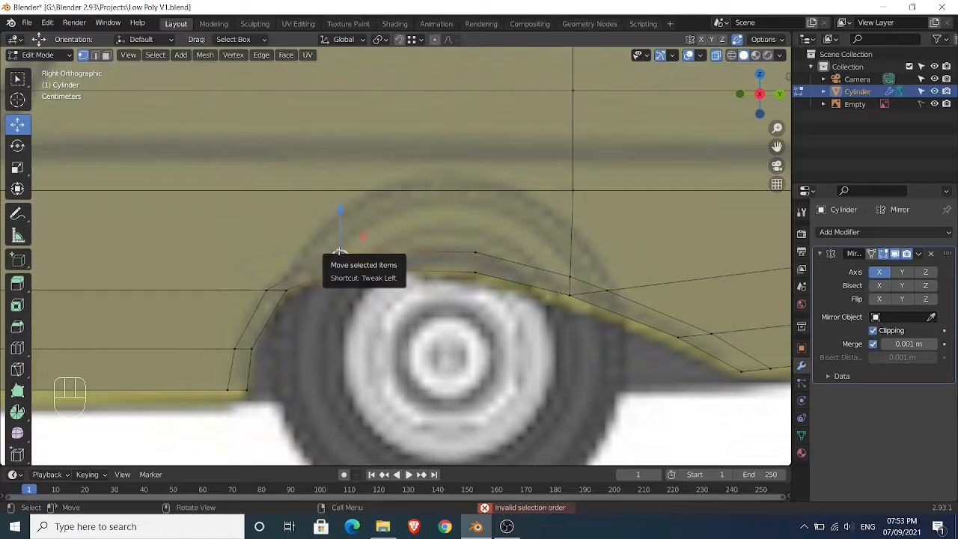
key(j)
shift+click(472, 255)
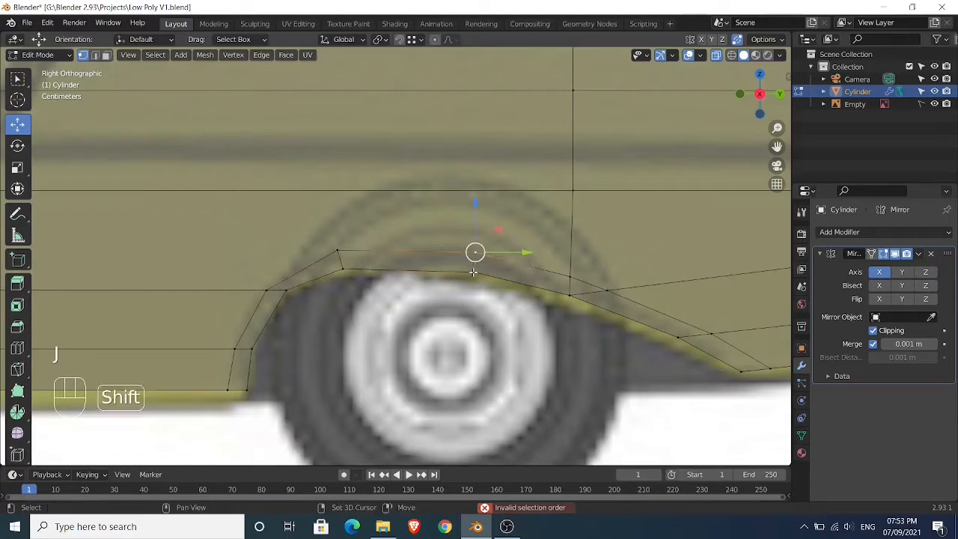
key(j)
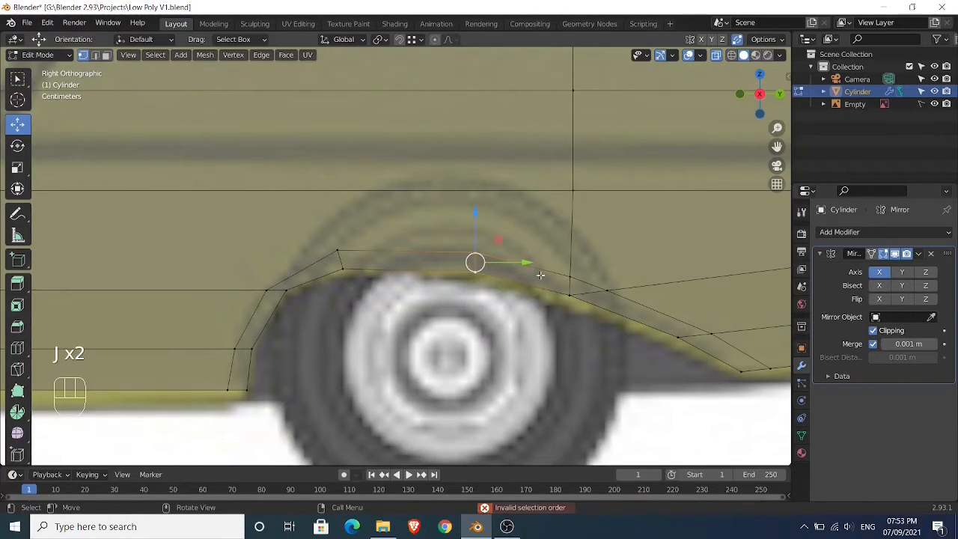
Extrude the rear arch's border faces, except the lowest one at each end, about 0.05 m outward along X with X-ray off
scroll(540, 276, down, 1)
shift+middle_drag(541, 276, 328, 240)
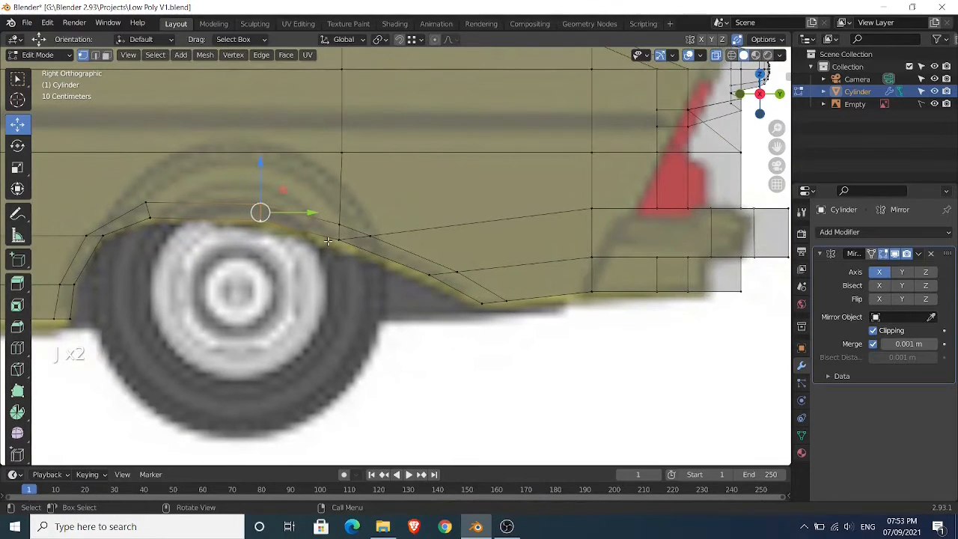
scroll(382, 269, down, 2)
middle_drag(380, 269, 351, 271)
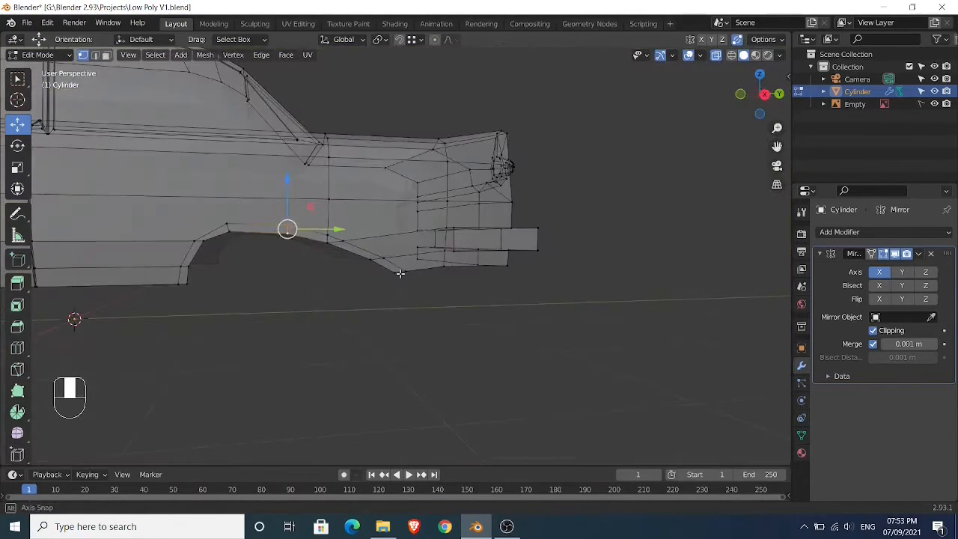
key(3)
shift+middle_drag(289, 261, 349, 259)
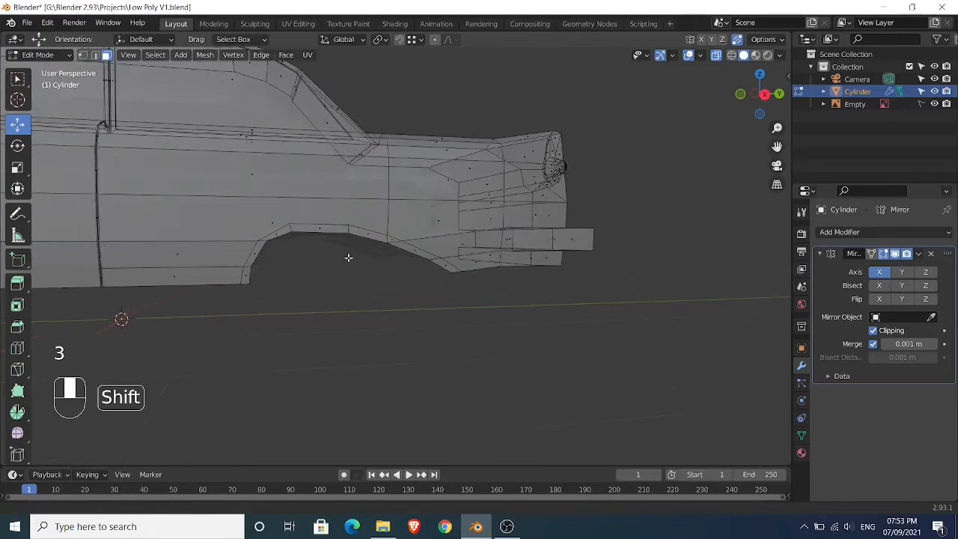
scroll(303, 253, up, 2)
scroll(315, 266, up, 2)
click(214, 218)
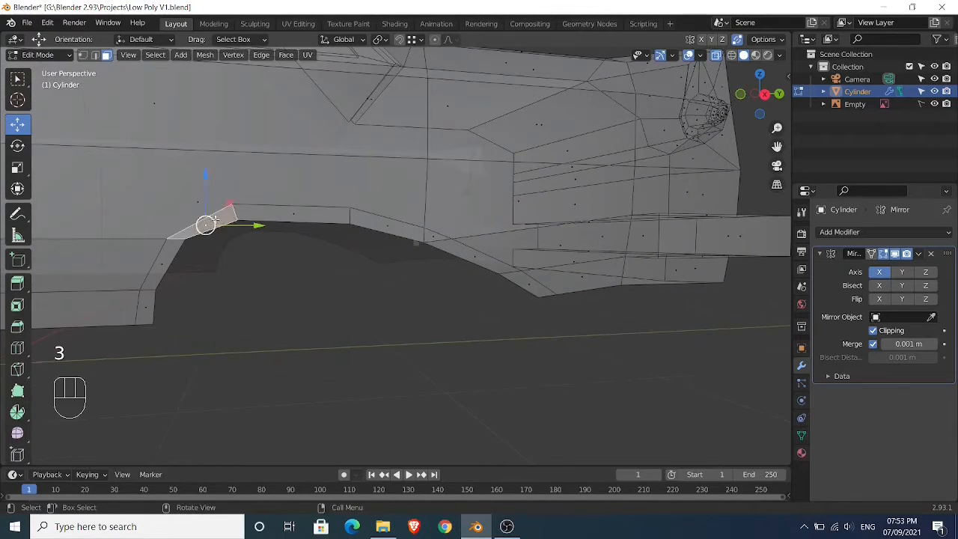
shift+click(295, 212)
shift+click(382, 226)
shift+click(435, 237)
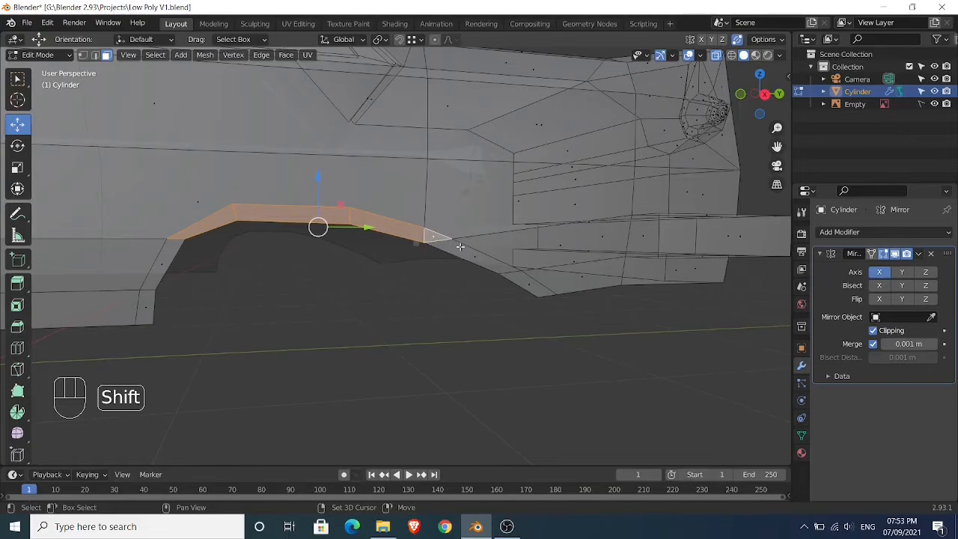
shift+click(470, 252)
shift+middle_drag(430, 270, 577, 274)
shift+click(250, 267)
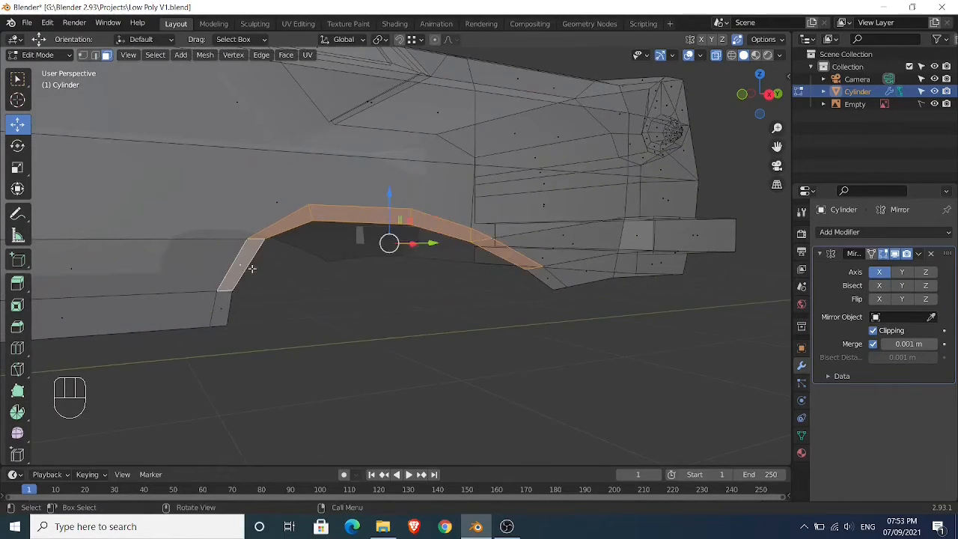
middle_drag(250, 267, 422, 309)
click(716, 55)
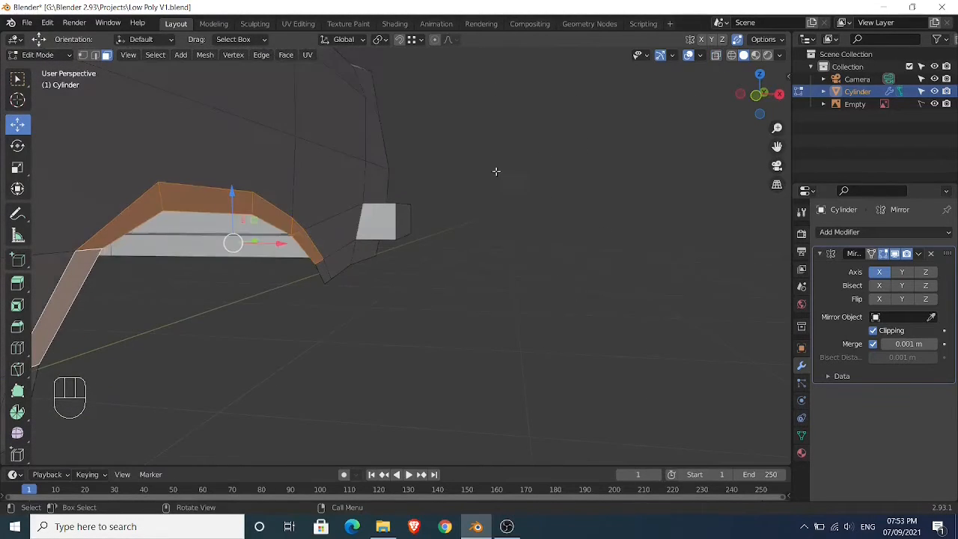
mouse_move(496, 171)
shift+middle_down()
mouse_move(606, 250)
mouse_move(488, 297)
shift+middle_up()
key(e)
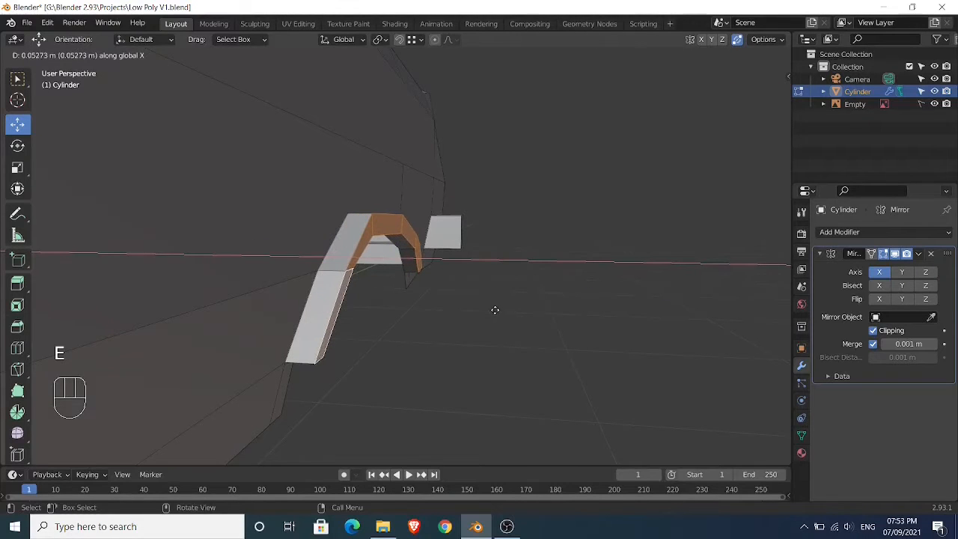
click(495, 310)
Merge the two extruded vertices at the lip's lower front end into the matching body vertices, using At Last
key(1)
click(313, 358)
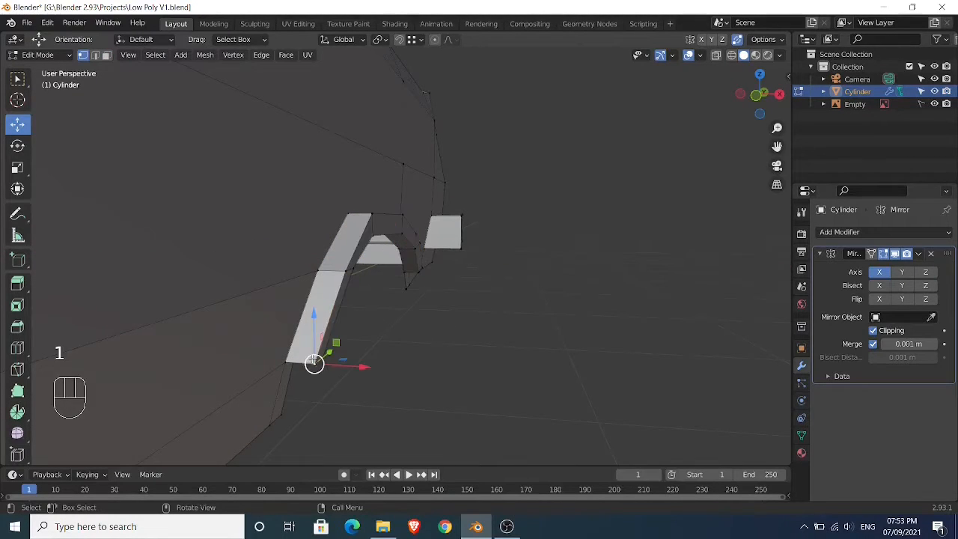
shift+click(286, 362)
key(m)
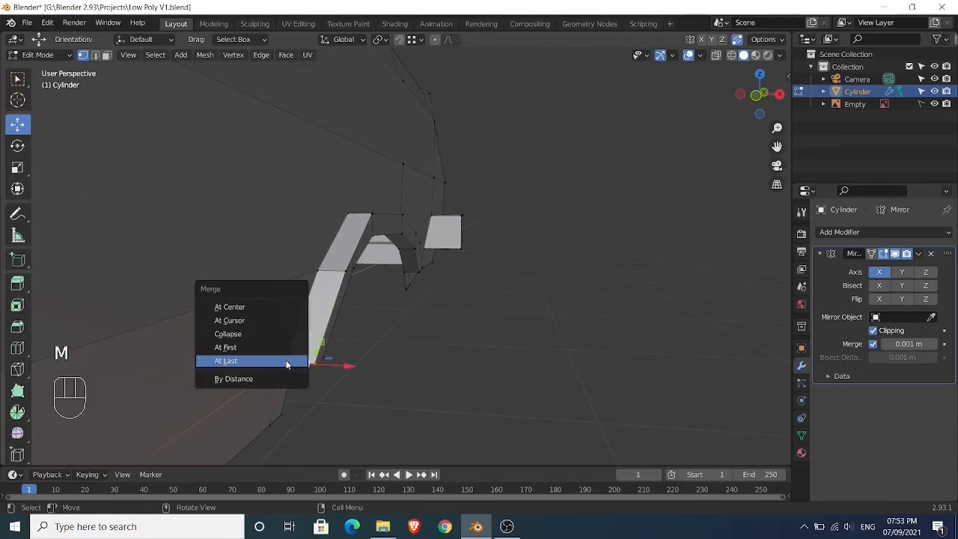
click(286, 361)
click(325, 359)
middle_drag(349, 351, 327, 267)
shift+click(304, 429)
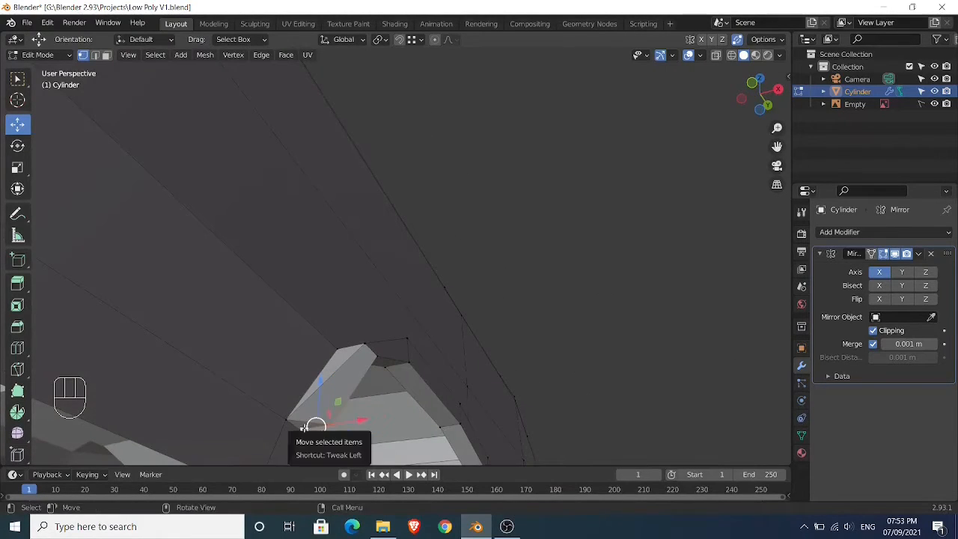
key(m)
click(304, 427)
middle_drag(304, 428, 352, 451)
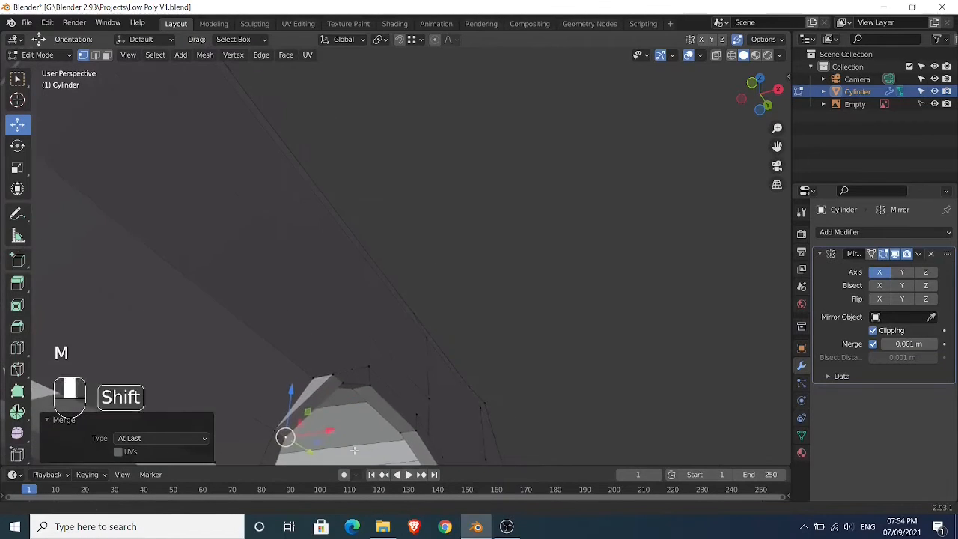
Move the extruded inner-edge vertex just above the lip's front end about 0.02 m inward along X
middle_drag(458, 417, 445, 342)
scroll(444, 342, down, 1)
middle_drag(589, 328, 499, 315)
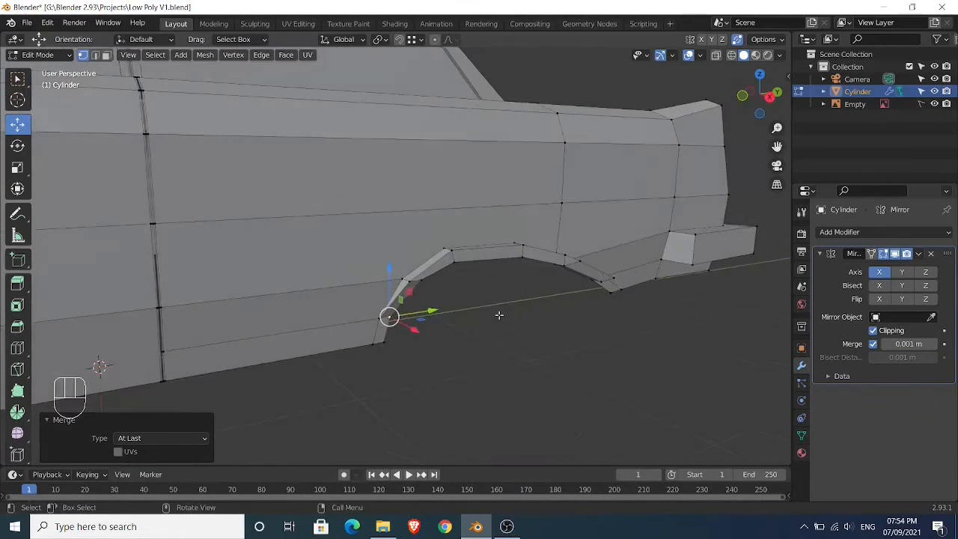
click(418, 279)
middle_drag(417, 277, 452, 307)
scroll(380, 315, up, 2)
scroll(419, 308, up, 1)
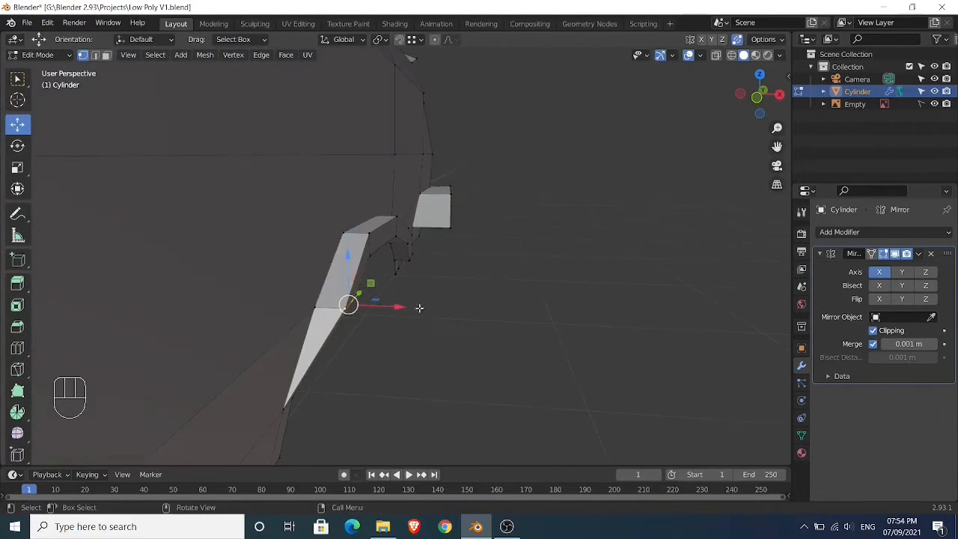
drag(399, 307, 383, 306)
Merge the two extruded vertices at the lip's lower rear end into the matching body vertices, using At Last
middle_drag(439, 295, 337, 297)
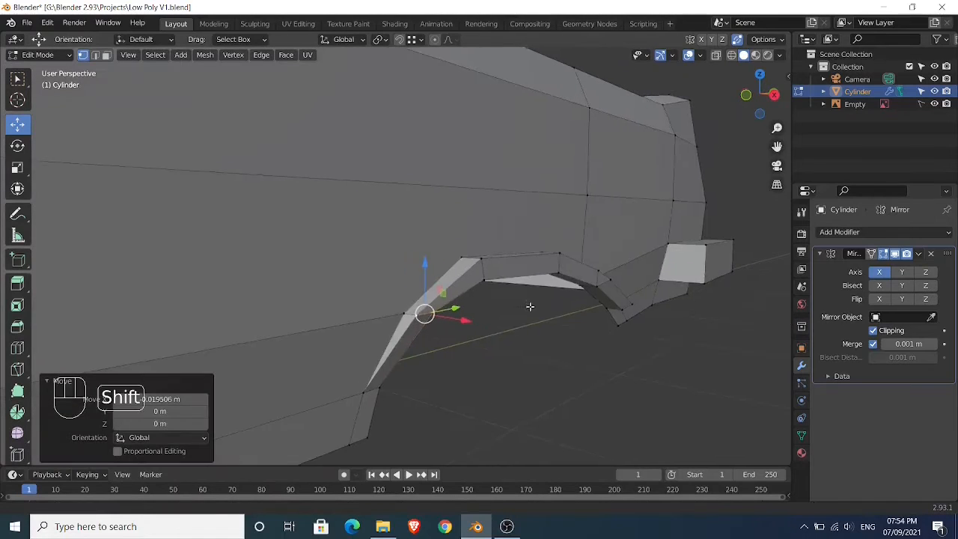
shift+middle_drag(531, 306, 481, 308)
shift+click(536, 309)
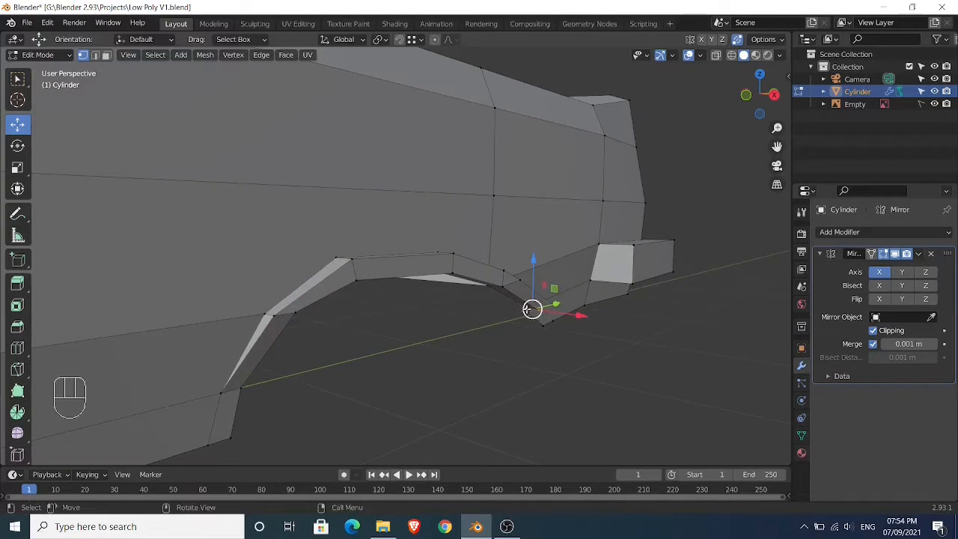
key(m)
click(526, 309)
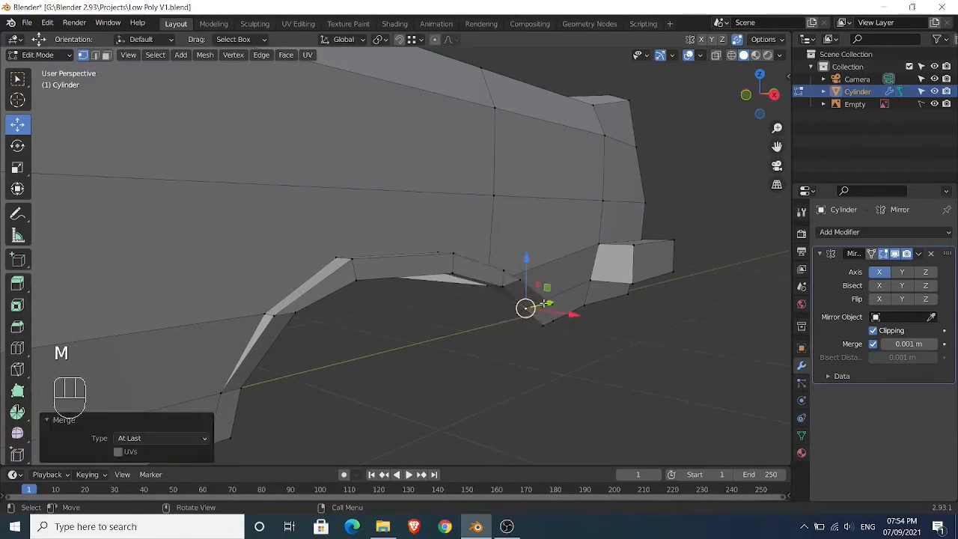
drag(546, 303, 565, 299)
middle_drag(566, 299, 156, 307)
middle_drag(460, 301, 346, 303)
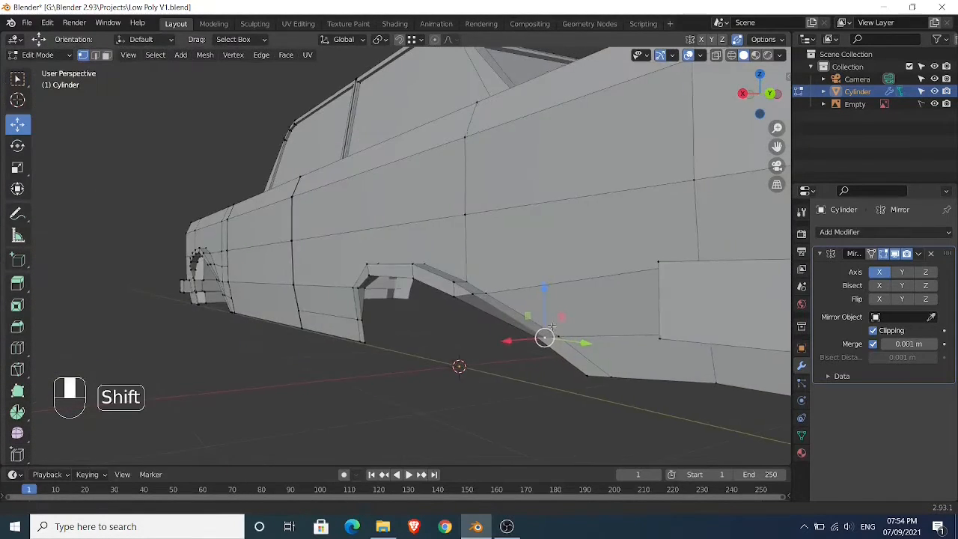
shift+middle_drag(552, 326, 467, 327)
scroll(467, 327, up, 3)
shift+click(528, 412)
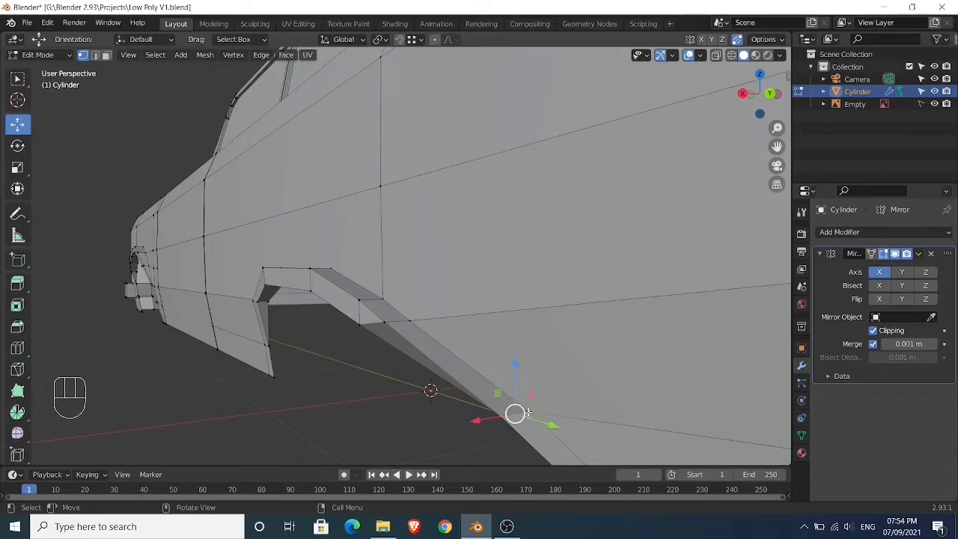
key(m)
click(528, 411)
Move the two extruded lower-edge vertices just ahead of the lip's rear end slightly inward along X and check the shape from above
middle_drag(528, 411, 346, 327)
click(332, 276)
shift+click(306, 275)
scroll(330, 299, up, 3)
key(g)
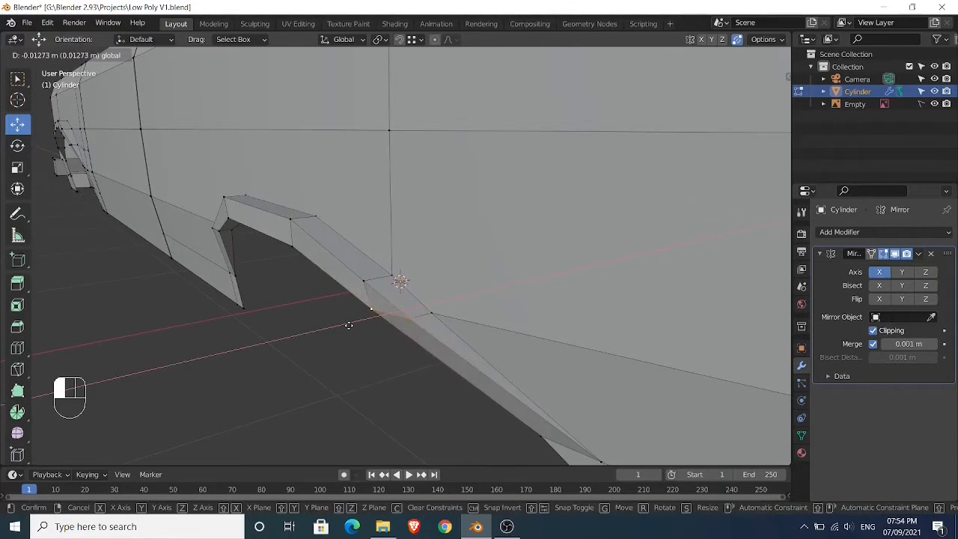
click(336, 328)
key(Tab)
scroll(336, 330, up, 2)
middle_drag(336, 330, 366, 281)
key(Tab)
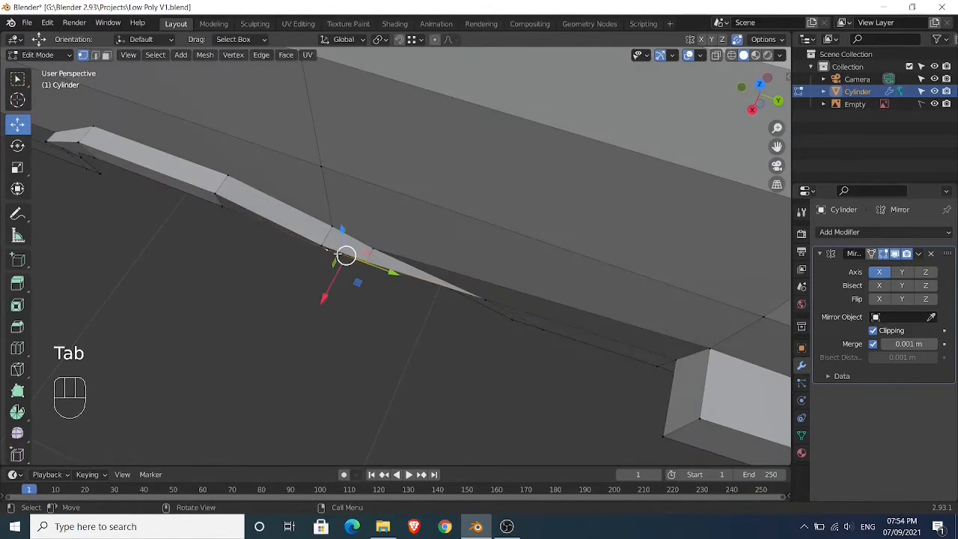
Move the rear lip's inner-edge vertex about 0.009 m inward along X, and align it with the adjacent vertex by scaling X to 0
click(324, 244)
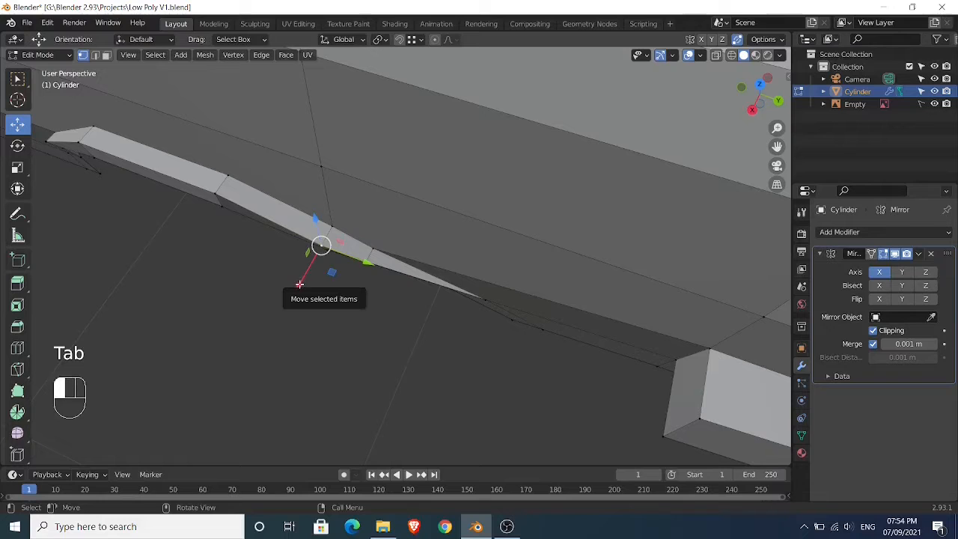
drag(300, 284, 302, 282)
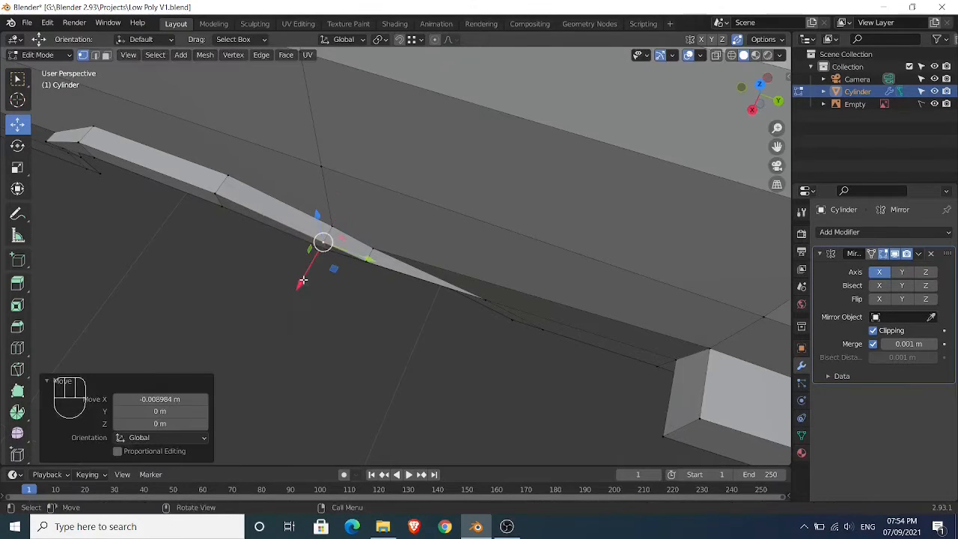
shift+click(324, 245)
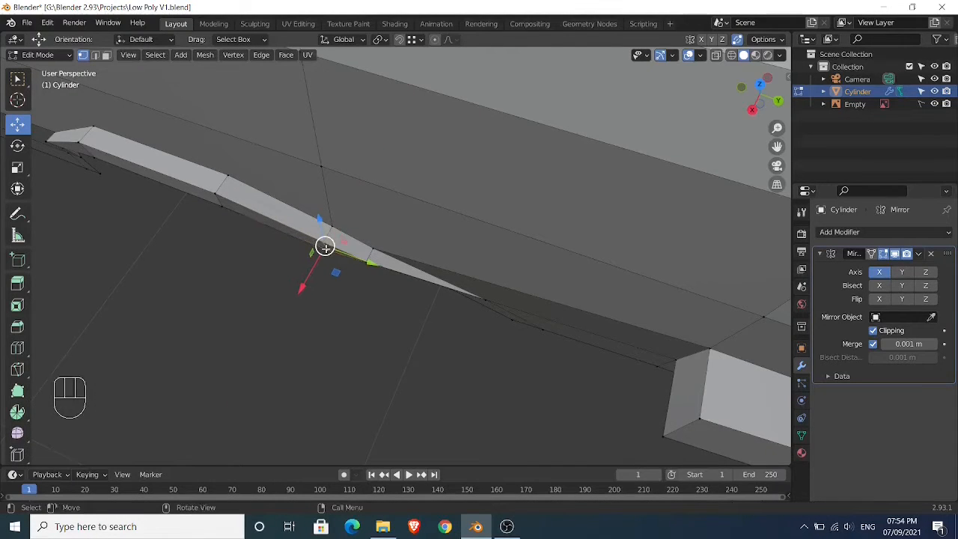
key(s)
key(x)
key(0)
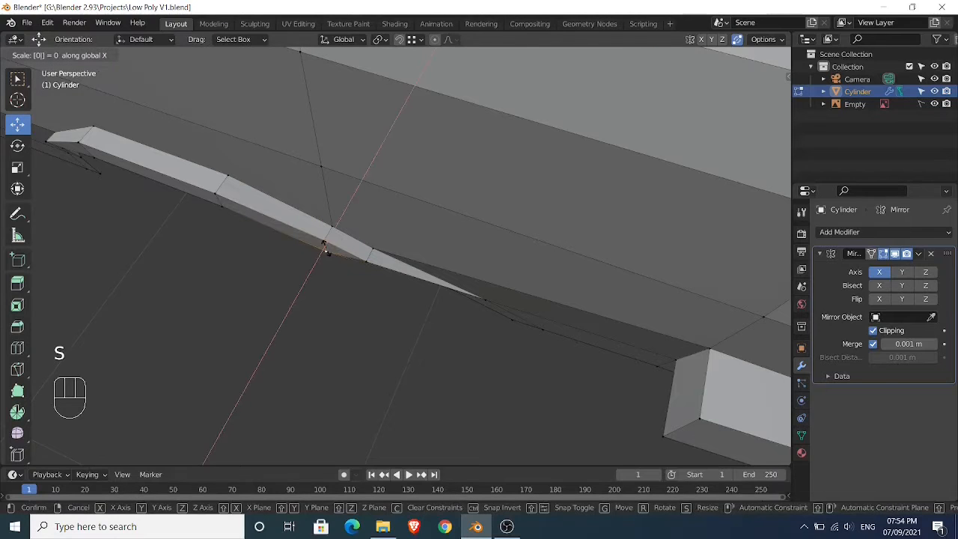
click(324, 246)
middle_drag(325, 247, 384, 237)
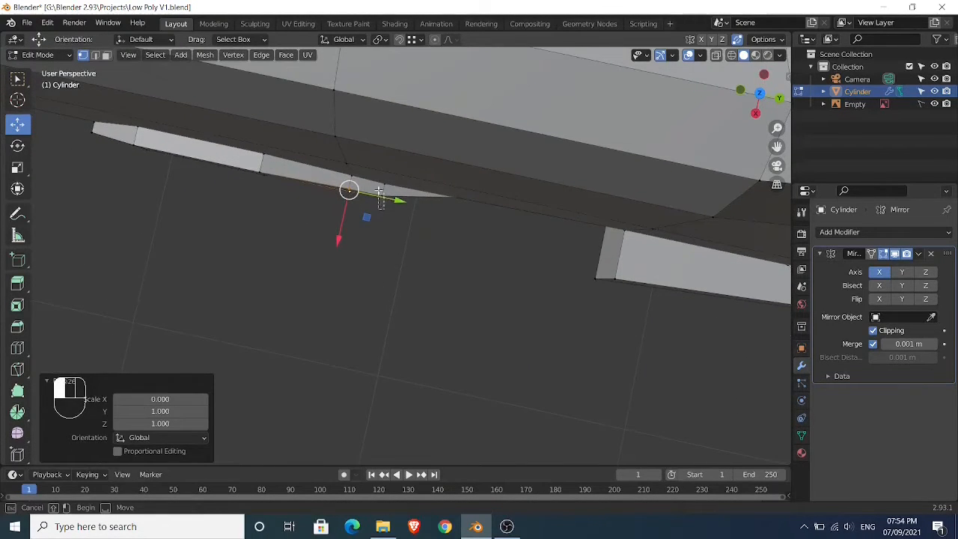
Move the lip vertices nearest its tapered rear end about 0.008 m inward along X and check the whole car in Object Mode
click(380, 210)
drag(374, 246, 373, 242)
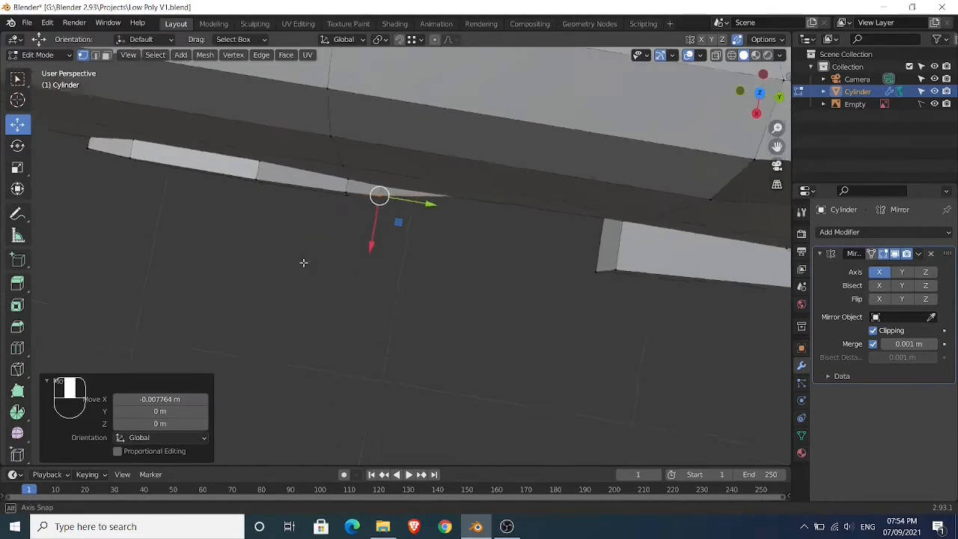
key(Tab)
middle_drag(304, 262, 421, 180)
scroll(338, 215, down, 2)
scroll(413, 260, down, 2)
middle_drag(413, 259, 428, 277)
scroll(430, 272, down, 4)
scroll(429, 278, up, 5)
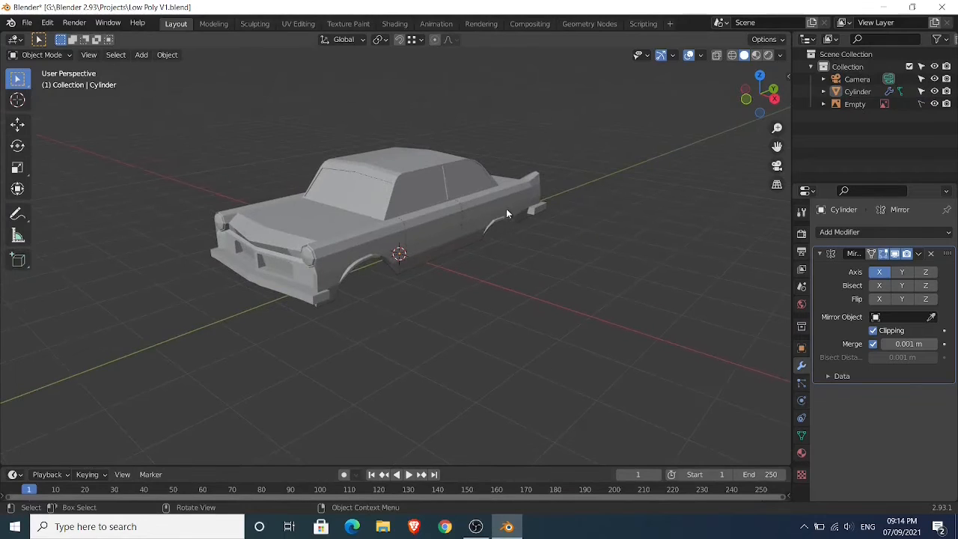
Slide the vertex above the taillight down along its edge toward the lamp housing using Vertex Slide
click(506, 209)
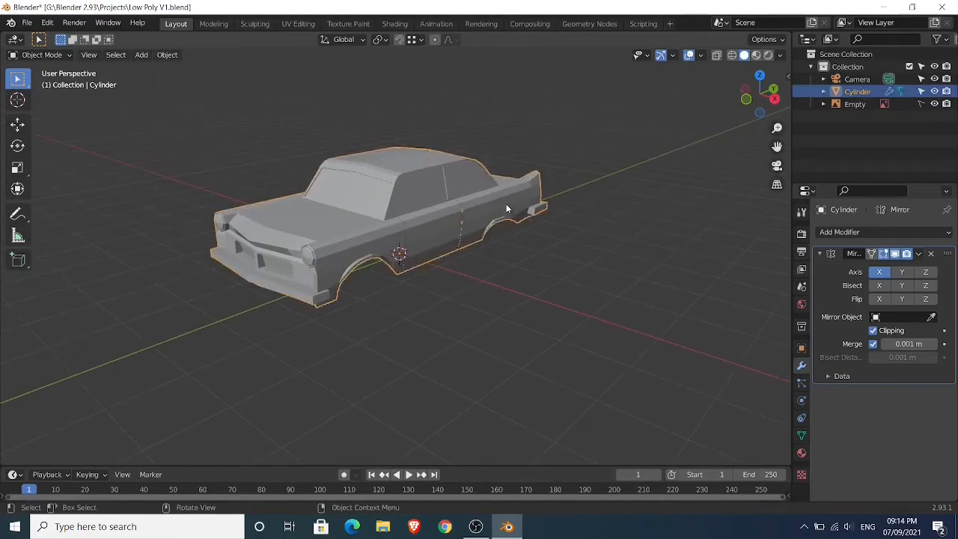
key(Tab)
middle_drag(506, 205, 436, 235)
scroll(362, 209, up, 3)
scroll(436, 235, up, 4)
shift+middle_drag(541, 295, 404, 231)
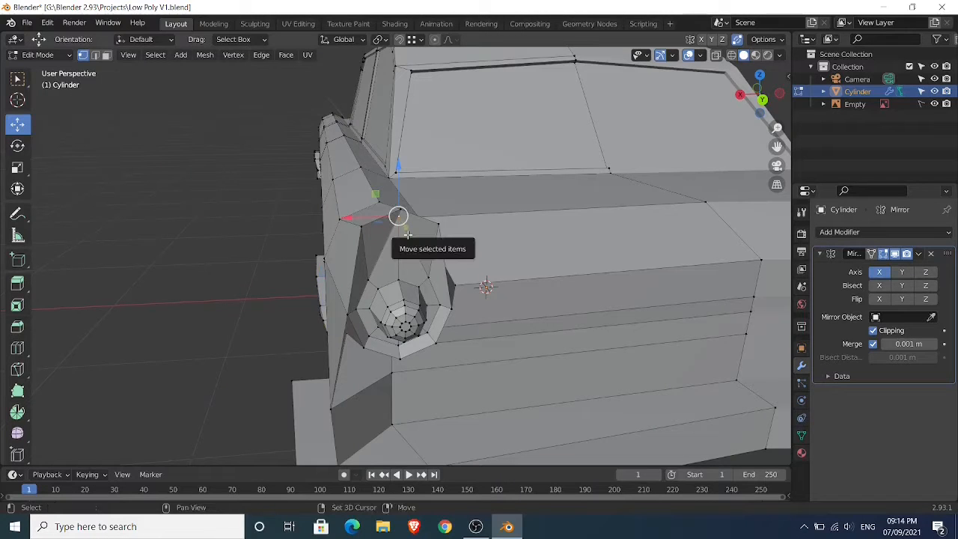
key(g)
key(g)
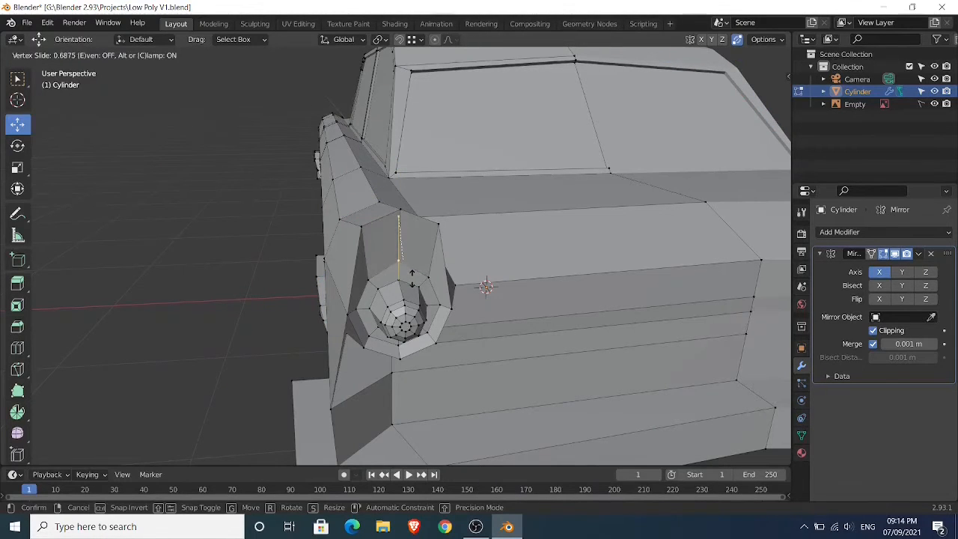
click(411, 283)
key(Tab)
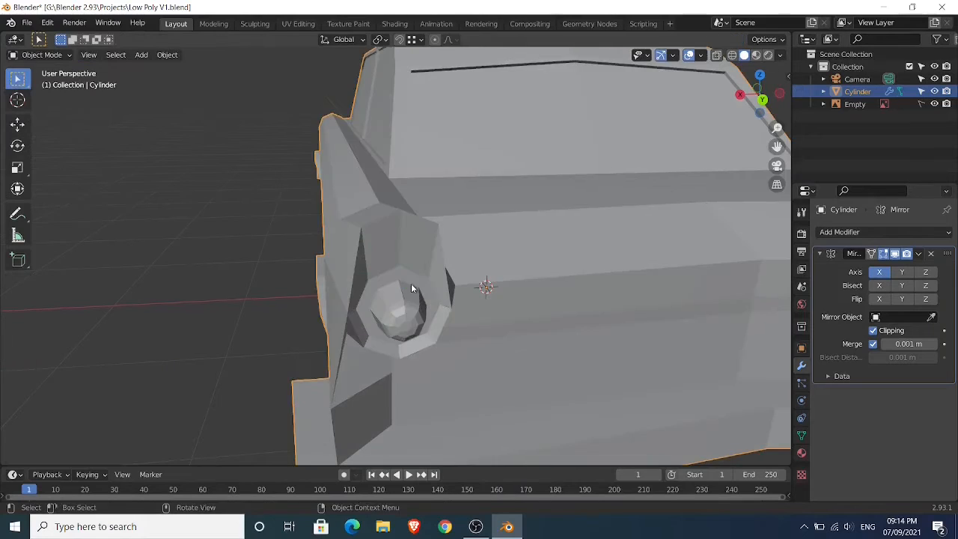
Examine the body from several angles, focusing on the headlight, the hood's front edge and the grille
middle_drag(412, 283, 397, 264)
key(Tab)
key(Tab)
scroll(393, 311, down, 3)
scroll(395, 294, up, 2)
key(Tab)
scroll(397, 263, up, 3)
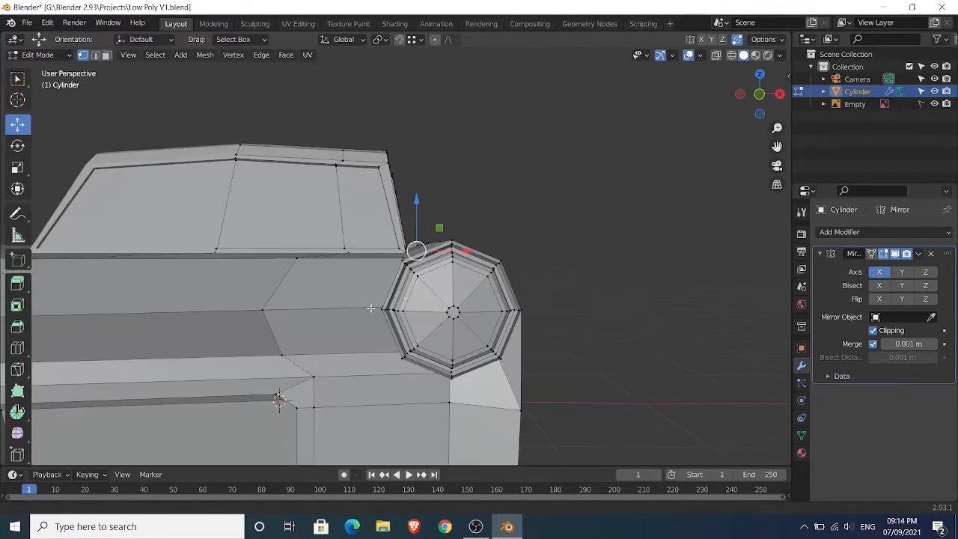
shift+middle_drag(372, 307, 408, 326)
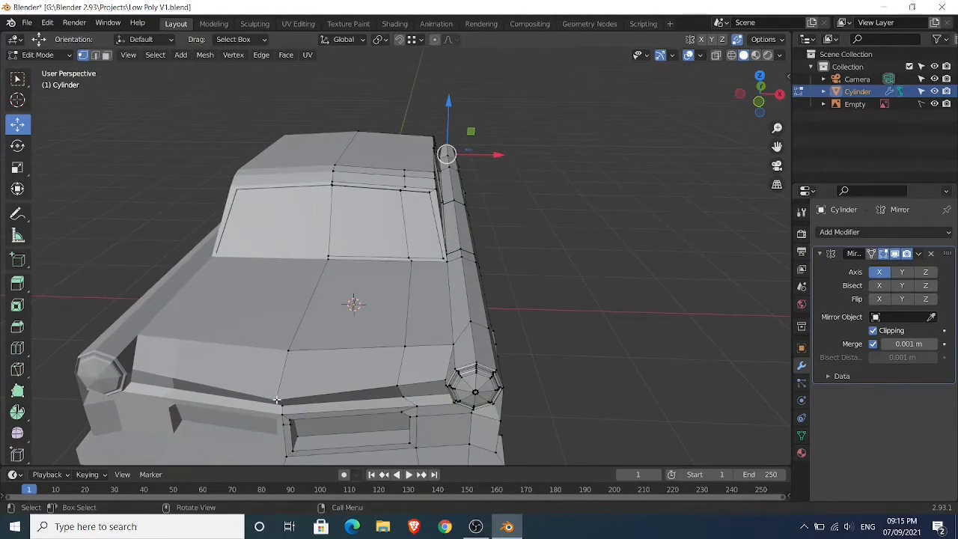
drag(288, 372, 292, 364)
middle_drag(298, 368, 243, 308)
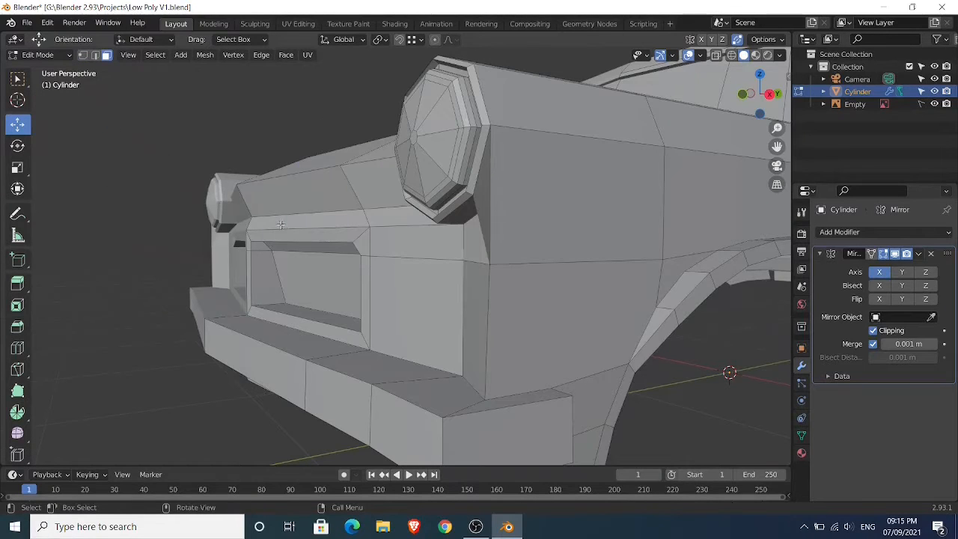
Move the faces of the grille recess, its surrounding frame and the adjoining front panel slightly backward along Y, against the side reference
click(281, 224)
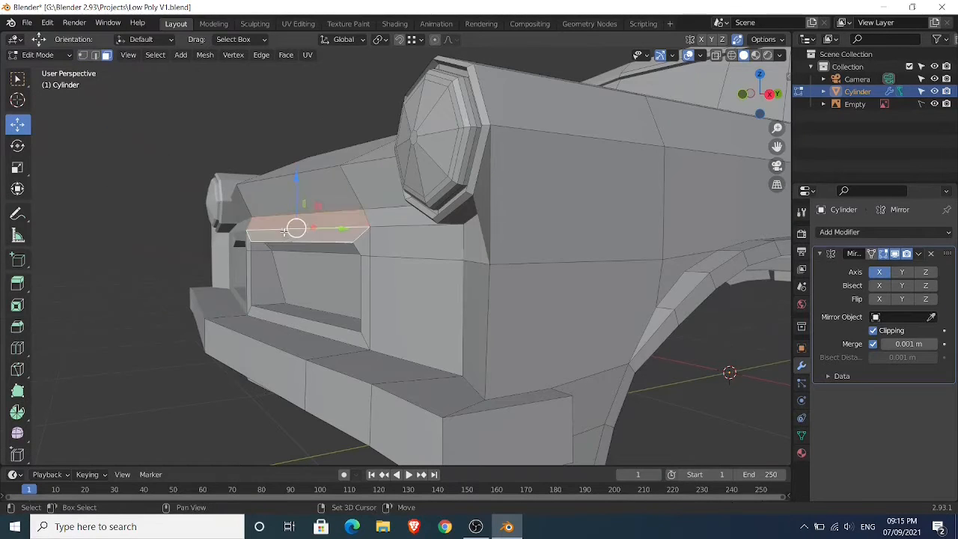
shift+click(290, 246)
middle_drag(290, 247, 355, 269)
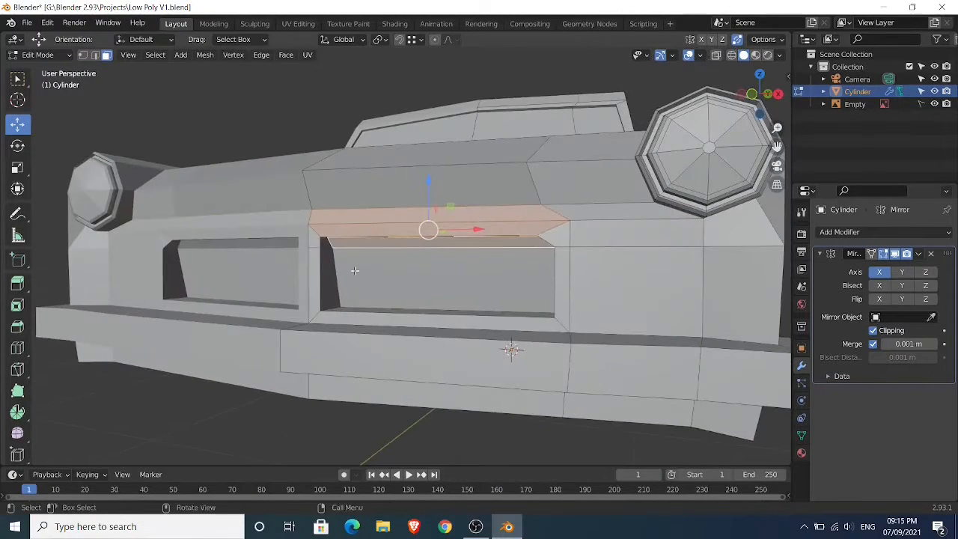
shift+click(349, 270)
shift+click(329, 259)
shift+click(322, 242)
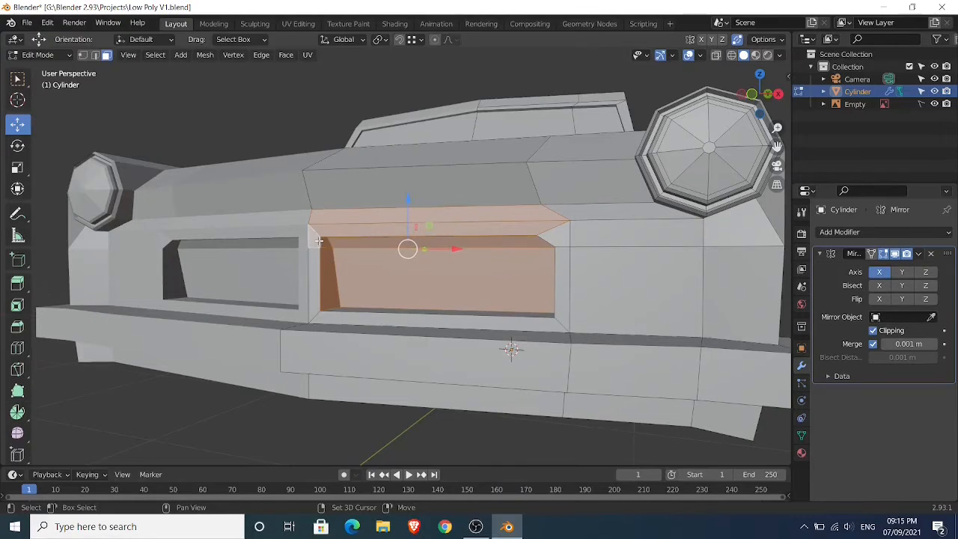
middle_drag(332, 260, 322, 285)
shift+click(311, 287)
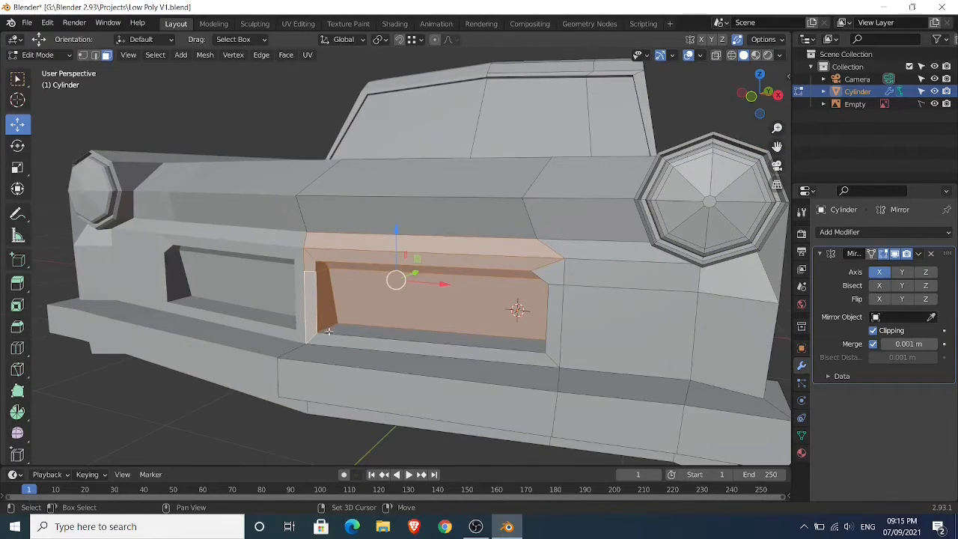
shift+click(330, 339)
shift+click(348, 331)
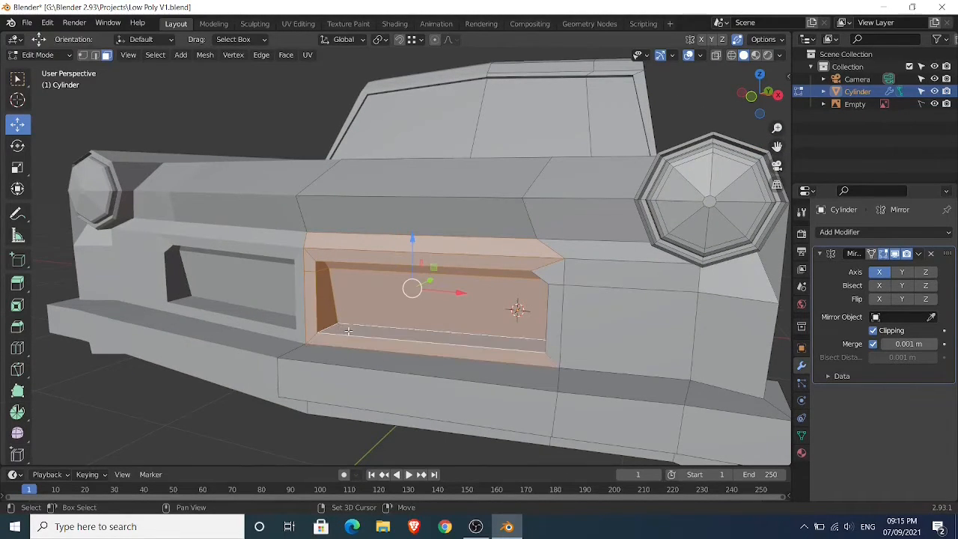
shift+click(560, 335)
shift+click(554, 280)
shift+click(573, 251)
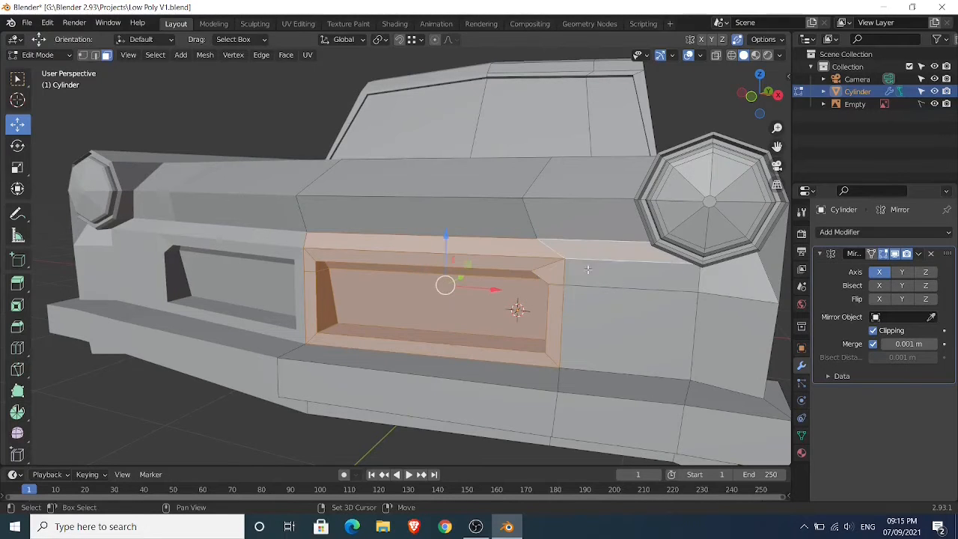
shift+click(592, 275)
shift+click(614, 325)
middle_drag(614, 325, 426, 284)
scroll(520, 284, down, 3)
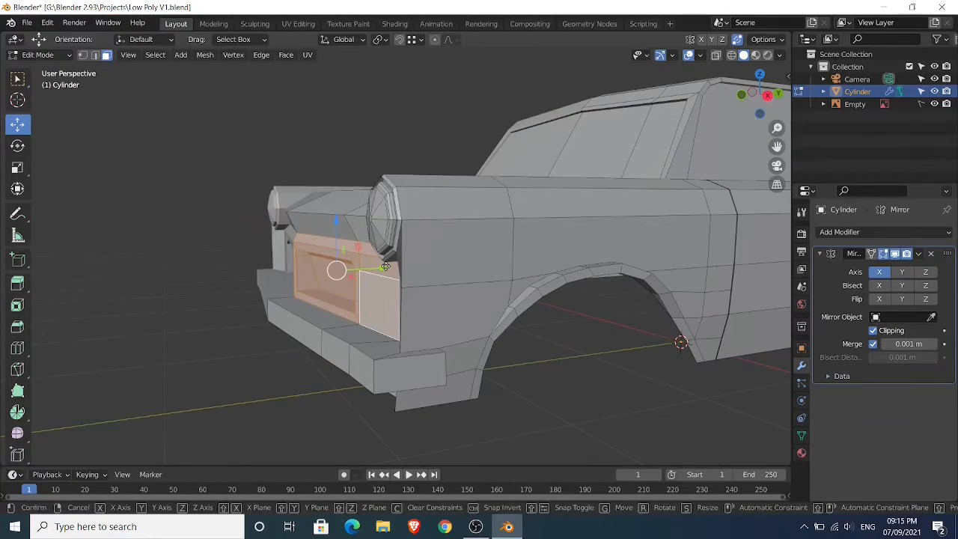
drag(384, 268, 374, 271)
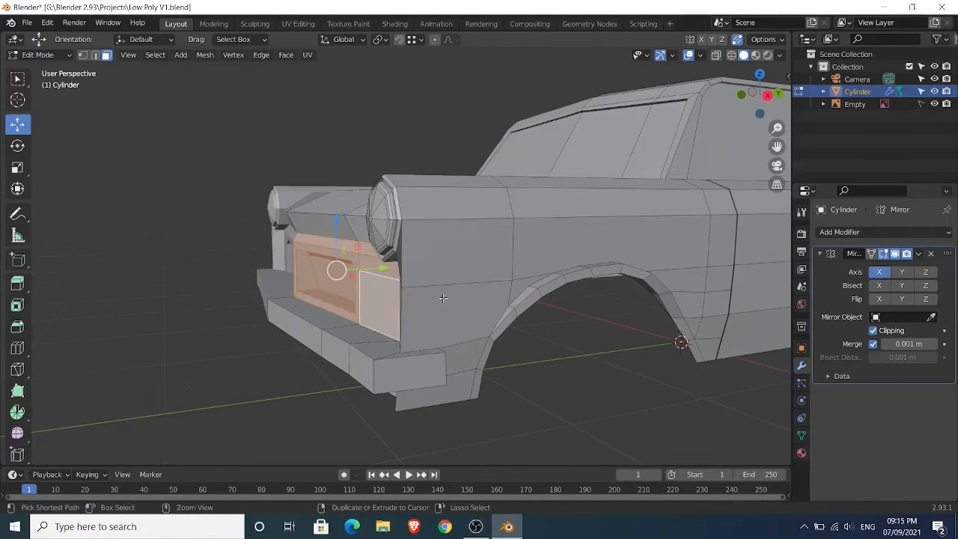
key(KP_3)
scroll(423, 263, up, 1)
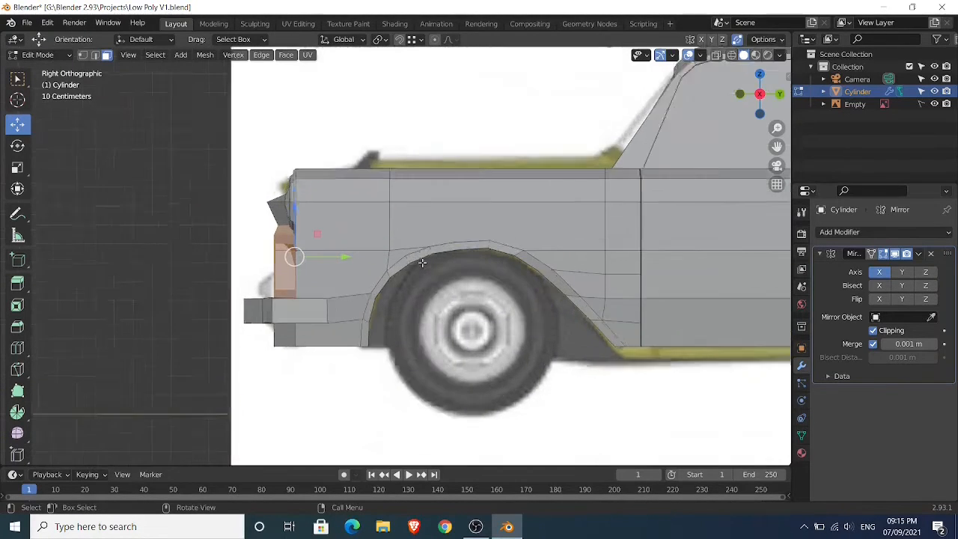
scroll(412, 263, up, 2)
drag(302, 259, 307, 258)
Move the center vertex just above the grille about 0.024 m forward along Y in side view
middle_drag(308, 257, 351, 229)
key(1)
scroll(295, 250, up, 3)
click(272, 208)
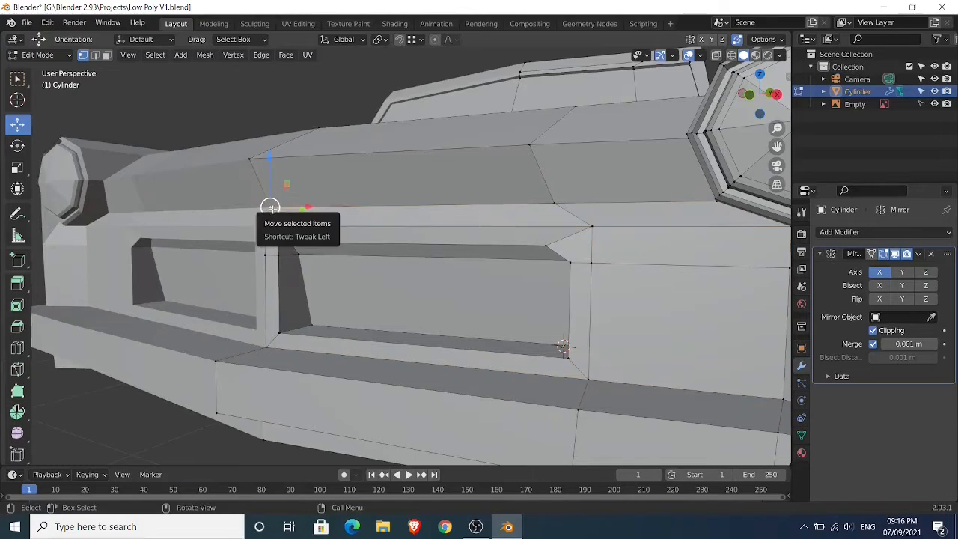
key(KP_3)
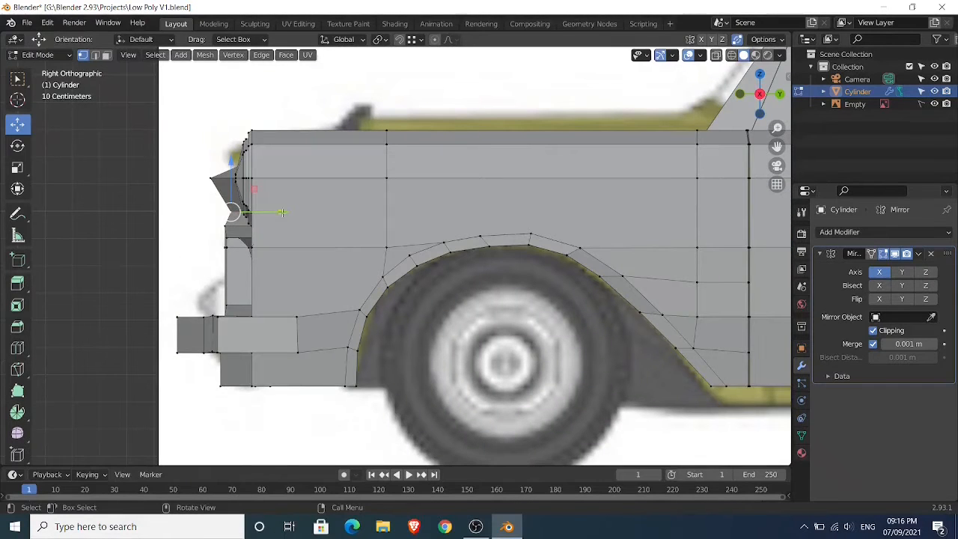
drag(282, 212, 274, 213)
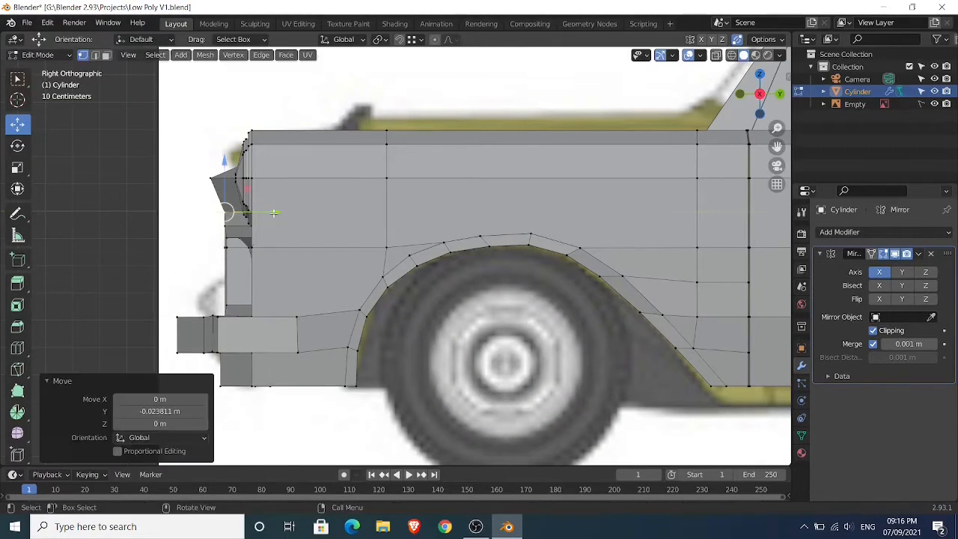
key(Tab)
Move the center and neighboring vertices of the windshield's lower edge about 0.096 m forward along Y in top view
middle_drag(274, 214, 348, 233)
scroll(292, 216, down, 5)
click(301, 141)
middle_drag(374, 158, 379, 211)
middle_drag(527, 219, 454, 290)
key(KP_7)
scroll(464, 247, down, 2)
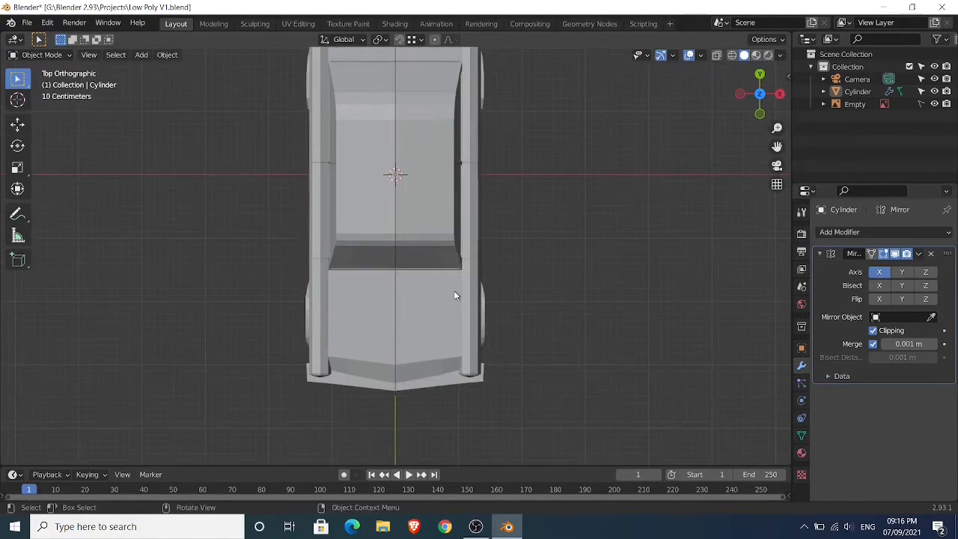
key(Tab)
scroll(456, 292, up, 3)
click(386, 305)
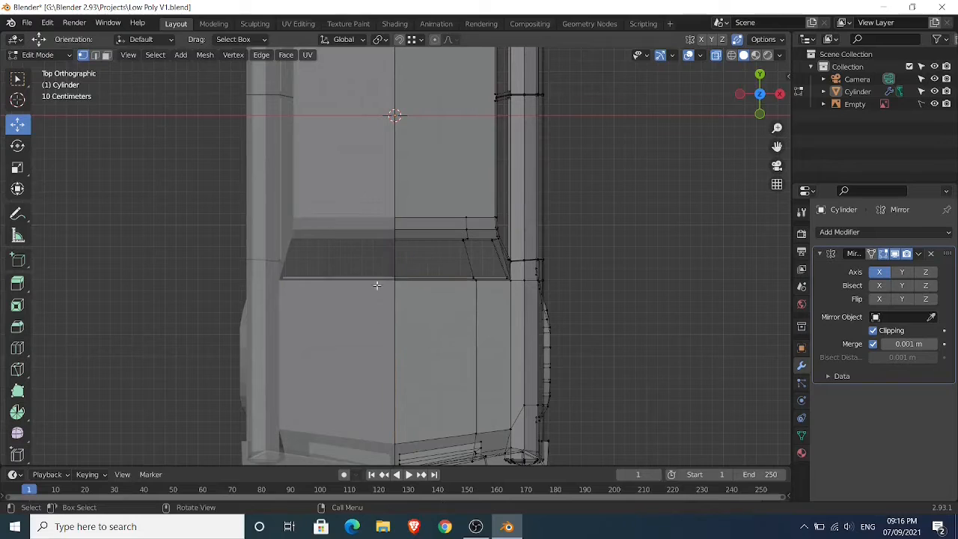
drag(378, 265, 485, 321)
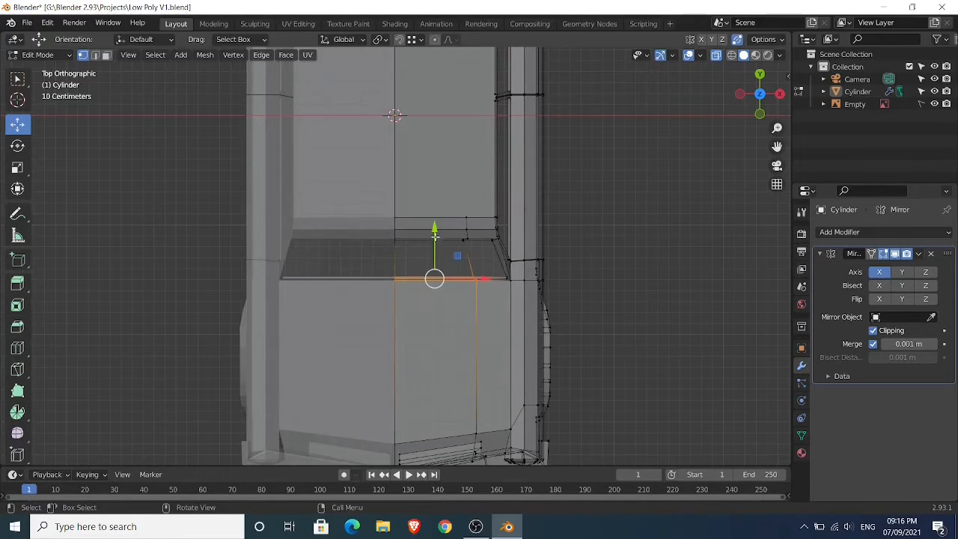
drag(434, 228, 432, 242)
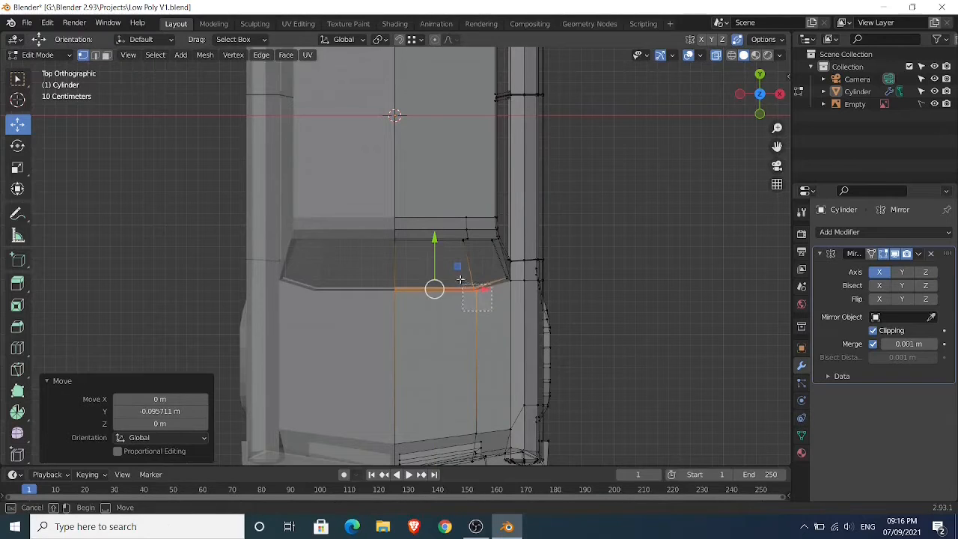
Move only the center vertices of the windshield's lower edge a further 0.132 m or so forward along Y
click(456, 276)
drag(395, 238, 396, 256)
middle_drag(396, 256, 499, 270)
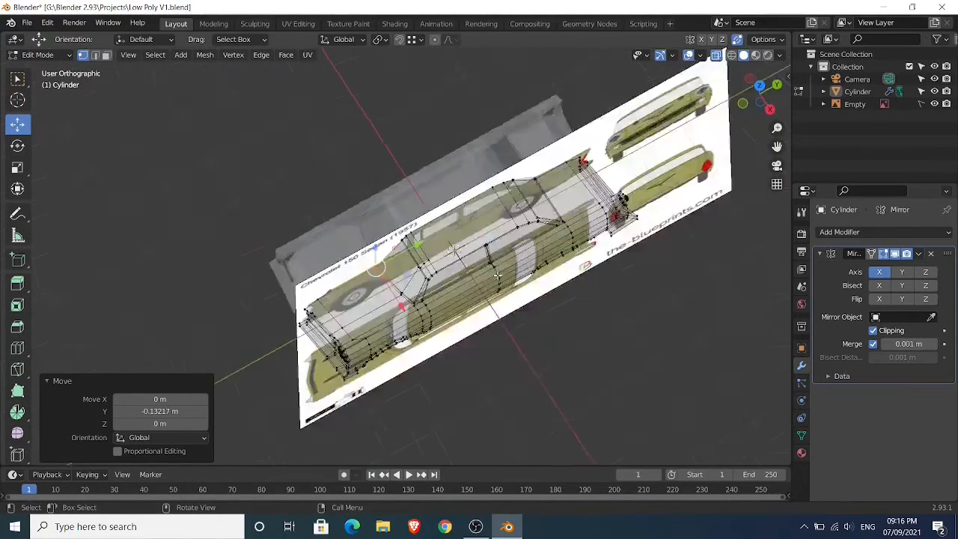
Move the center vertices of the rear window's lower edge, and those of its upper edge, backward along Y in top view
key(KP_7)
scroll(449, 201, up, 6)
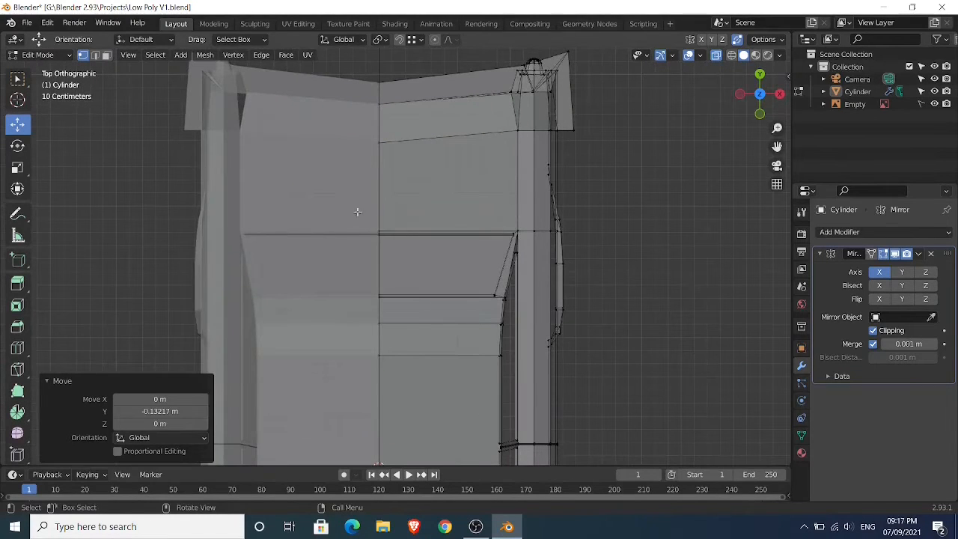
drag(357, 213, 390, 220)
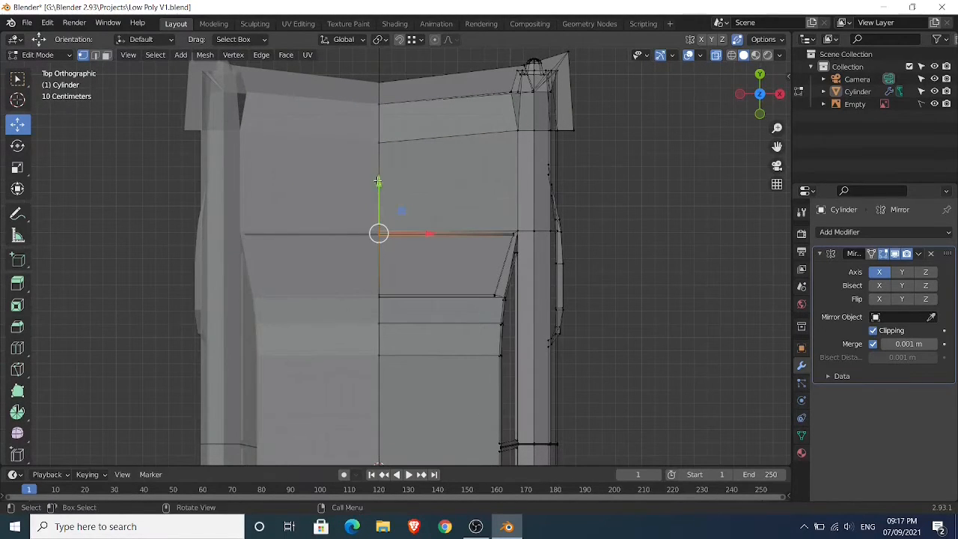
drag(379, 184, 372, 167)
drag(357, 277, 402, 309)
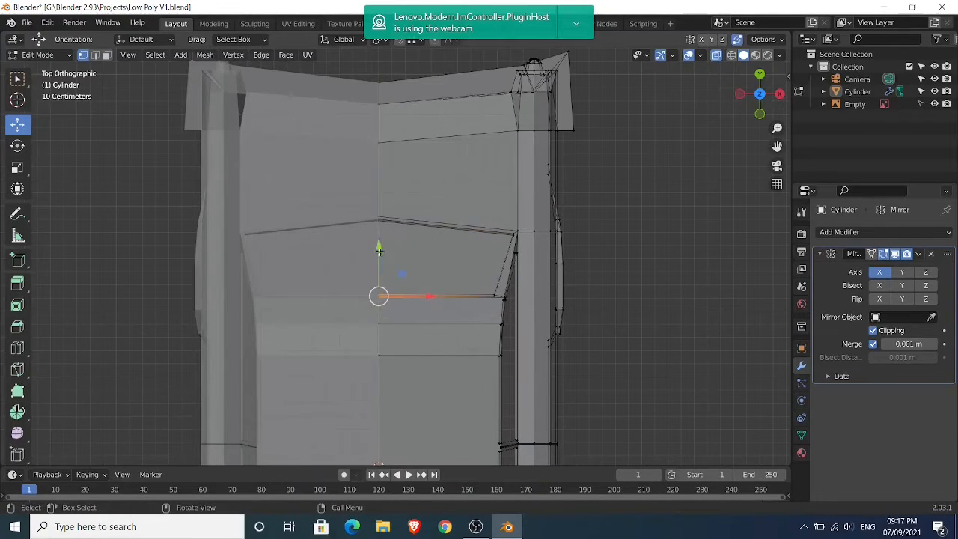
drag(379, 247, 378, 238)
key(Tab)
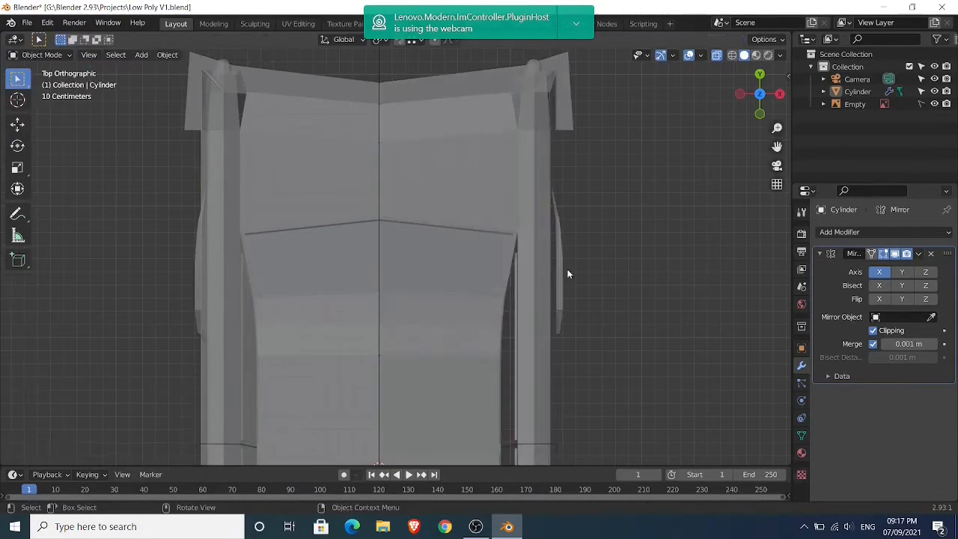
middle_drag(567, 271, 496, 284)
scroll(651, 332, down, 4)
scroll(639, 180, down, 2)
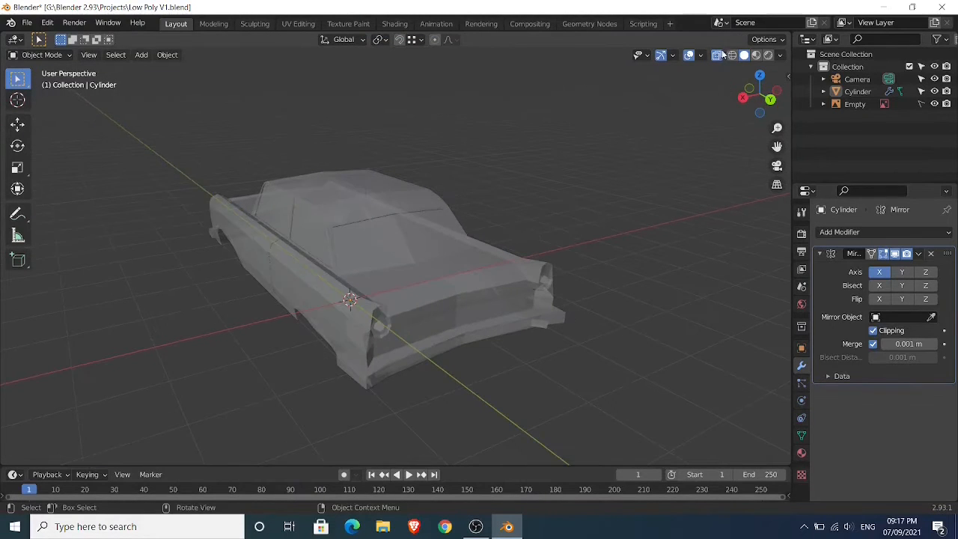
middle_drag(696, 83, 472, 234)
scroll(540, 217, up, 3)
scroll(575, 222, down, 2)
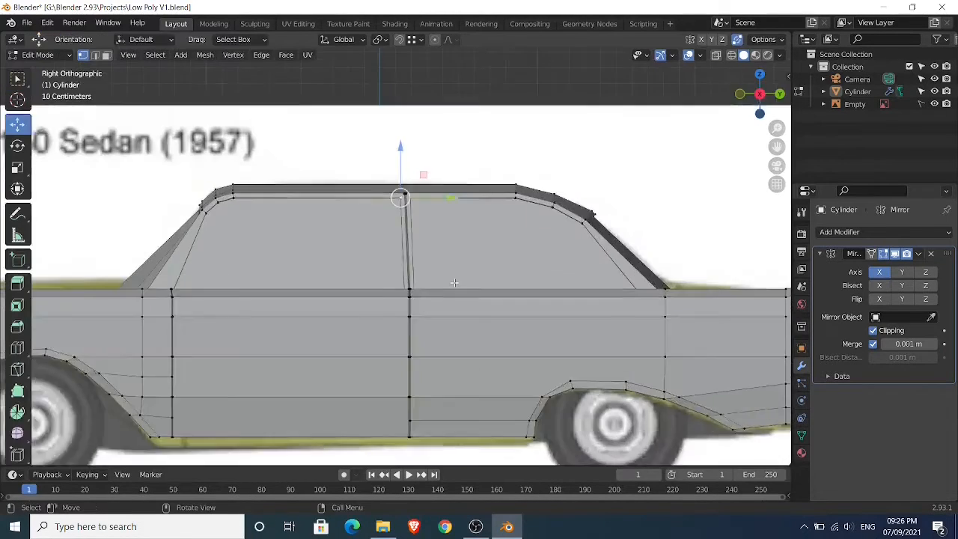
Knife-cut a straight edge across the door pillar, joining the upper corners of the front and rear side windows
scroll(441, 319, up, 5)
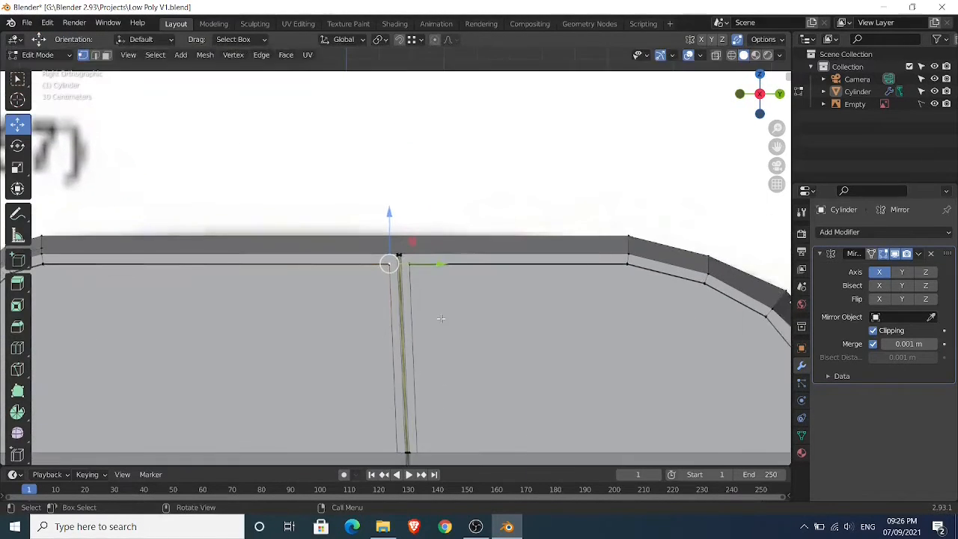
scroll(441, 319, up, 2)
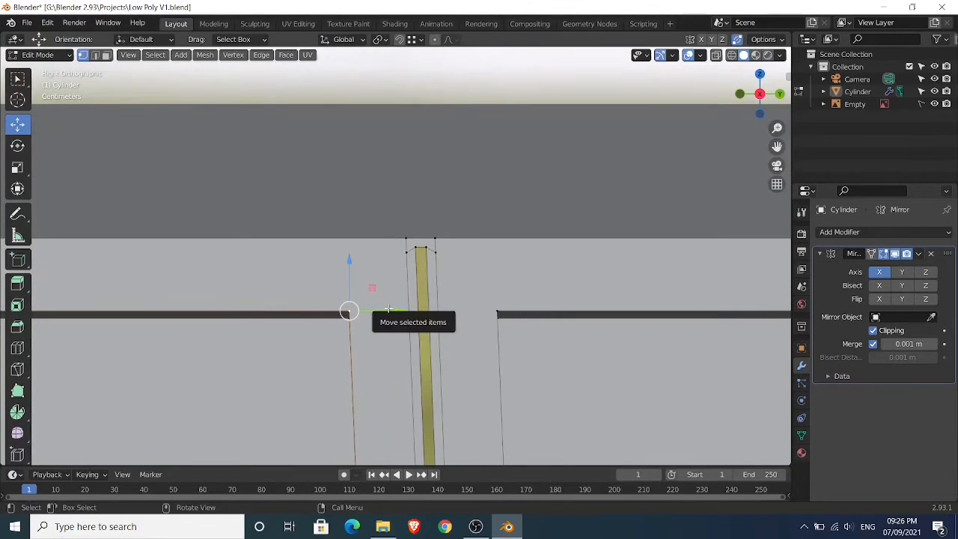
key(k)
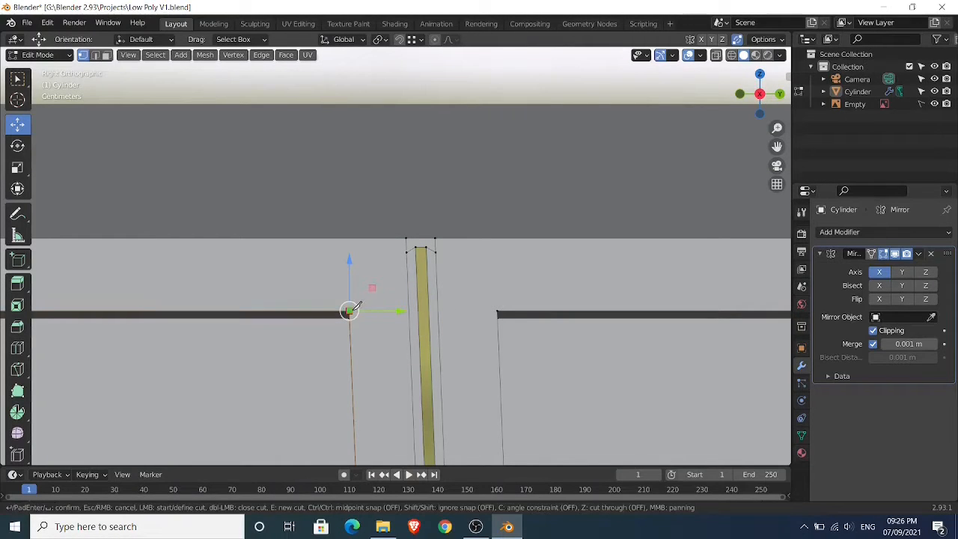
click(498, 310)
key(Return)
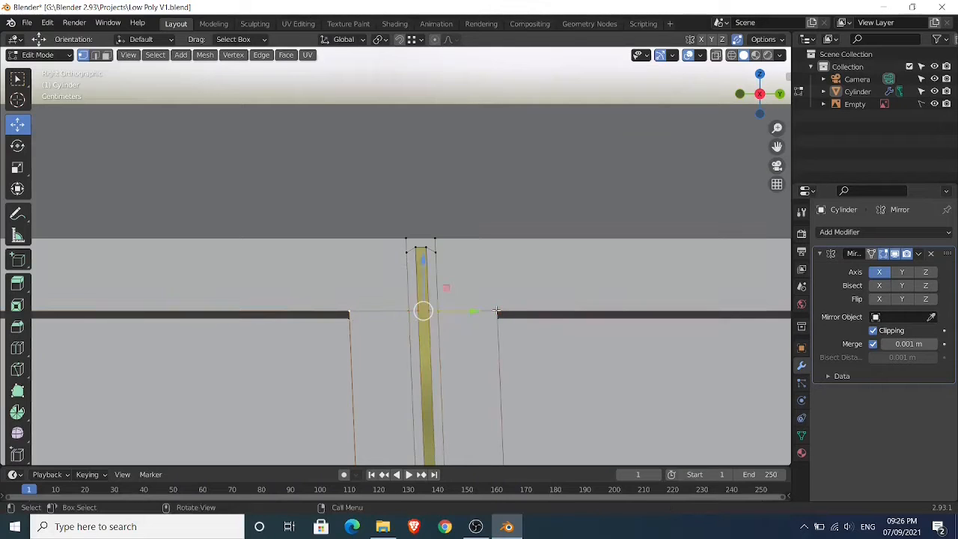
click(494, 308)
Move the vertices along the side edge of the roof, including those above the pillar, about 0.066 m inward along X in front view
middle_drag(490, 304, 361, 287)
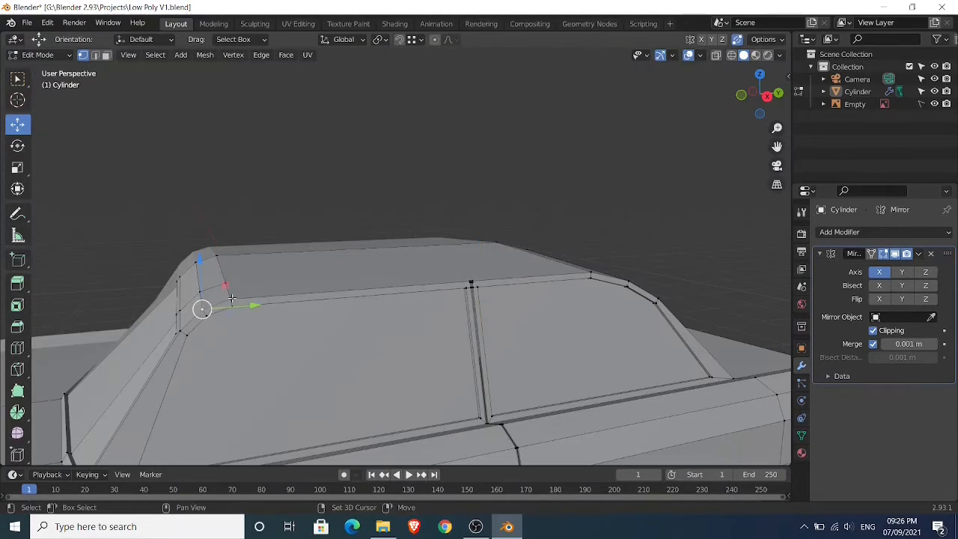
key(alt+a)
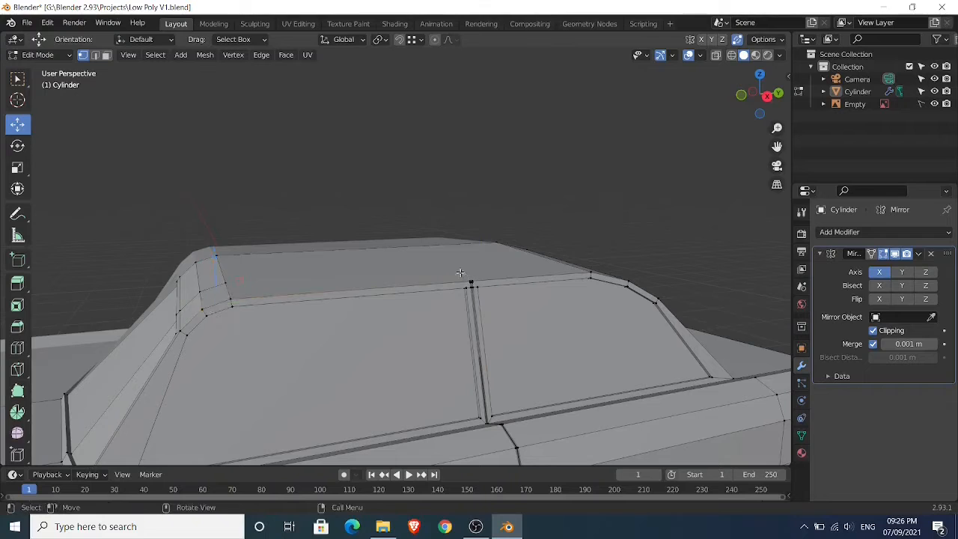
click(207, 312)
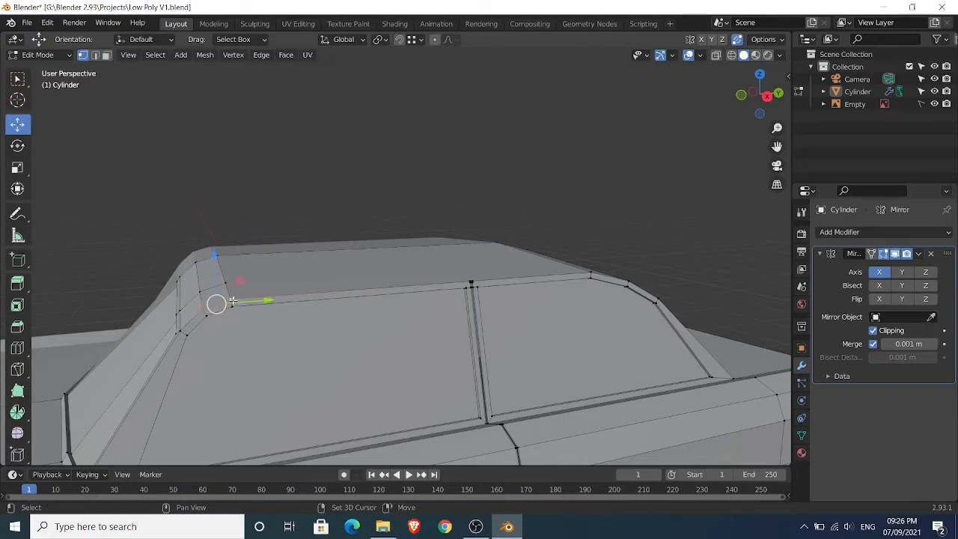
key(b)
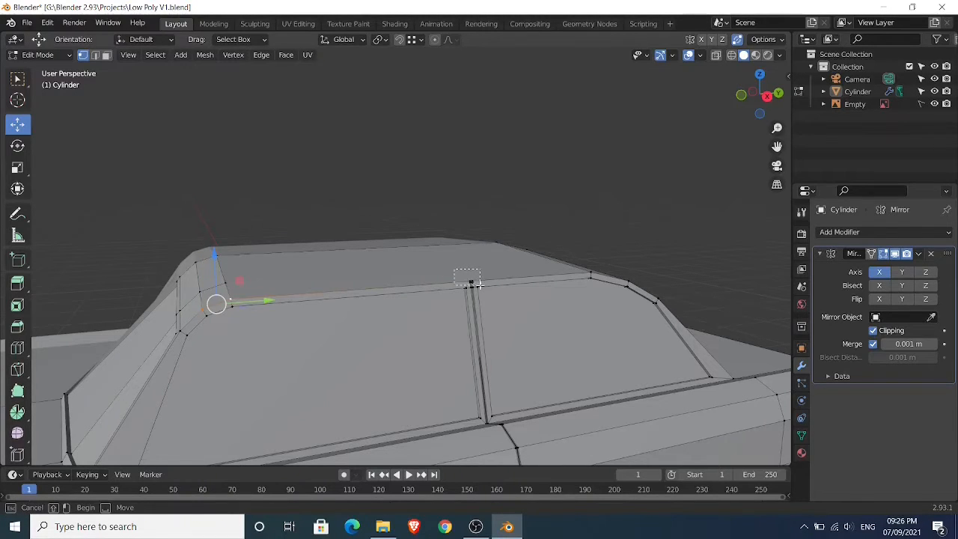
drag(481, 285, 483, 287)
shift+middle_drag(520, 287, 428, 260)
scroll(477, 289, up, 4)
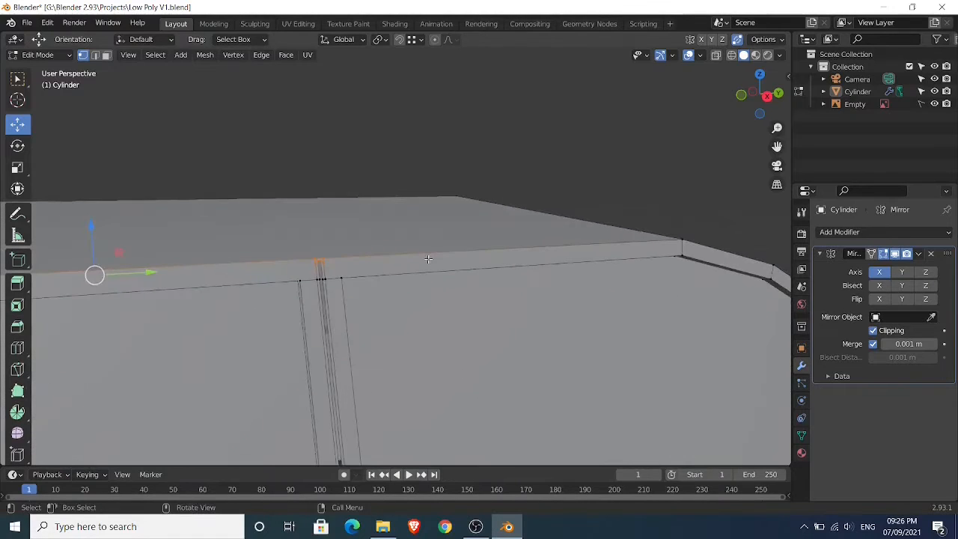
scroll(532, 265, up, 3)
middle_drag(617, 268, 489, 287)
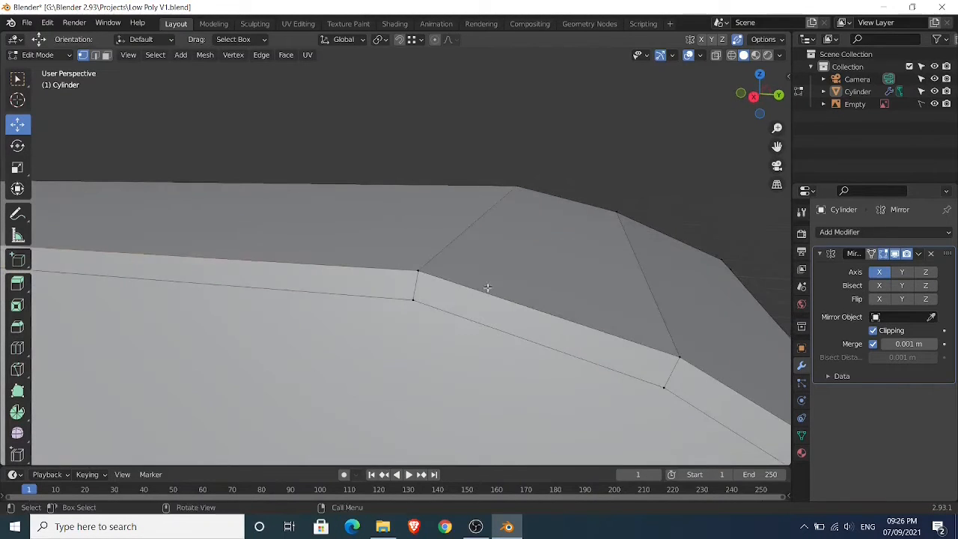
shift+click(675, 355)
scroll(650, 338, down, 5)
shift+middle_drag(650, 337, 596, 325)
middle_drag(314, 289, 366, 305)
key(KP_1)
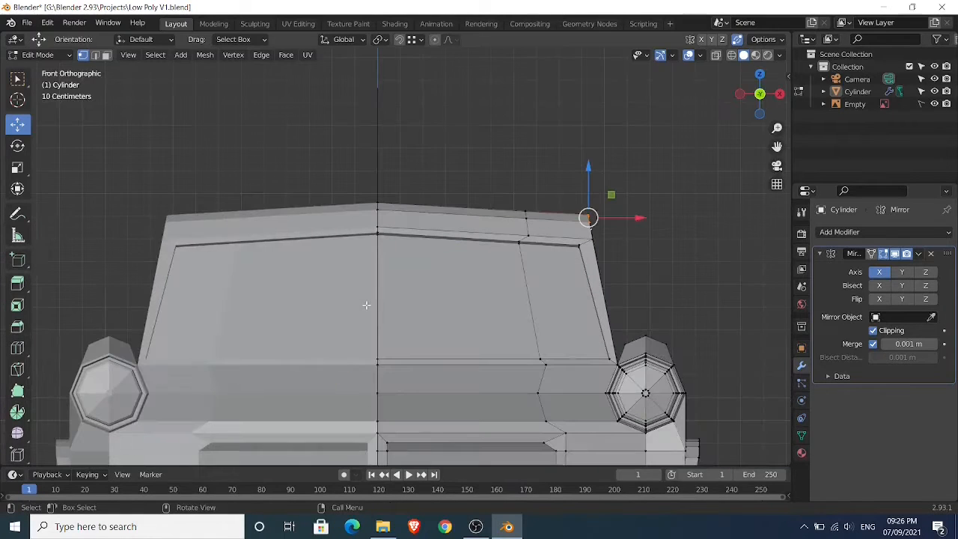
click(717, 55)
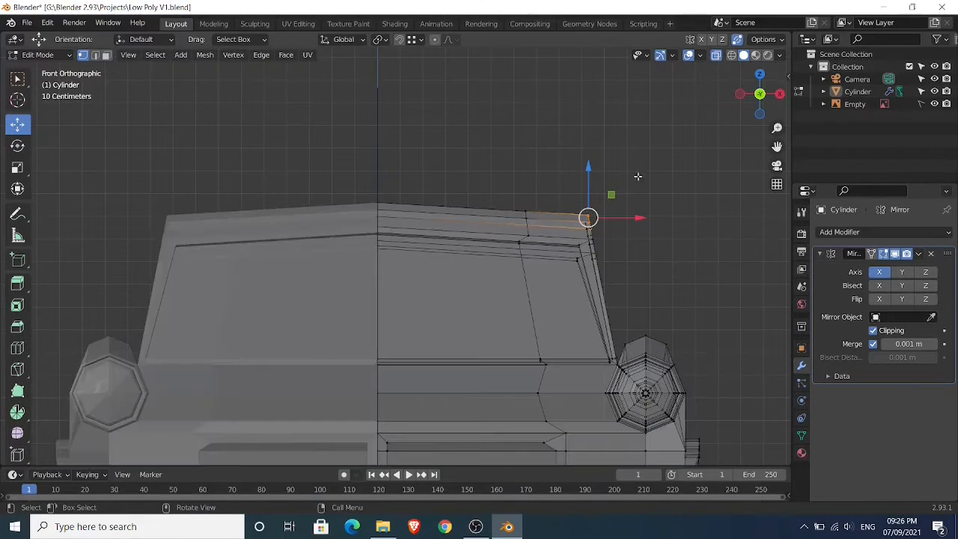
drag(640, 218, 625, 217)
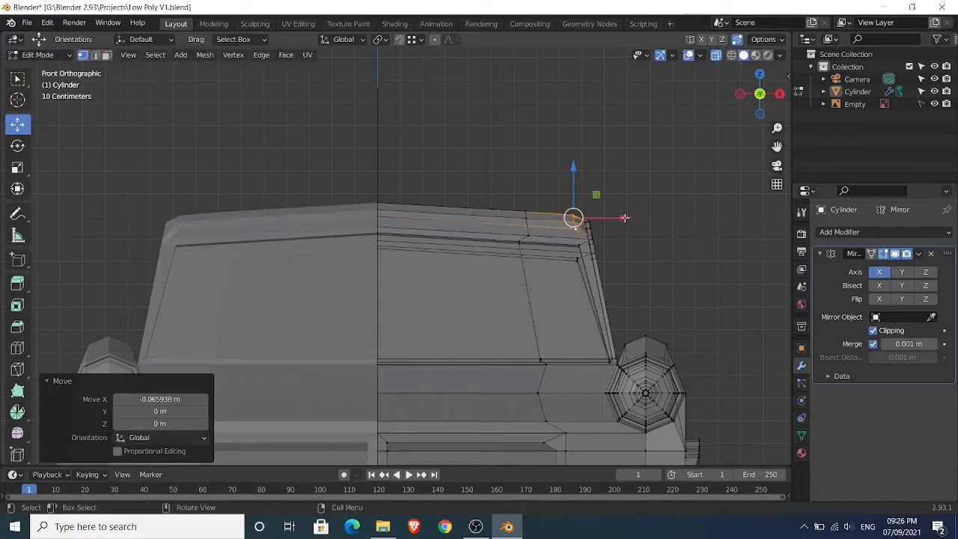
key(Tab)
click(717, 57)
Duplicate the upper side-panel face behind the door line in place, separate it into its own object, and select that object
middle_drag(710, 109, 519, 201)
scroll(456, 272, down, 5)
middle_drag(462, 278, 365, 291)
key(Tab)
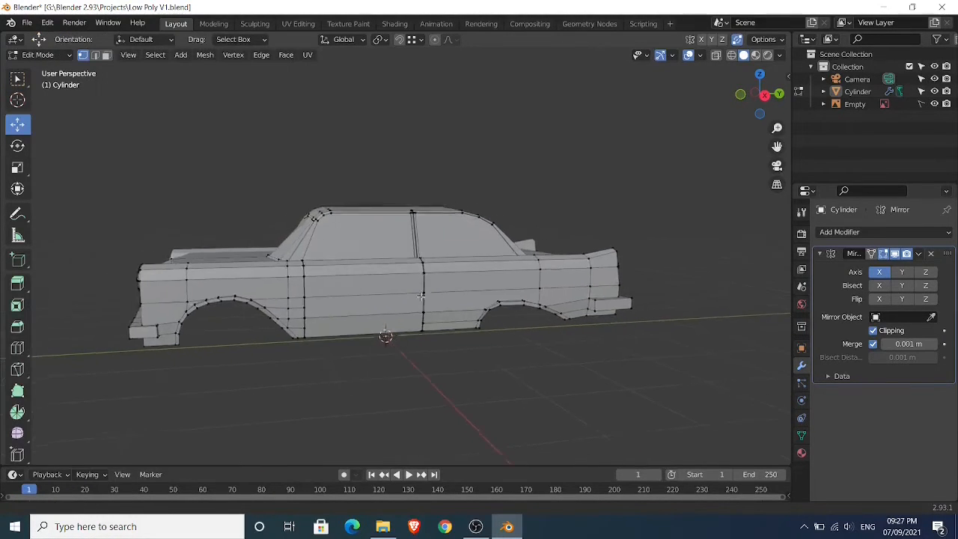
scroll(421, 292, up, 5)
shift+middle_drag(452, 288, 454, 287)
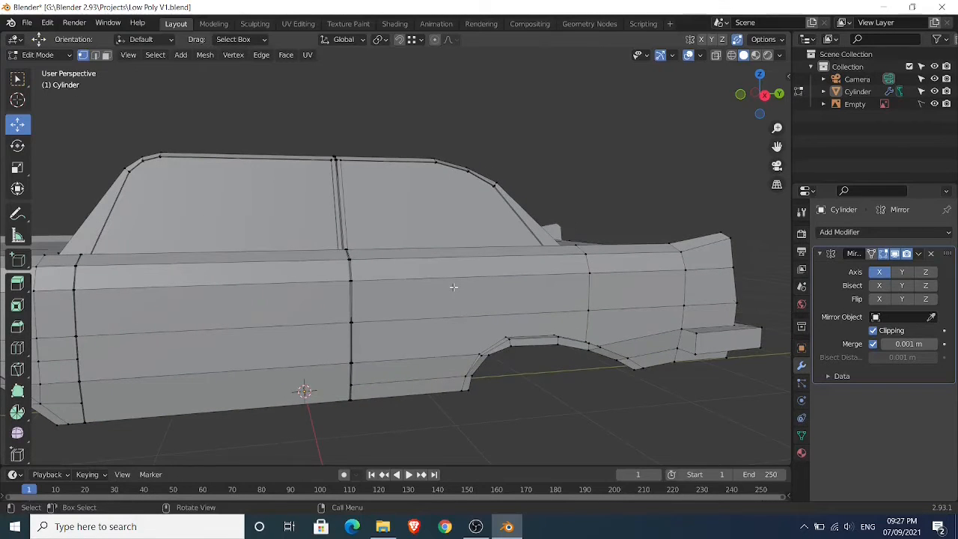
key(3)
click(455, 290)
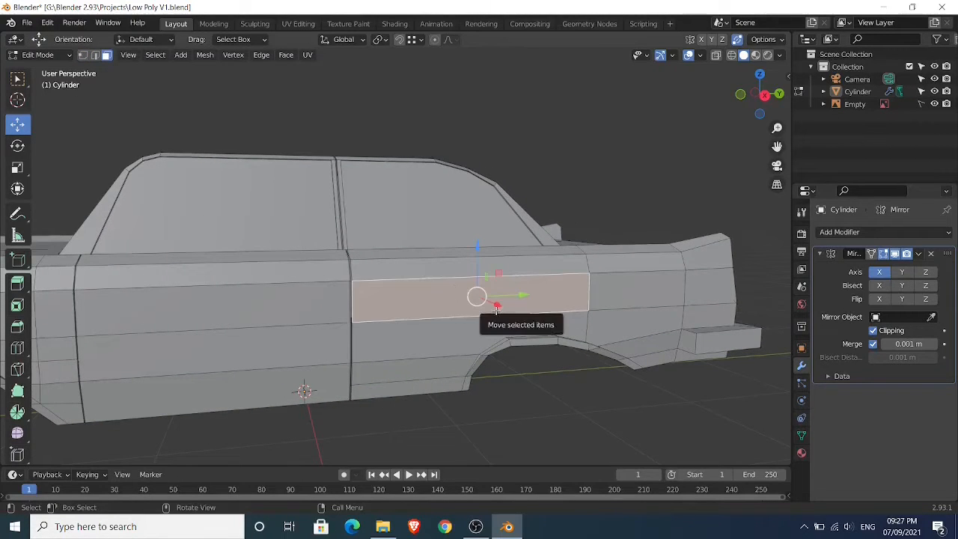
drag(496, 308, 537, 277)
right_click(538, 276)
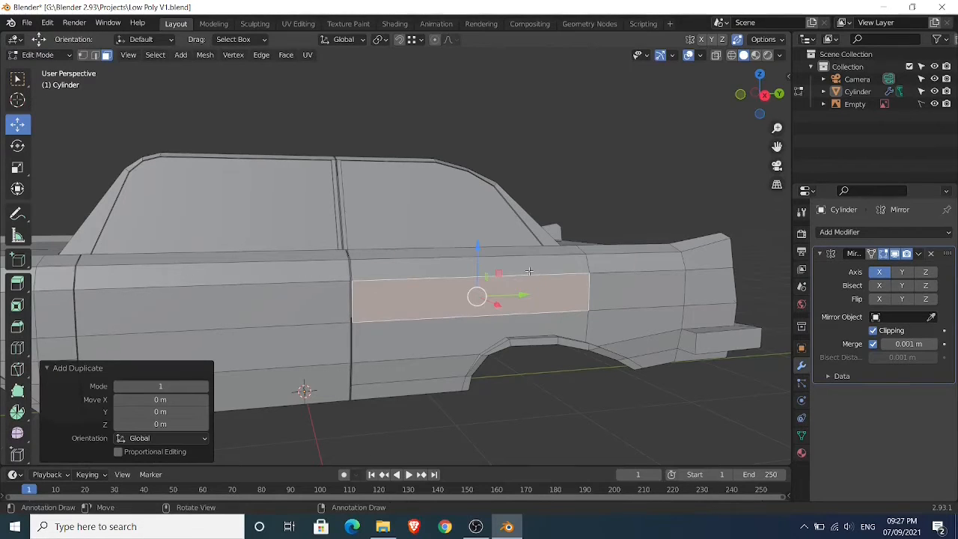
key(p)
click(530, 274)
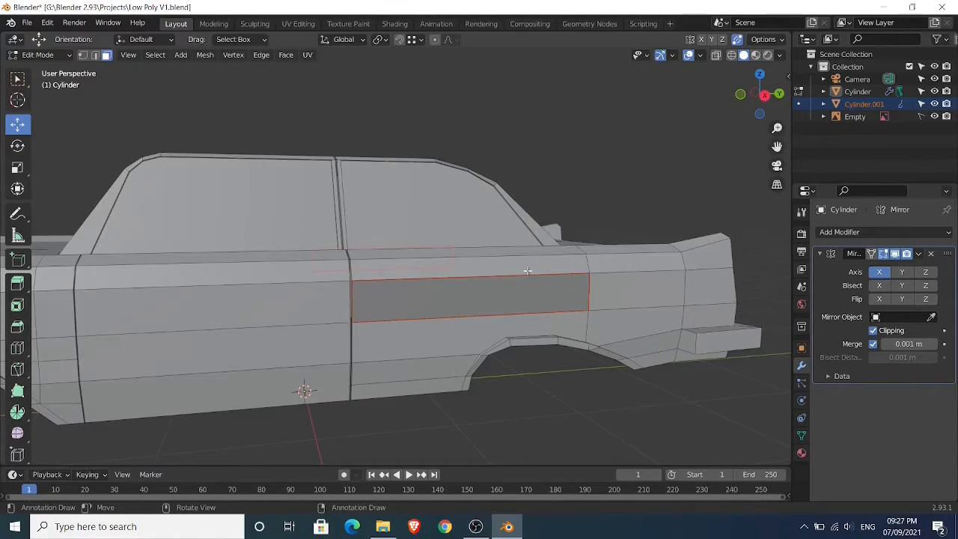
key(Tab)
click(519, 288)
middle_drag(516, 283, 591, 286)
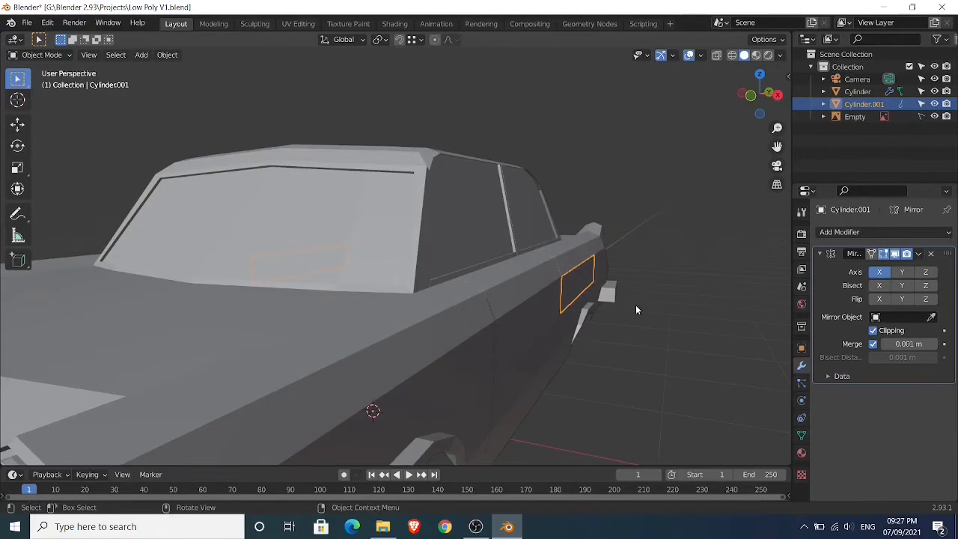
key(s)
key(z)
click(620, 306)
Set the origin of the separated side panel to its geometry
click(582, 280)
click(581, 279)
click(579, 277)
right_click(577, 277)
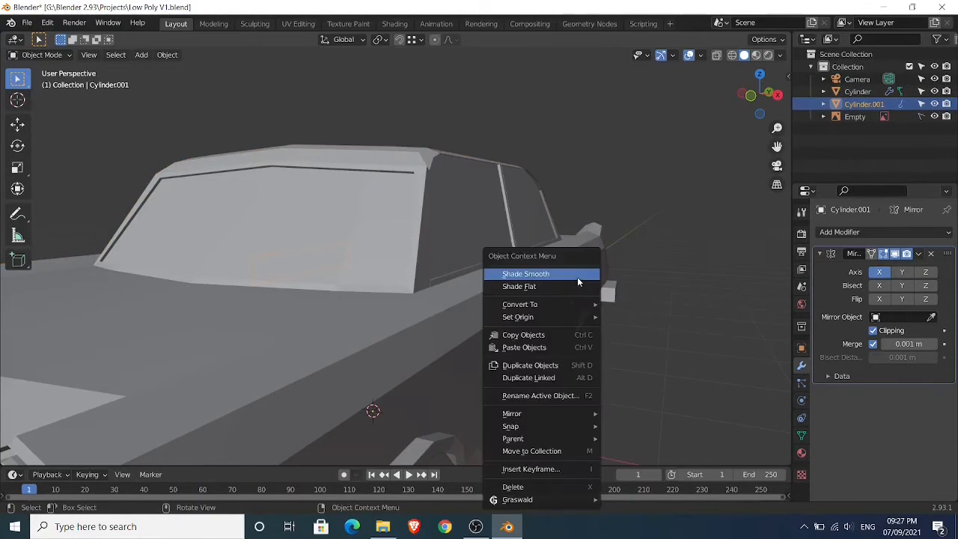
mouse_move(559, 317)
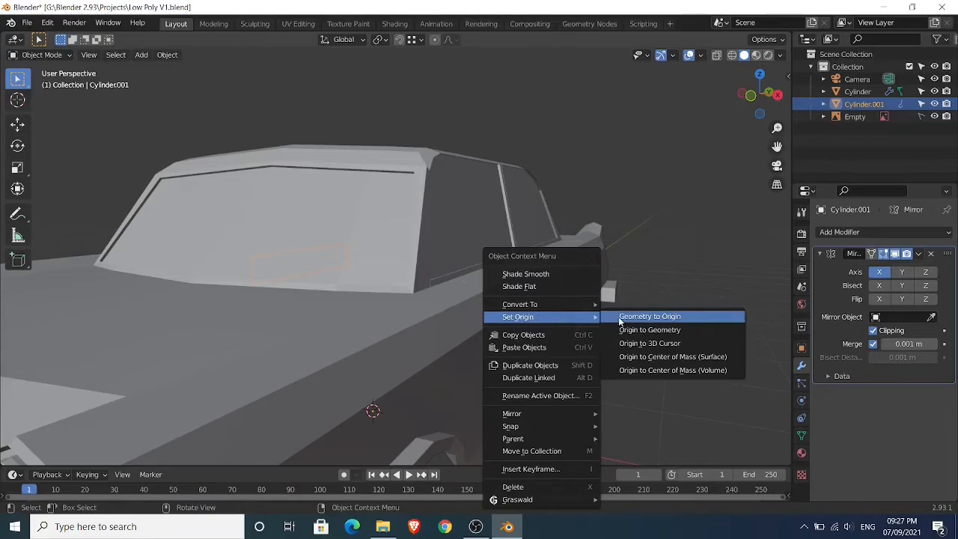
click(639, 330)
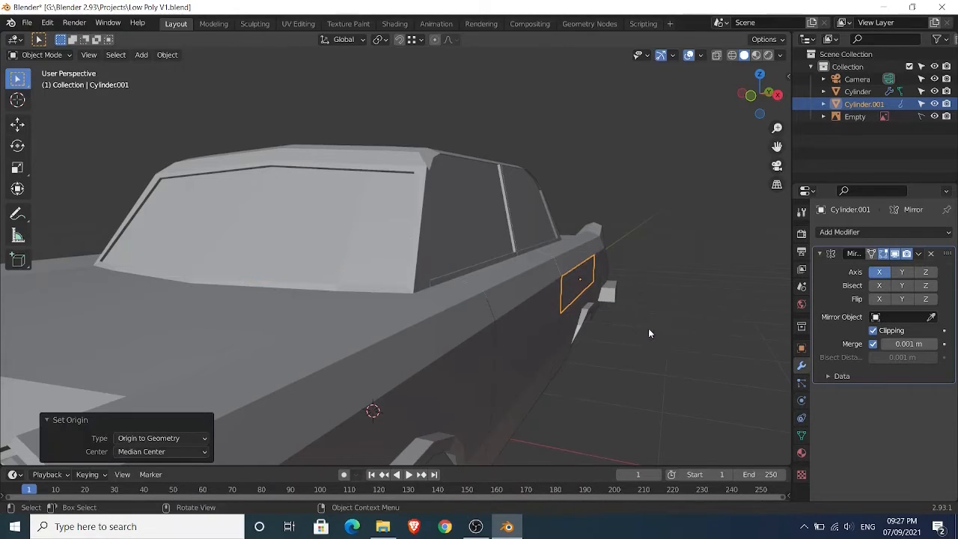
Scale the separated side panel to about 0.334 along Z to form a narrow trim strip
key(s)
key(z)
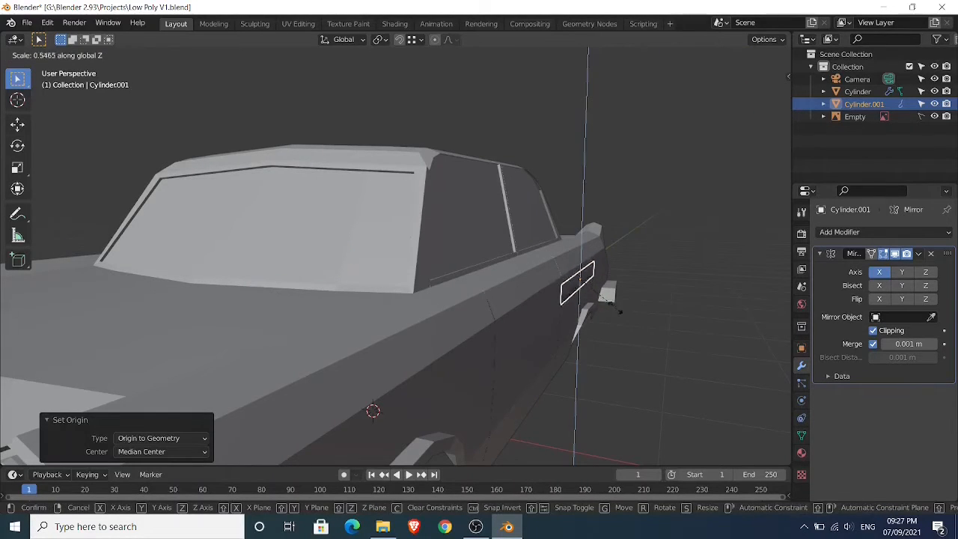
click(605, 298)
middle_drag(619, 303, 508, 274)
scroll(524, 275, up, 4)
middle_drag(578, 278, 556, 280)
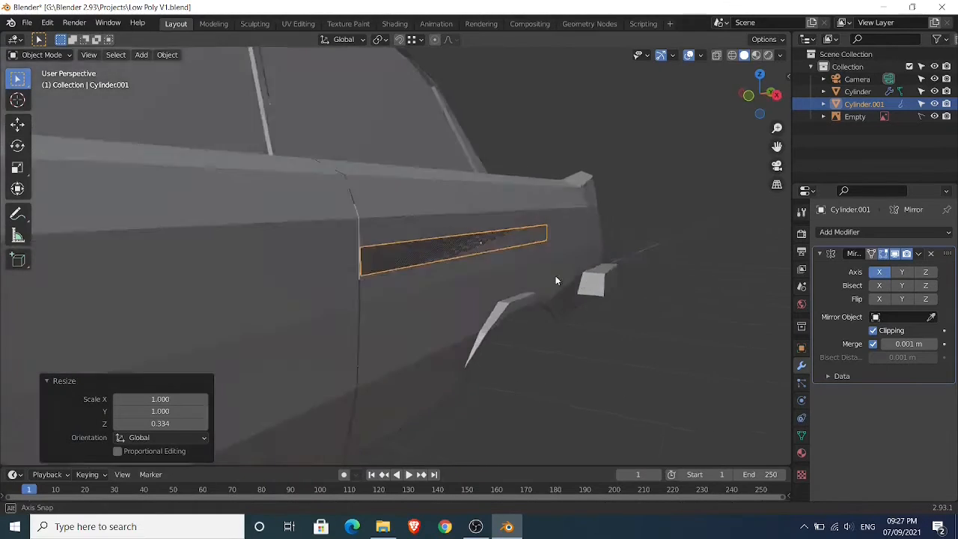
Hide the car body to expose the trim strip against the reference image in right side view
scroll(522, 277, down, 5)
key(KP_3)
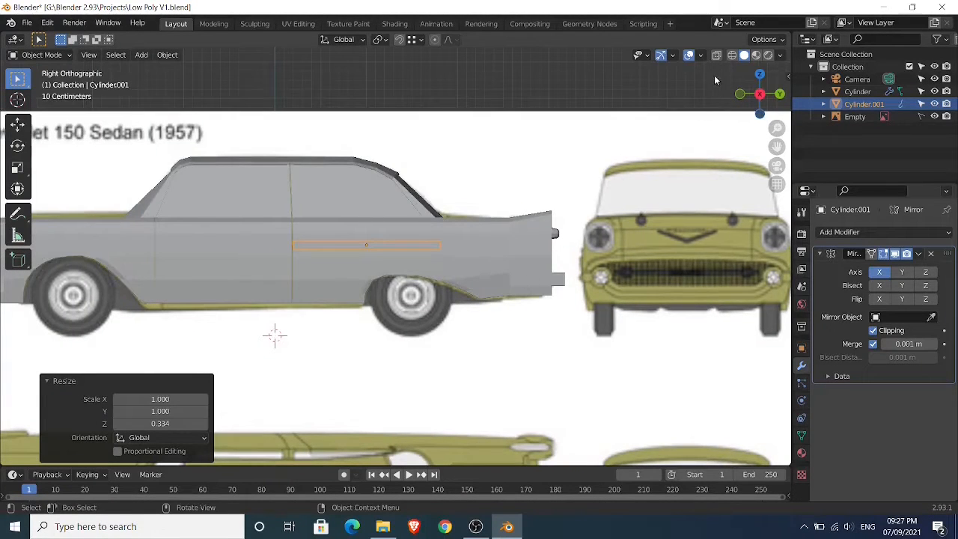
key(alt+z)
scroll(515, 200, up, 5)
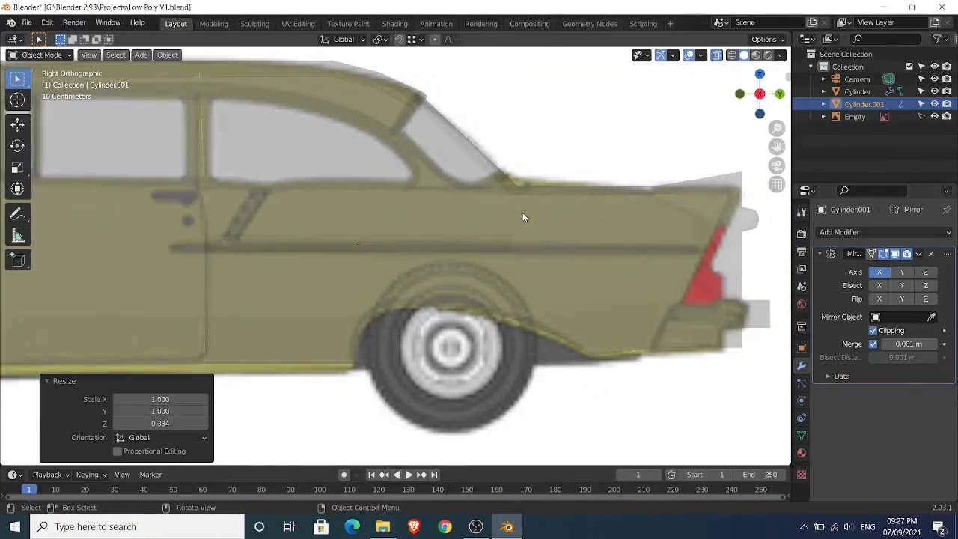
click(408, 242)
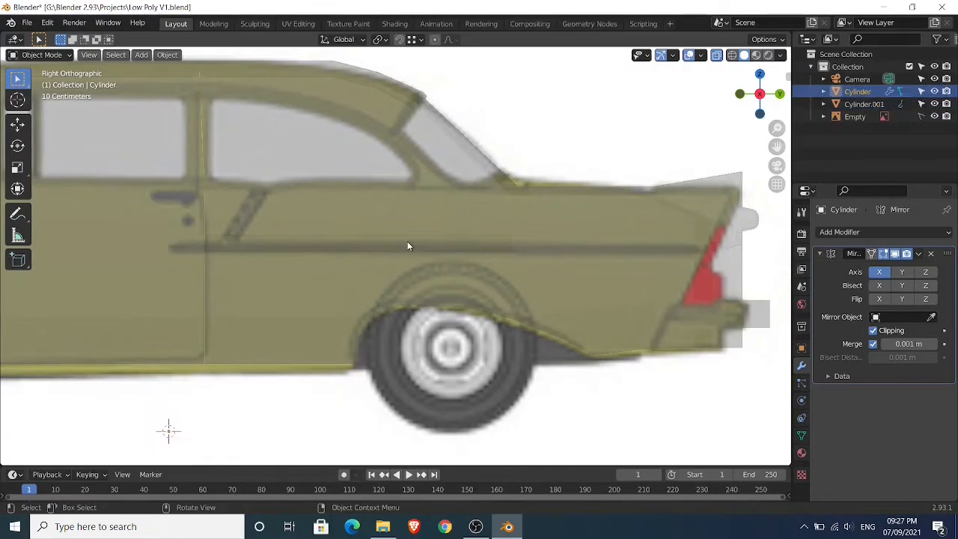
click(717, 57)
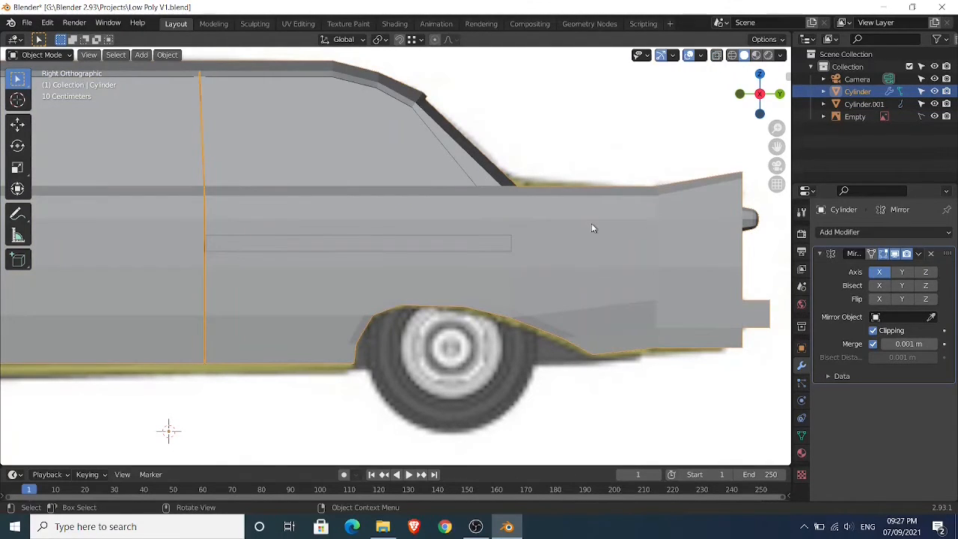
key(h)
Scale the trim strip to about 1.793 along Y and move it about 0.351 m toward the rear
click(505, 245)
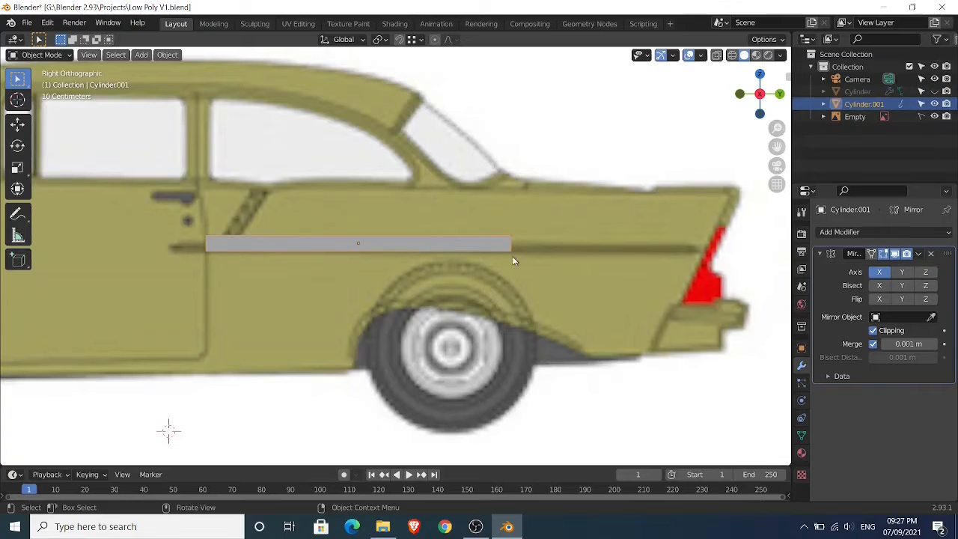
key(s)
key(y)
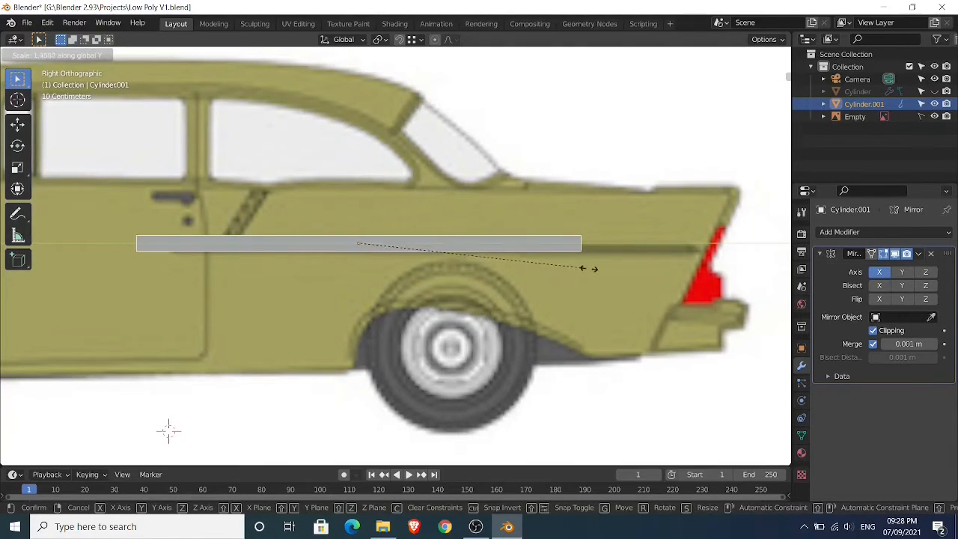
click(641, 281)
key(g)
key(y)
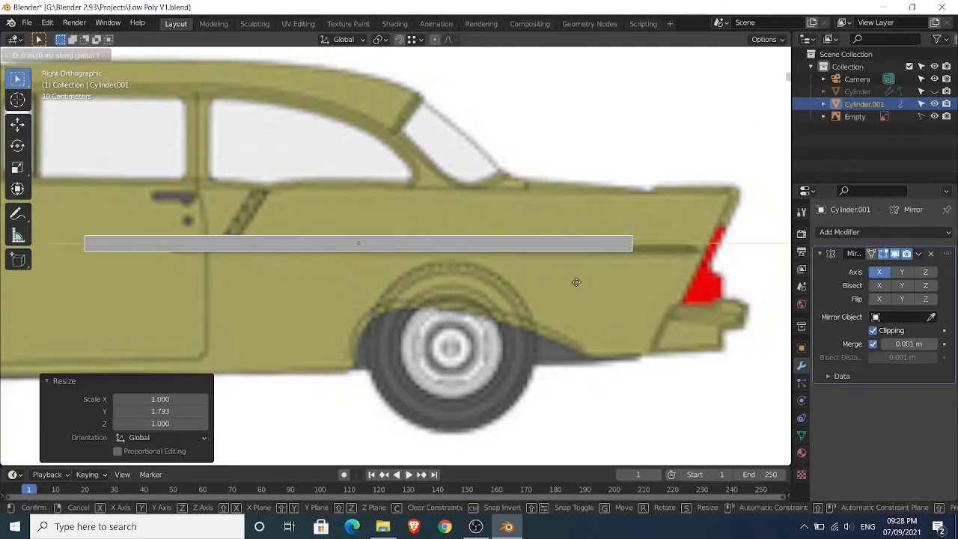
click(641, 293)
Scale the trim strip to 0.948 along Y and move it about 0.029 m toward the rear
key(s)
key(y)
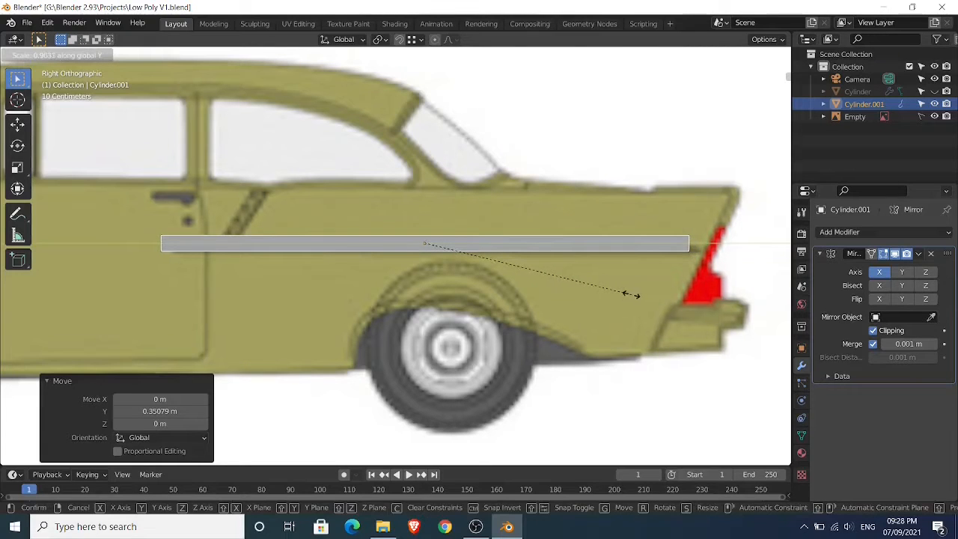
click(627, 295)
key(g)
key(y)
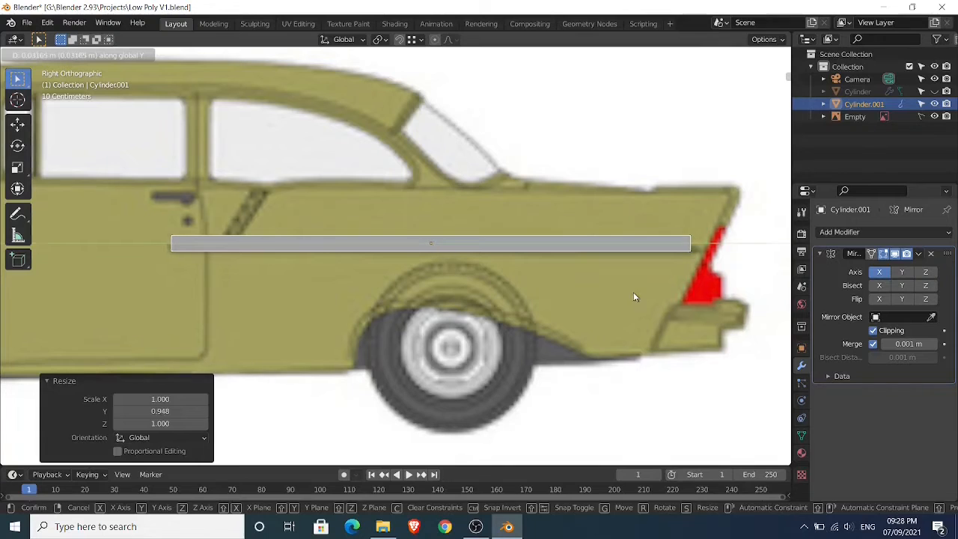
click(635, 298)
shift+middle_drag(403, 274, 419, 276)
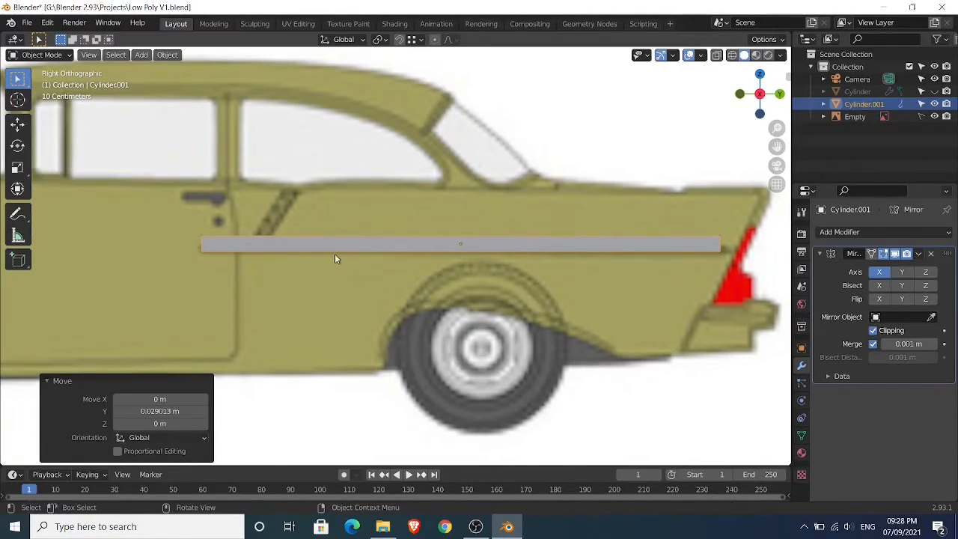
Scale the trim strip to 0.695 along Z and shift it vertically to line up with the reference trim line
key(s)
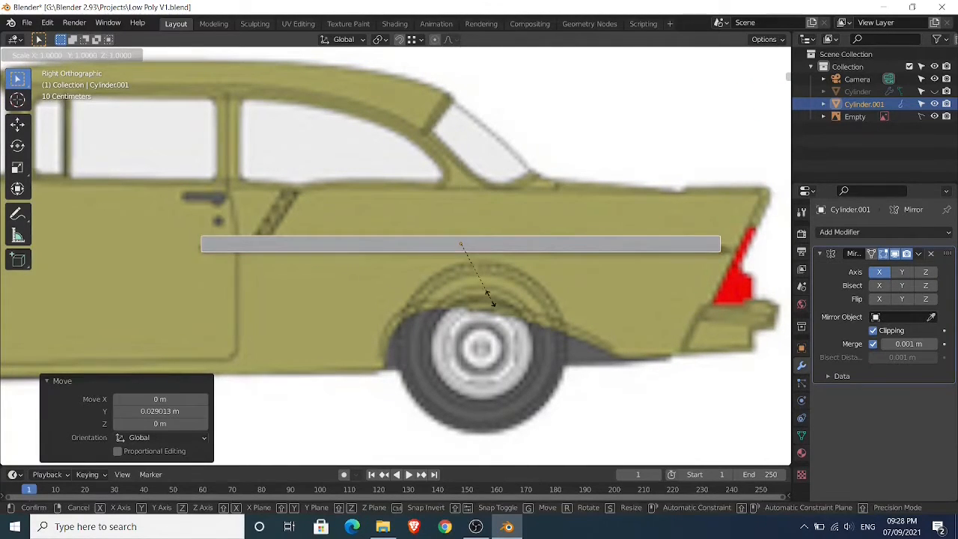
key(z)
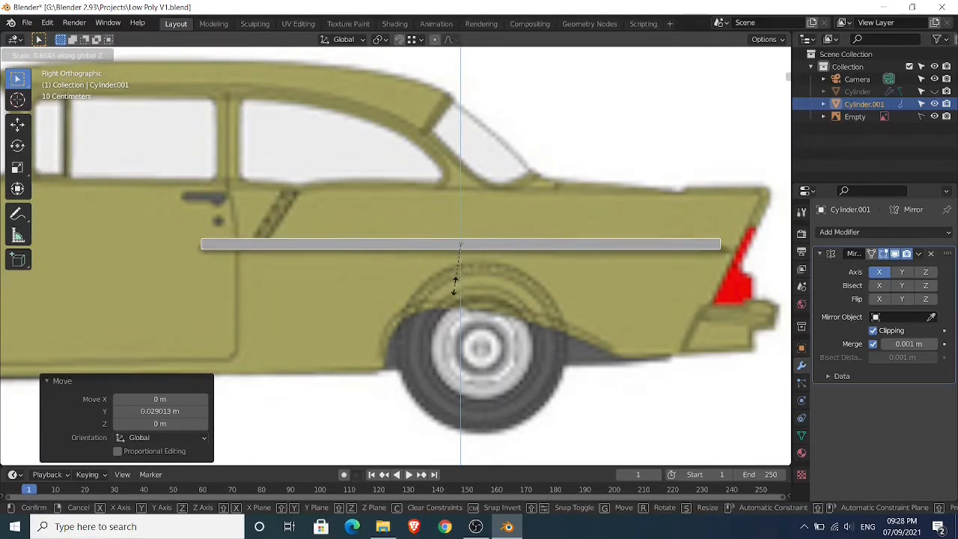
click(455, 285)
key(g)
key(z)
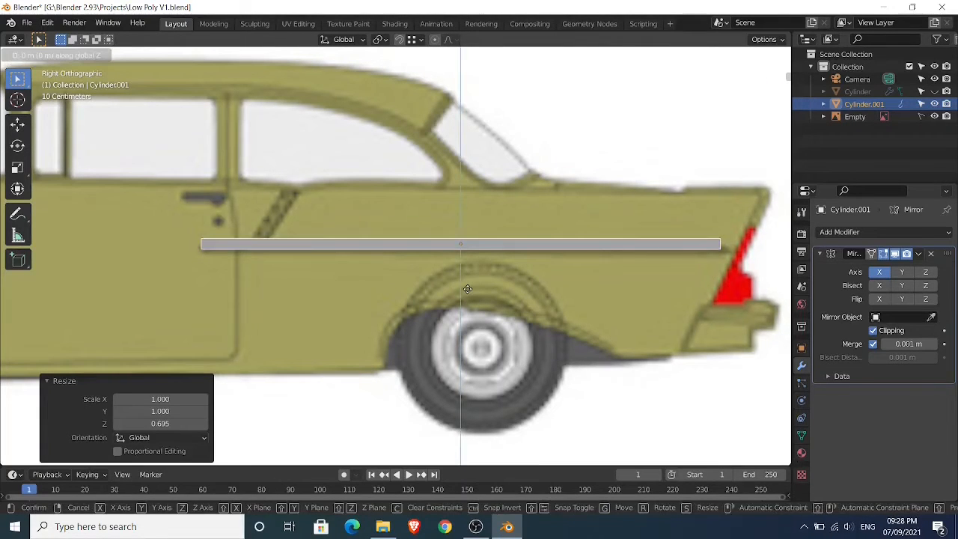
click(470, 298)
Try to extrude the trim strip's face along the X axis, and undo the attempt
middle_drag(437, 283, 543, 290)
key(Tab)
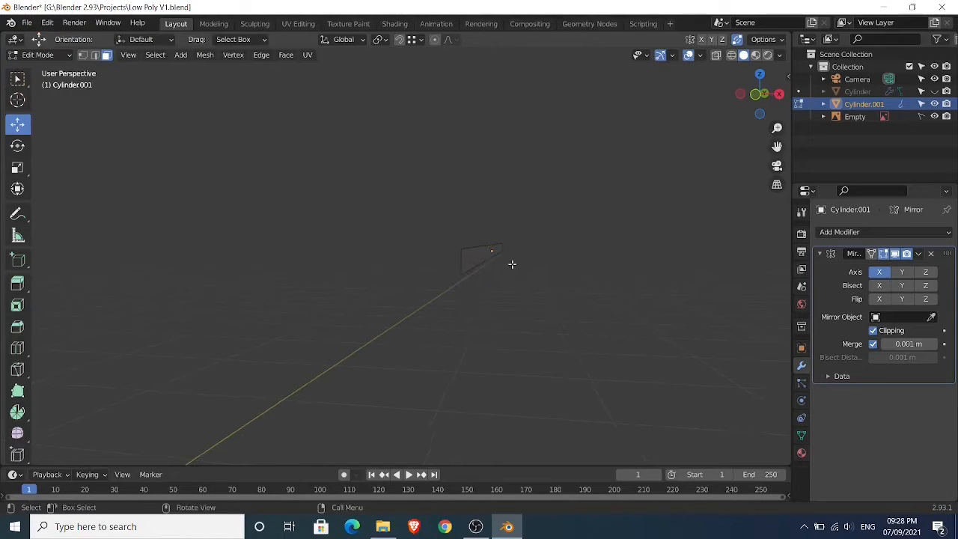
click(490, 252)
middle_drag(490, 252, 536, 287)
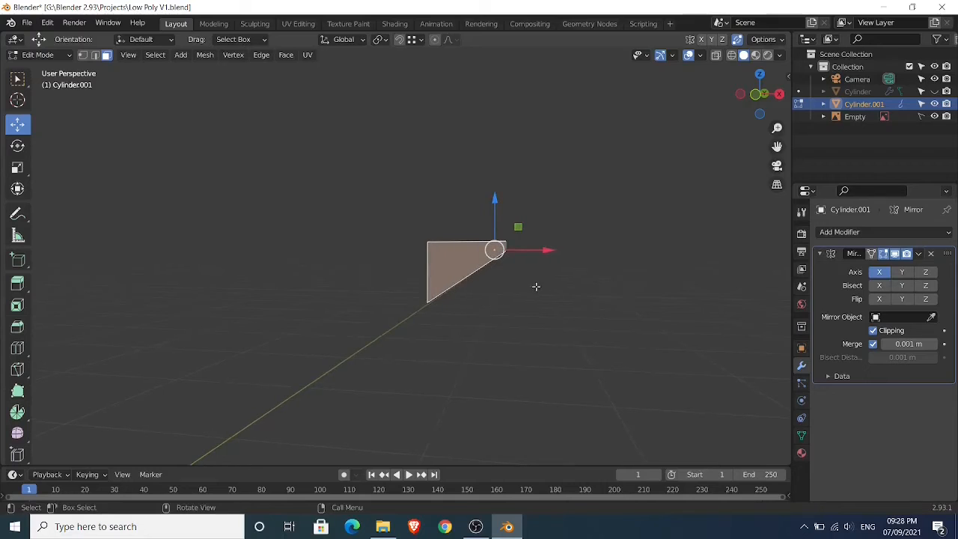
key(e)
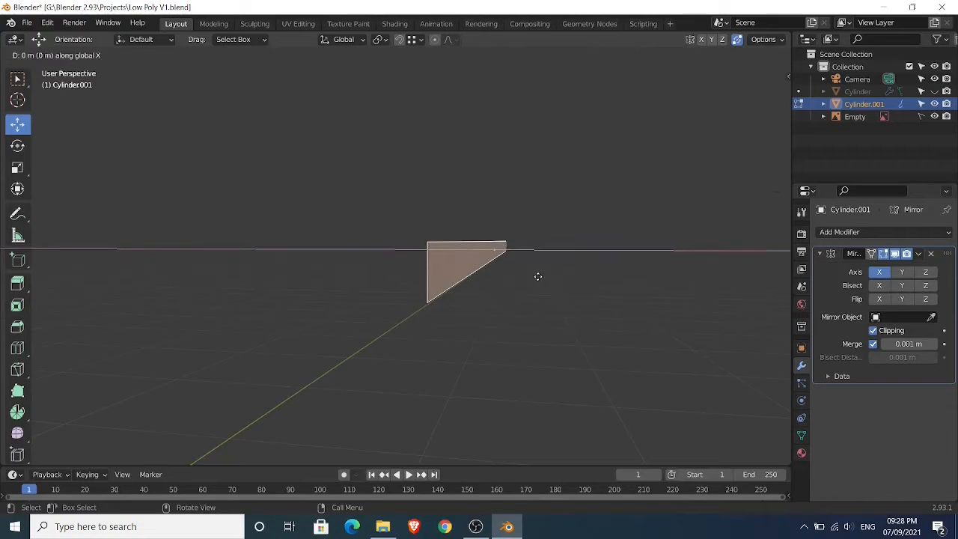
key(x)
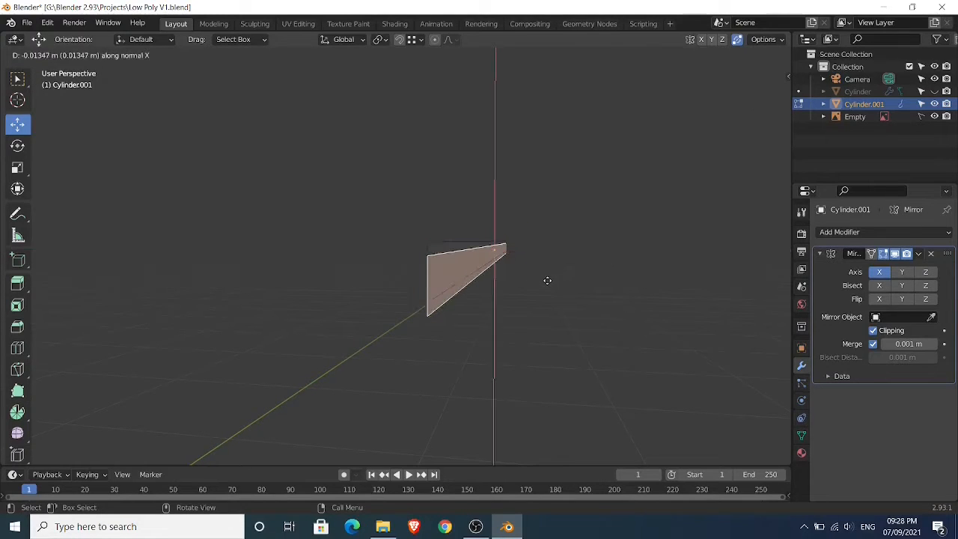
key(x)
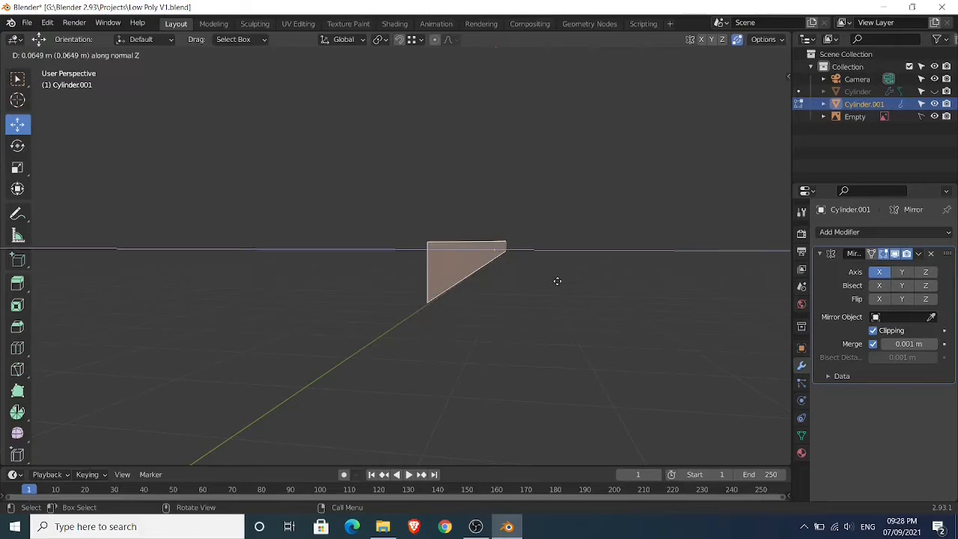
key(x)
key(Escape)
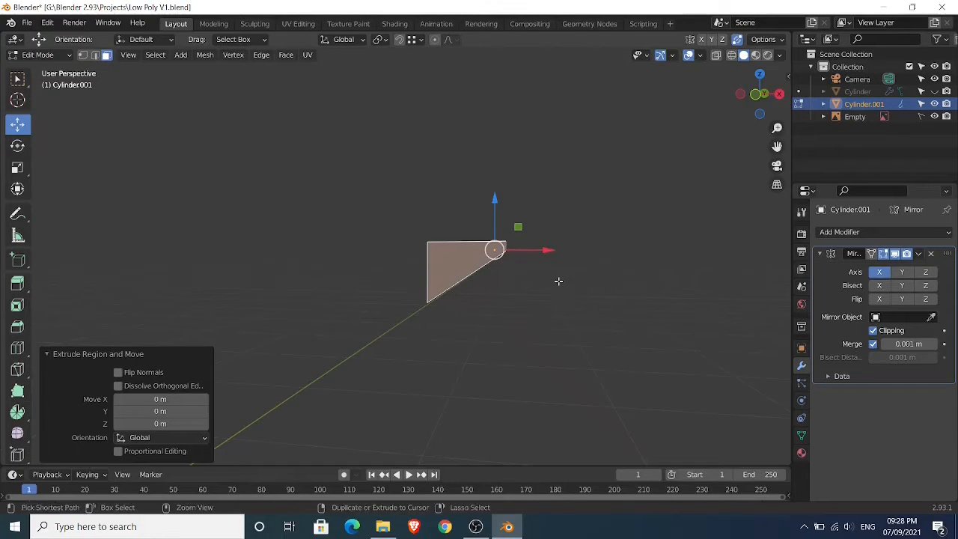
key(ctrl+z)
key(ctrl+z)
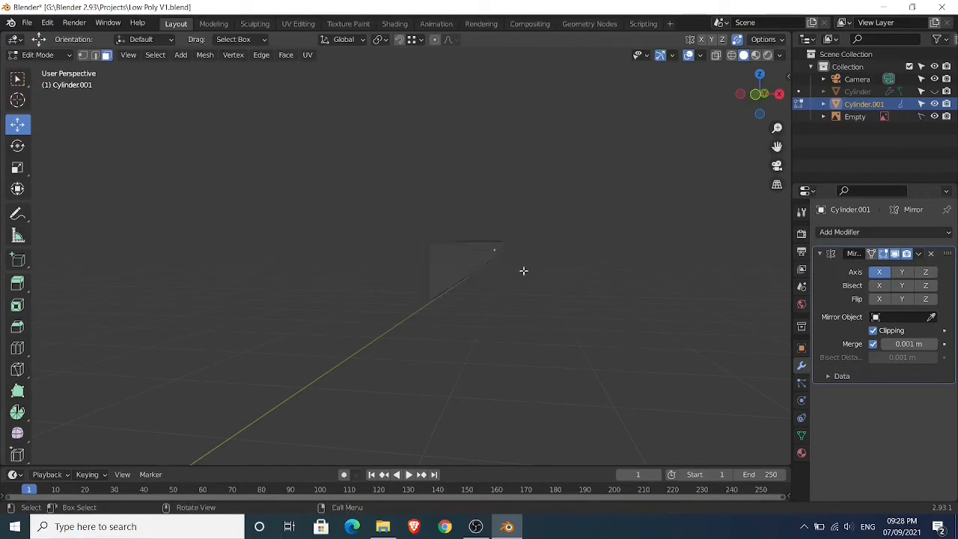
Try to extrude the strip's face about 0.058 m along Z with Global orientation, and undo the extrusion
click(488, 264)
key(e)
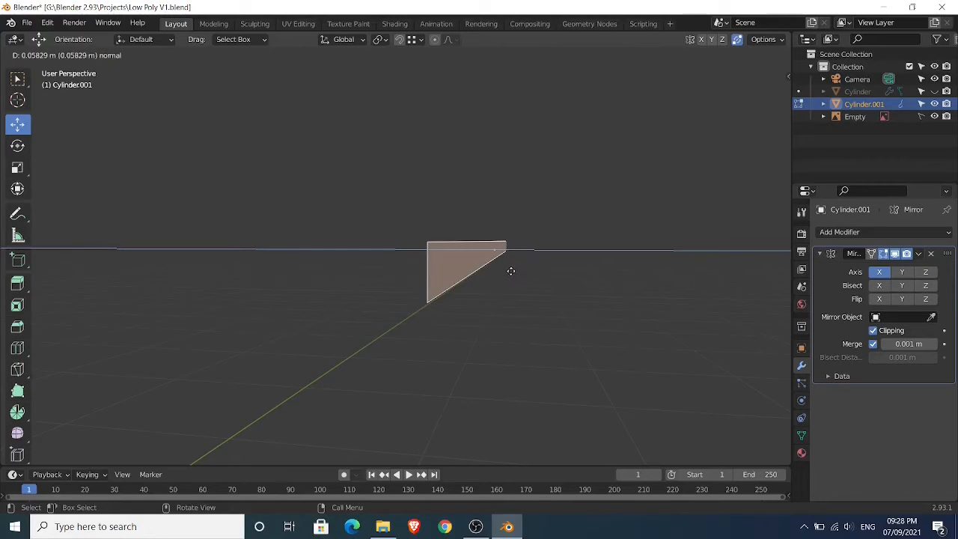
click(510, 271)
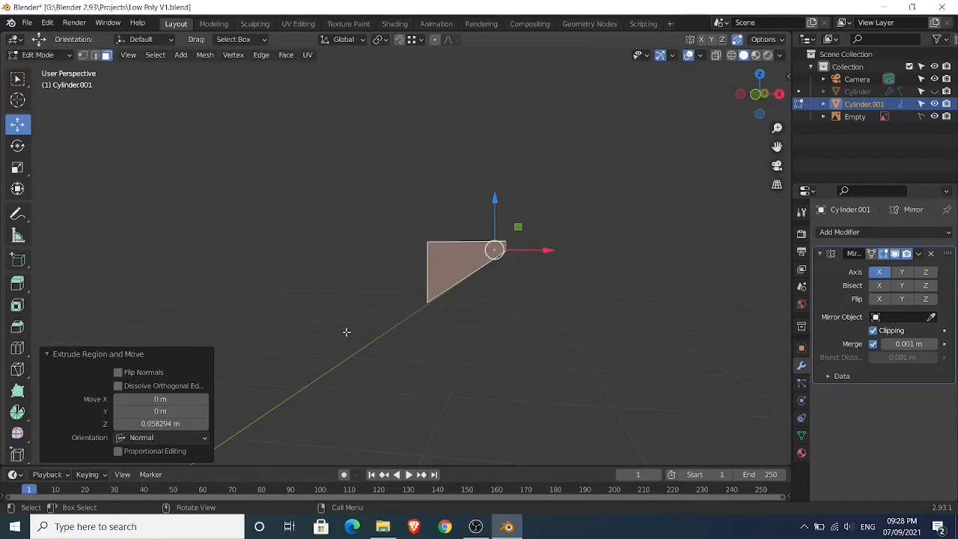
click(154, 437)
click(142, 423)
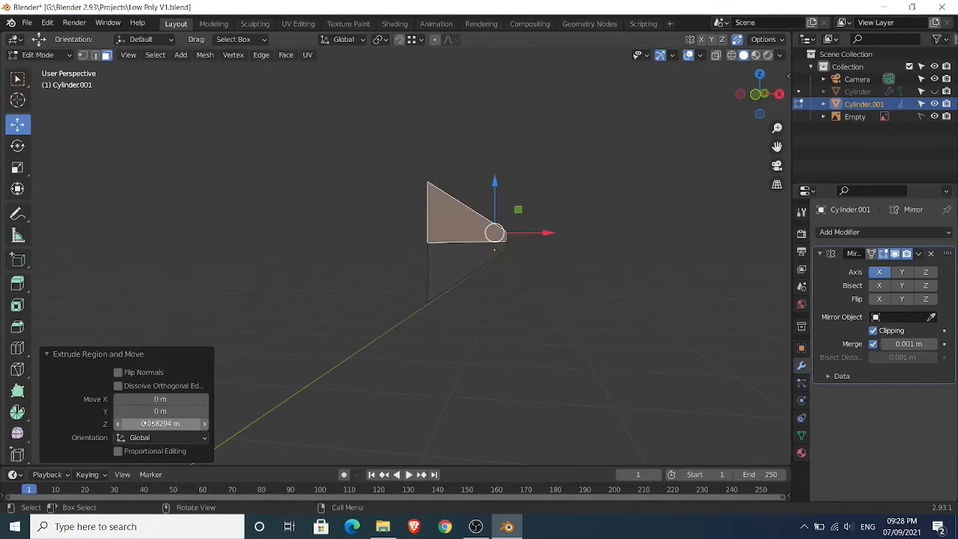
right_click(518, 264)
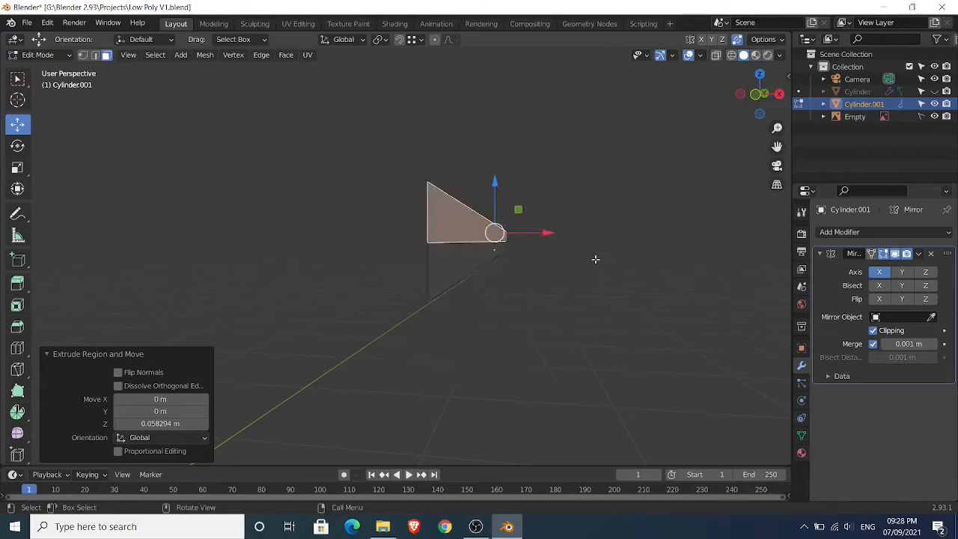
key(ctrl+z)
key(ctrl+z)
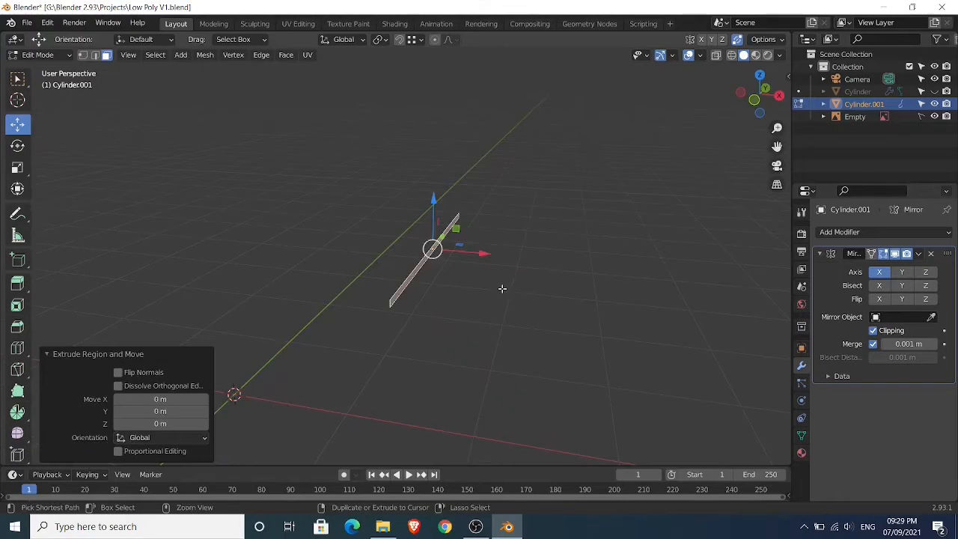
key(ctrl+z)
key(ctrl+z)
Apply all transforms to the trim strip in Object Mode
key(Tab)
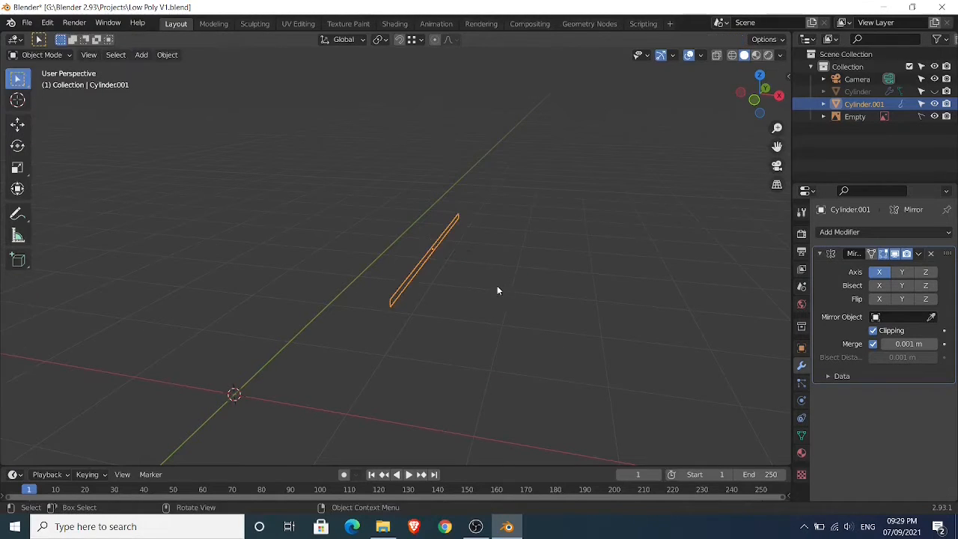
key(ctrl+a)
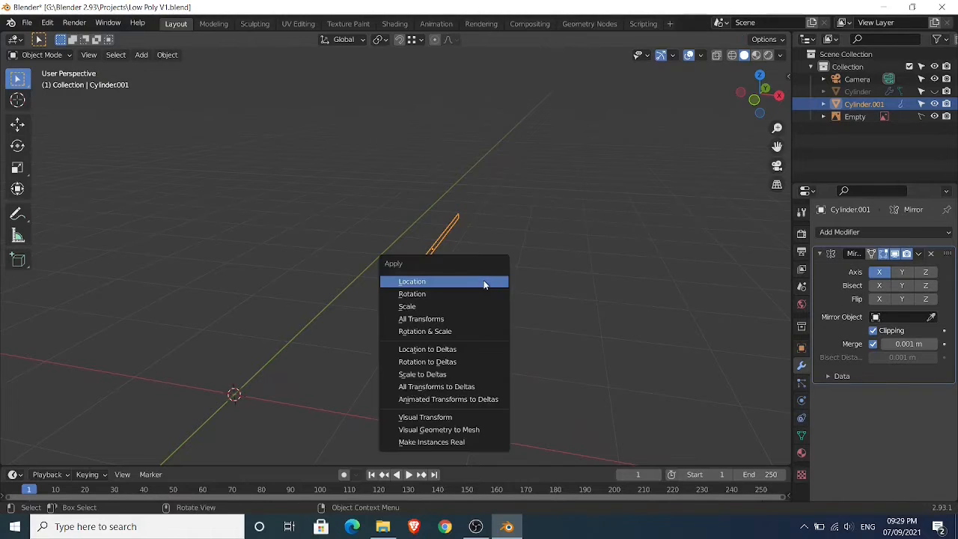
click(456, 319)
Extrude the trim strip's face about 0.056 m along global X to give it thickness
mouse_move(452, 308)
middle_down()
mouse_move(468, 306)
mouse_move(366, 291)
mouse_move(469, 280)
mouse_move(470, 308)
middle_up()
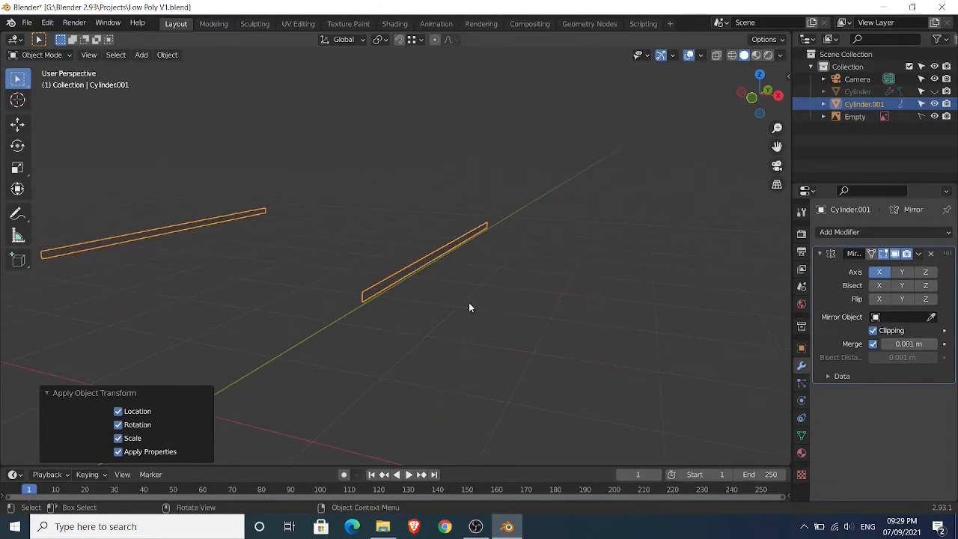
scroll(468, 291, up, 2)
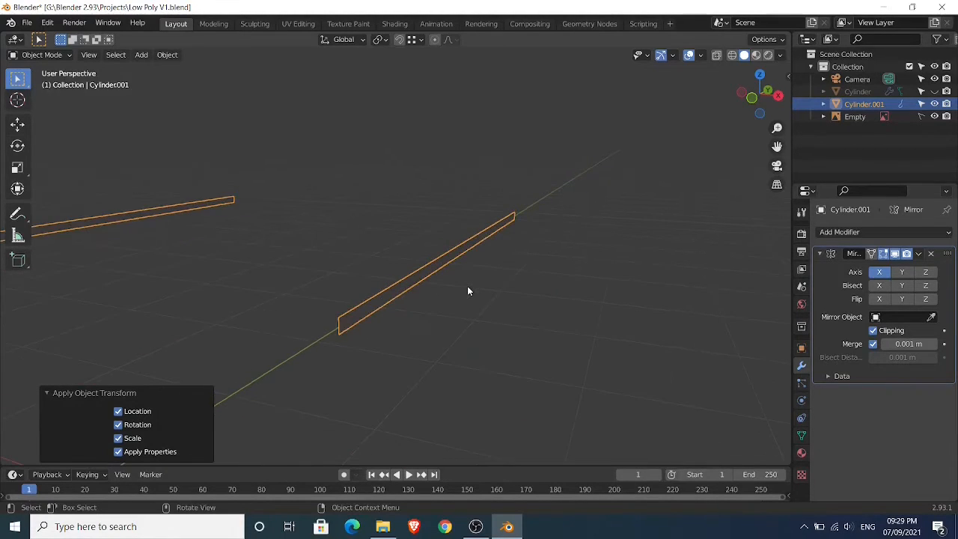
key(Tab)
click(445, 261)
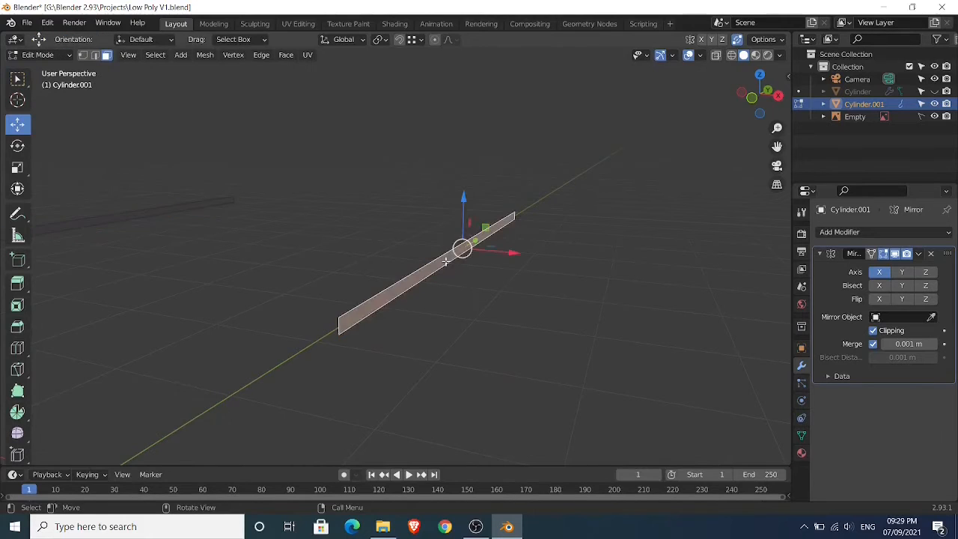
middle_drag(469, 272, 492, 275)
key(e)
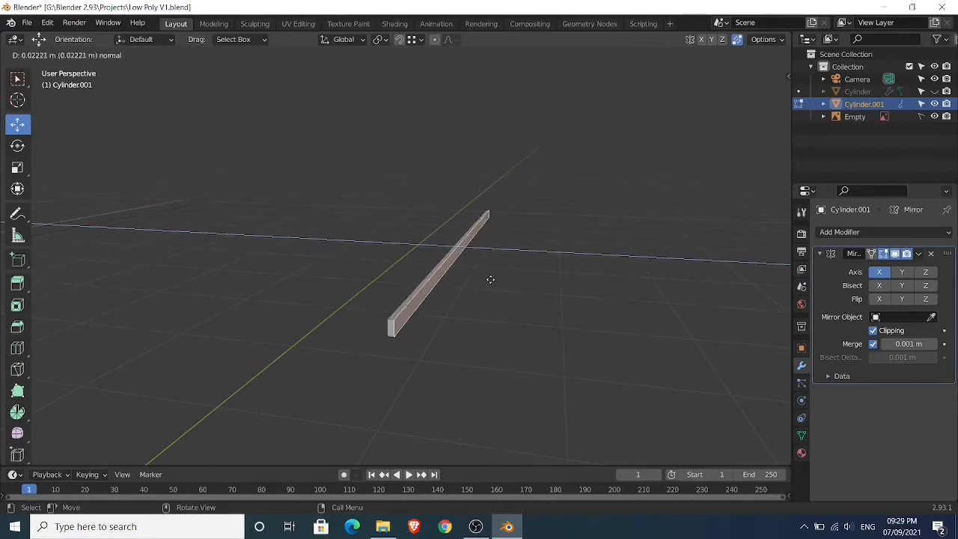
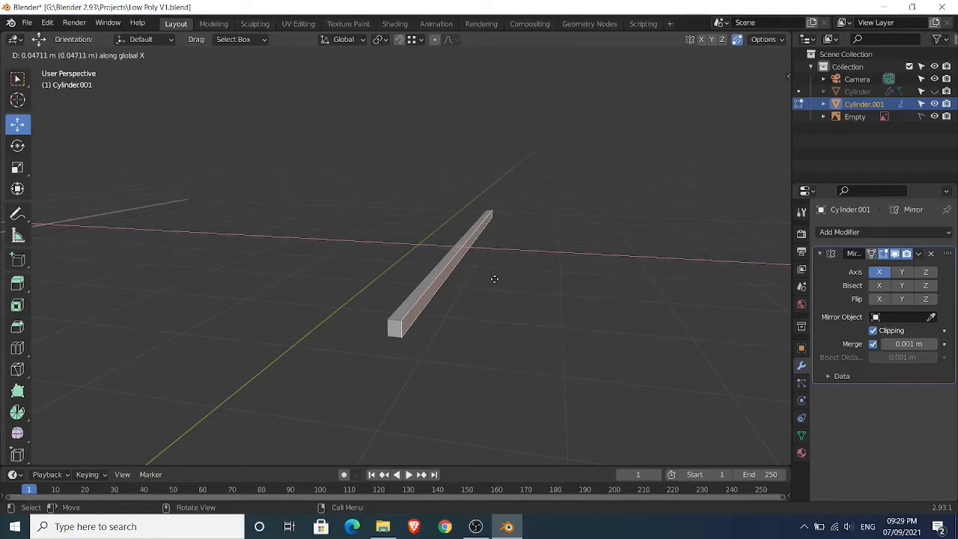
click(497, 282)
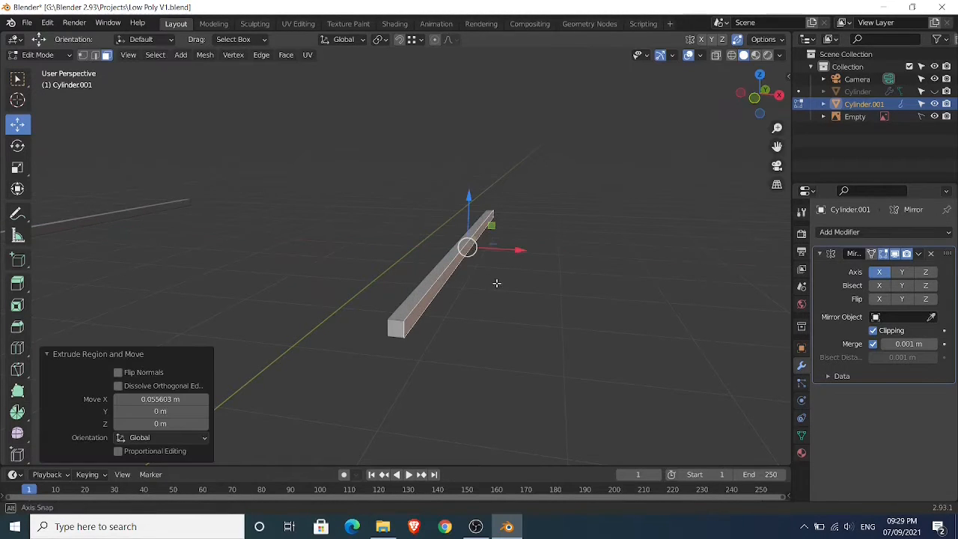
Bevel the outer vertical edge at the trim strip's front end with 5 segments and a width of about 0.044 m
mouse_move(496, 282)
middle_down()
mouse_move(486, 278)
mouse_move(497, 286)
middle_up()
key(2)
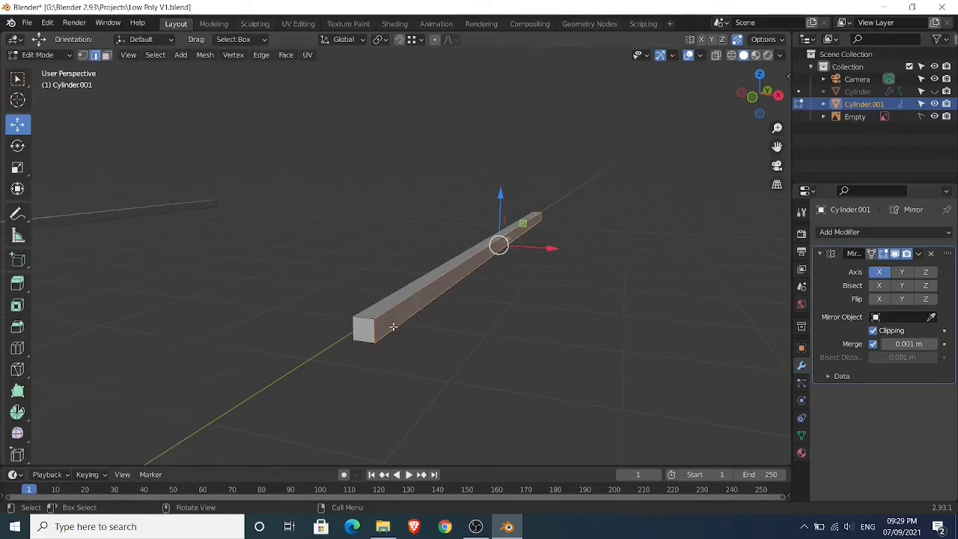
click(374, 330)
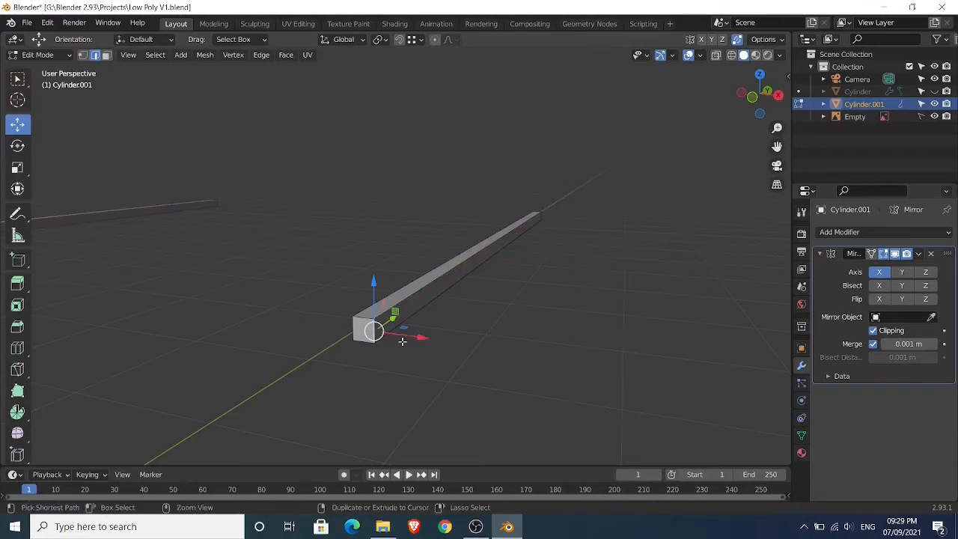
key(ctrl+b)
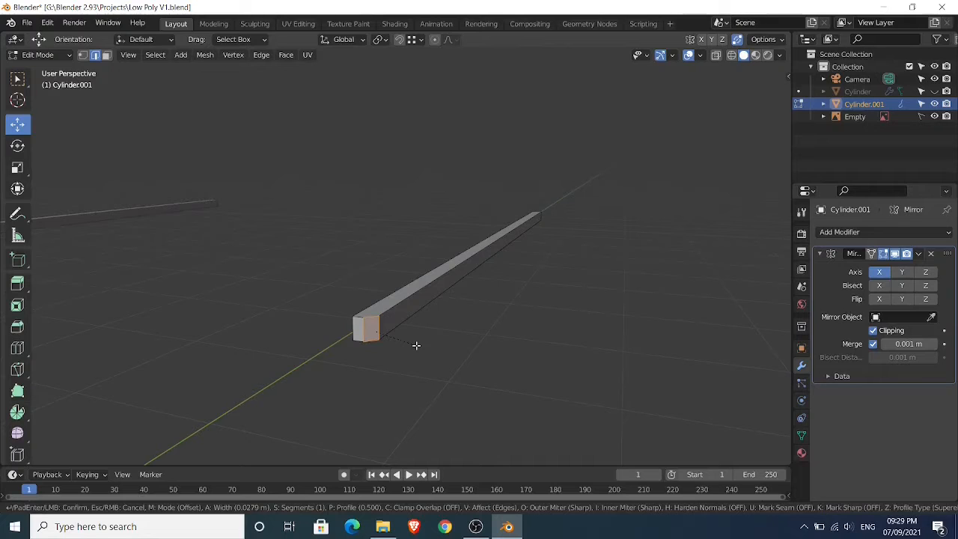
scroll(418, 346, up, 1)
scroll(420, 349, up, 2)
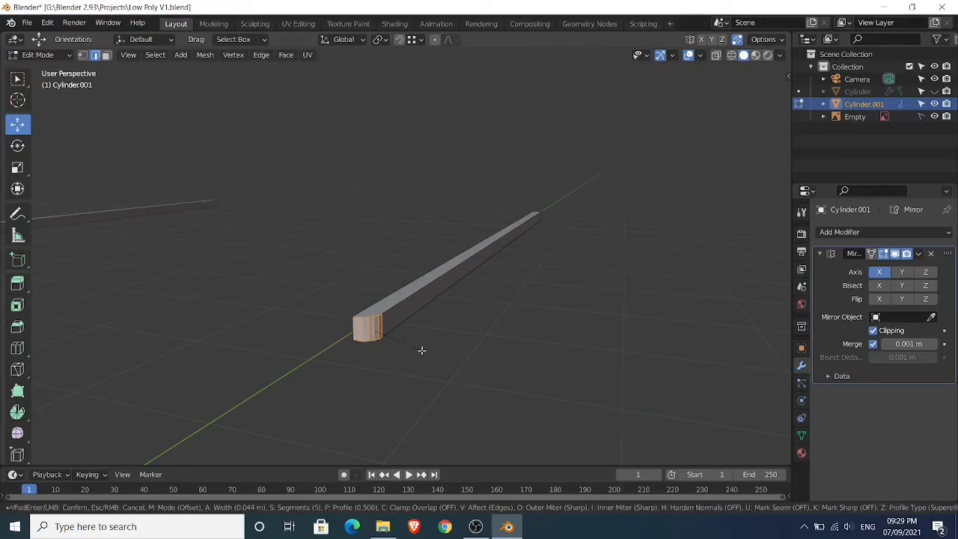
click(421, 350)
middle_drag(456, 327, 428, 315)
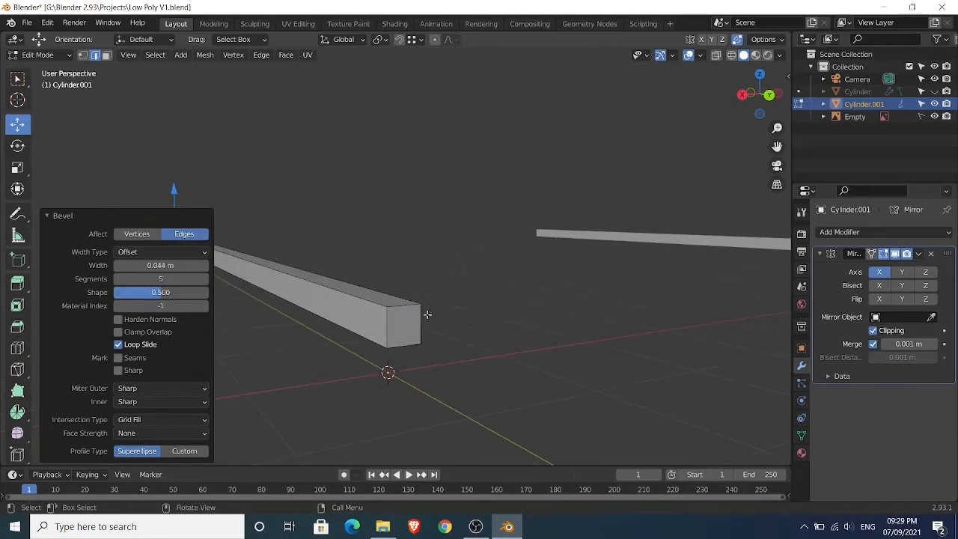
key(KP_3)
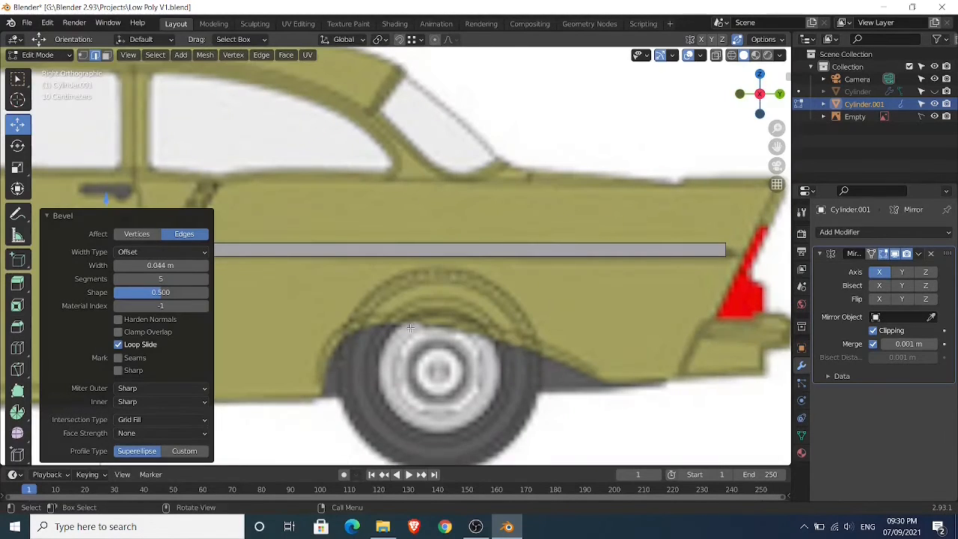
middle_drag(666, 262, 556, 263)
key(KP_3)
scroll(555, 258, down, 3)
scroll(549, 241, up, 5)
scroll(549, 241, down, 1)
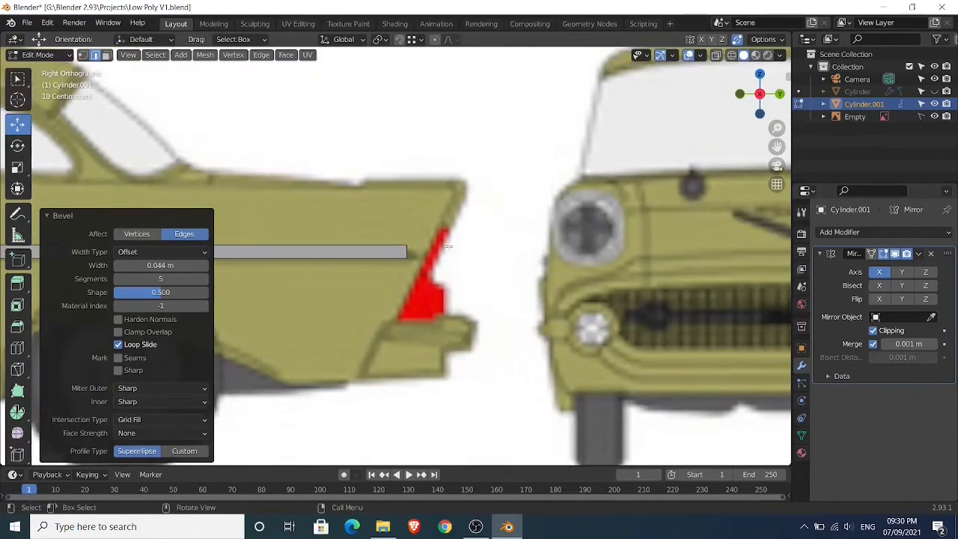
scroll(464, 254, up, 3)
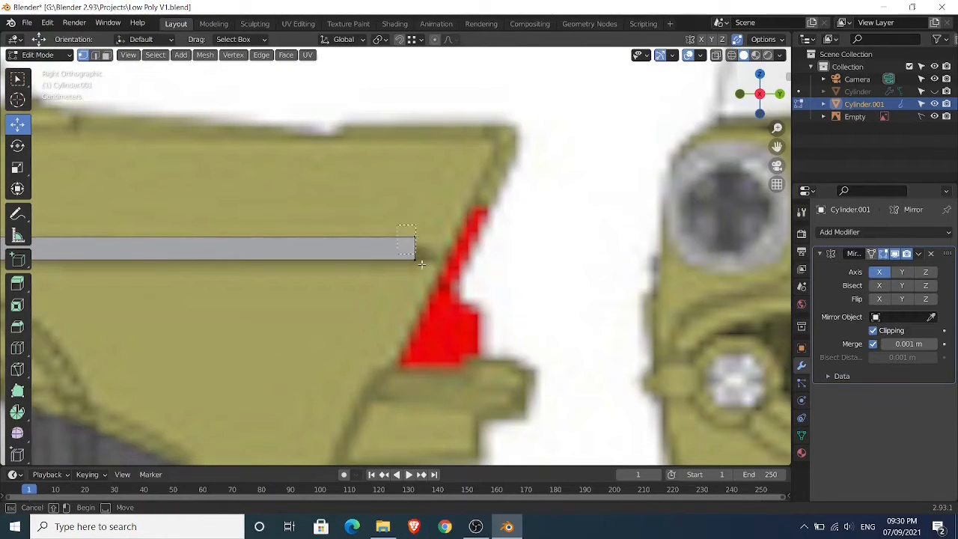
click(416, 247)
key(r)
key(x)
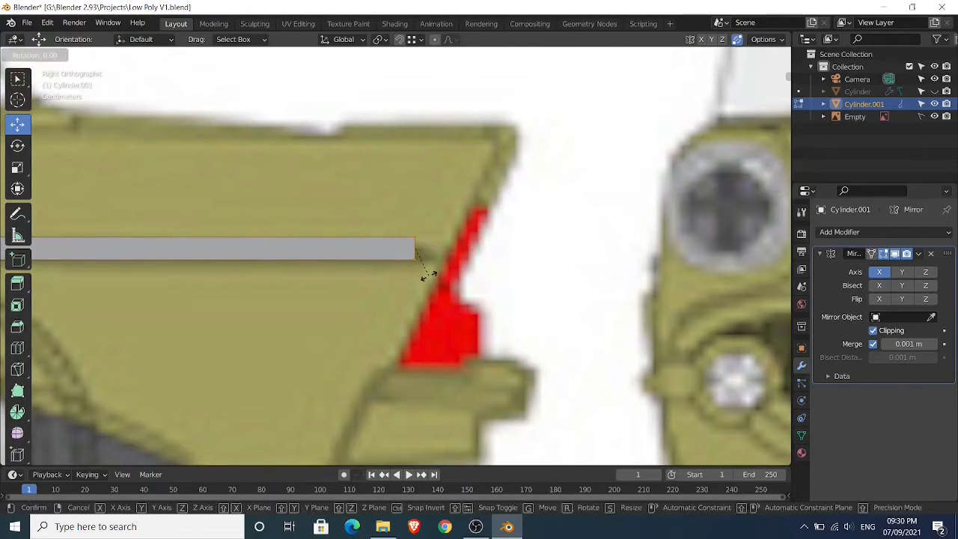
key(Escape)
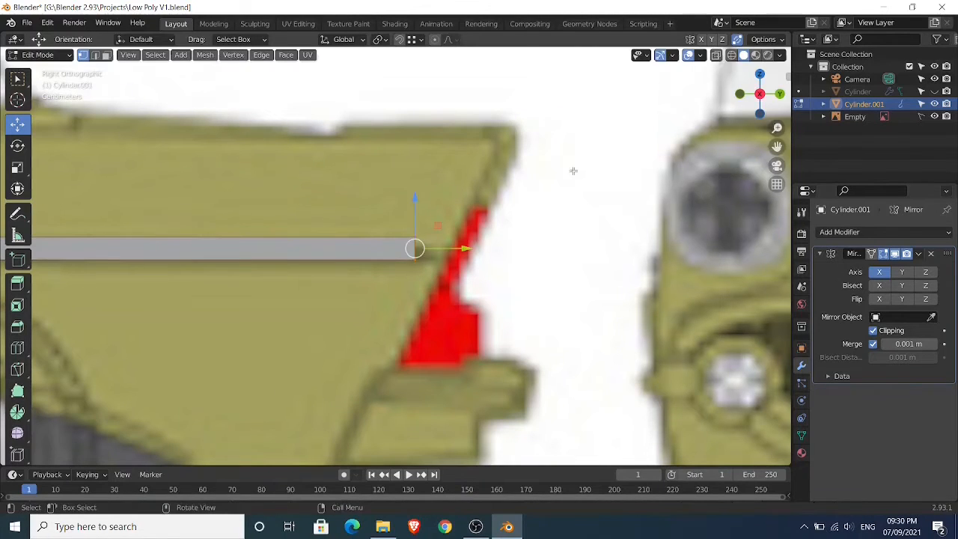
With X-ray on, rotate all the vertices at the trim strip's rear end by about -32.3° around global X
click(716, 55)
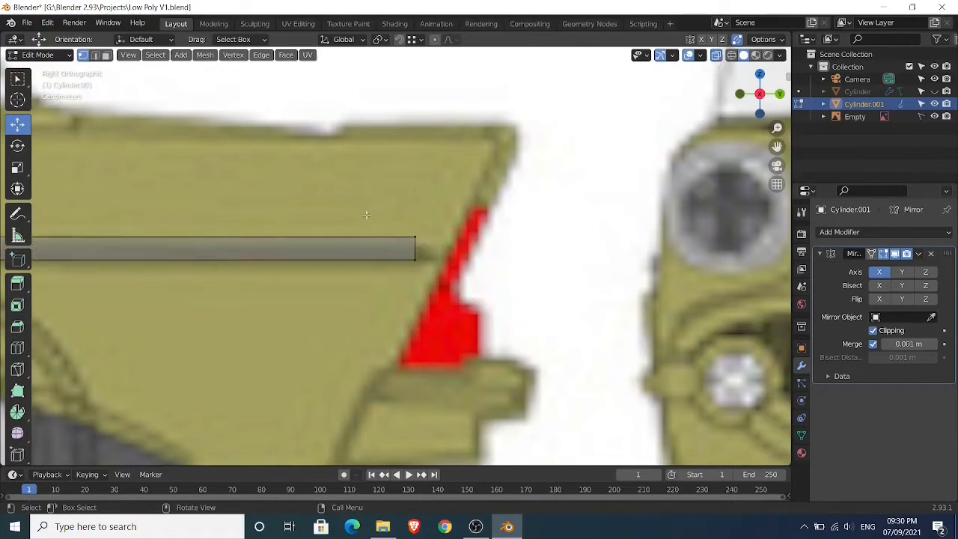
drag(367, 225, 434, 274)
key(r)
key(x)
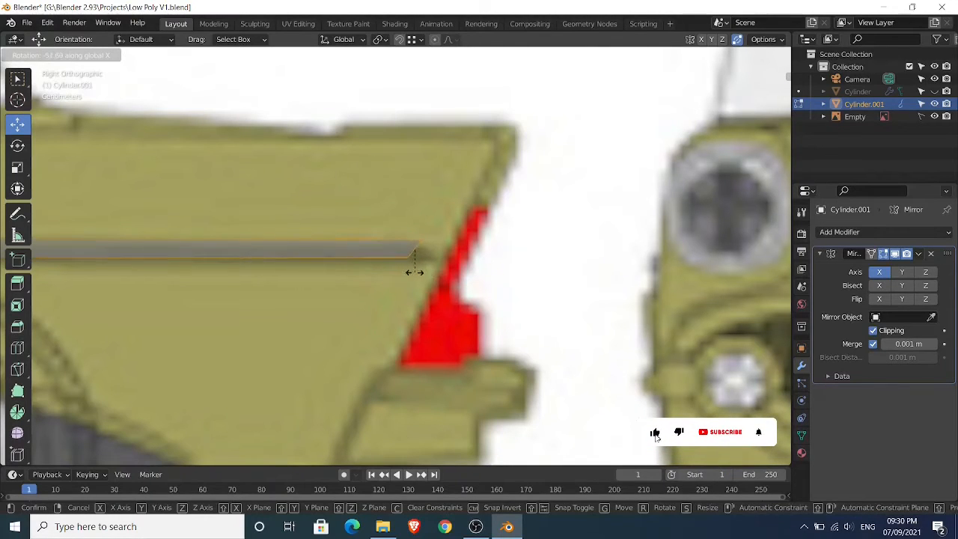
click(416, 275)
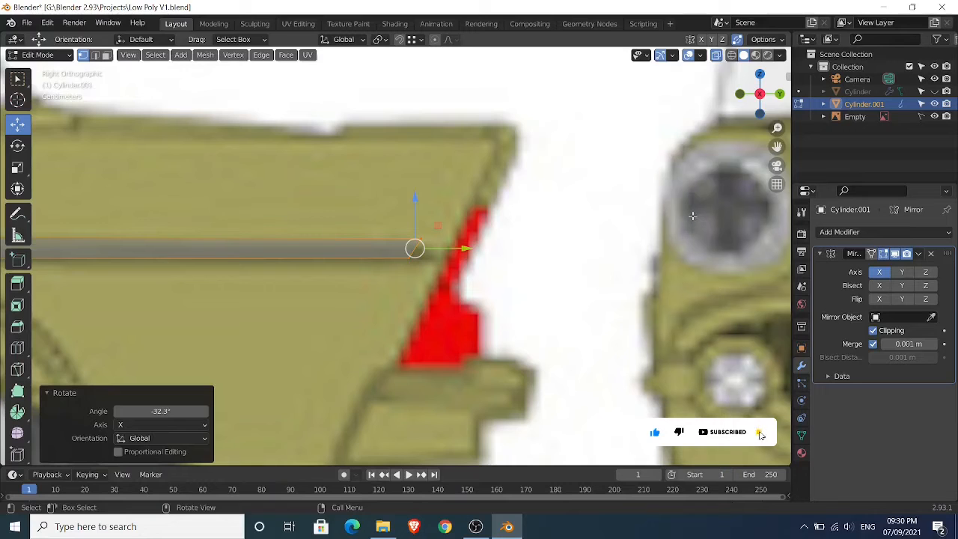
Enable the Screencast Keys display from the sidebar and deselect the strip's vertices
key(n)
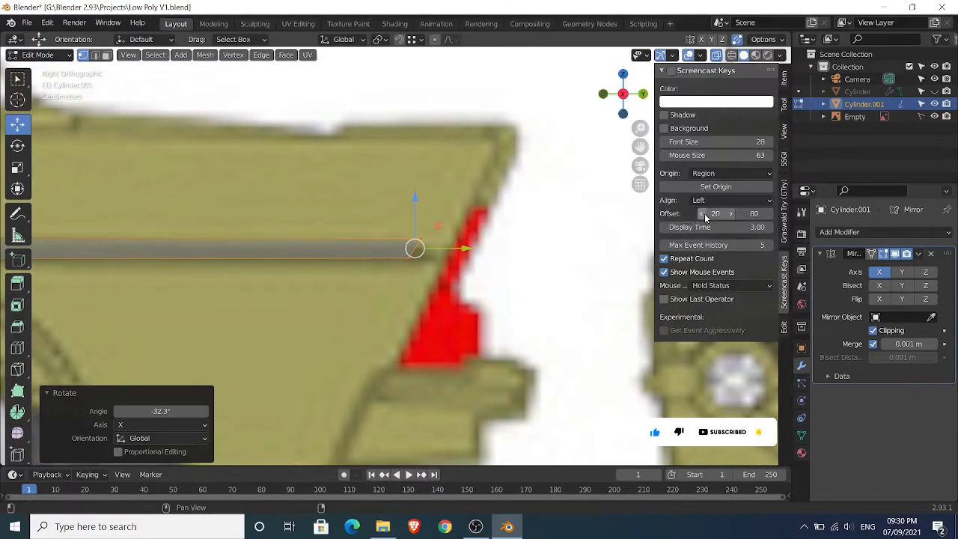
click(672, 71)
click(557, 128)
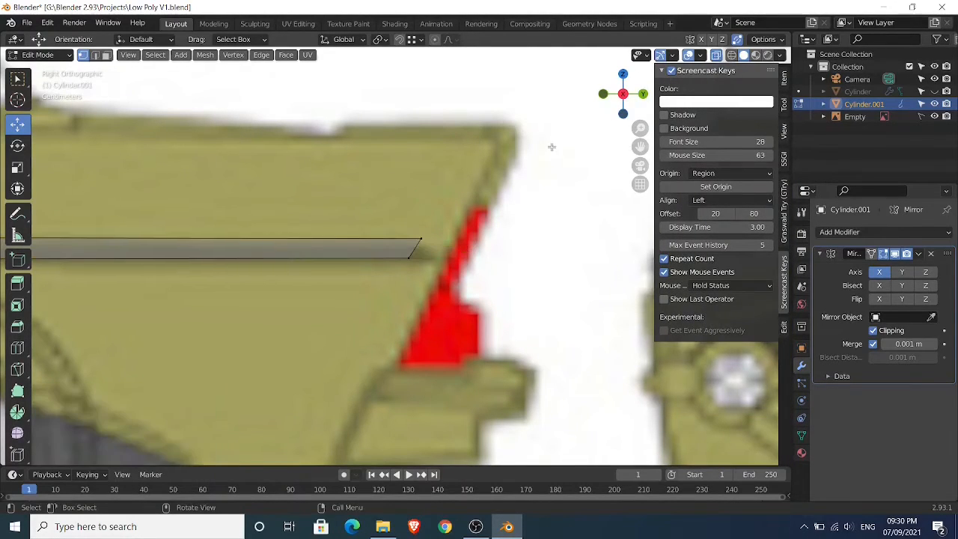
key(n)
Return to Object Mode and turn off X-ray to view the trim strip's slanted rear end in perspective
scroll(481, 222, down, 4)
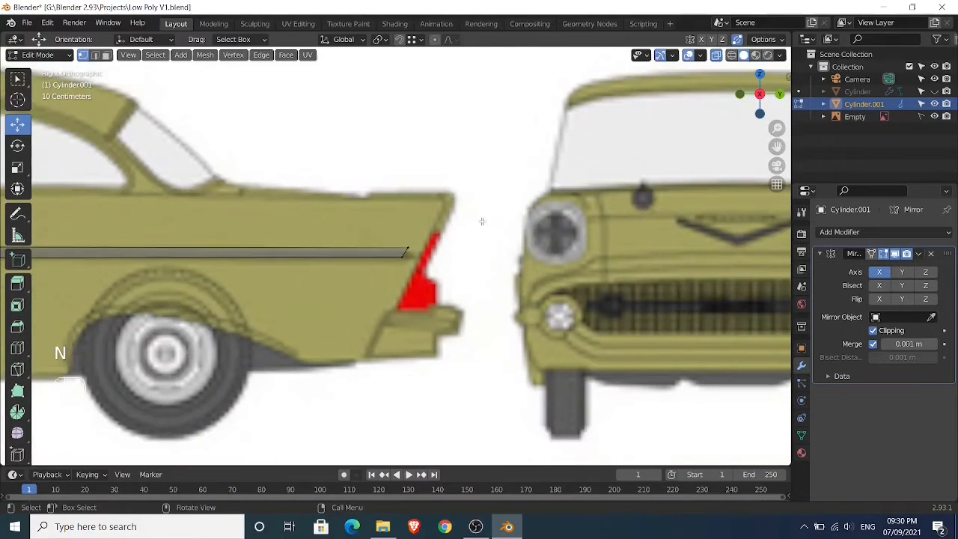
key(Tab)
middle_drag(482, 220, 450, 225)
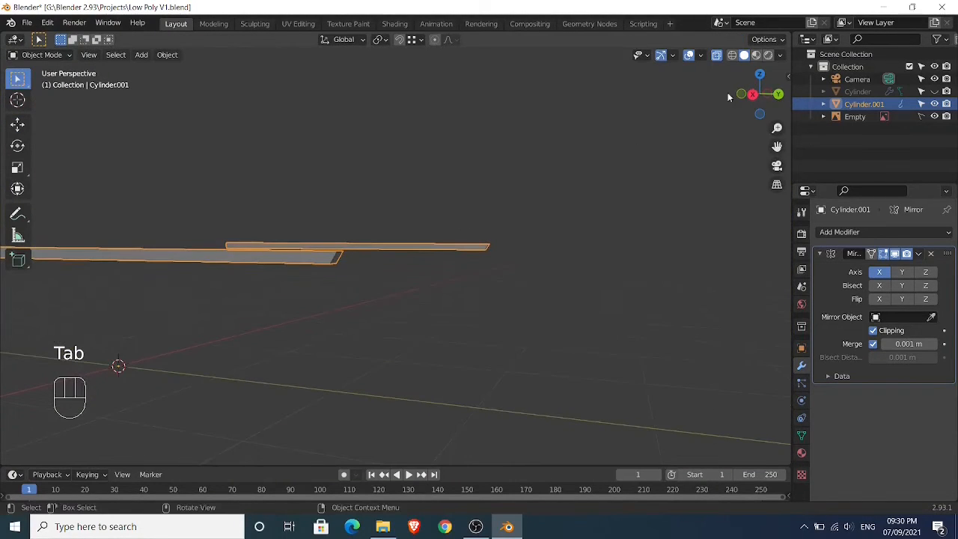
click(717, 59)
shift+middle_drag(487, 189, 513, 207)
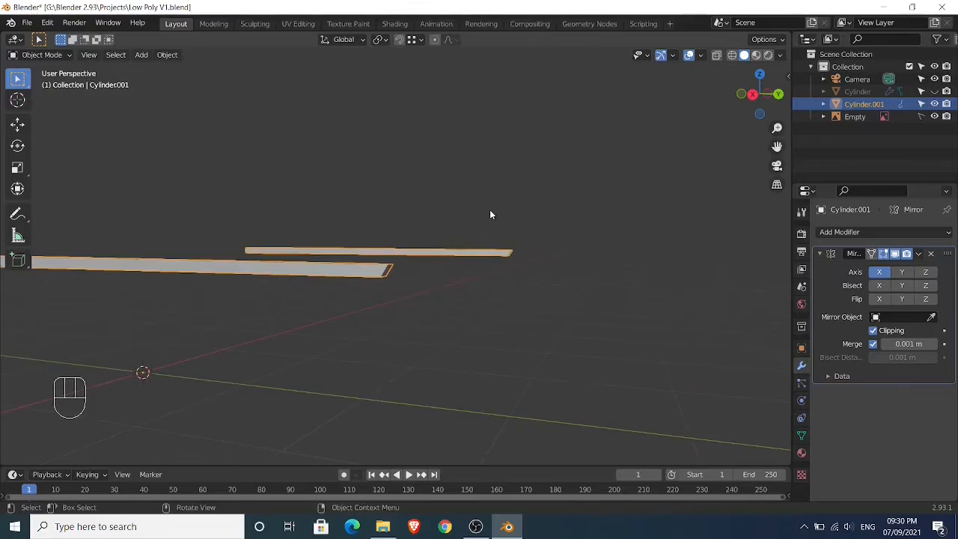
In Edit Mode, bevel the outer slanted edge at the trim strip's rear end with 5 segments and a width of about 0.04 m
key(2)
scroll(450, 224, up, 1)
scroll(451, 224, up, 1)
key(Tab)
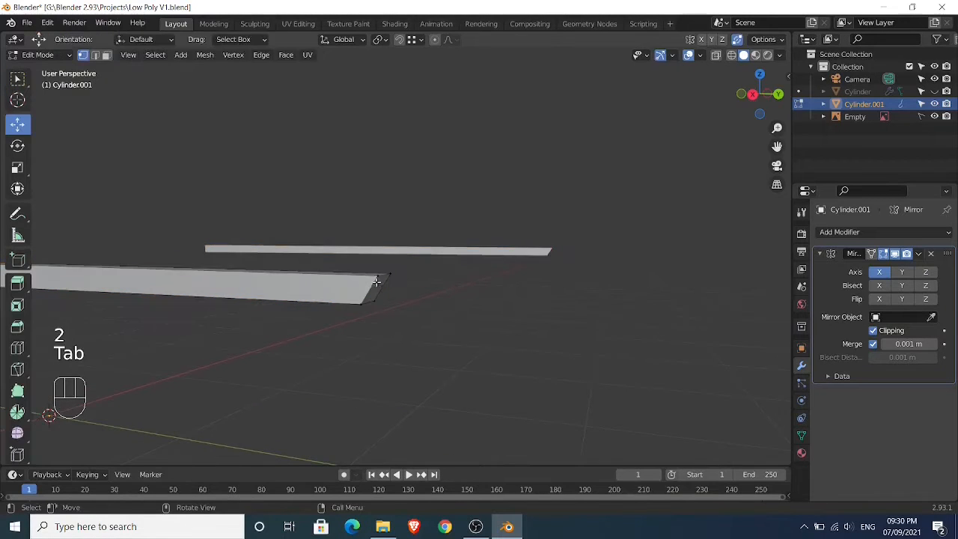
key(2)
click(377, 286)
middle_drag(382, 288, 397, 297)
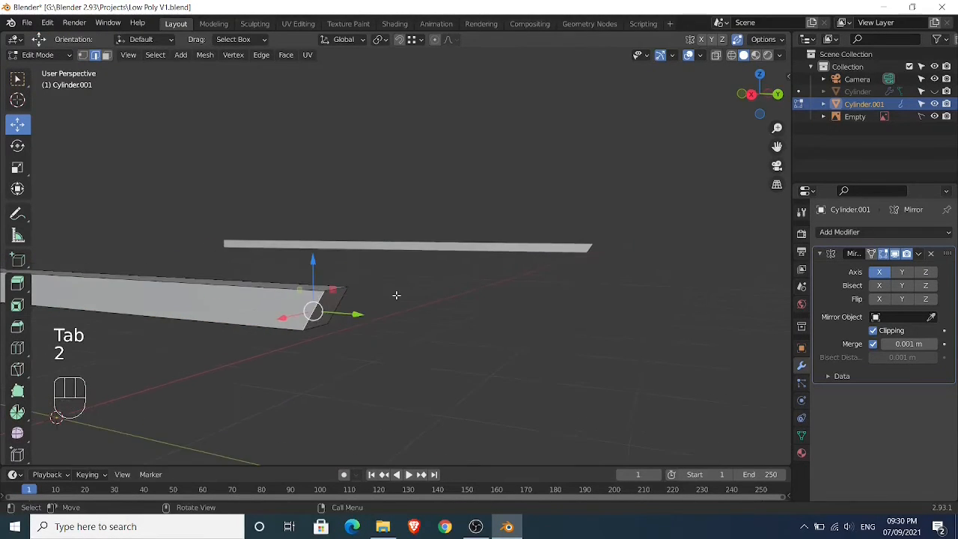
shift+click(411, 292)
key(ctrl+b)
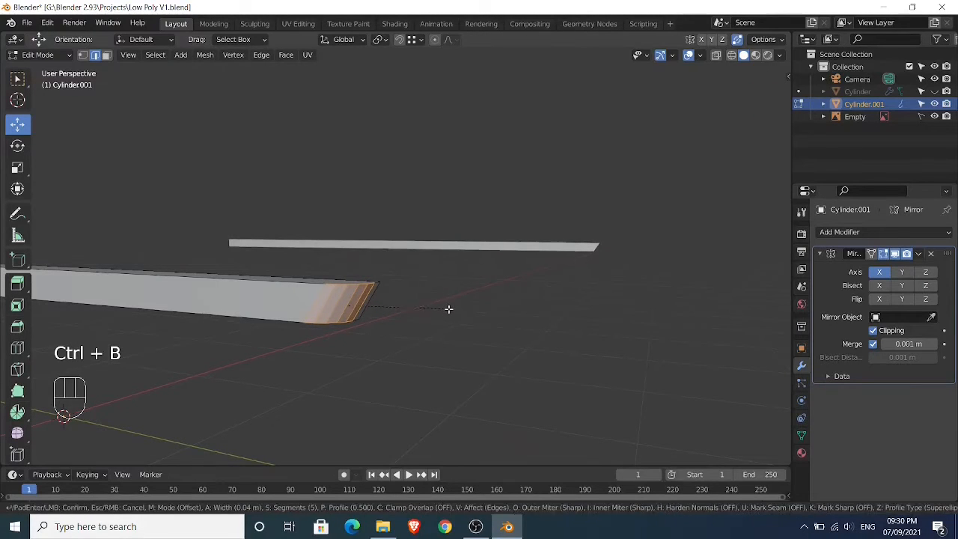
click(449, 308)
Inspect the side trim strip on the car body and against the blueprint, with X-ray temporarily on
middle_drag(449, 308, 637, 287)
key(KP_3)
scroll(408, 283, down, 2)
shift+middle_drag(537, 284, 492, 285)
scroll(557, 285, up, 2)
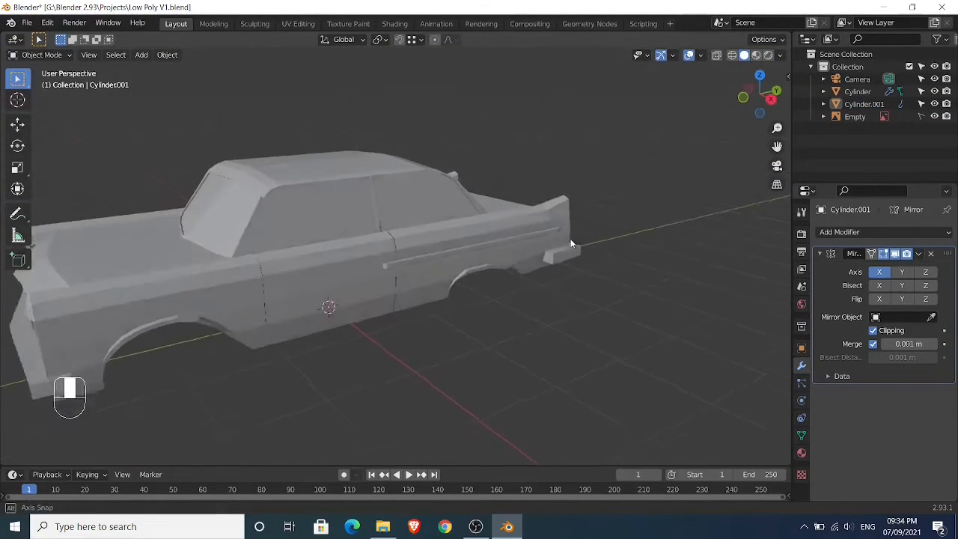
middle_drag(572, 244, 492, 437)
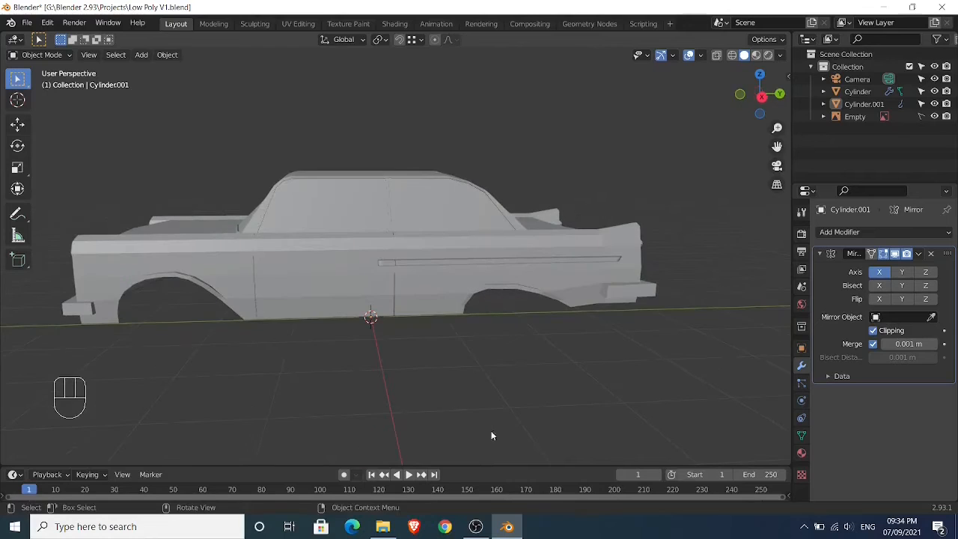
key(KP_3)
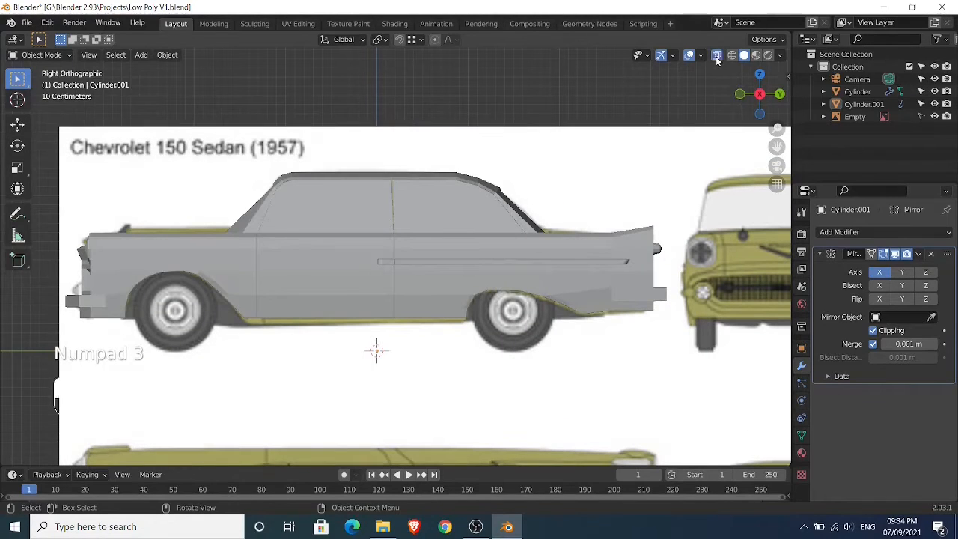
click(716, 56)
shift+middle_drag(398, 262, 439, 290)
scroll(438, 291, up, 2)
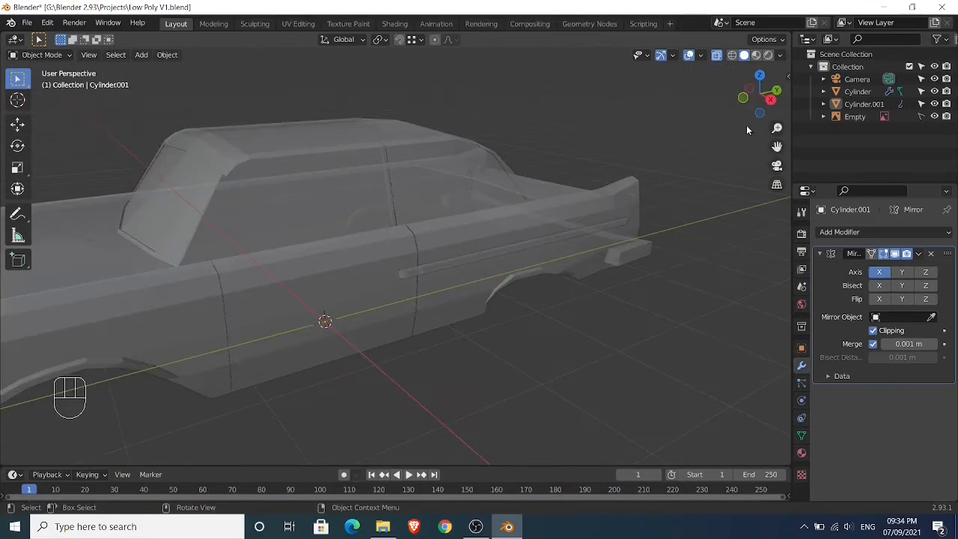
click(716, 56)
scroll(568, 160, up, 4)
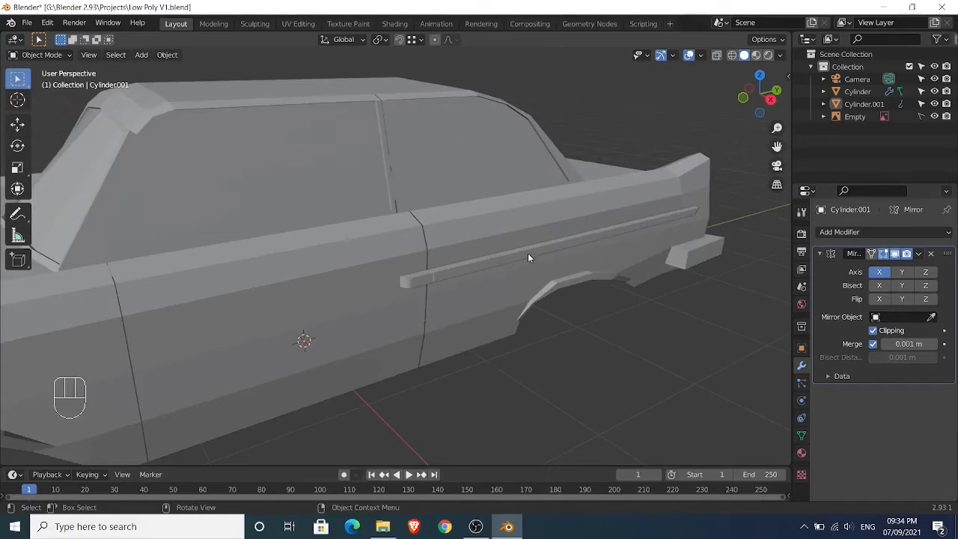
Duplicate the side trim strip and move the copy about -1.825 m along global Y, toward the front of the car
click(528, 253)
scroll(546, 266, down, 2)
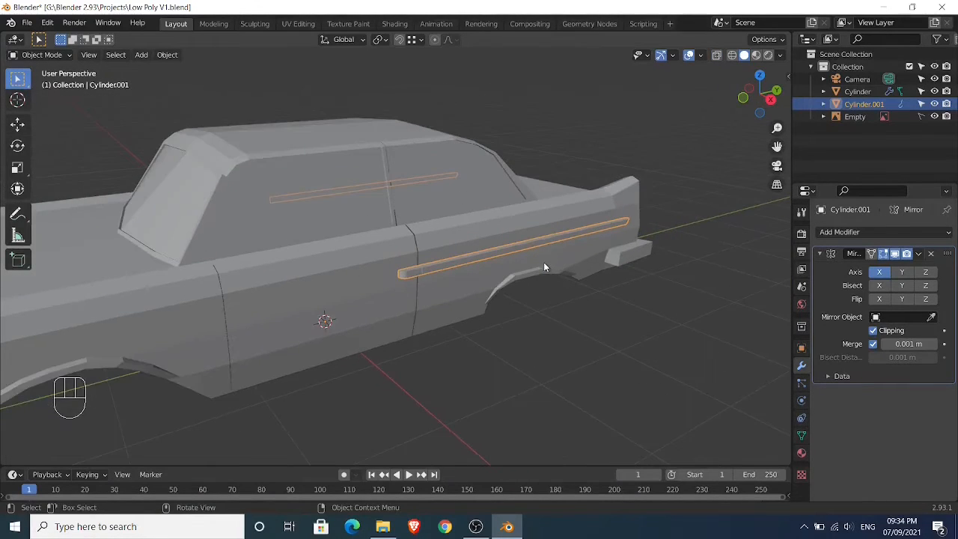
key(shift+d)
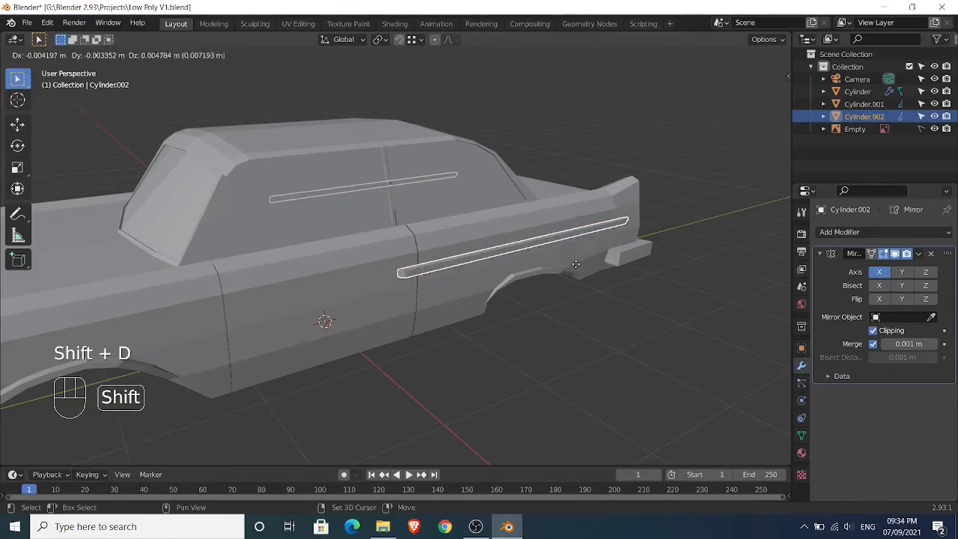
right_click(573, 275)
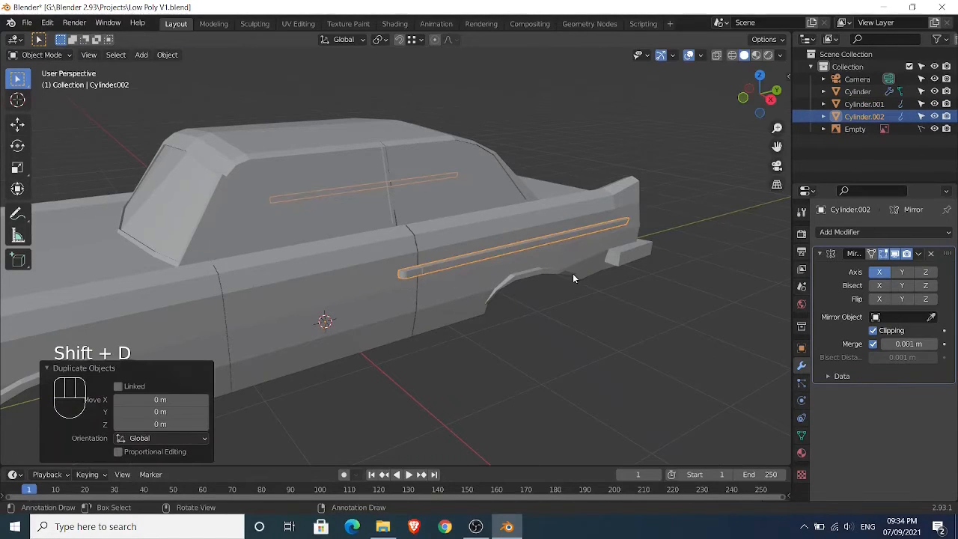
key(g)
key(y)
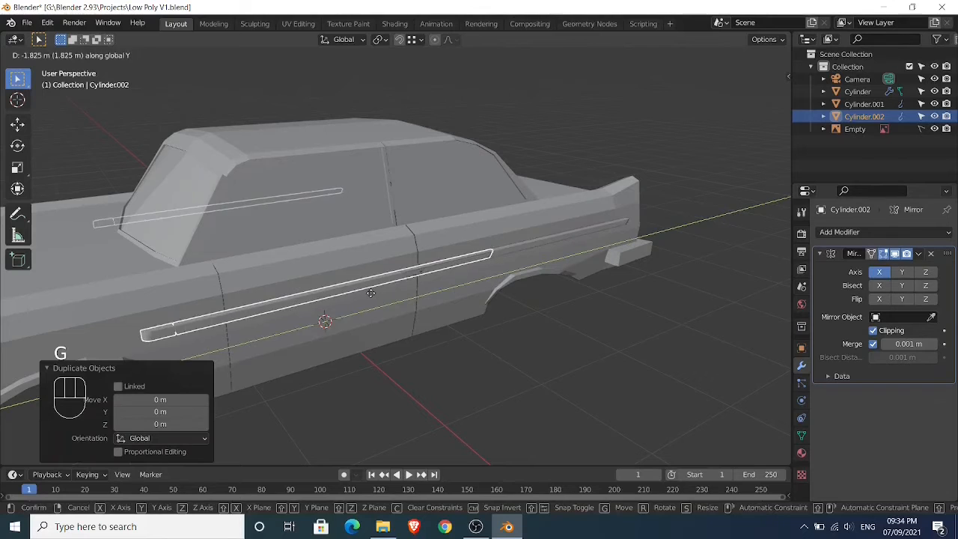
click(372, 294)
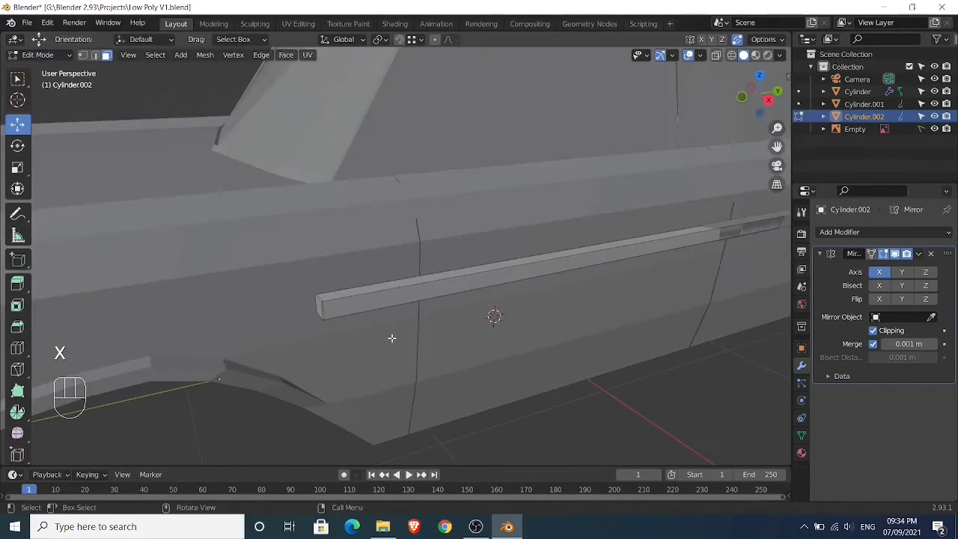
Leave mesh editing and shorten the front side trim strip along Y to a scale of 0.145
key(Tab)
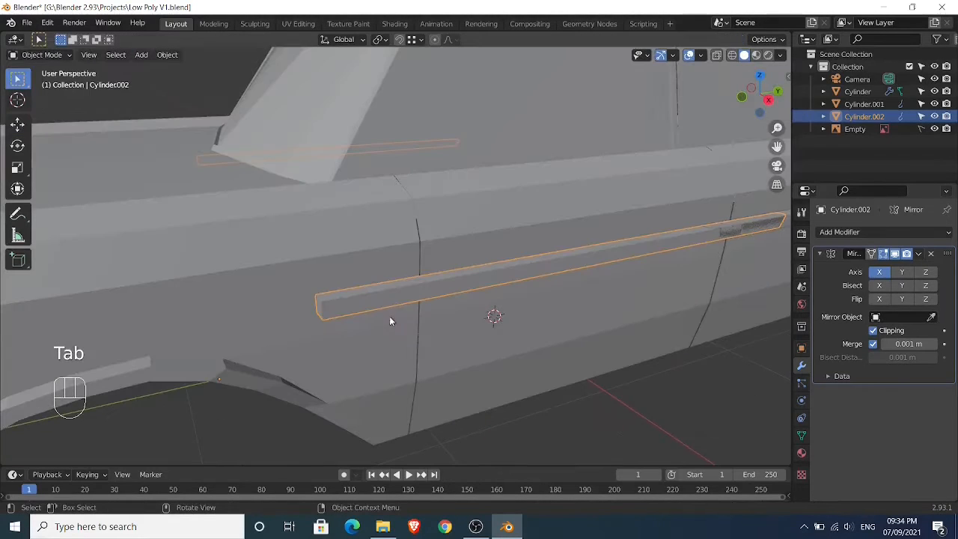
click(389, 303)
click(393, 304)
scroll(438, 307, down, 5)
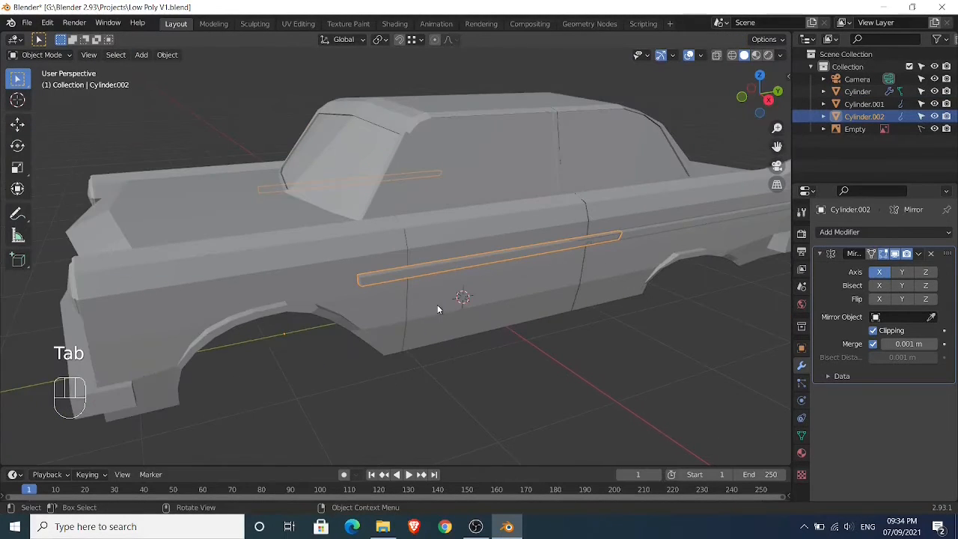
click(643, 237)
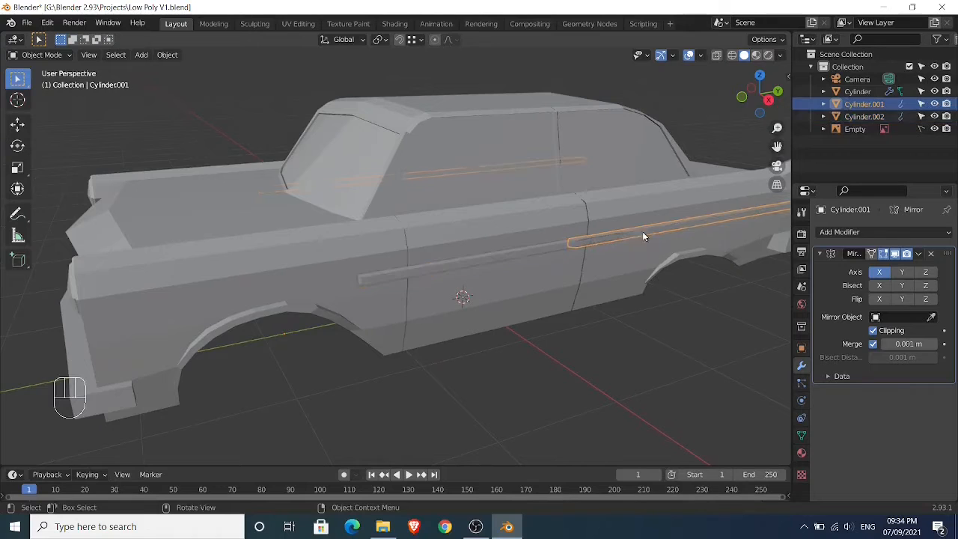
click(536, 254)
key(s)
key(y)
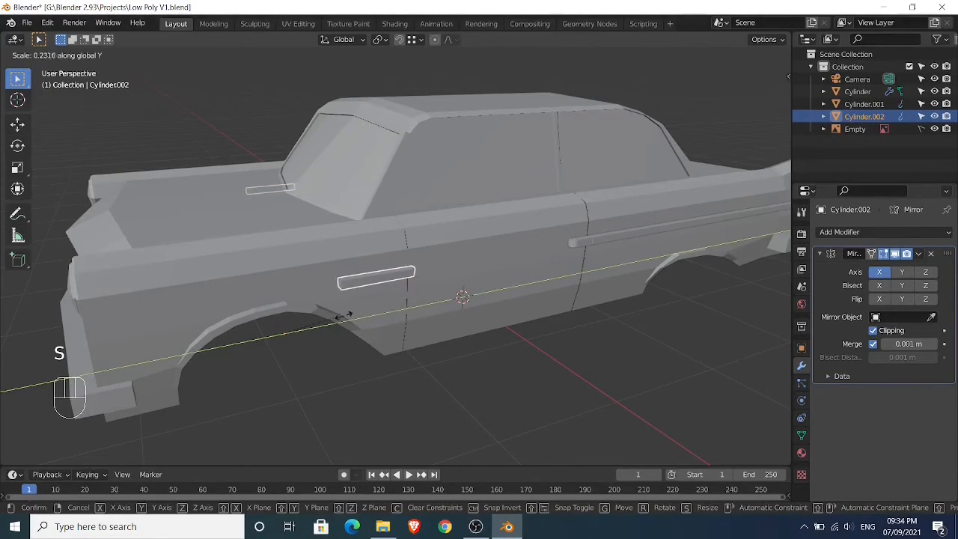
click(322, 325)
Compare the shortened strip with the side reference image using X-ray, and apply all of the strip's transforms
key(KP_3)
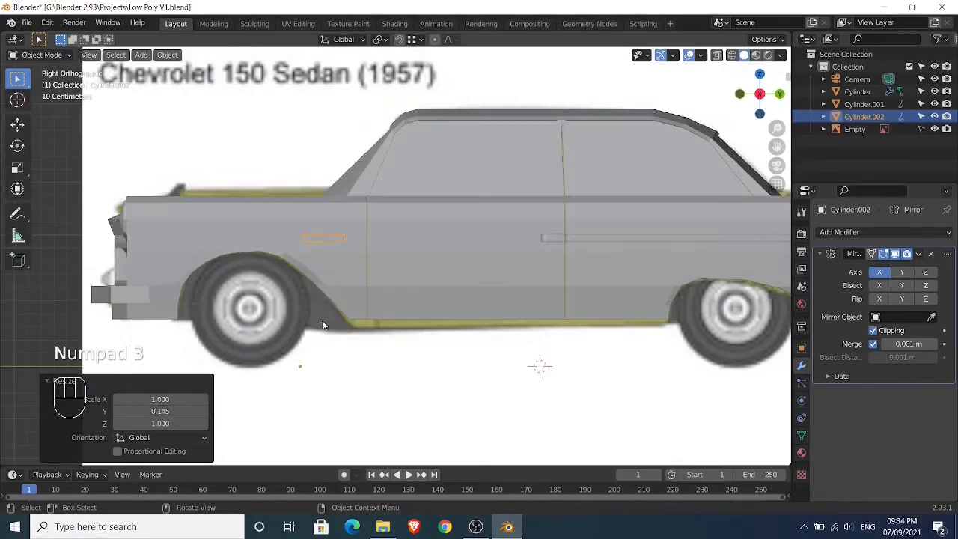
click(715, 56)
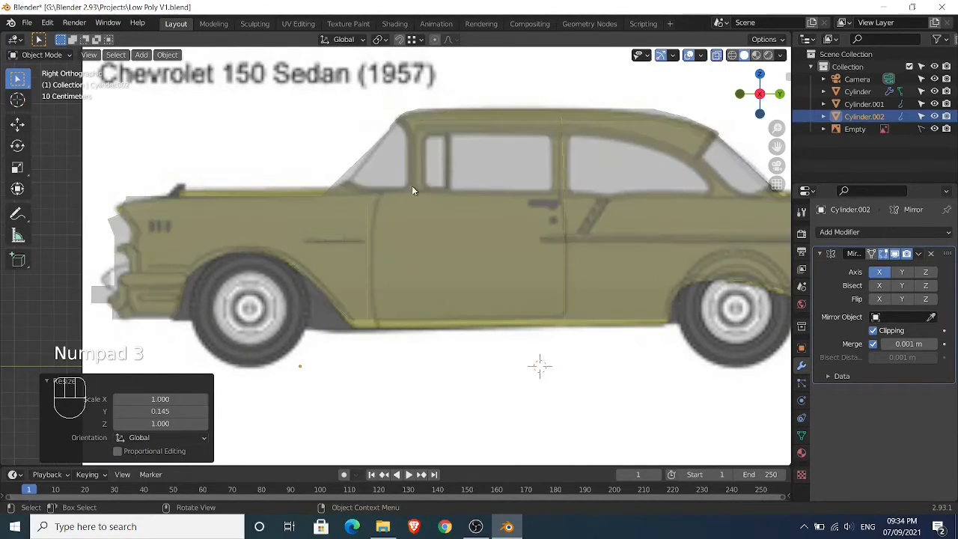
scroll(411, 186, up, 3)
shift+middle_drag(374, 225, 362, 291)
click(345, 265)
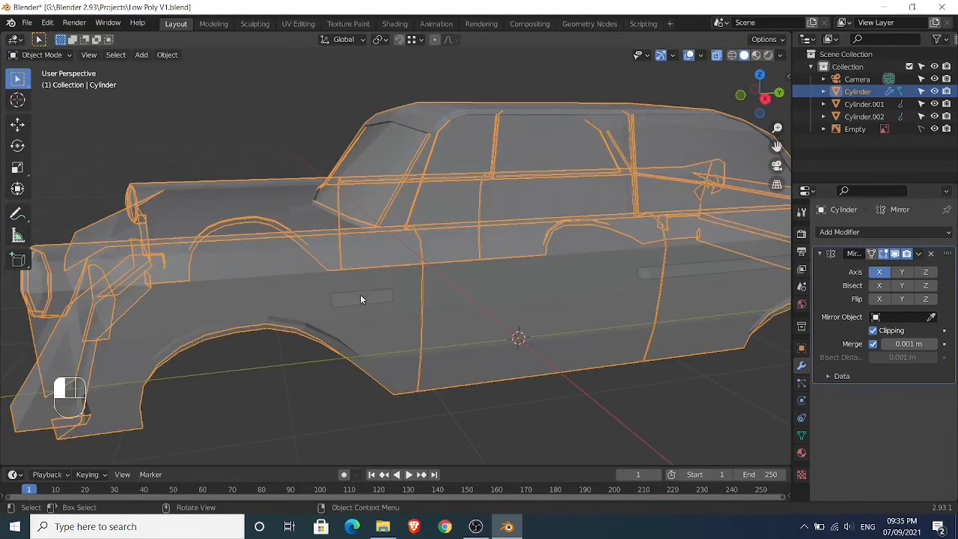
click(361, 298)
key(ctrl+a)
click(361, 298)
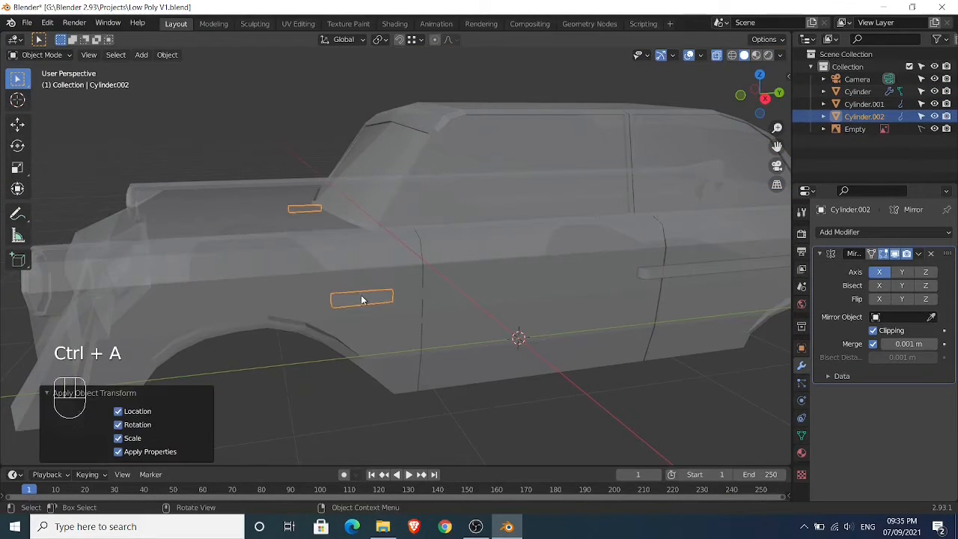
Move the short front trim strip about 0.038 m along Y towards the door
scroll(362, 299, up, 2)
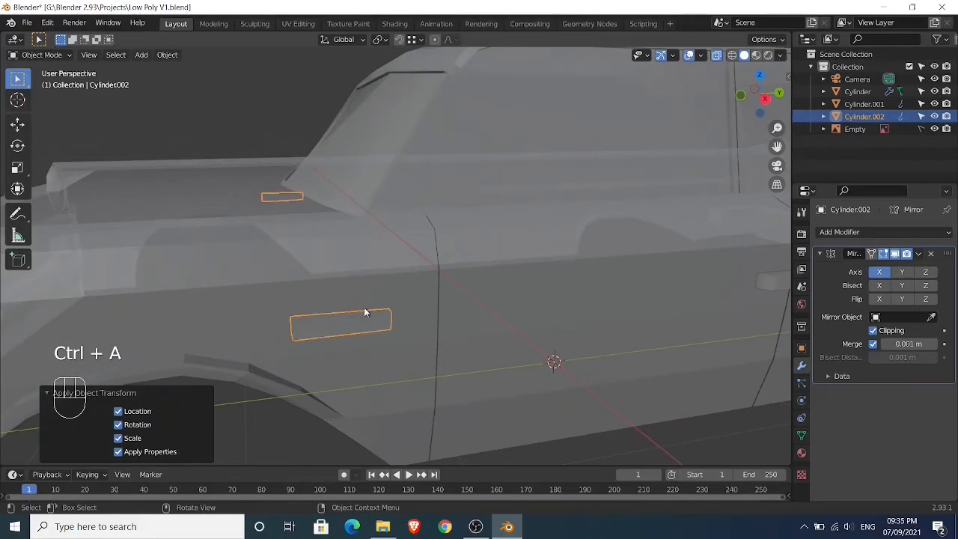
key(g)
key(y)
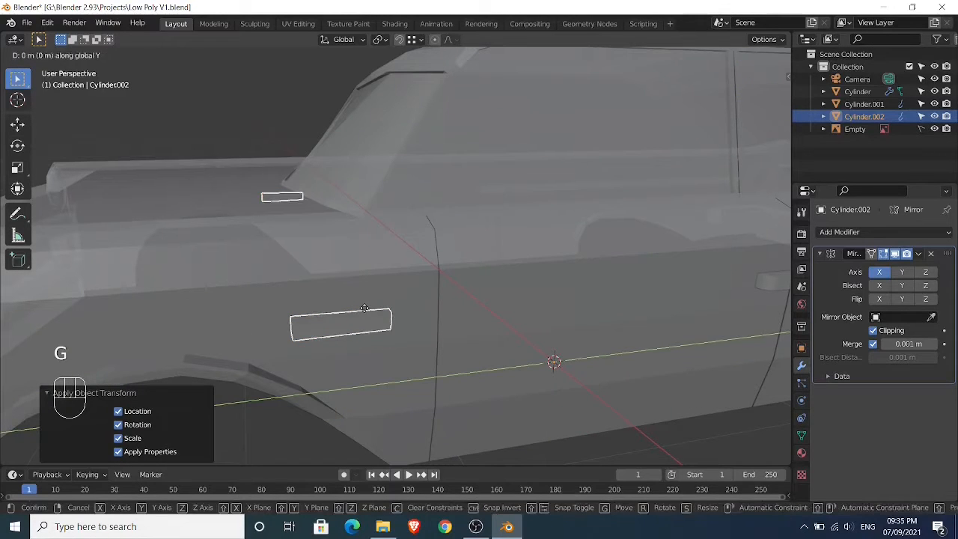
click(370, 314)
Set the short front trim strip's origin to its geometry
key(s)
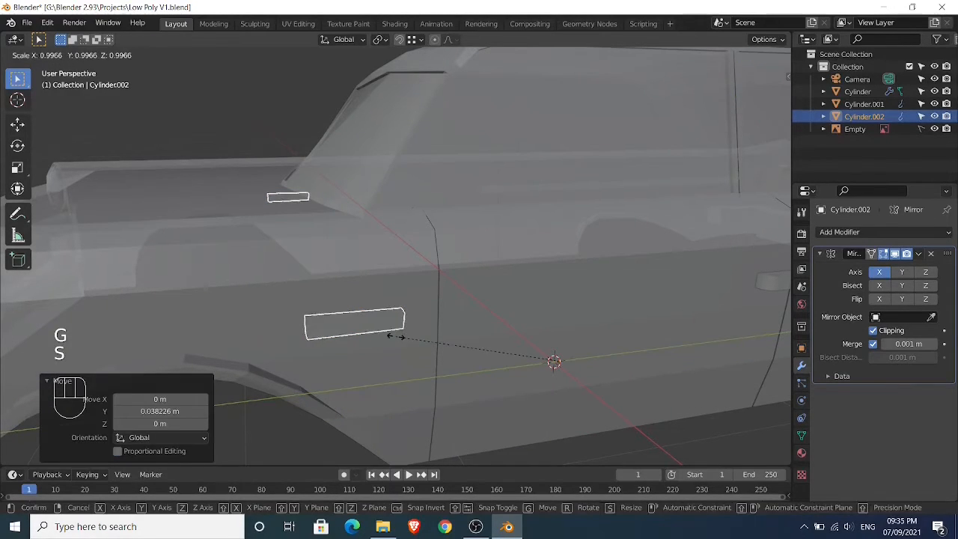
right_click(402, 343)
right_click(381, 333)
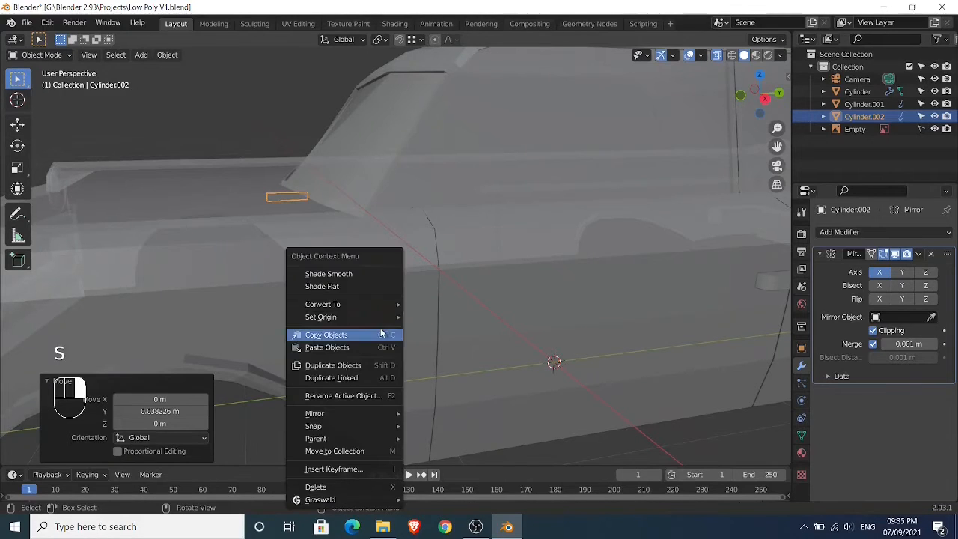
mouse_move(381, 317)
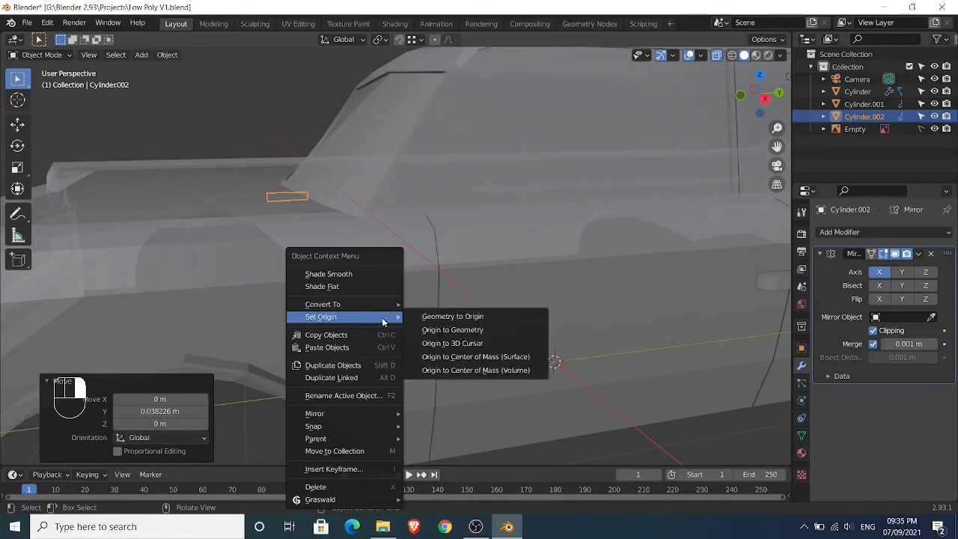
click(424, 329)
Lengthen the short front trim strip along Y to about 1.4 times its size
key(s)
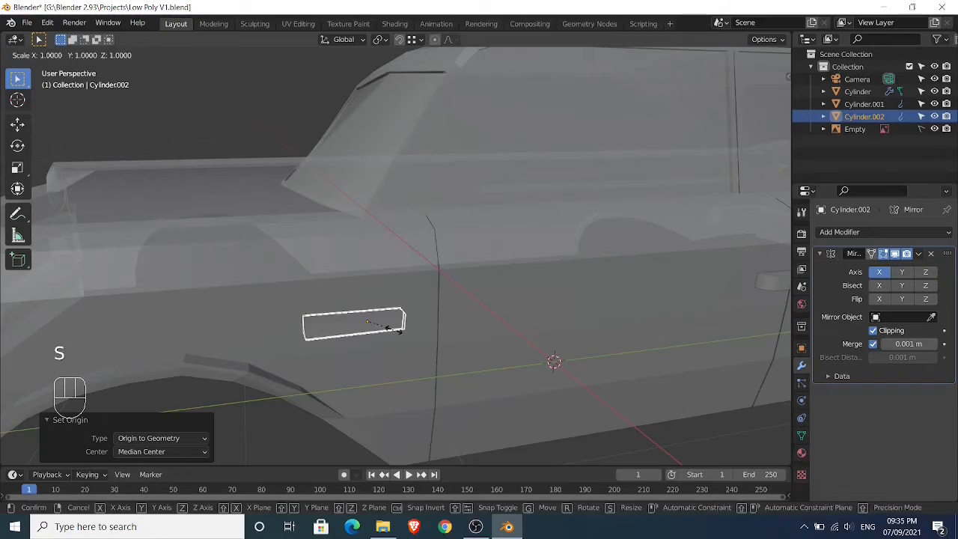
key(y)
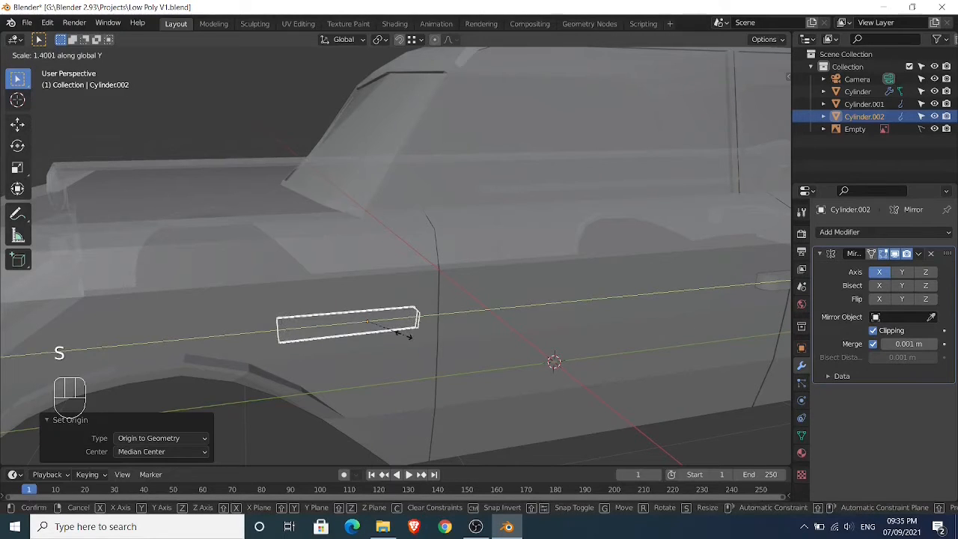
click(405, 334)
Dissolve the extra edge loop at the front end of the short trim strip
middle_drag(404, 335, 434, 332)
key(Tab)
scroll(475, 316, up, 3)
key(2)
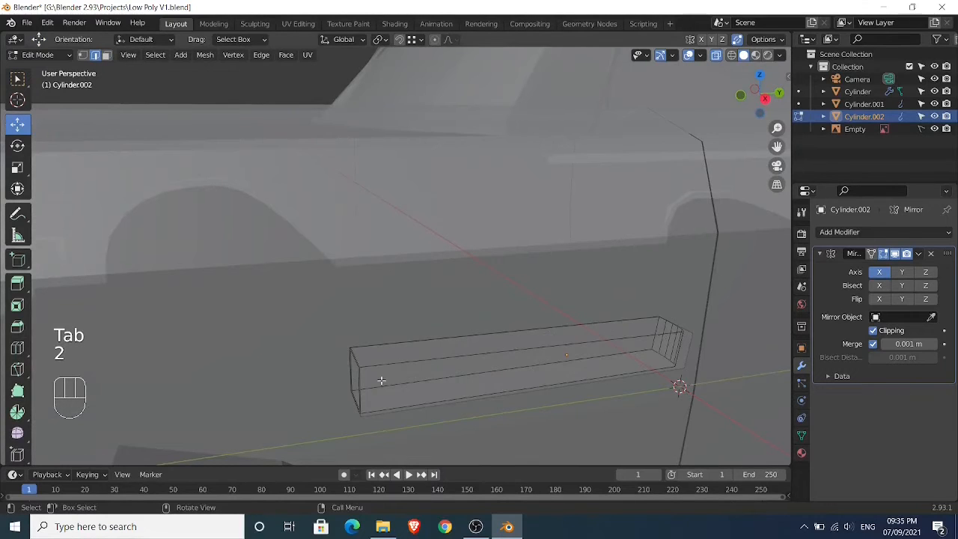
shift+middle_drag(367, 384, 421, 320)
scroll(377, 345, up, 4)
click(412, 324)
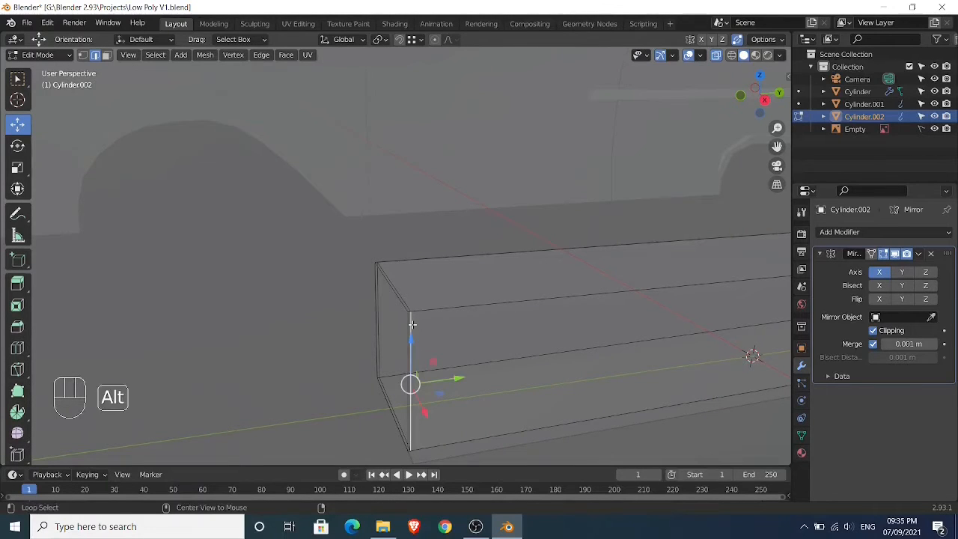
alt+click(412, 324)
key(x)
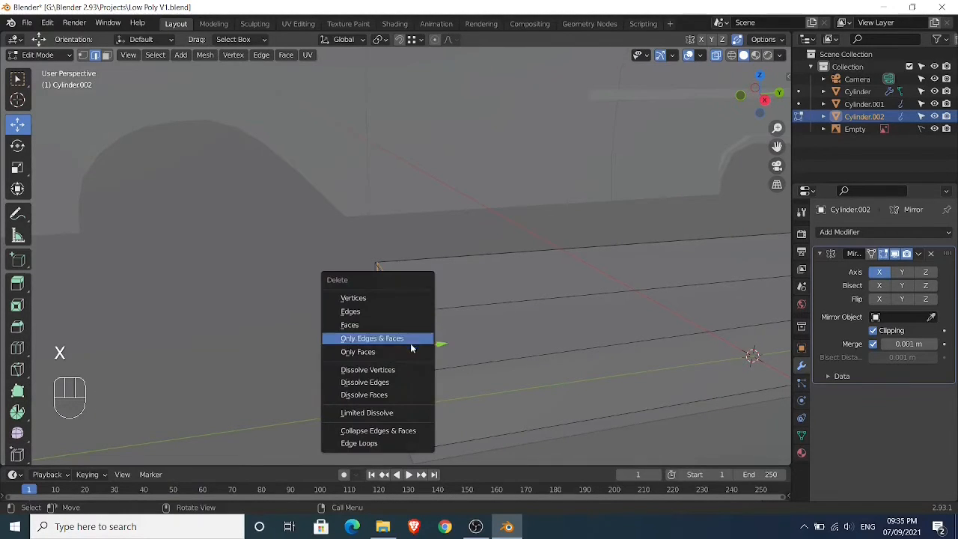
click(403, 382)
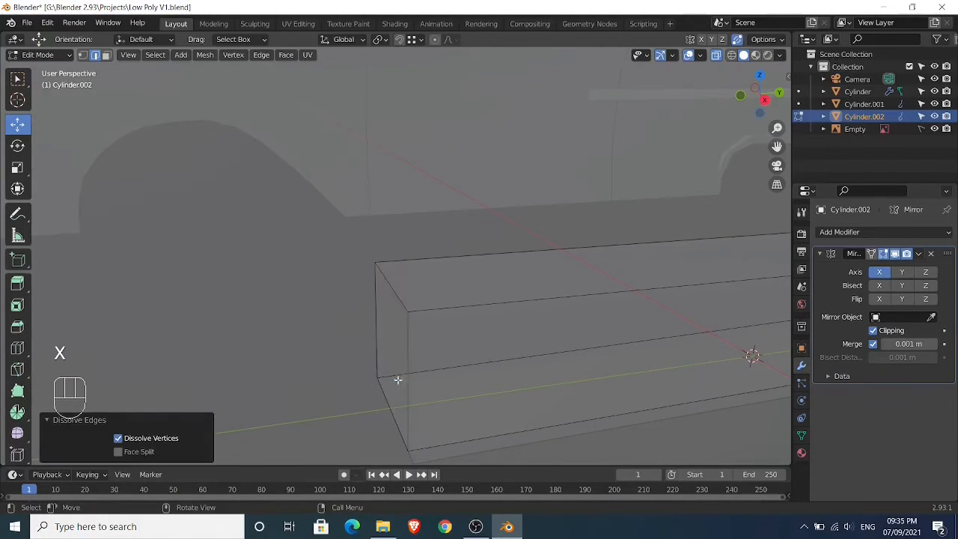
Dissolve the five intermediate vertical edges of the strip's rounded rear end to make it square
scroll(397, 379, down, 3)
shift+middle_drag(507, 332, 365, 299)
scroll(419, 297, up, 1)
scroll(416, 312, up, 1)
shift+middle_drag(365, 300, 459, 327)
scroll(430, 320, up, 1)
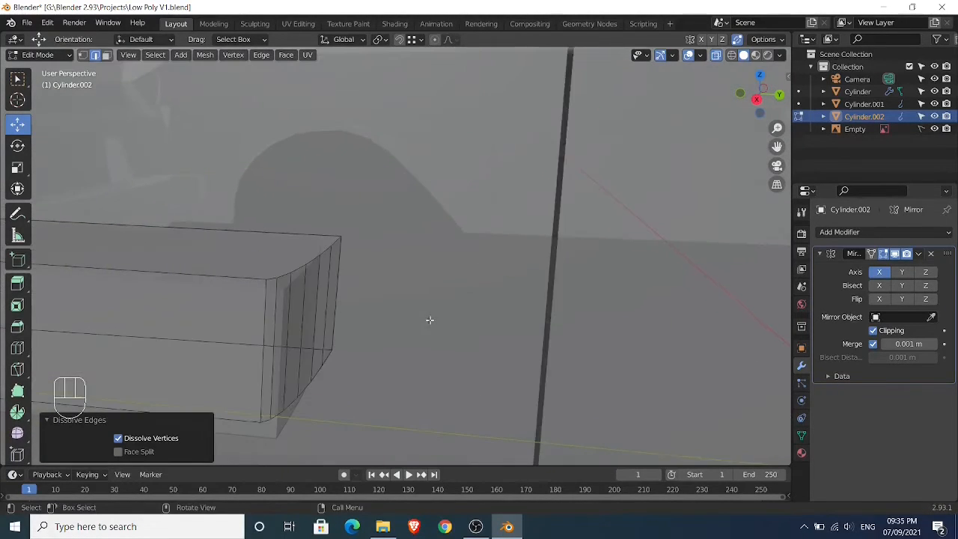
shift+click(274, 314)
shift+click(293, 303)
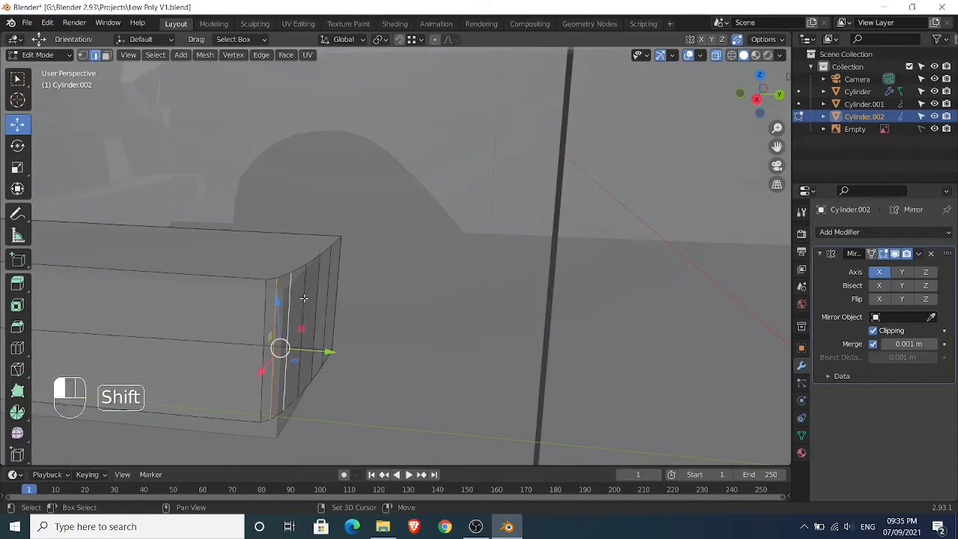
shift+click(306, 298)
shift+click(319, 292)
shift+click(330, 288)
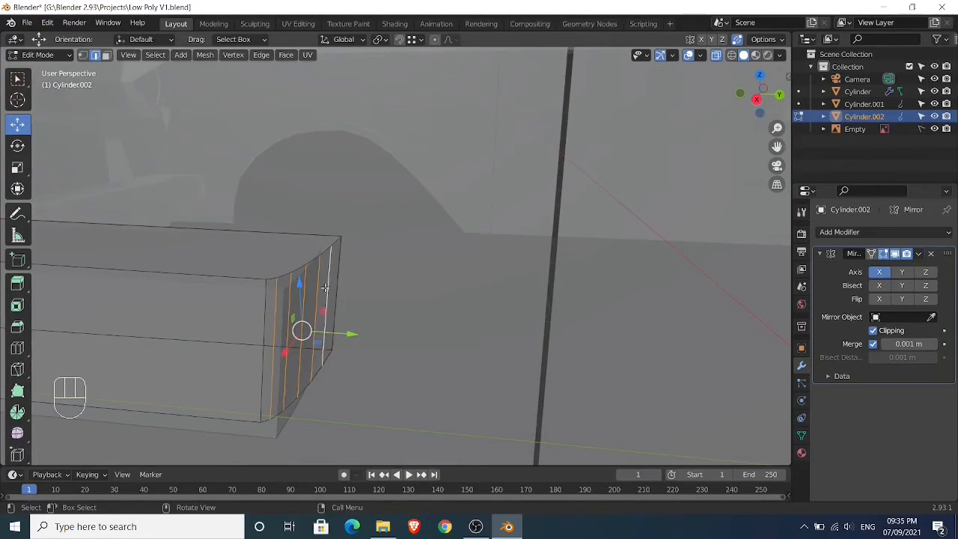
key(x)
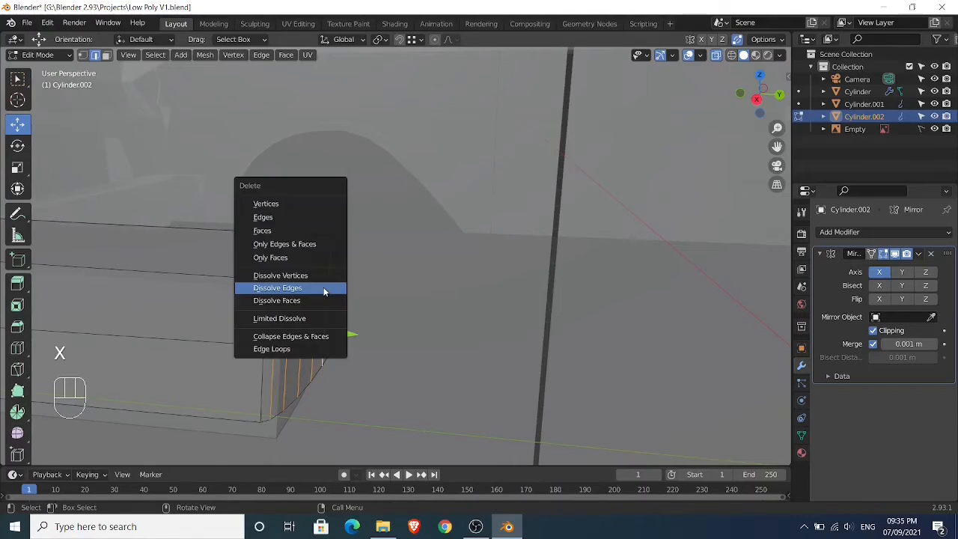
click(324, 289)
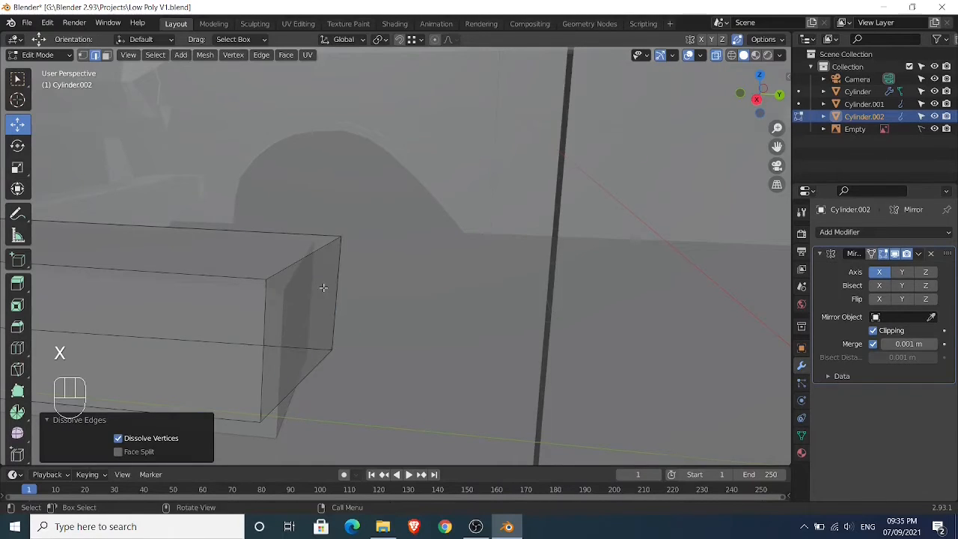
Bevel the outer vertical edge at the strip's rear end with 3 segments
middle_drag(323, 287, 328, 290)
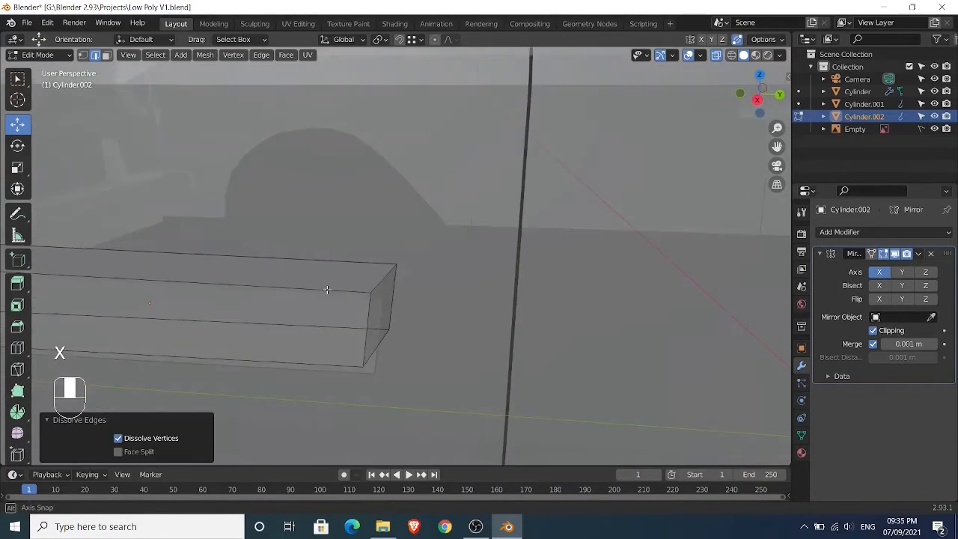
click(369, 317)
key(ctrl+b)
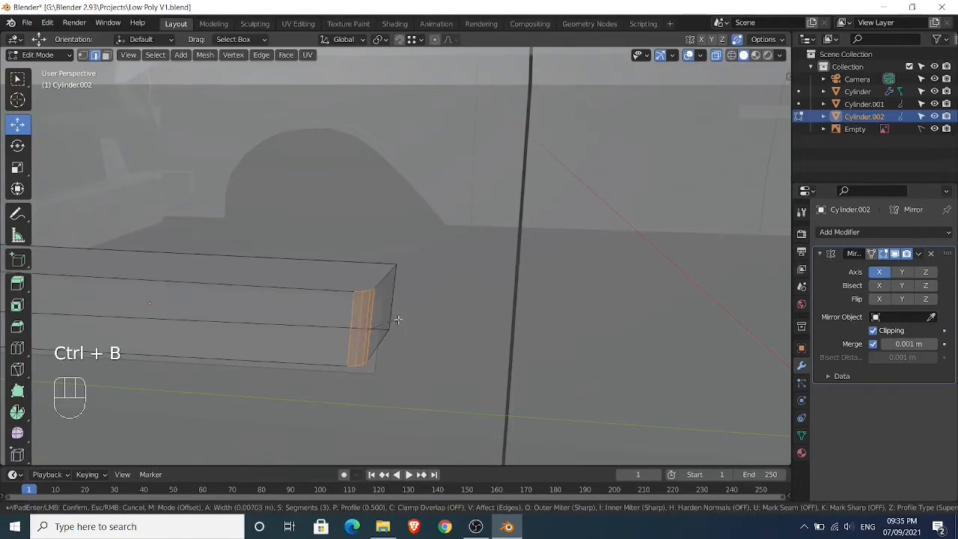
click(457, 367)
Bevel the outer vertical edge at the strip's front end with 3 segments and leave mesh editing
scroll(412, 323, down, 4)
shift+middle_drag(262, 335, 402, 308)
scroll(383, 312, up, 4)
click(300, 311)
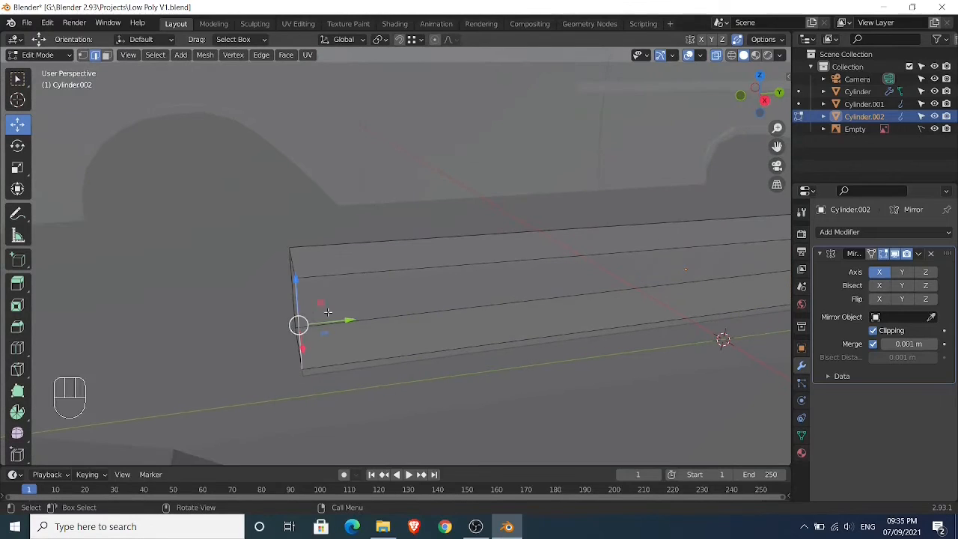
key(ctrl+b)
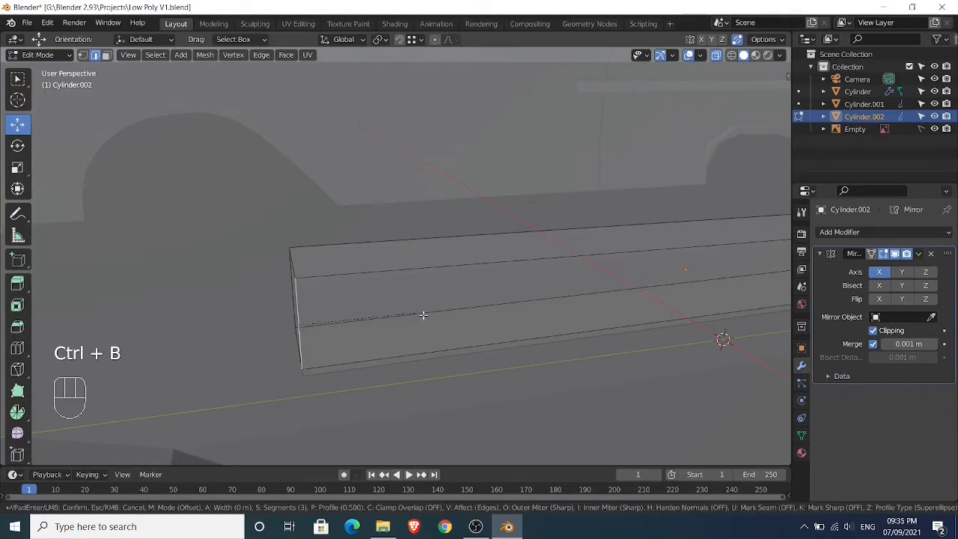
click(511, 350)
key(Tab)
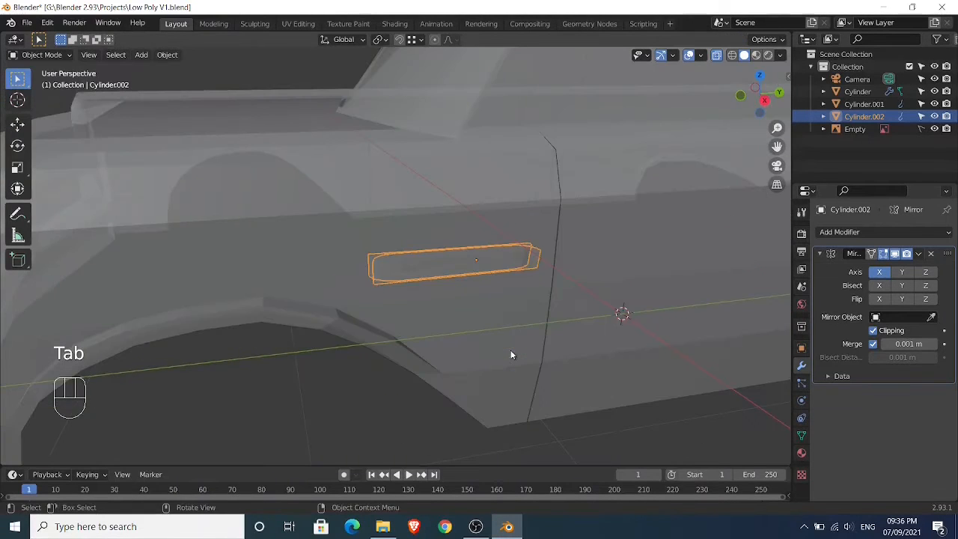
Check the strip's Mirror modifier by toggling its viewport display, and set its mirror object to the car body, Cylinder
mouse_move(510, 349)
middle_down()
mouse_move(522, 357)
mouse_move(513, 362)
middle_up()
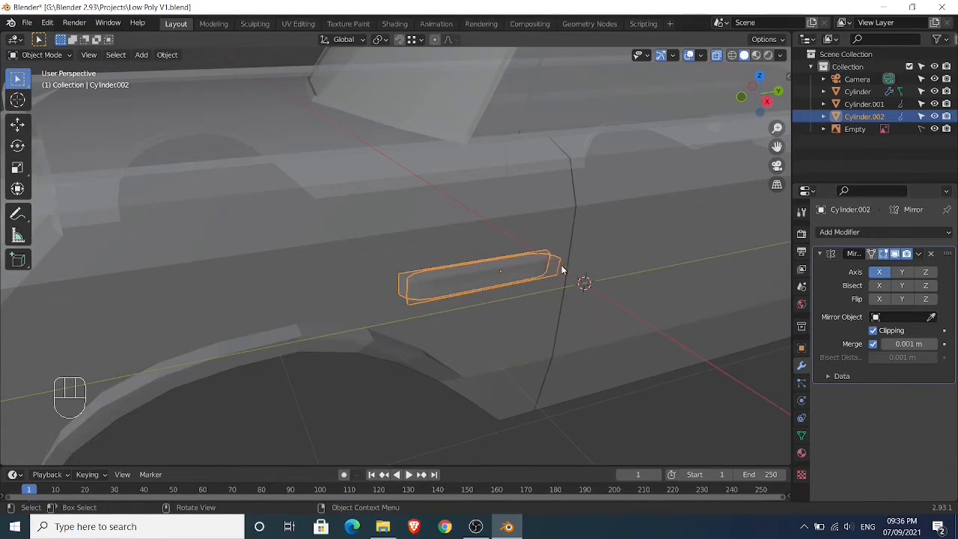
click(895, 255)
click(896, 254)
click(895, 255)
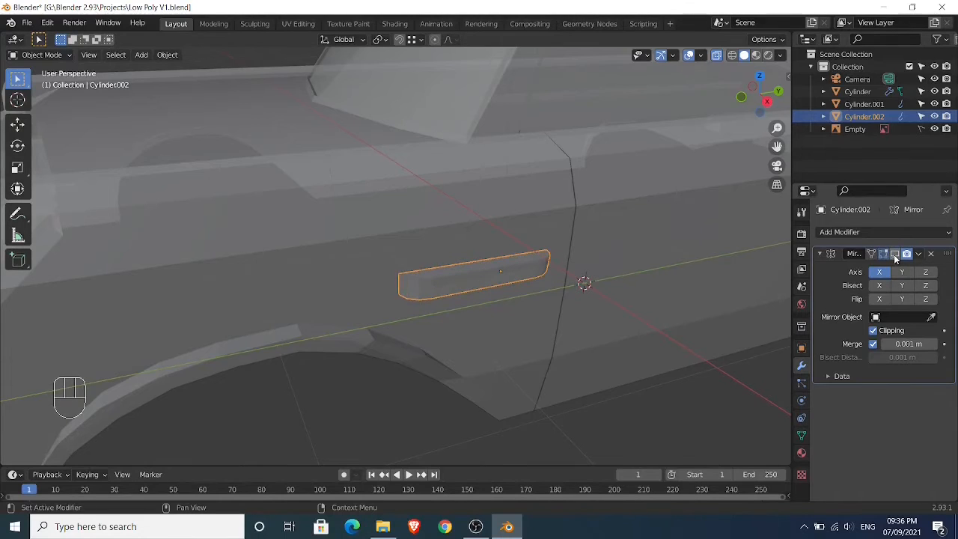
click(896, 254)
click(930, 316)
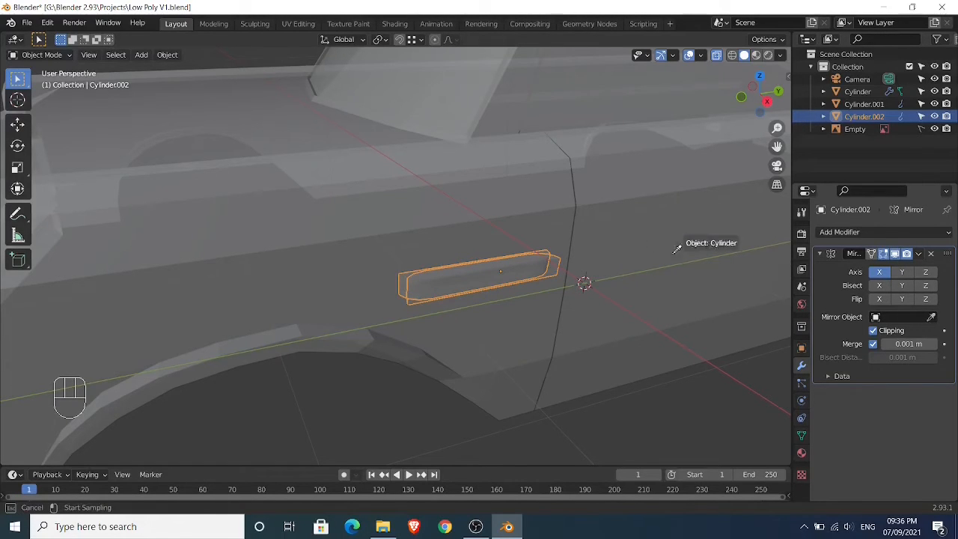
click(533, 217)
Deselect the trim strip, turn off X-ray and review the whole car
key(Tab)
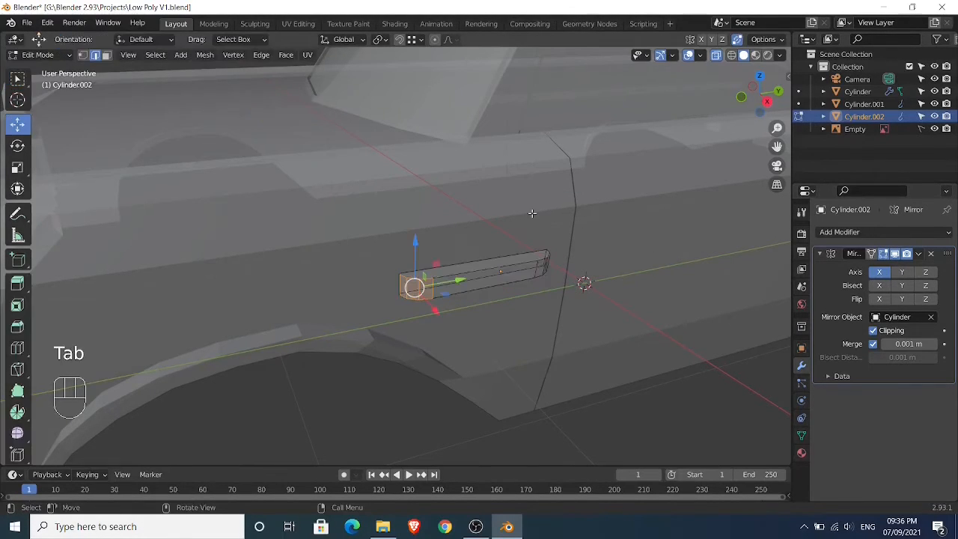
scroll(532, 212, down, 4)
key(Tab)
click(573, 342)
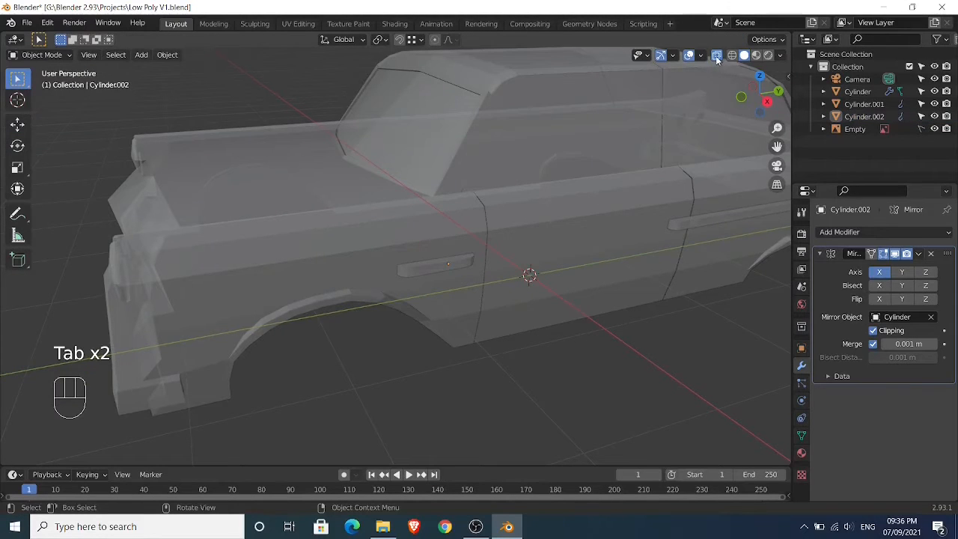
click(716, 55)
middle_drag(632, 198, 541, 221)
shift+middle_drag(462, 262, 504, 253)
scroll(510, 253, up, 3)
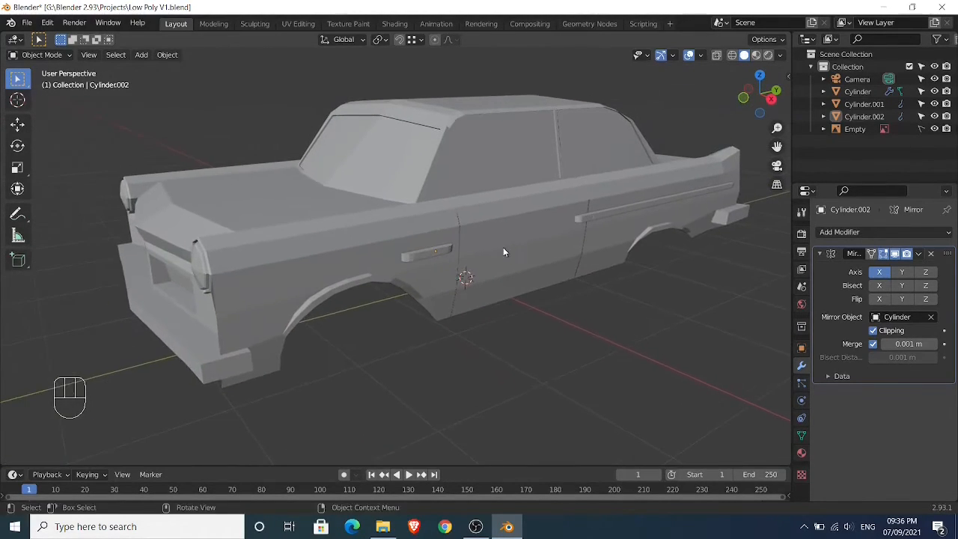
Duplicate the front fender's trim strip and move the copy about 1.24 m along negative Y, towards the headlight
click(435, 255)
key(shift+d)
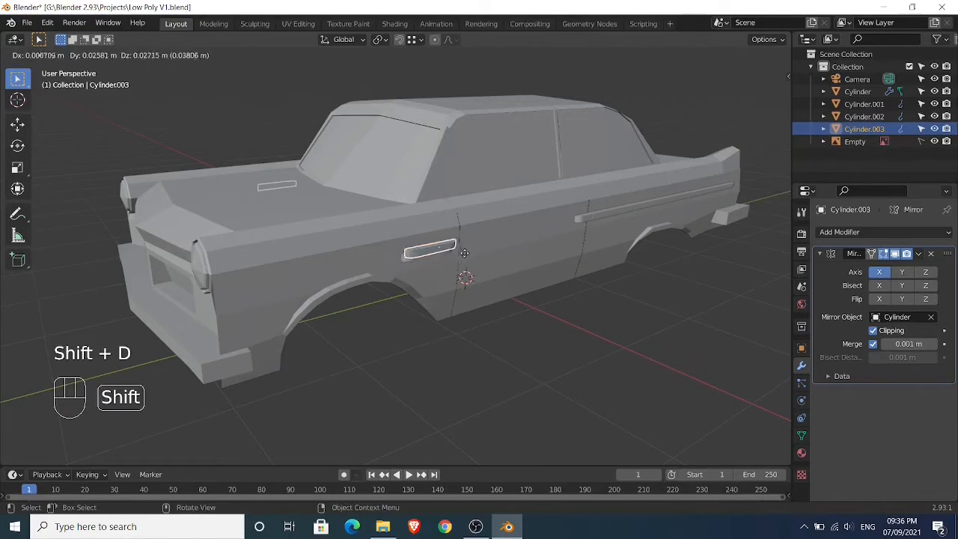
right_click(460, 267)
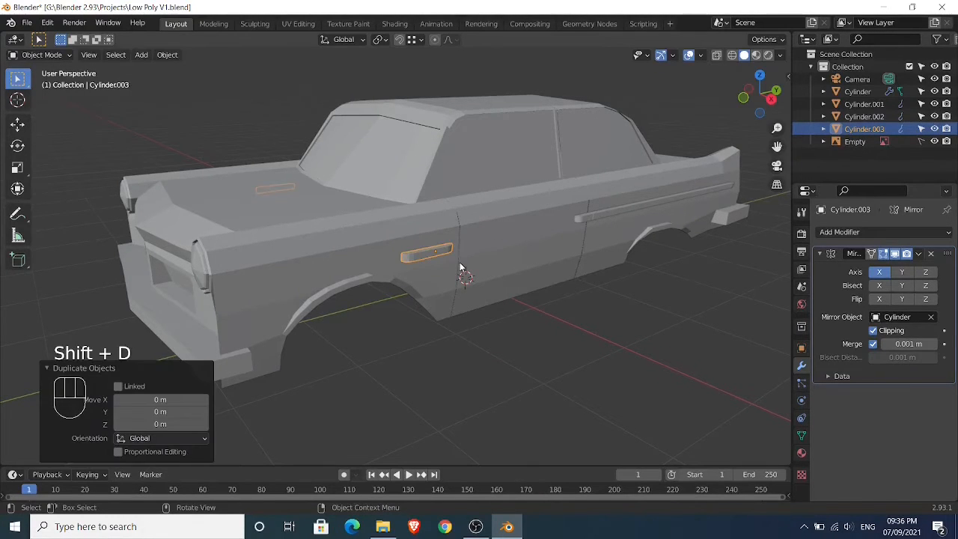
key(g)
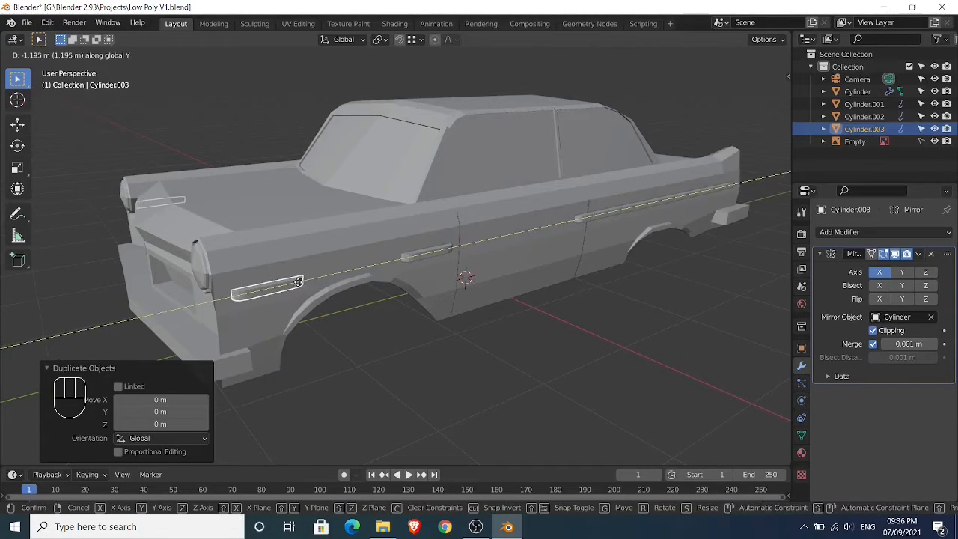
click(295, 287)
Set the copied strip's origin to its geometry
shift+middle_drag(294, 286, 399, 290)
scroll(366, 260, up, 3)
scroll(401, 265, up, 1)
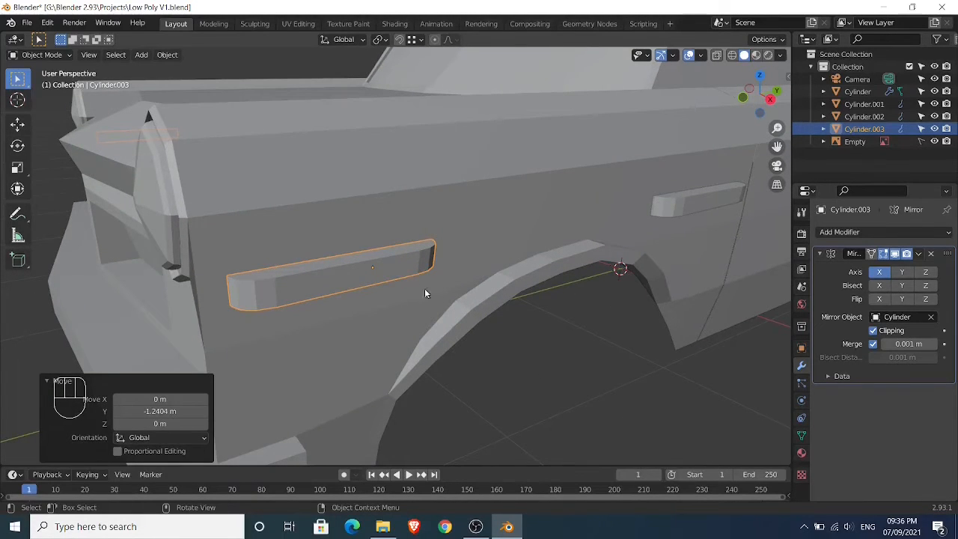
click(384, 274)
right_click(384, 272)
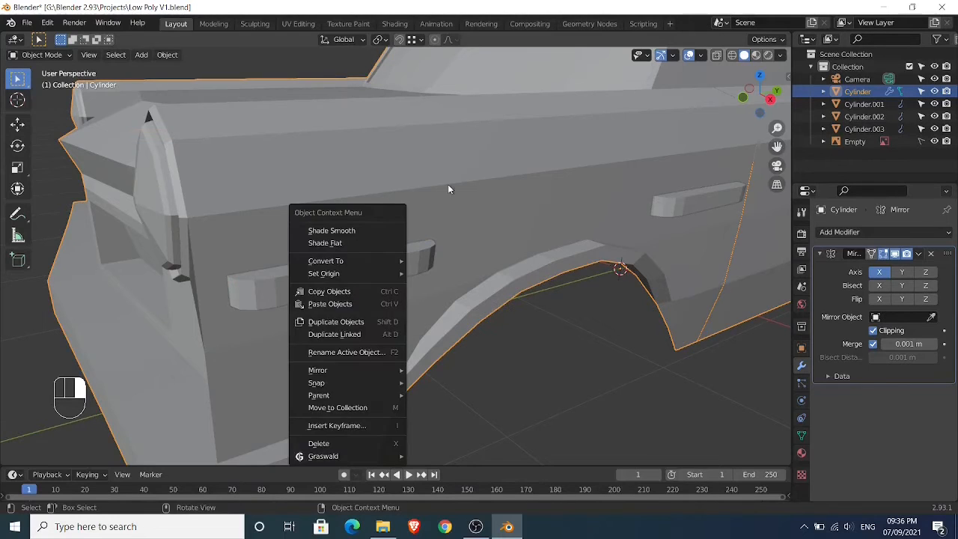
key(Escape)
right_click(371, 276)
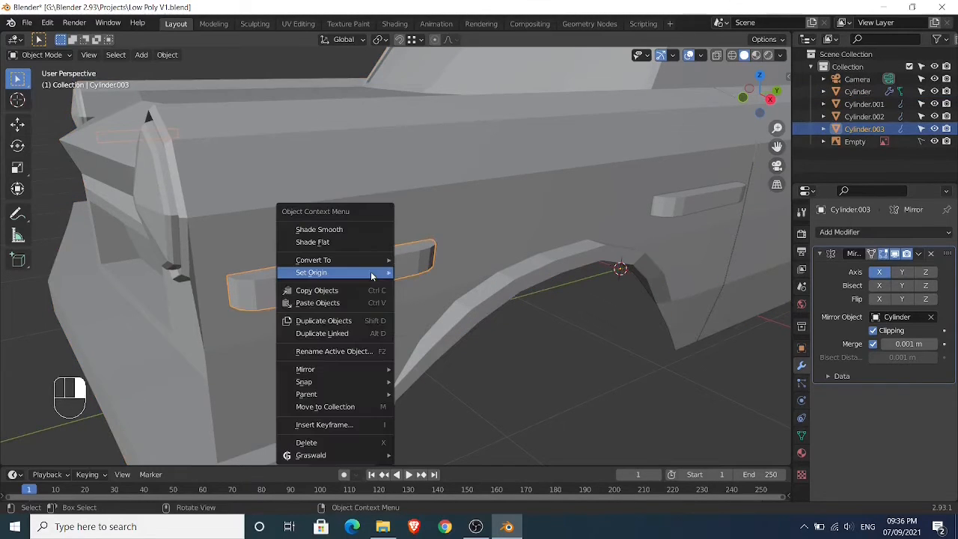
mouse_move(371, 272)
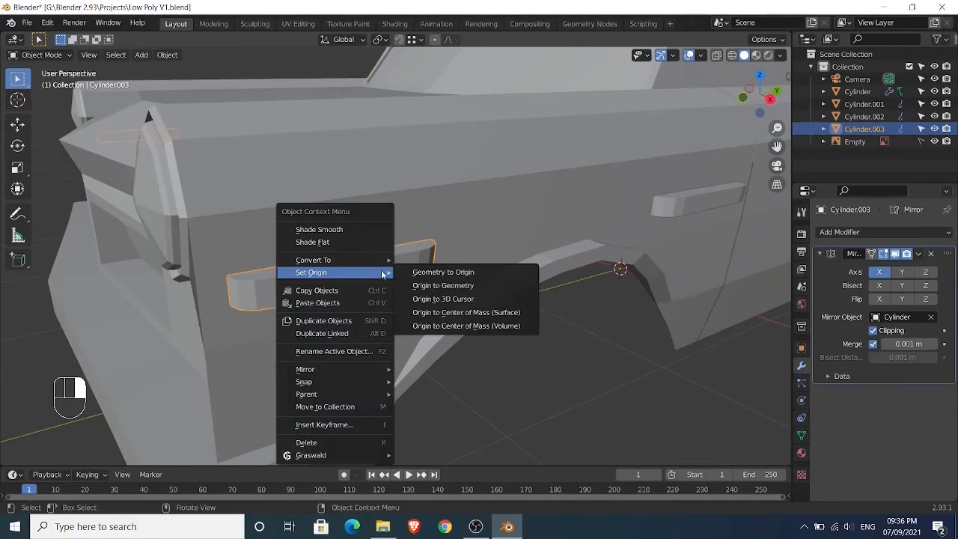
click(422, 286)
Shorten the copied strip by scaling it along the Y axis to about 0.304
key(s)
key(y)
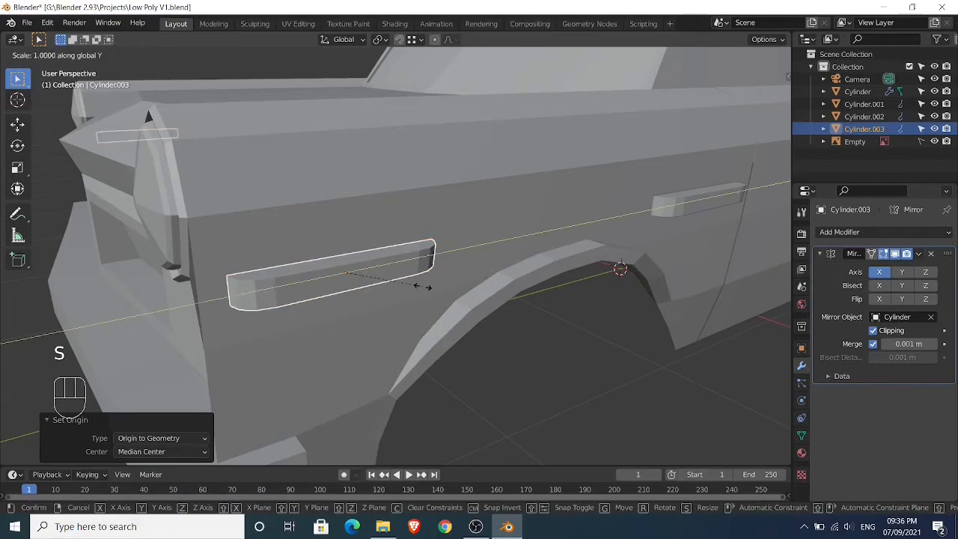
click(373, 278)
Move the shortened strip about 0.014 m along negative X into the fender surface, then deselect it
scroll(372, 277, down, 2)
middle_drag(371, 277, 421, 278)
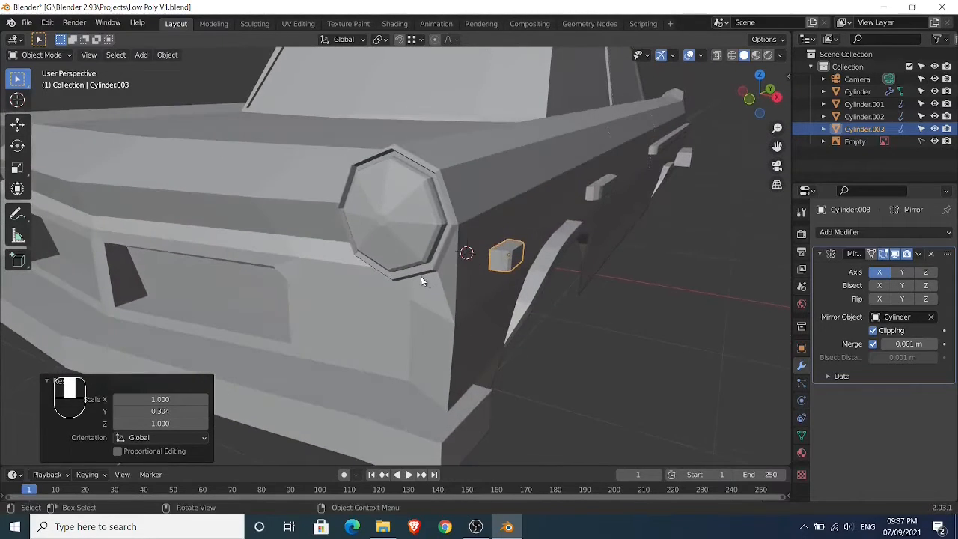
key(g)
key(x)
click(489, 320)
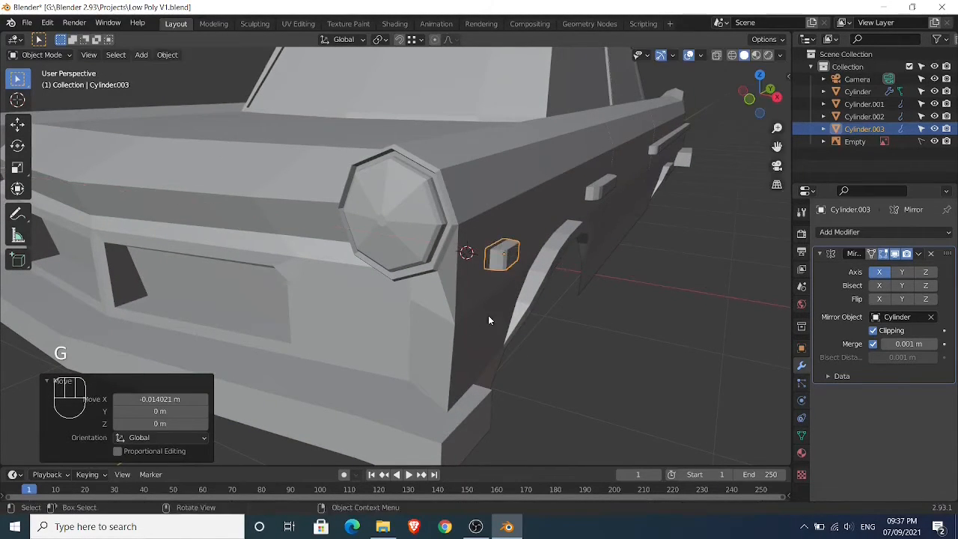
middle_drag(489, 320, 465, 327)
click(509, 329)
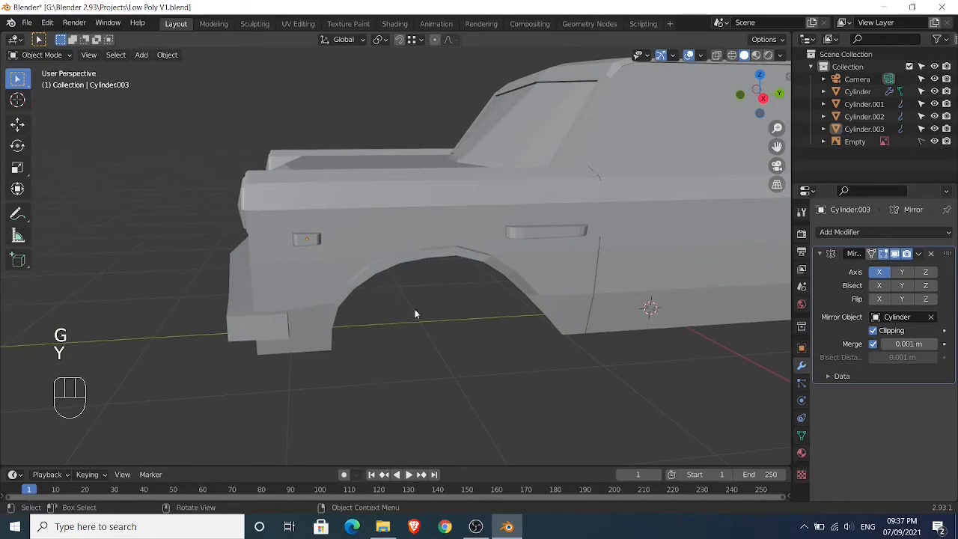
Move the shortened strip slightly further forward along the Y axis and deselect it to review the car
click(319, 240)
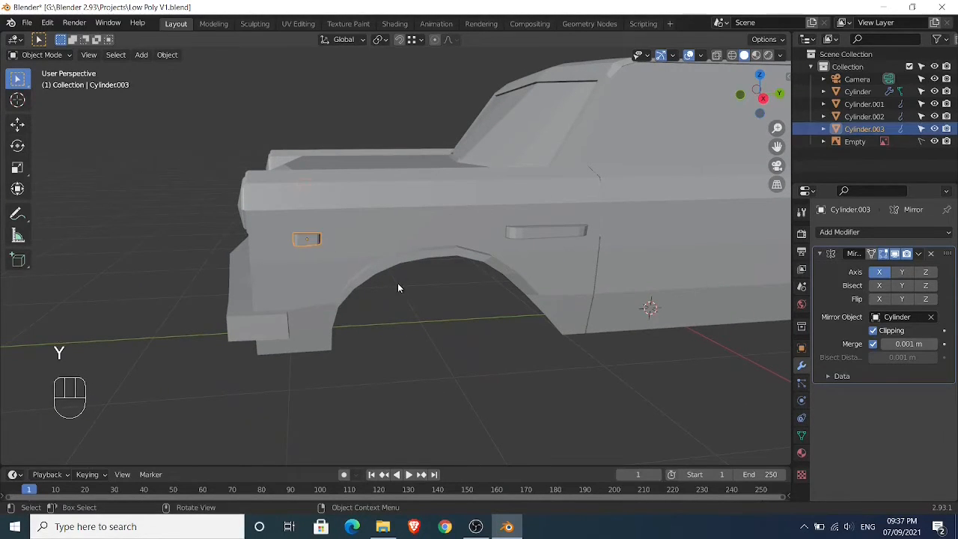
key(g)
key(y)
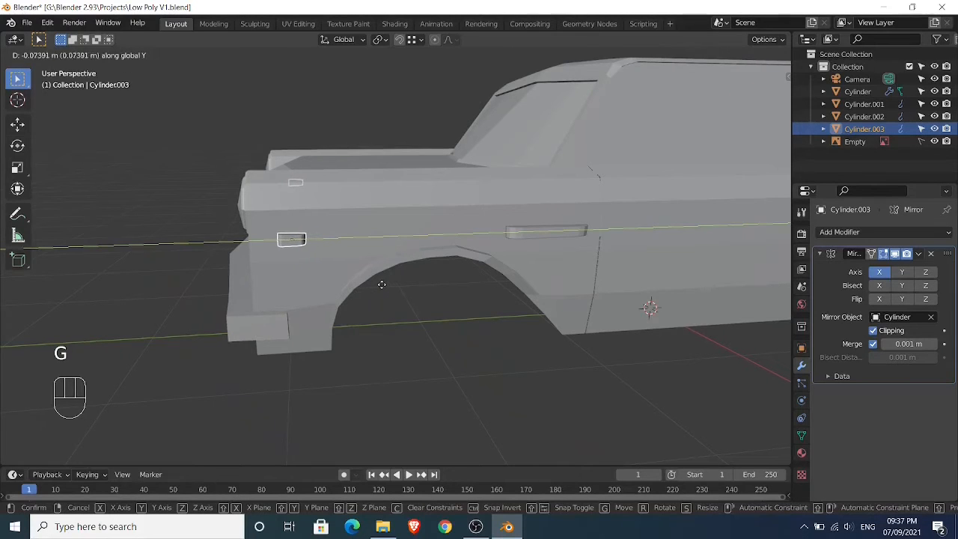
click(379, 284)
middle_drag(379, 284, 490, 299)
click(445, 316)
scroll(459, 292, down, 2)
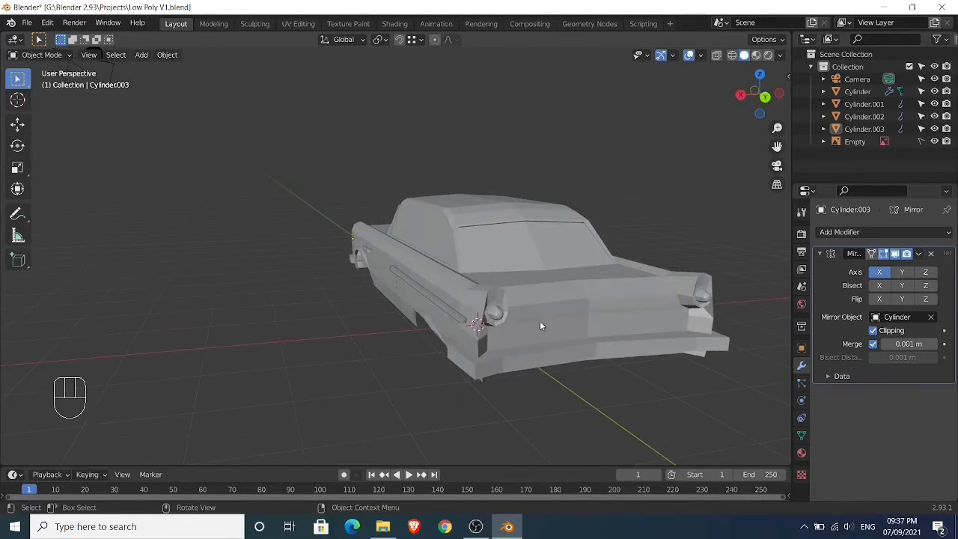
Open the car body's mesh for editing and add one vertical loop cut across its rear half, with a slide factor of about 0.103
key(Tab)
key(Tab)
click(583, 326)
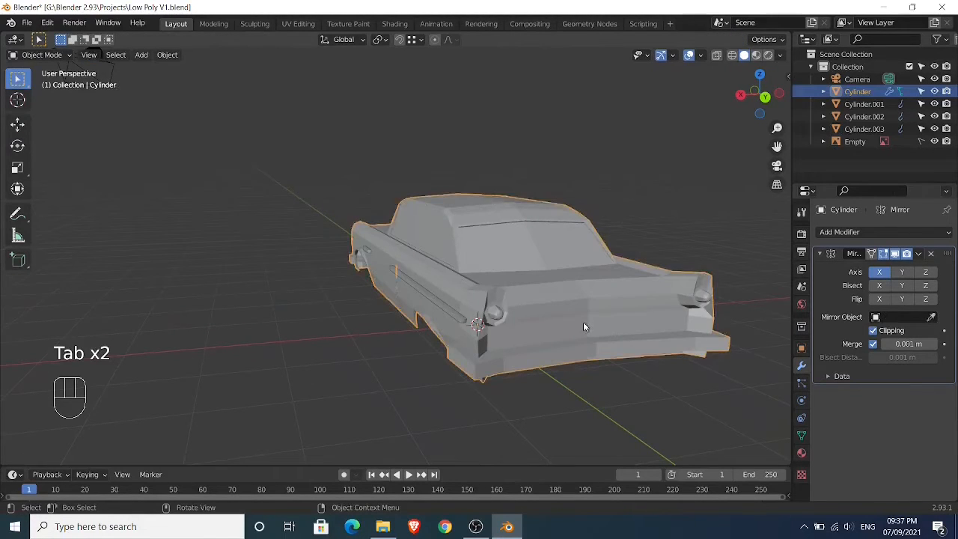
key(Tab)
shift+middle_drag(584, 326, 644, 117)
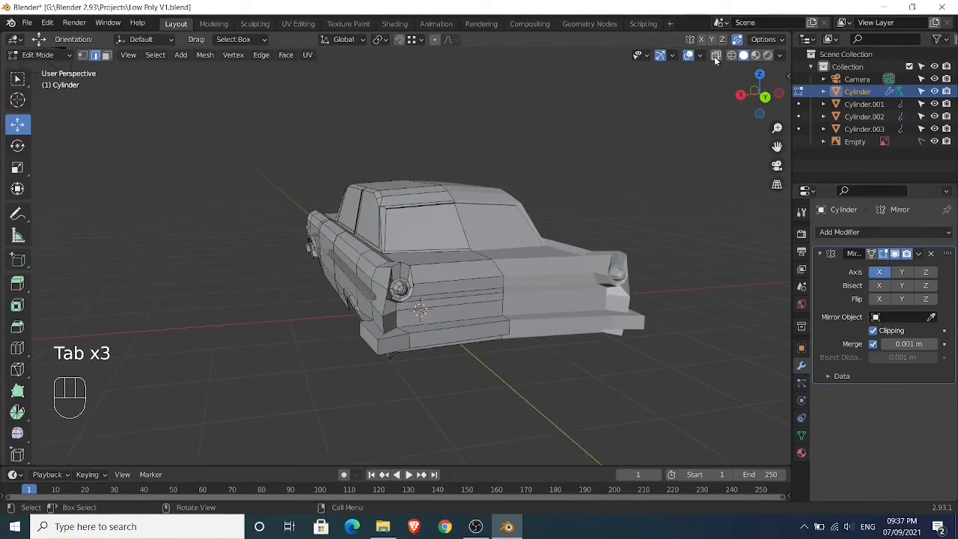
middle_drag(621, 225, 558, 242)
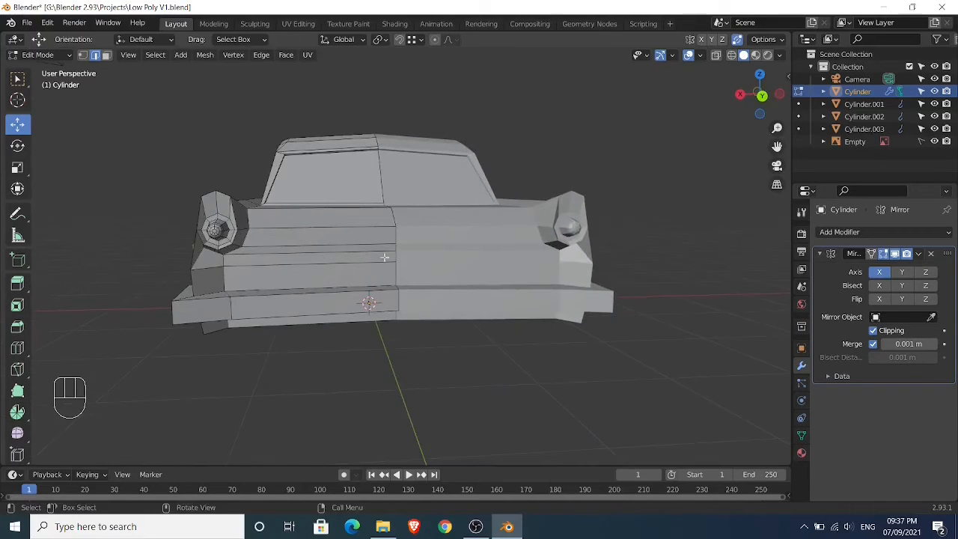
key(ctrl+r)
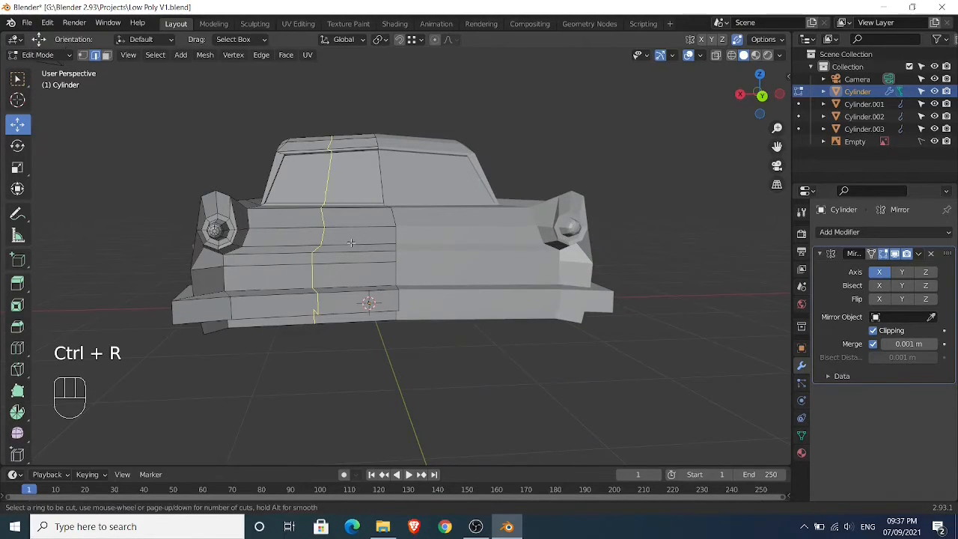
click(351, 243)
click(358, 243)
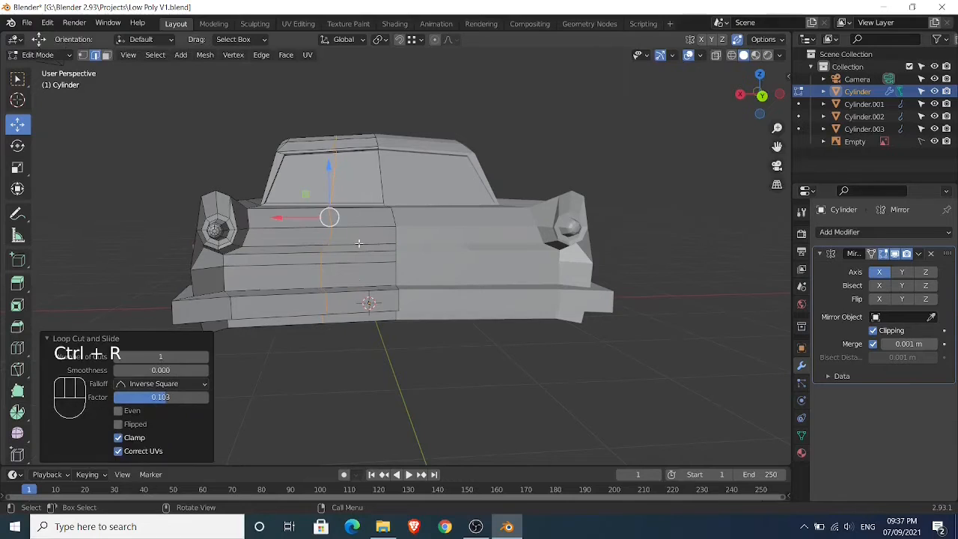
Select the two rear panel faces beside the centreline above the bumper and inset them about 0.01 m
scroll(356, 288, up, 4)
scroll(358, 291, down, 5)
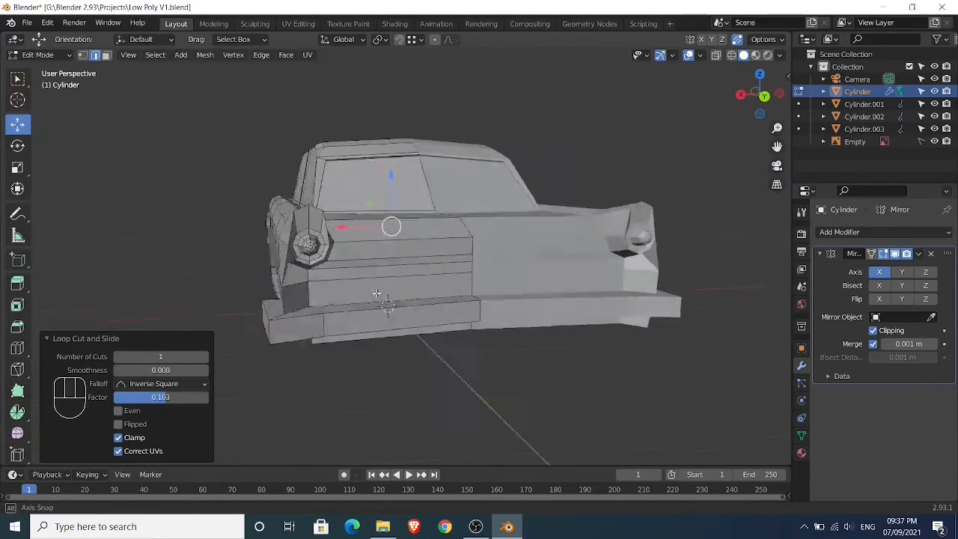
middle_drag(357, 291, 427, 295)
scroll(384, 273, up, 3)
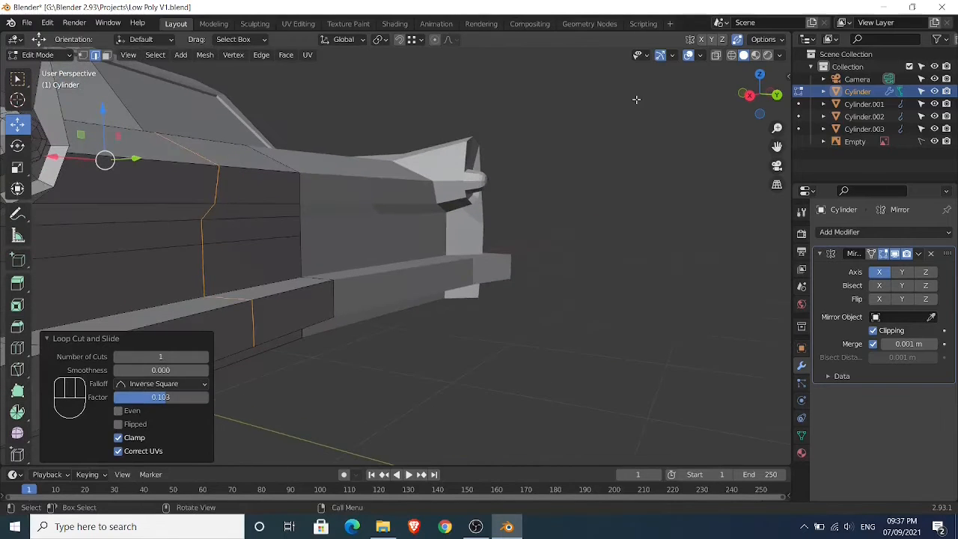
key(1)
middle_drag(413, 164, 502, 161)
shift+middle_drag(502, 161, 386, 185)
shift+middle_drag(386, 185, 392, 211)
key(3)
scroll(392, 210, up, 4)
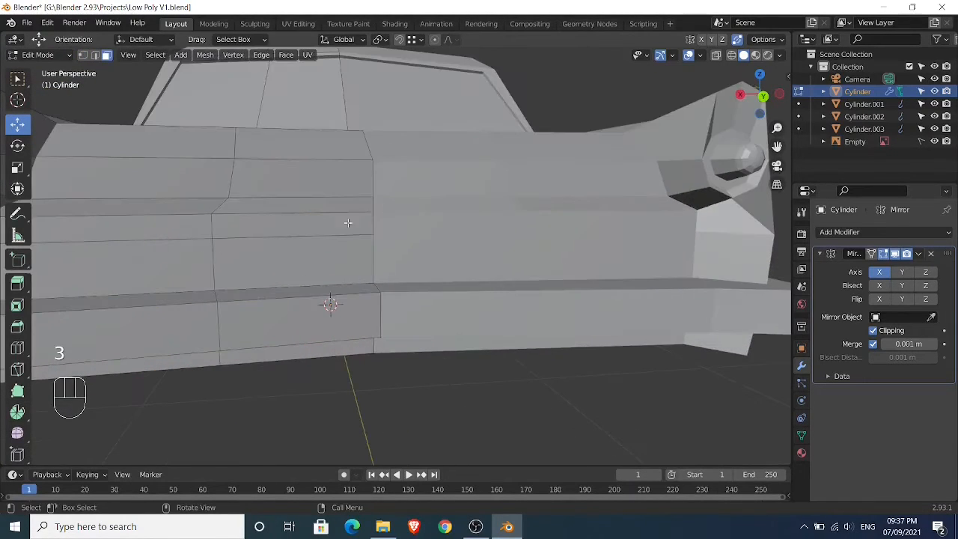
click(349, 223)
shift+click(331, 251)
middle_drag(332, 250, 495, 258)
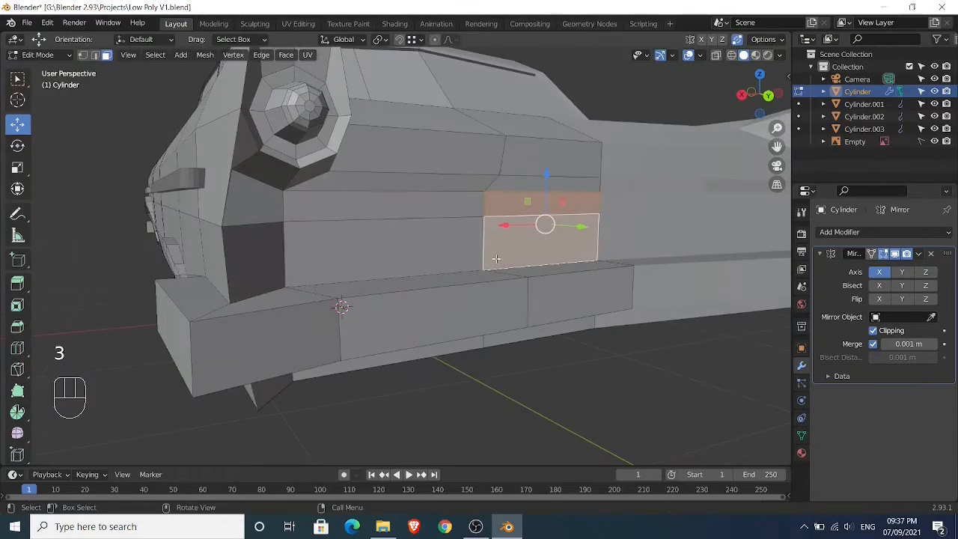
shift+middle_drag(562, 286, 540, 261)
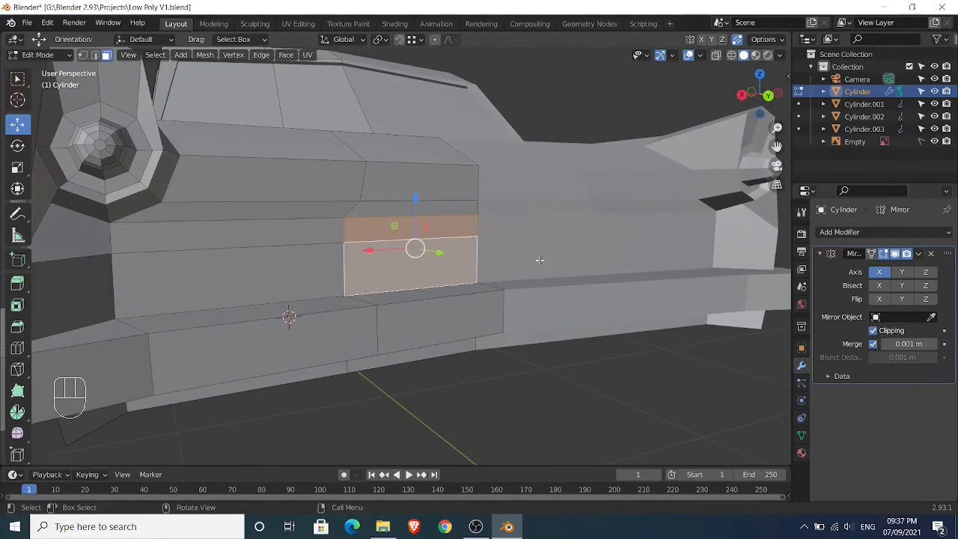
key(i)
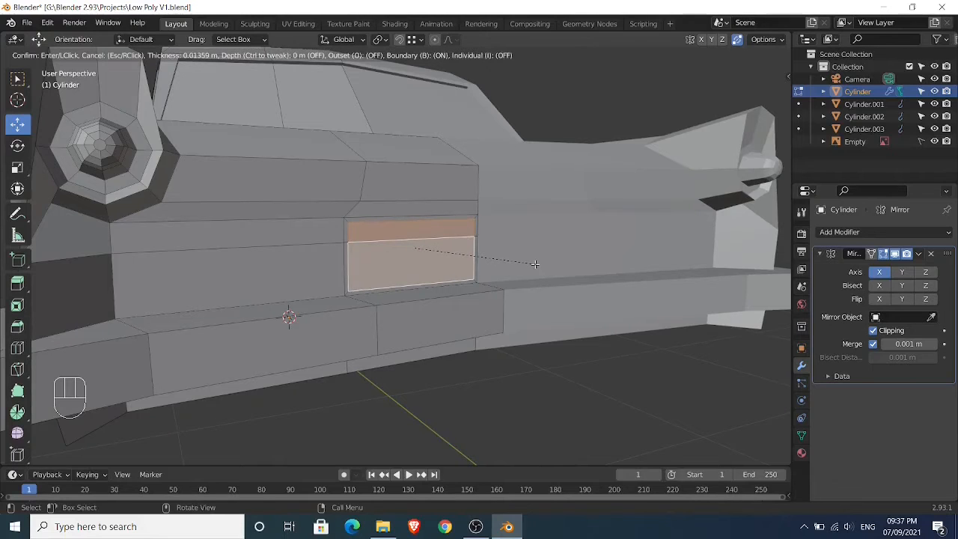
click(537, 264)
Push the inset rear faces about 0.072 m inward along negative Y to form a recess
middle_drag(531, 285, 530, 295)
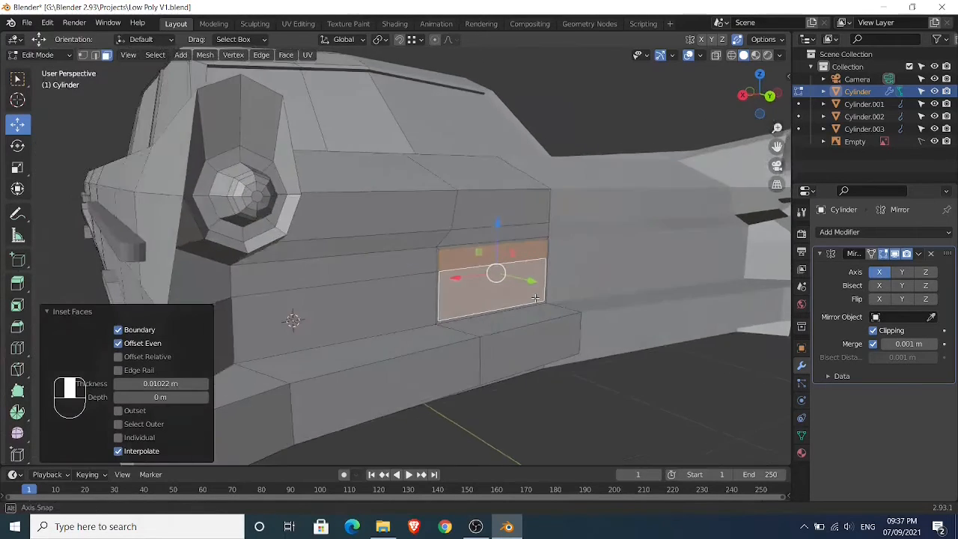
scroll(532, 295, up, 3)
drag(623, 296, 597, 290)
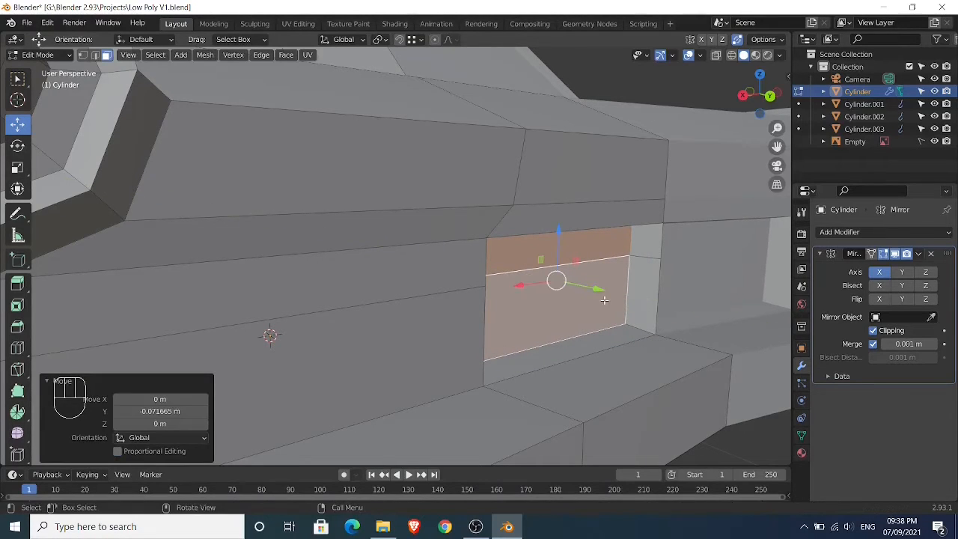
middle_drag(605, 301, 586, 346)
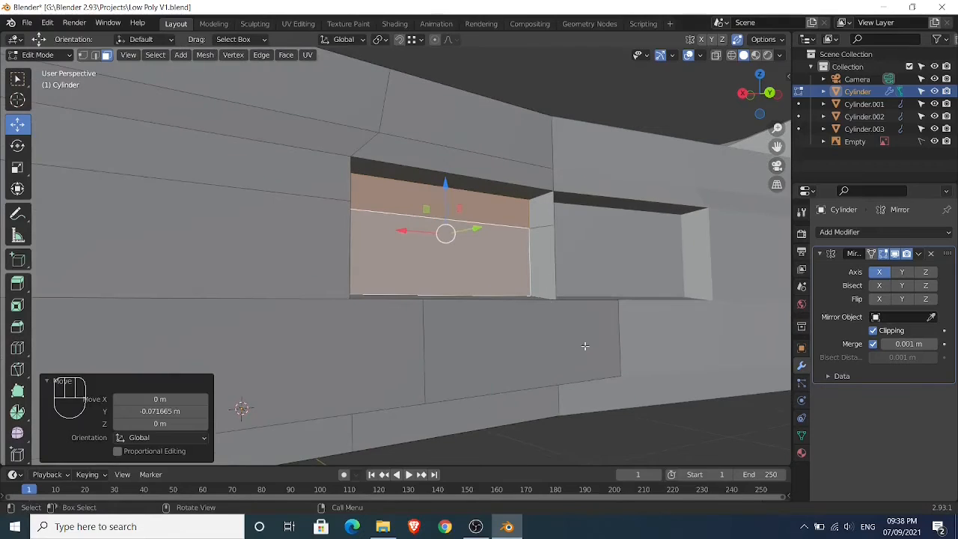
Merge the recess's inner top vertex at the centreline into the adjacent outer corner vertex using At Last
key(1)
click(529, 203)
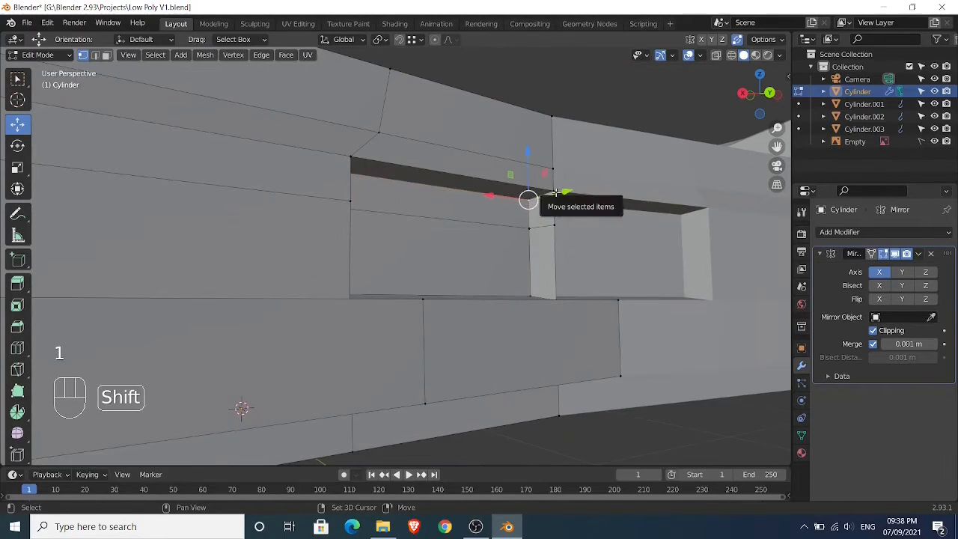
shift+click(554, 193)
key(m)
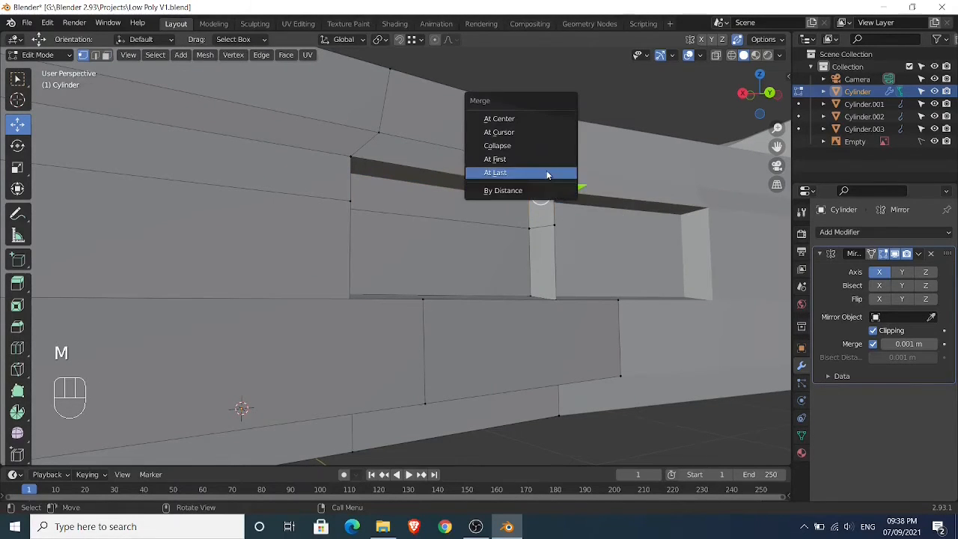
click(548, 173)
Merge the inner top vertex at the recess's outer end into its neighbouring rim corner using At Last
middle_drag(524, 224, 183, 194)
click(136, 177)
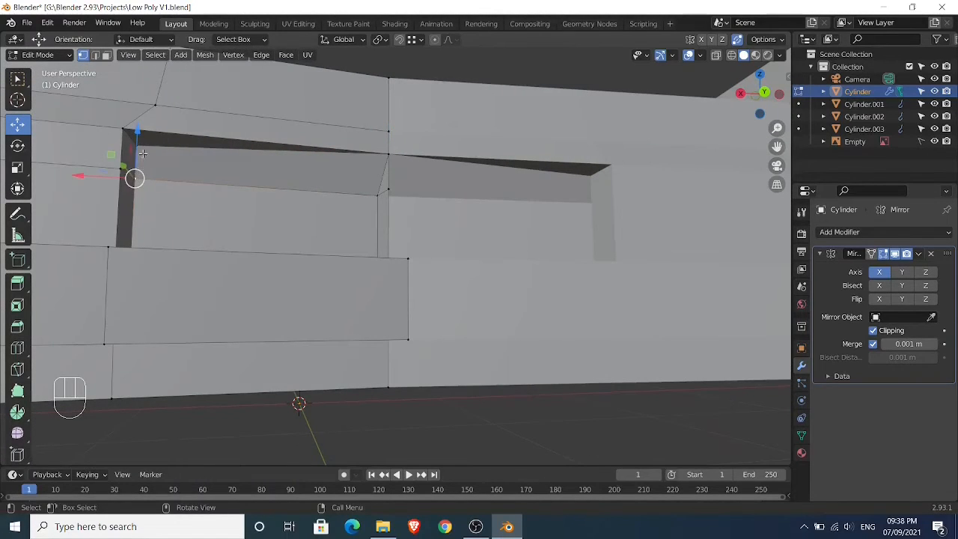
shift+click(124, 128)
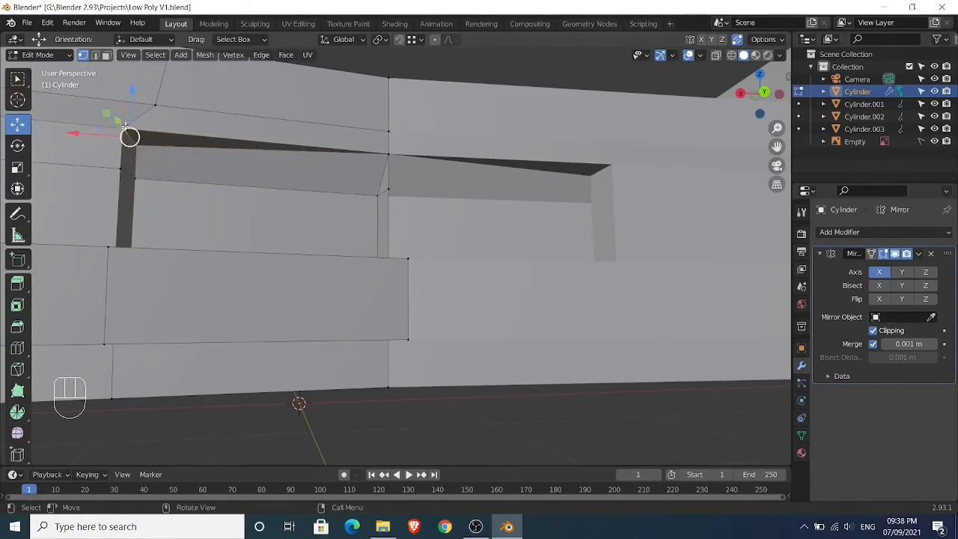
key(m)
click(121, 123)
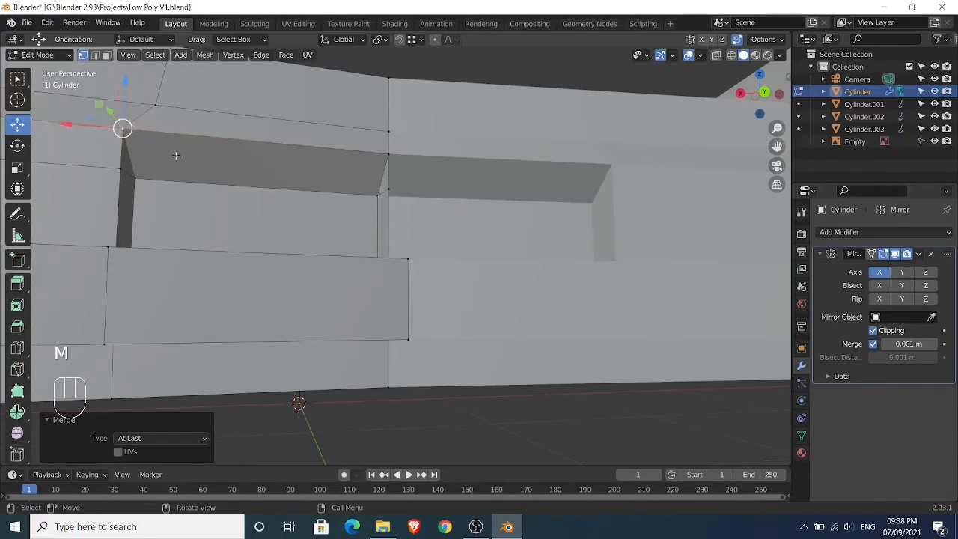
Delete the narrow side faces at the centreline end of the rear panel recess
scroll(180, 157, down, 3)
middle_drag(308, 236, 314, 236)
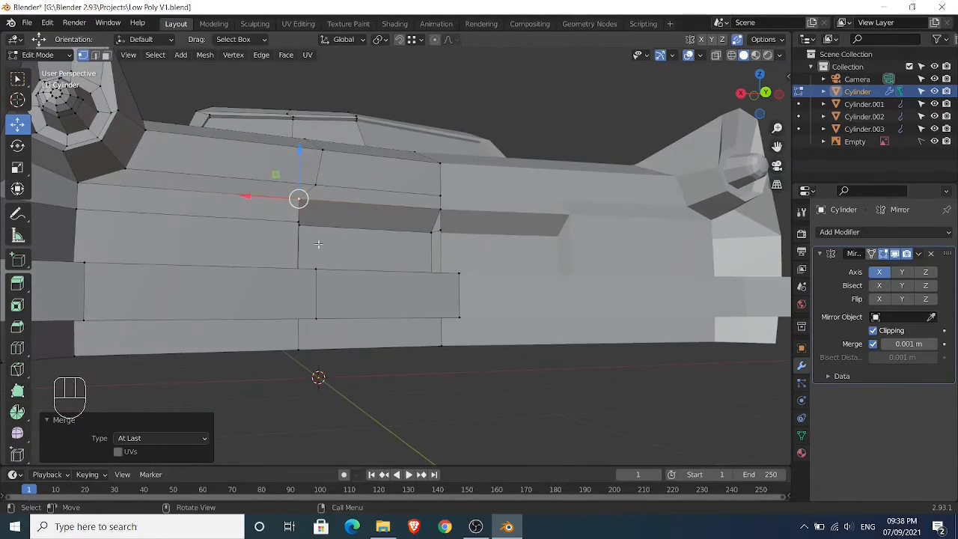
key(3)
click(434, 251)
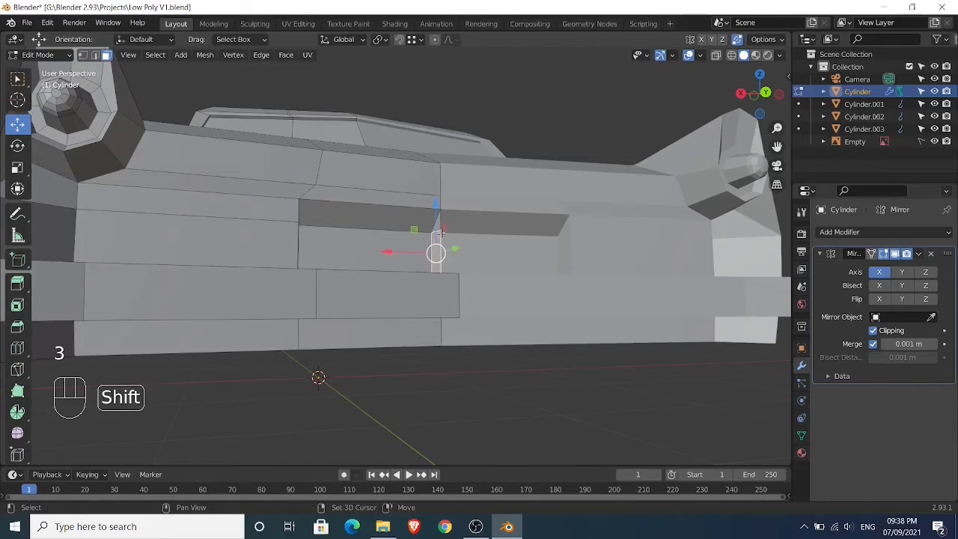
key(x)
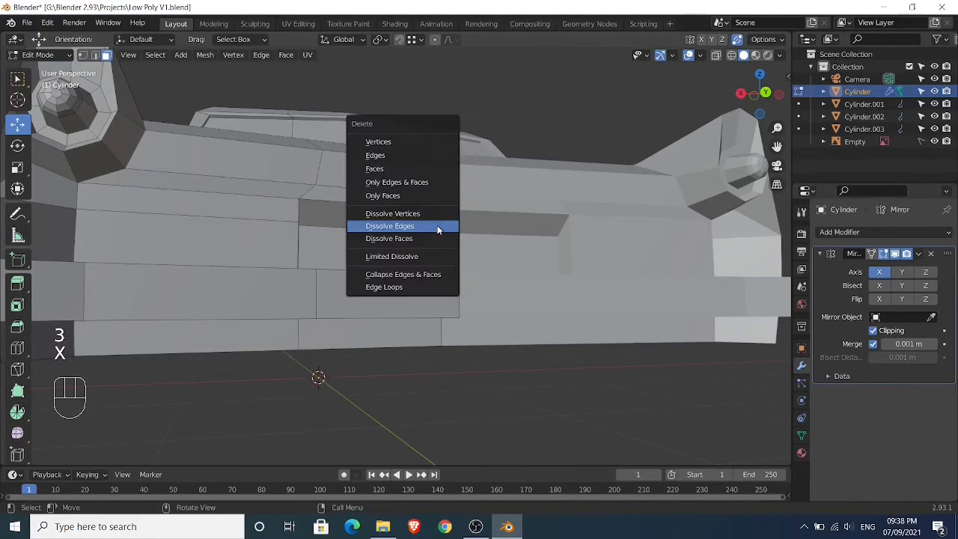
click(408, 168)
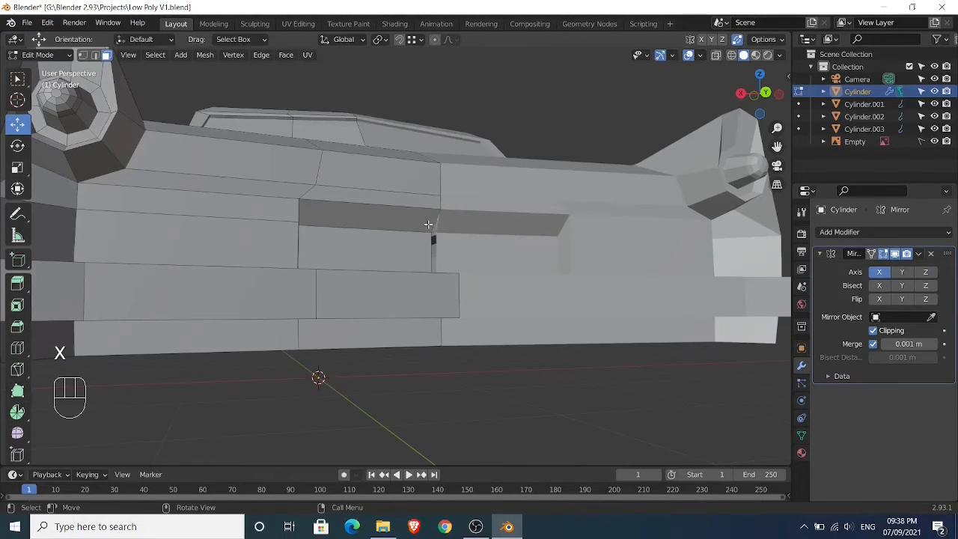
Move the recess's open vertical edge near the centreline about 0.044 m along negative X to close the gap
scroll(438, 245, up, 5)
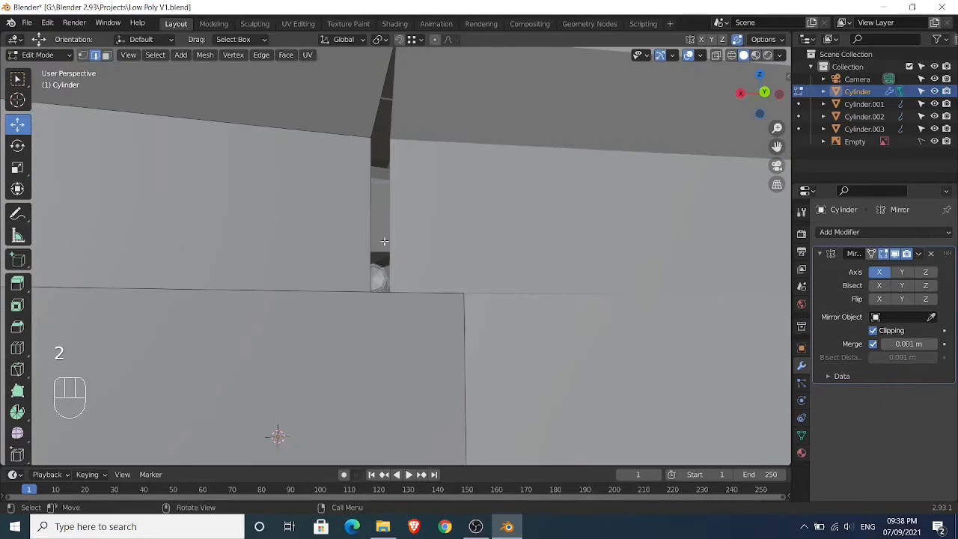
drag(329, 209, 340, 210)
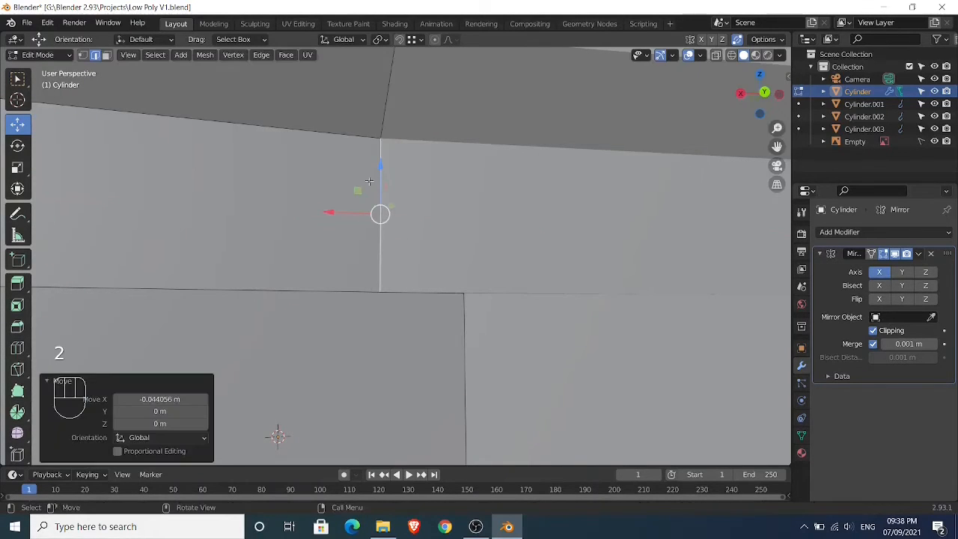
scroll(367, 182, down, 5)
key(Tab)
scroll(367, 182, down, 8)
middle_drag(393, 152, 479, 341)
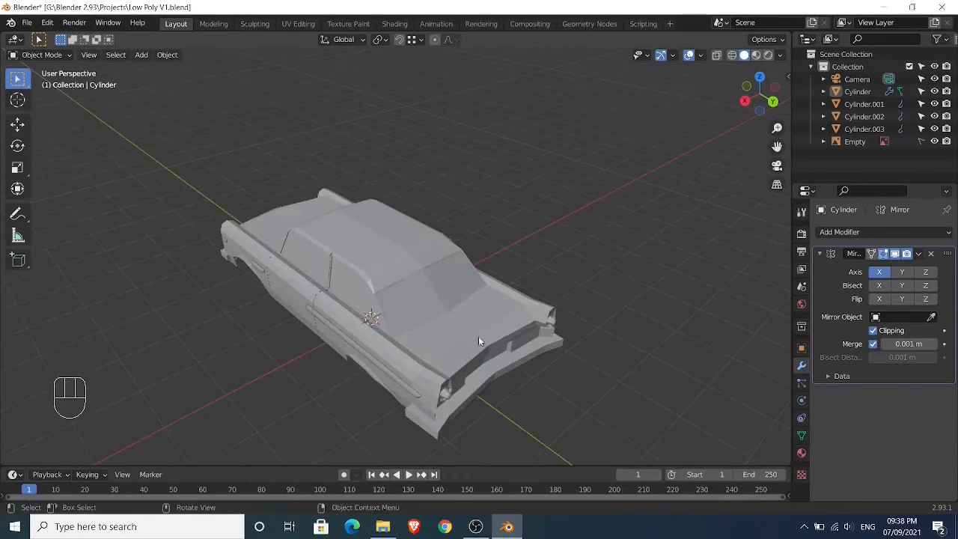
Move the rear bumper's lower vertex next to the outer corner about 0.104 m along Y, snapping it level with that corner
key(Tab)
shift+middle_drag(501, 372, 431, 315)
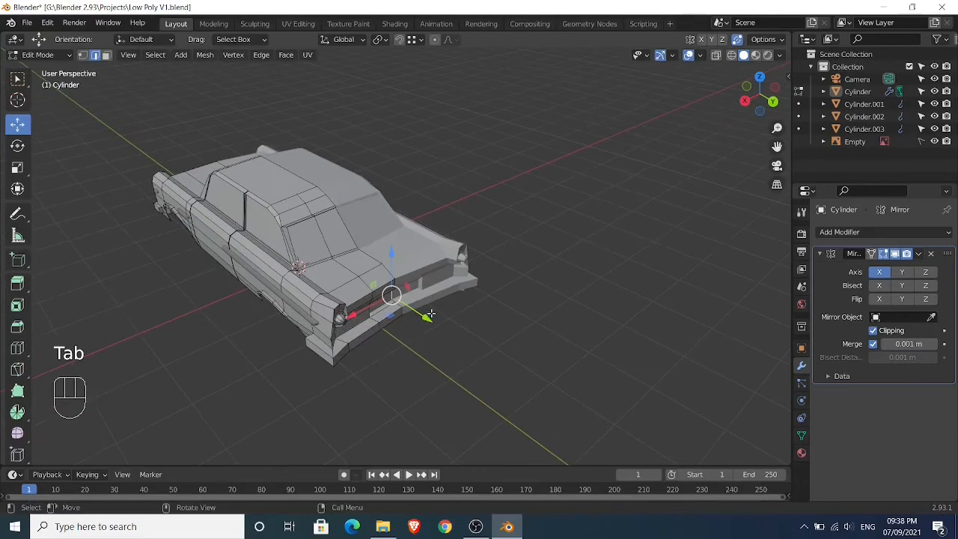
key(1)
scroll(444, 349, up, 2)
shift+middle_drag(431, 361, 381, 327)
scroll(378, 363, up, 1)
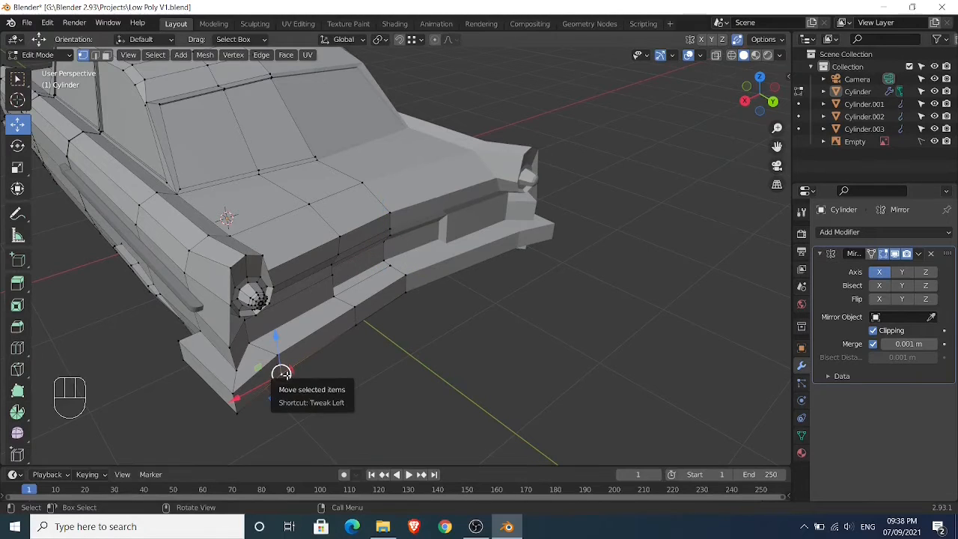
key(g)
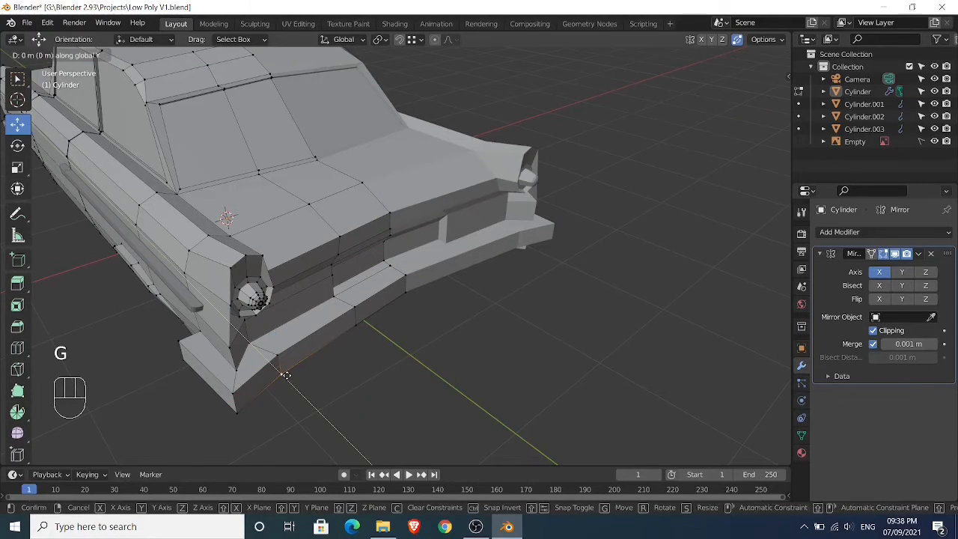
key(y)
key(ctrl)
click(237, 412)
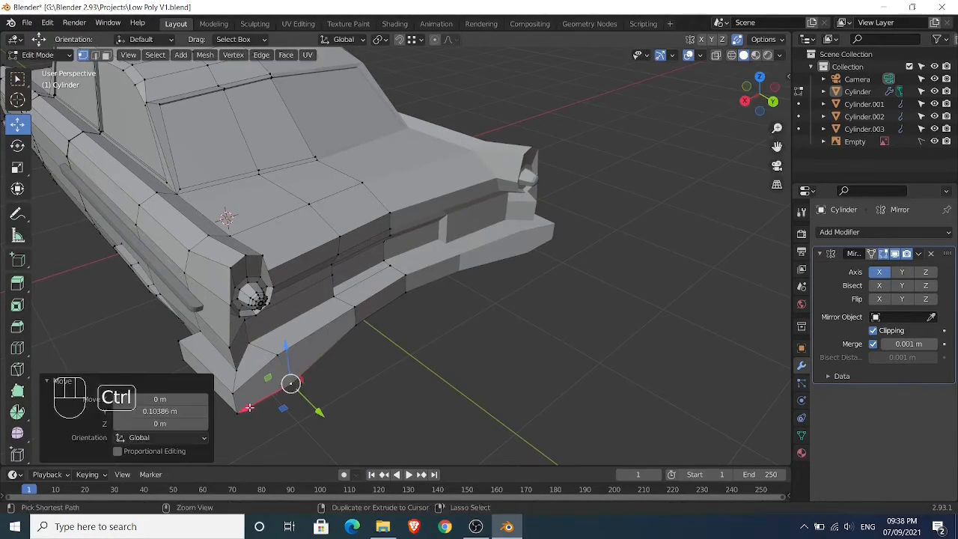
Move the rear bumper's upper vertex next to the outer corner about 0.106 m along Y, level with the bumper corner
click(358, 324)
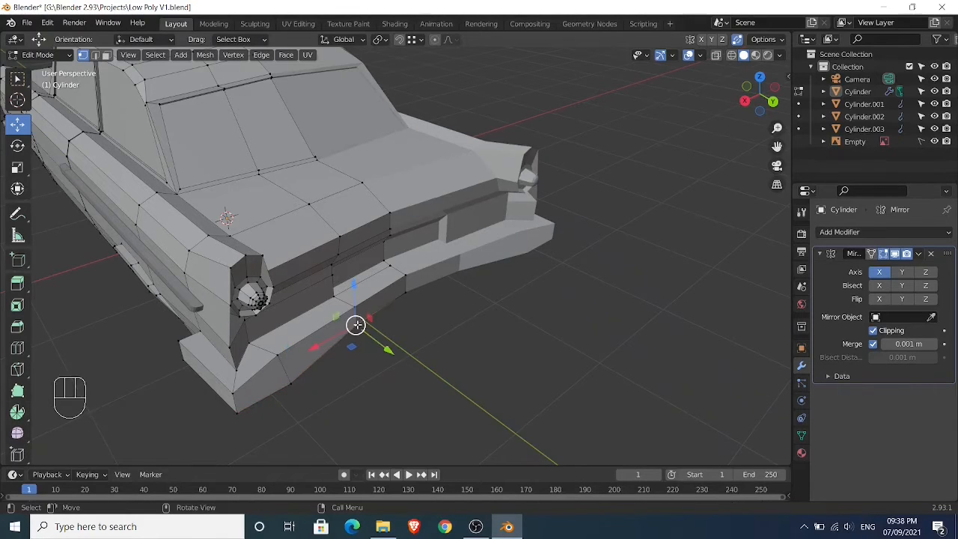
click(277, 352)
key(g)
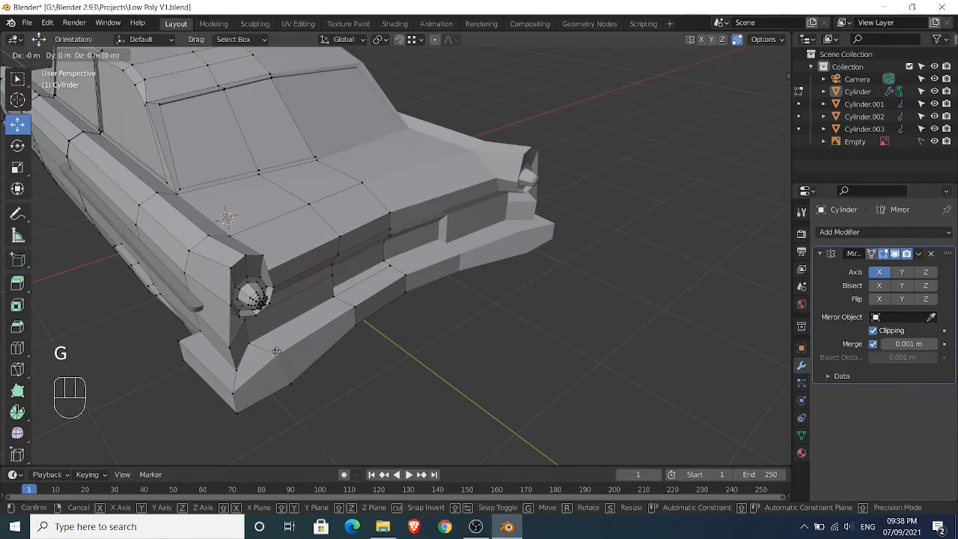
key(y)
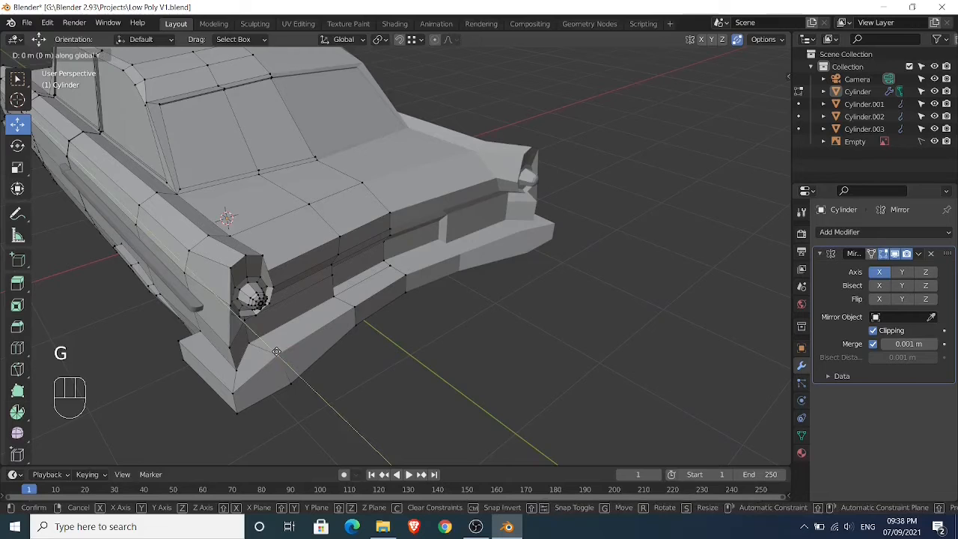
ctrl+click(333, 339)
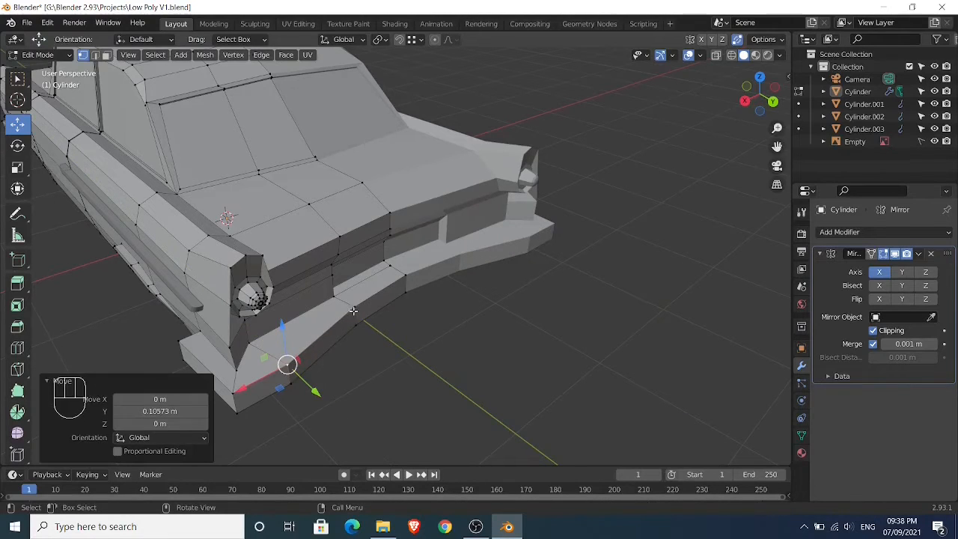
Move the next inboard pair of rear bumper vertices about 0.178 m along Y, level with the outer ones
click(352, 310)
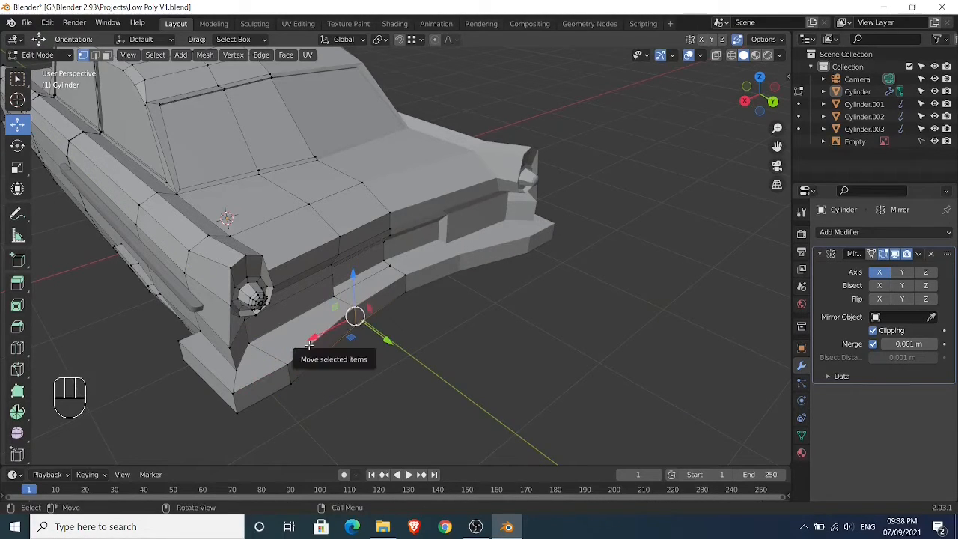
key(g)
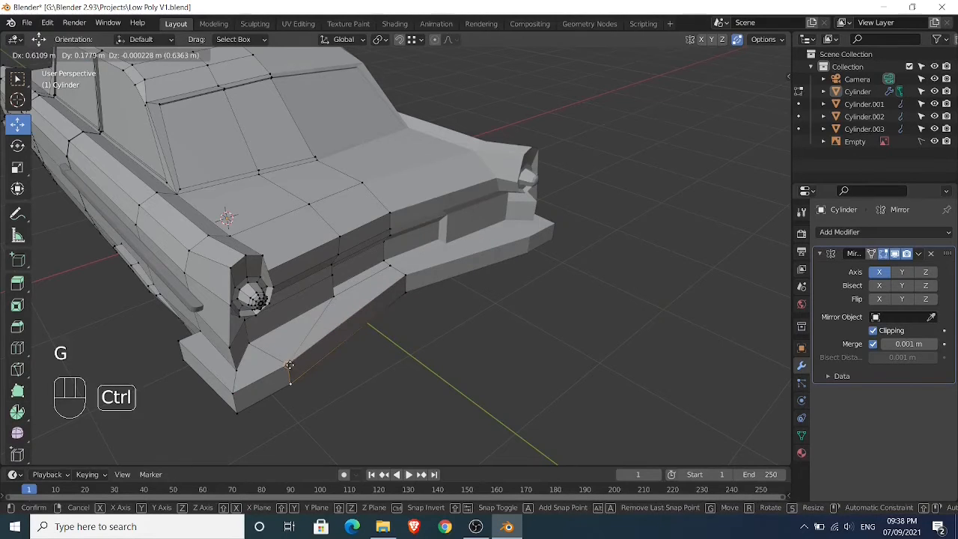
key(y)
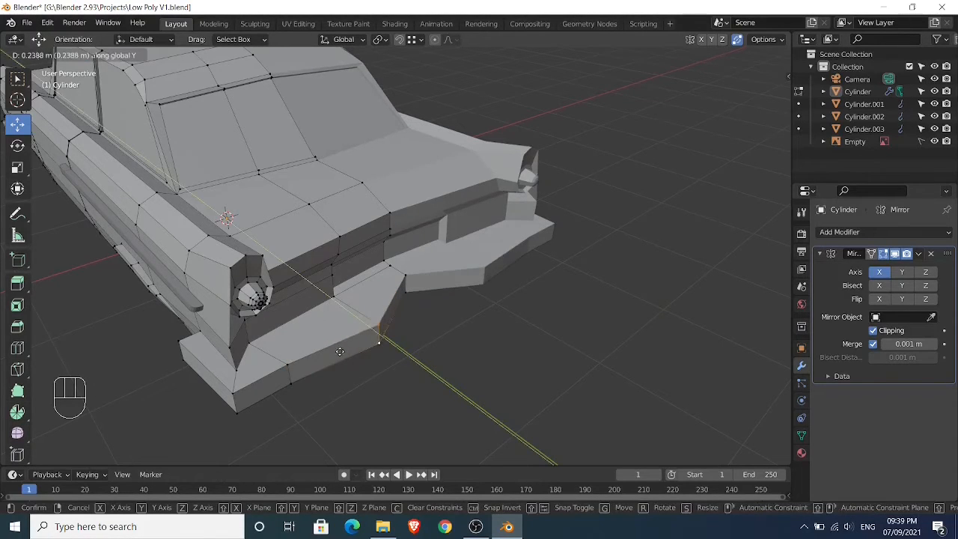
ctrl+click(394, 309)
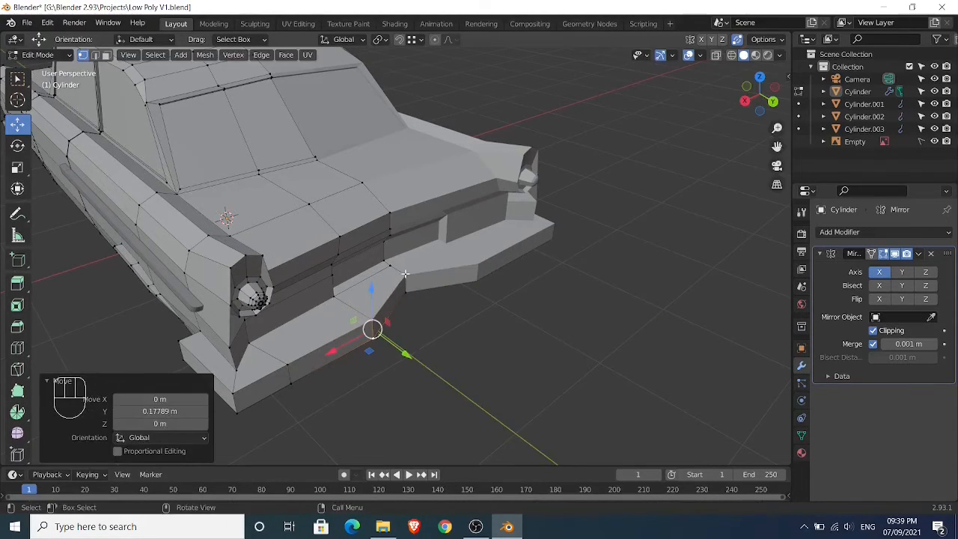
Move the rear bumper's centreline vertex pair about 0.237 m along Y to straighten the bumper face
shift+right_click(404, 274)
key(g)
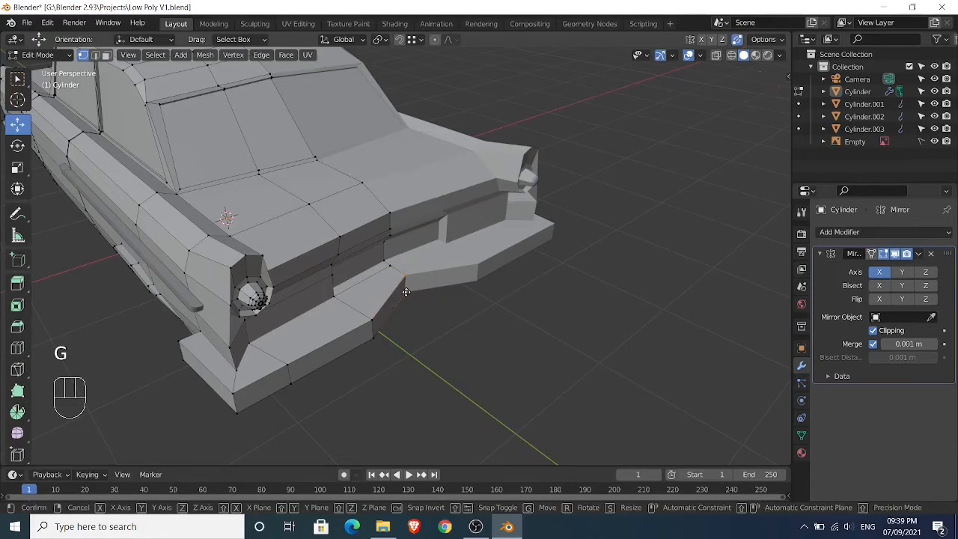
key(y)
ctrl+click(381, 345)
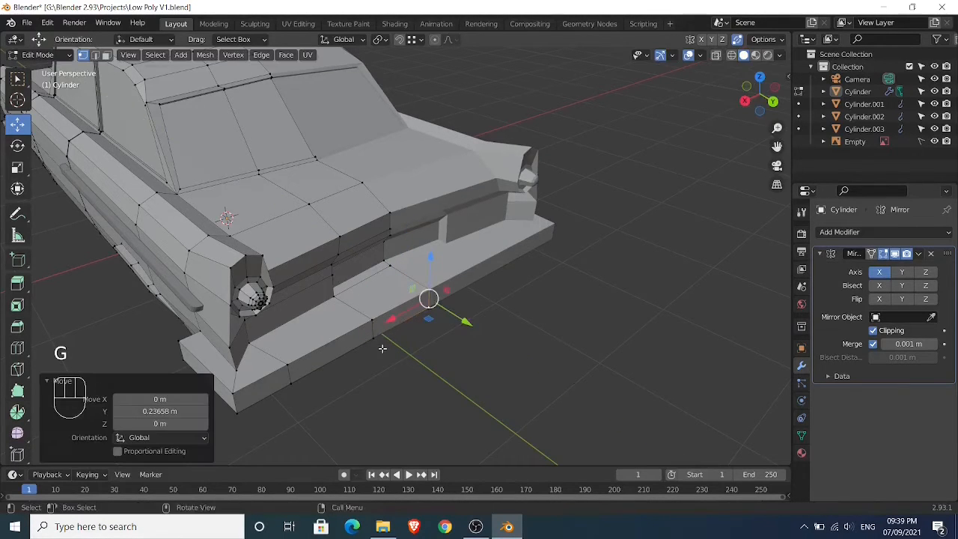
Select all outer-face vertices of the rear bumper and move them about 0.033 m along negative Y
middle_drag(382, 349, 444, 327)
click(444, 326)
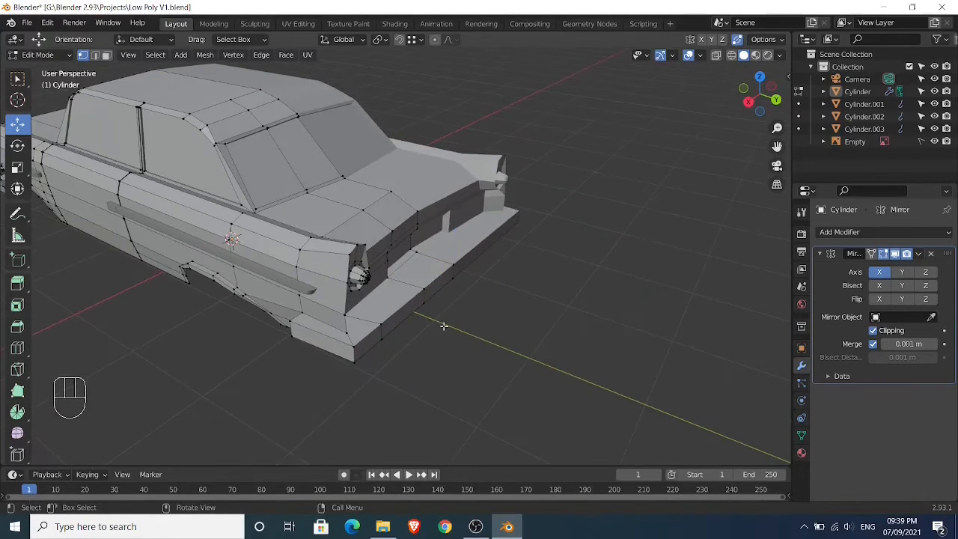
click(382, 325)
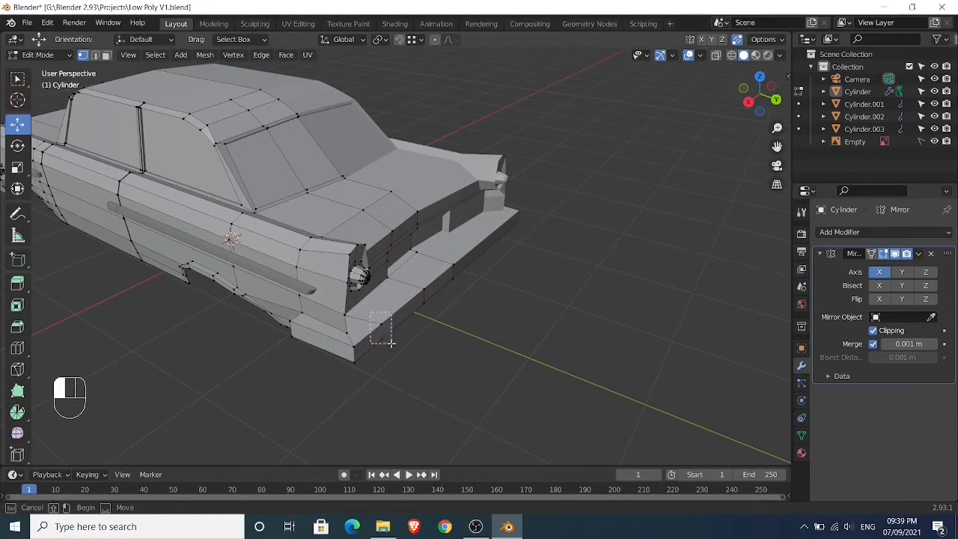
shift+click(425, 303)
shift+click(451, 268)
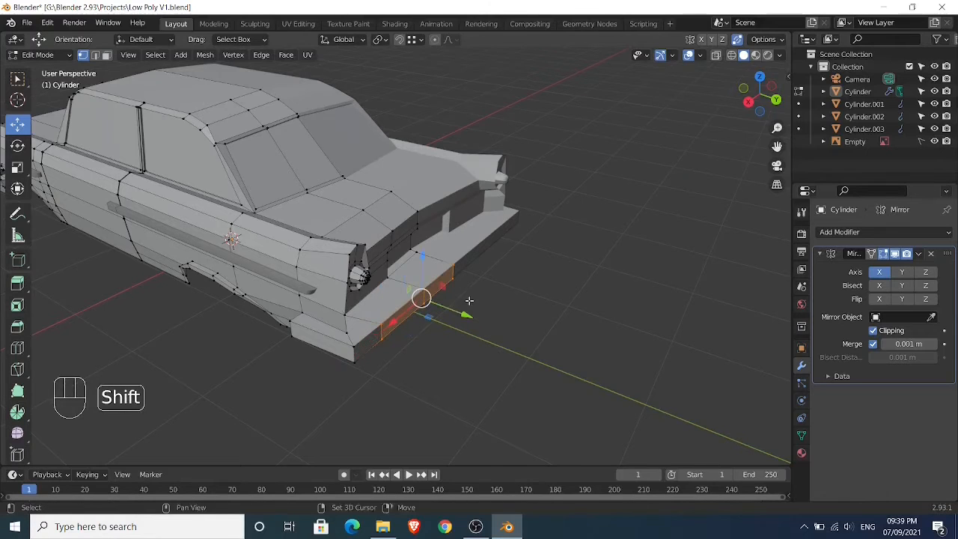
shift+drag(348, 341, 370, 371)
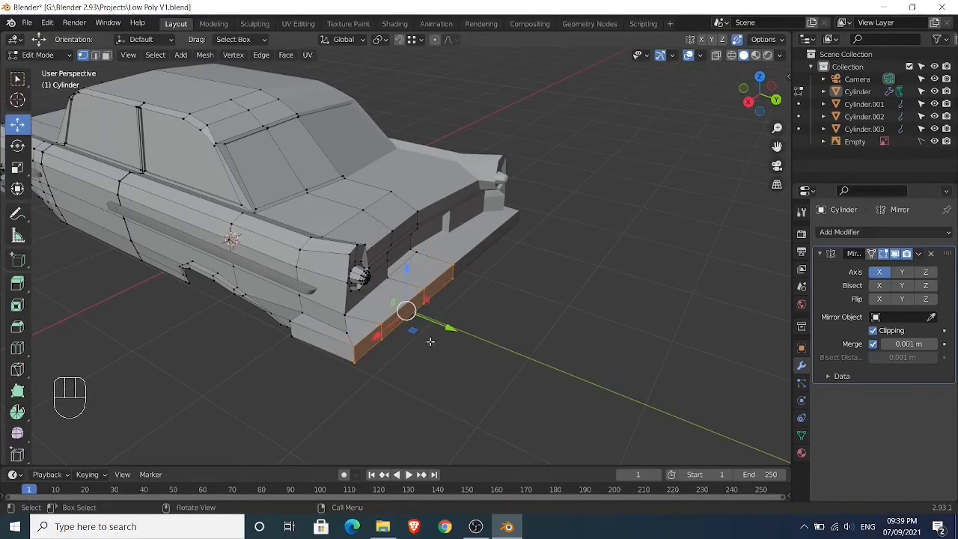
drag(449, 328, 443, 327)
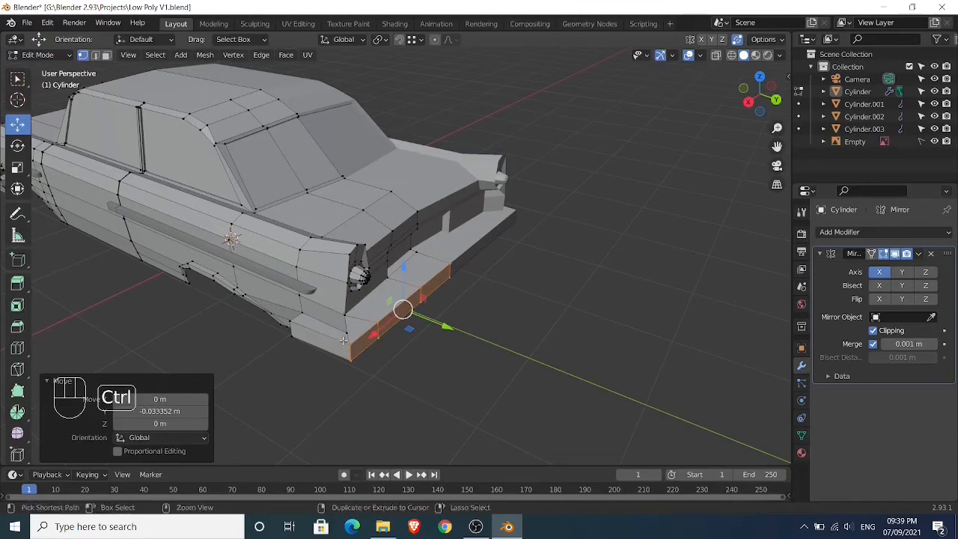
Deselect the rear bumper's outer corner vertices, move the remaining face vertices slightly along negative Y, and leave mesh editing
ctrl+drag(342, 343, 362, 372)
drag(464, 316, 454, 312)
key(Tab)
Add a plane mesh and move it about 3.93 m along X, beside the car
middle_drag(442, 350, 346, 299)
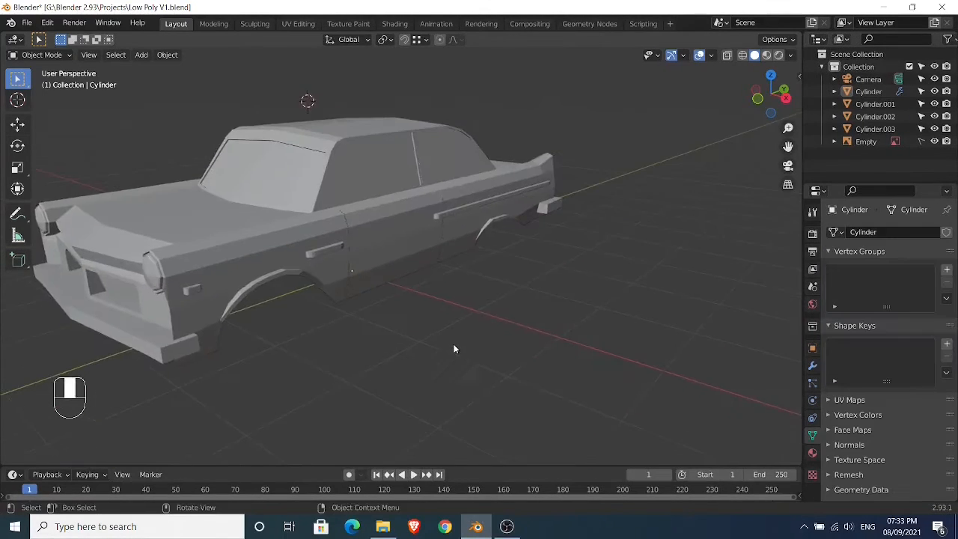
scroll(453, 342, down, 1)
key(shift+a)
mouse_move(433, 253)
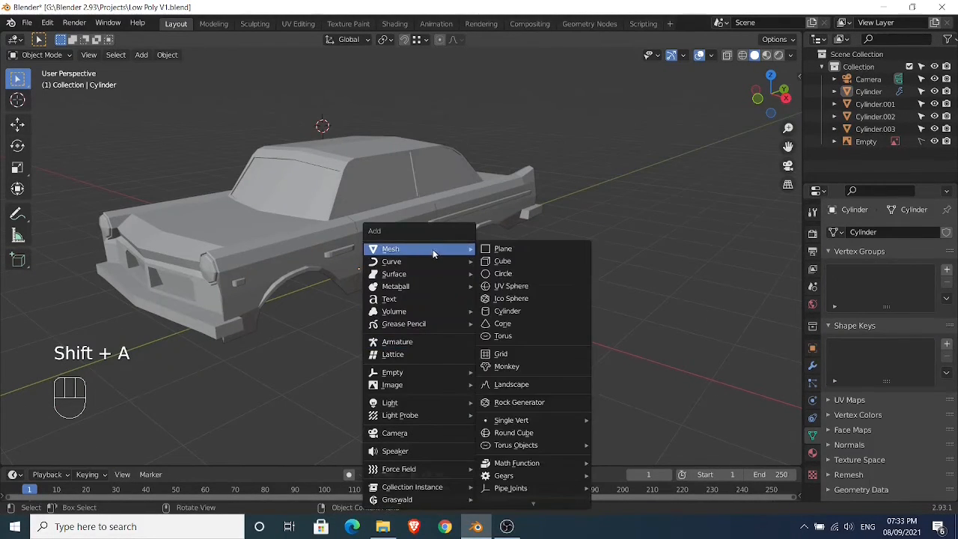
click(498, 249)
key(g)
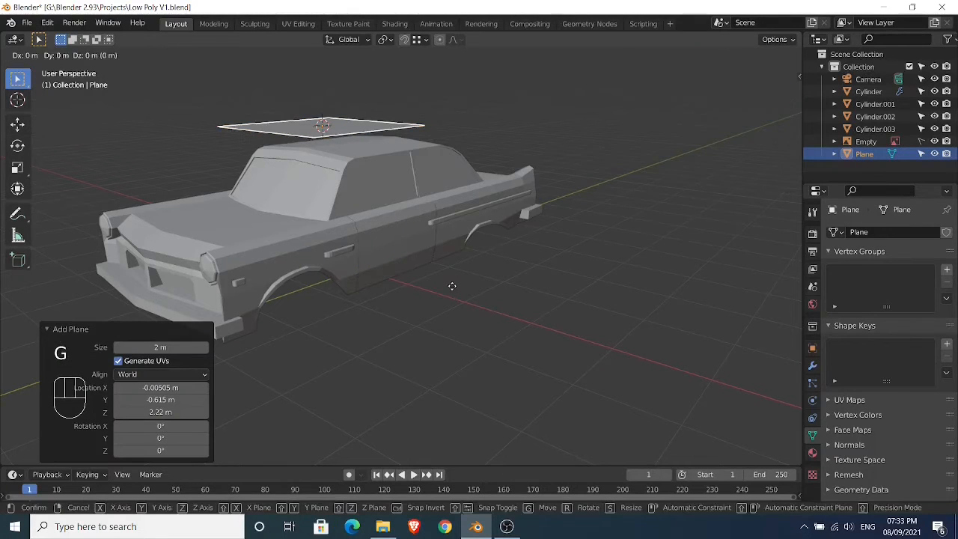
key(x)
click(732, 349)
shift+middle_drag(732, 344, 680, 377)
scroll(682, 373, down, 3)
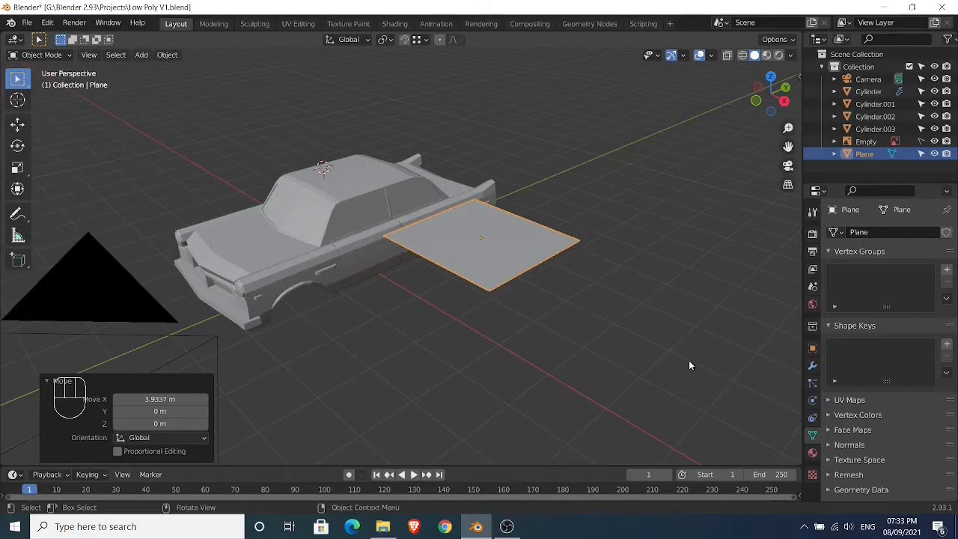
Scale the new plane uniformly by about 0.395
scroll(689, 360, up, 1)
key(s)
click(559, 307)
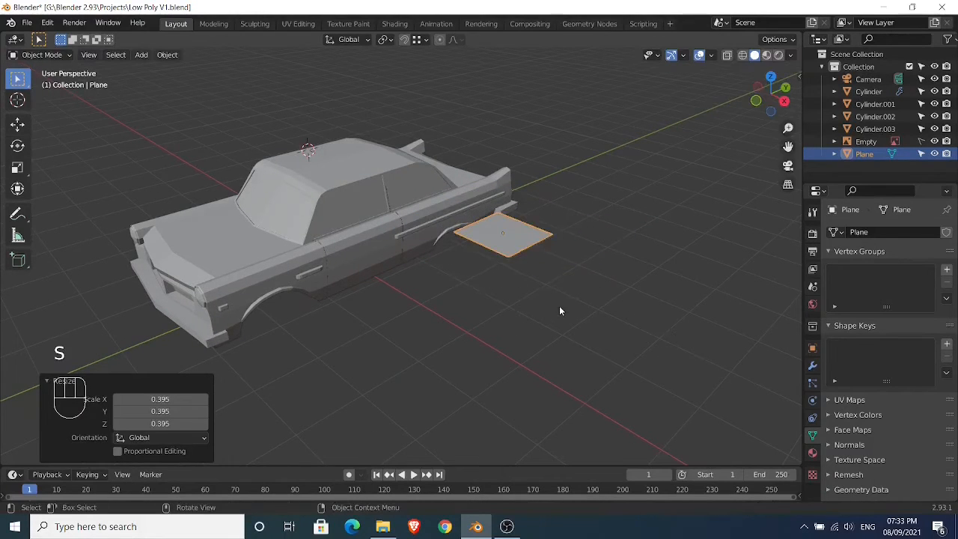
Stretch the plane about 1.56 times along X in top view and open its mesh for vertex editing
key(KP_7)
shift+middle_drag(560, 307, 529, 323)
scroll(432, 203, up, 3)
scroll(507, 297, up, 2)
key(s)
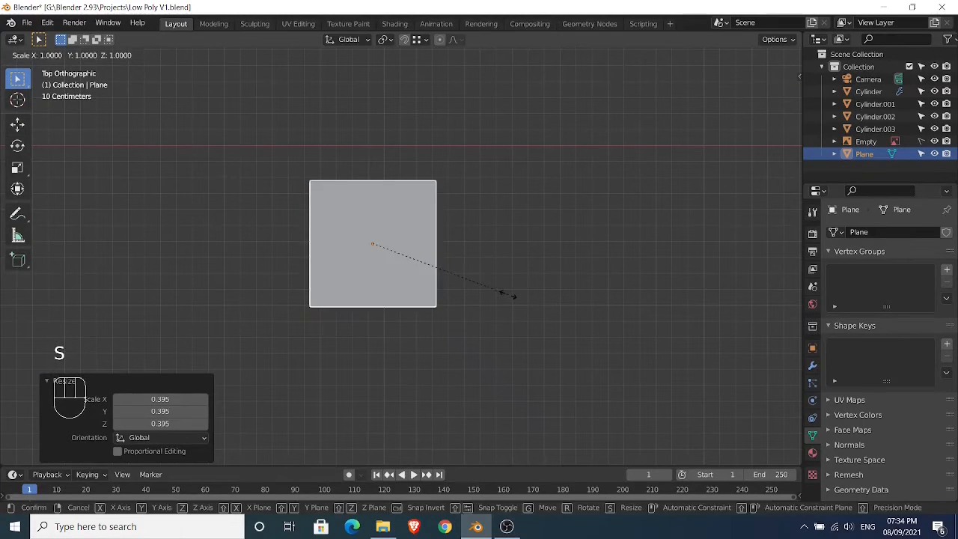
key(x)
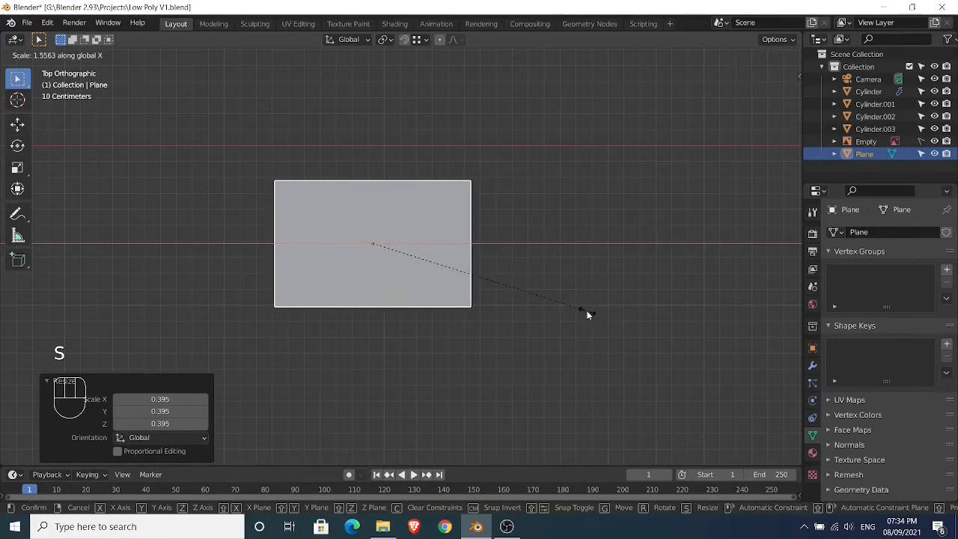
click(559, 303)
key(Tab)
key(1)
shift+middle_drag(488, 257, 519, 267)
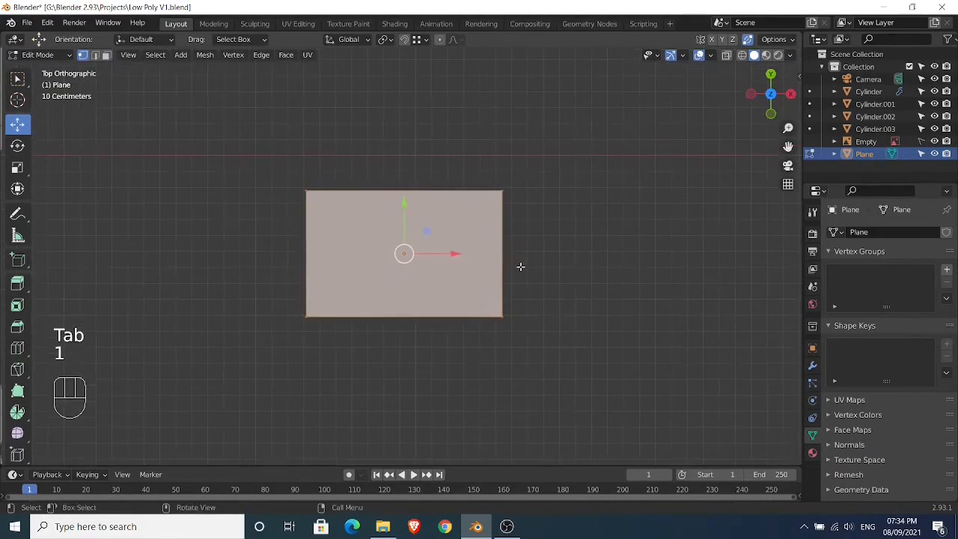
scroll(509, 262, up, 1)
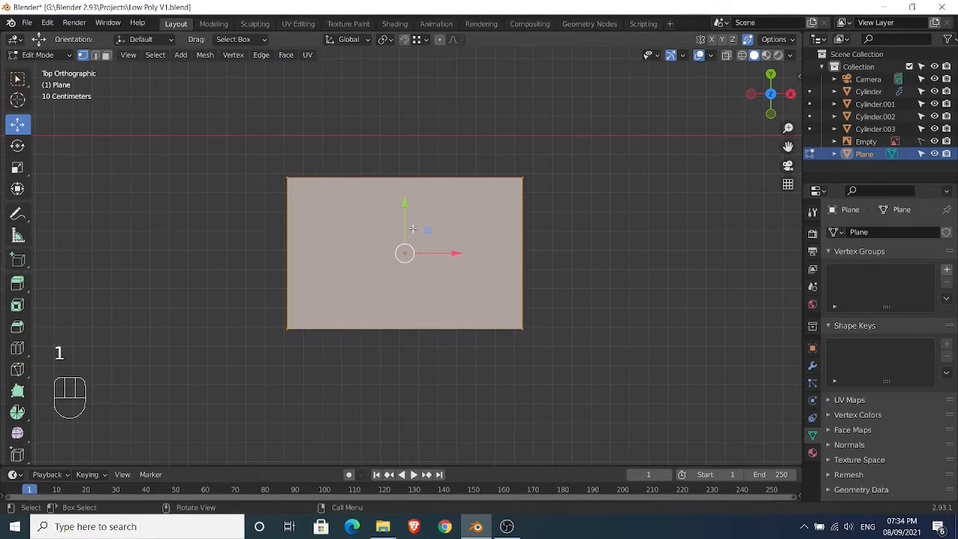
Bevel the plane's four corner vertices with a width of about 0.295 m and 3 segments
key(ctrl+b)
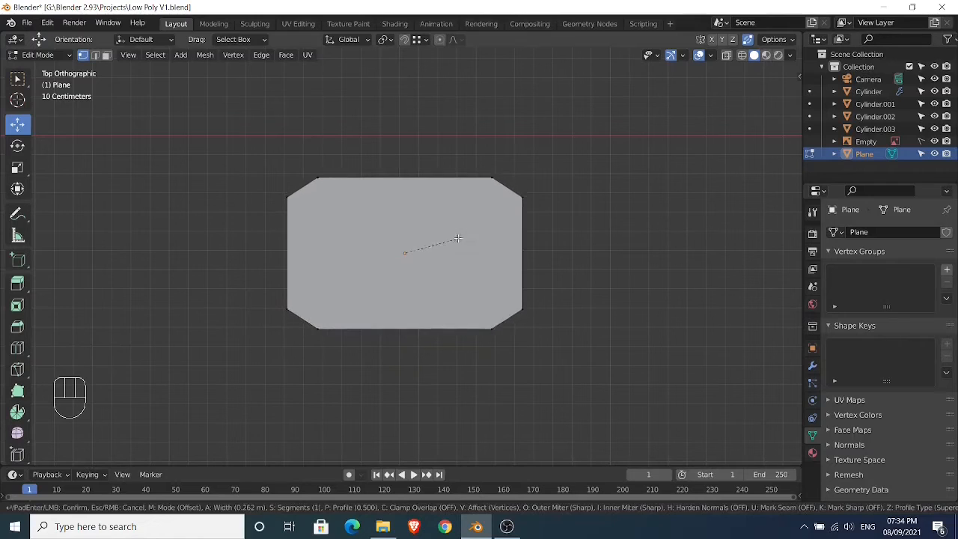
scroll(467, 236, up, 1)
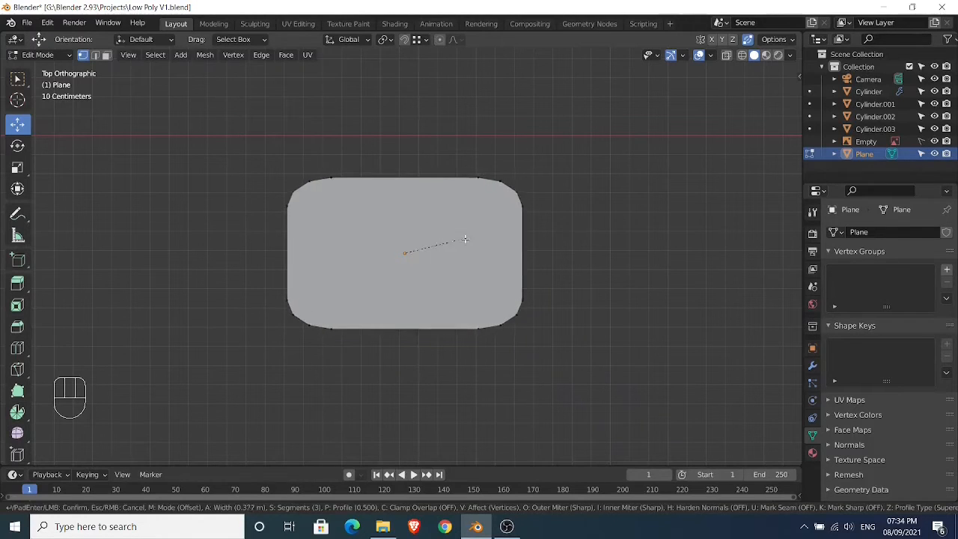
click(459, 243)
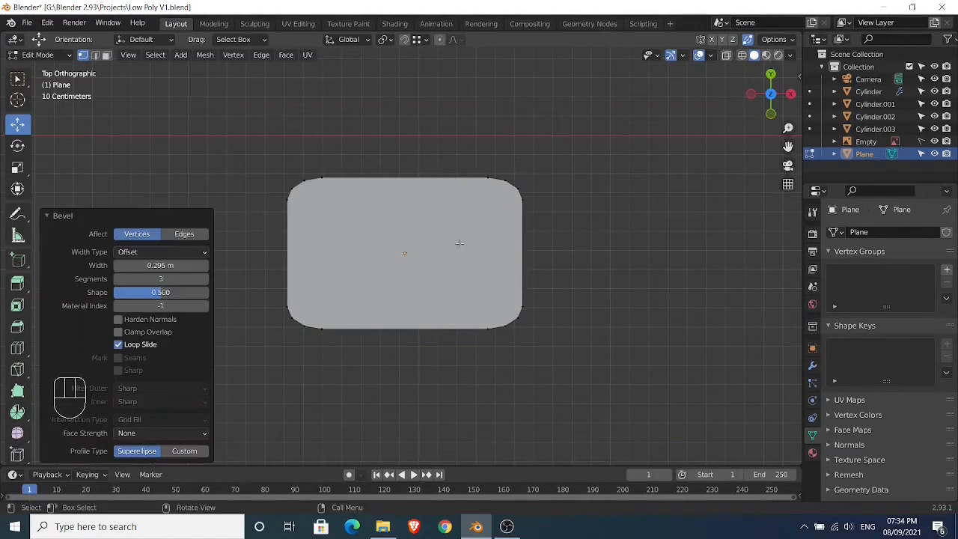
Select the whole rounded plane and extrude it upward about 0.086 m into a thin plate
middle_drag(609, 261, 548, 362)
key(a)
key(e)
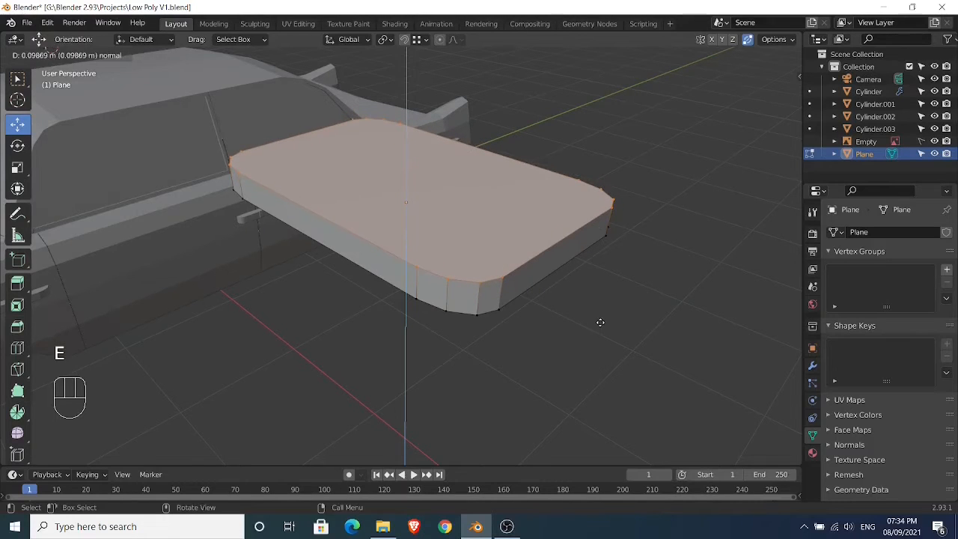
click(602, 325)
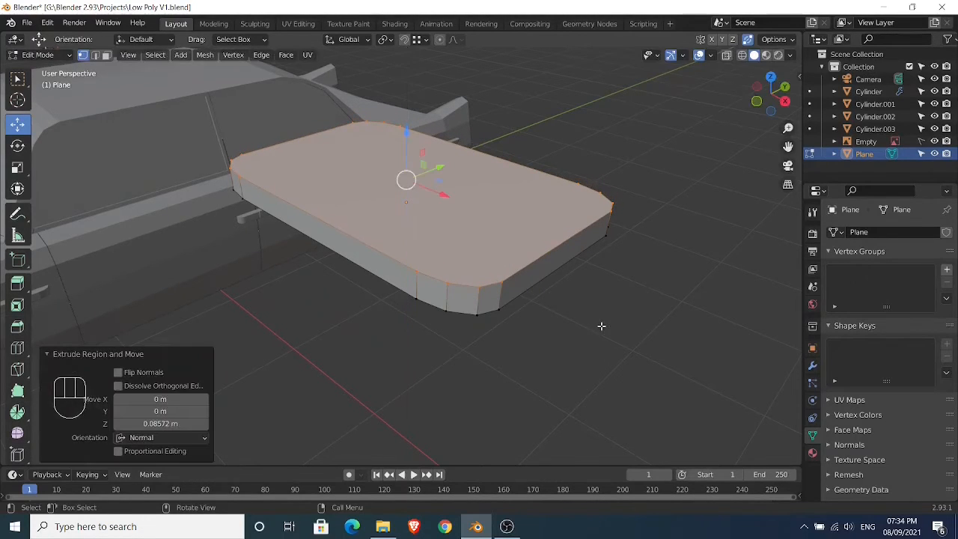
Bevel the plate's upper perimeter edges with a width of about 0.13 m and 2 segments
key(ctrl)
key(ctrl+b)
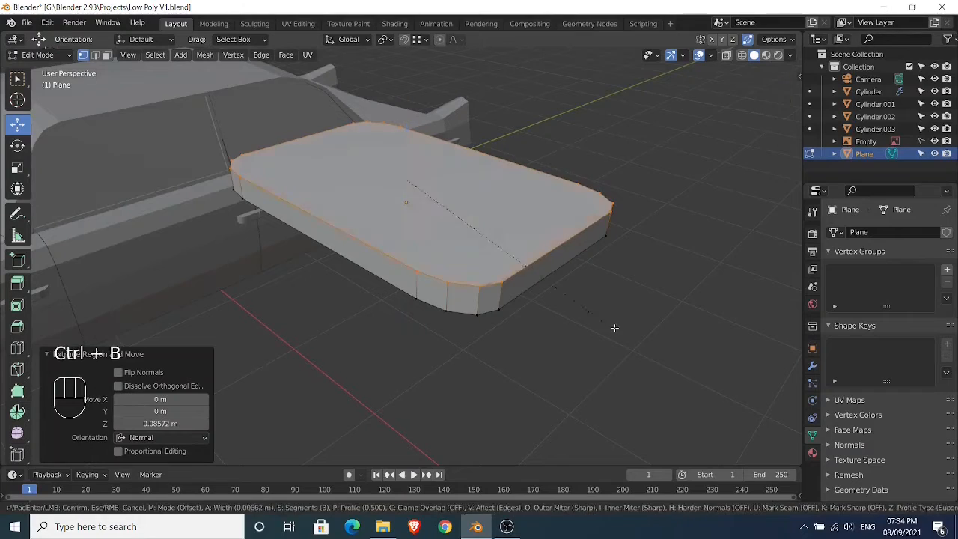
scroll(618, 330, up, 3)
scroll(625, 333, down, 2)
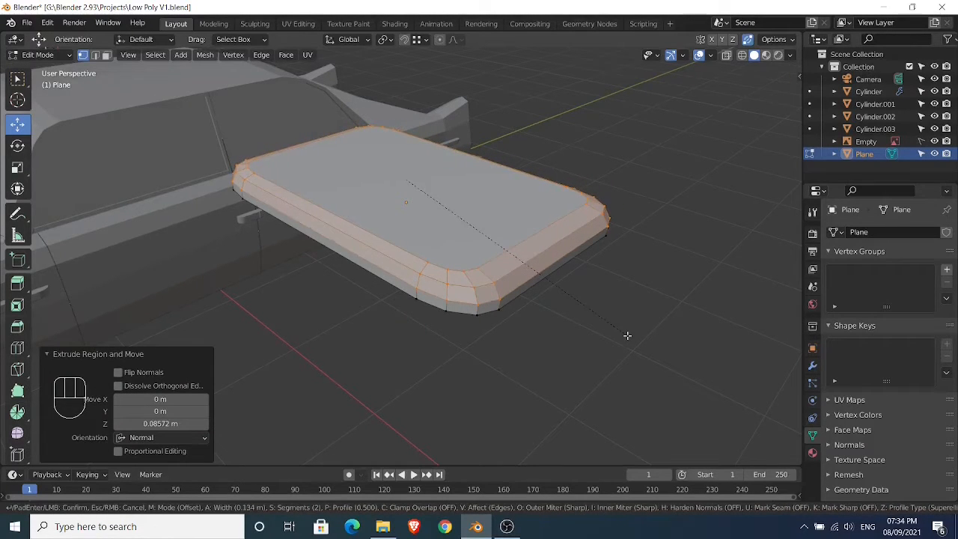
click(628, 335)
Try insetting the plate's top face by about 0.064 m, and undo the inset and the face selection
key(2)
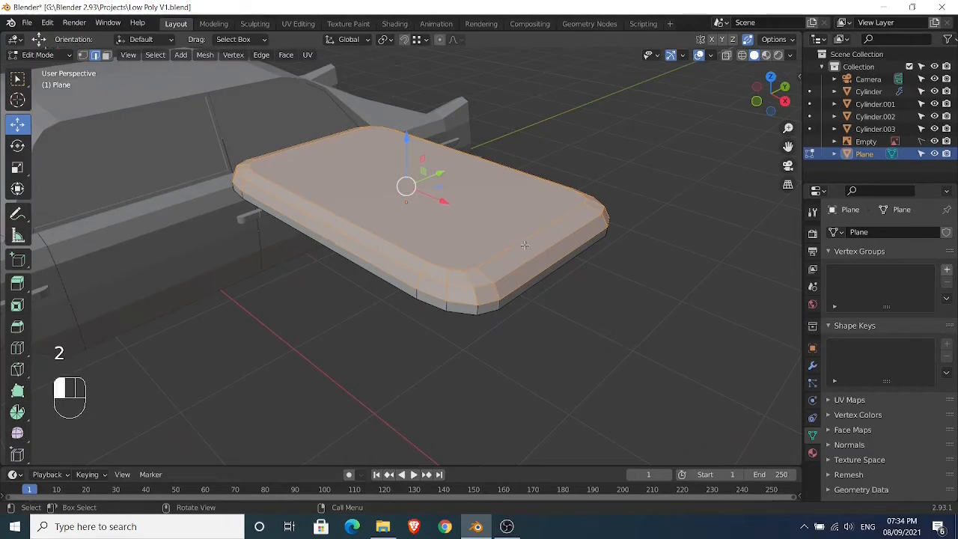
alt+click(523, 243)
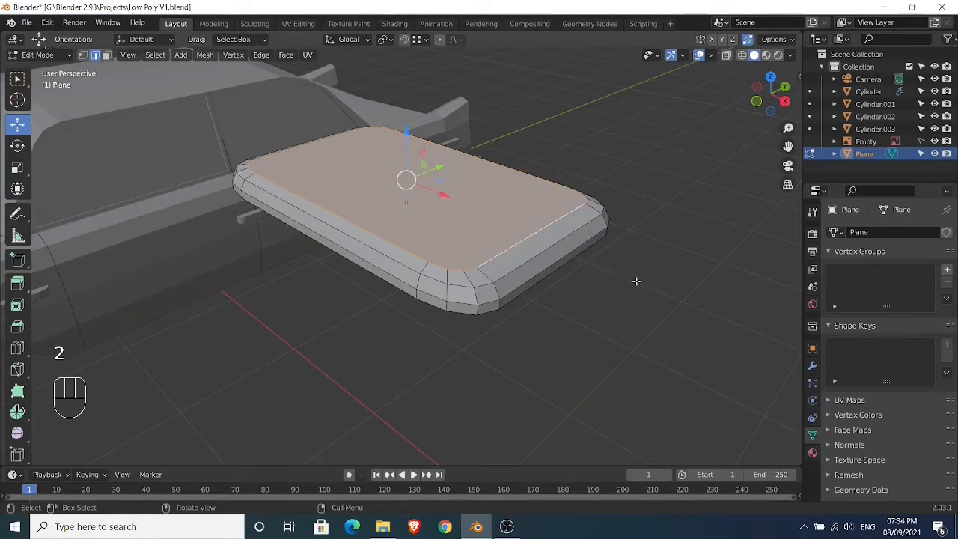
key(i)
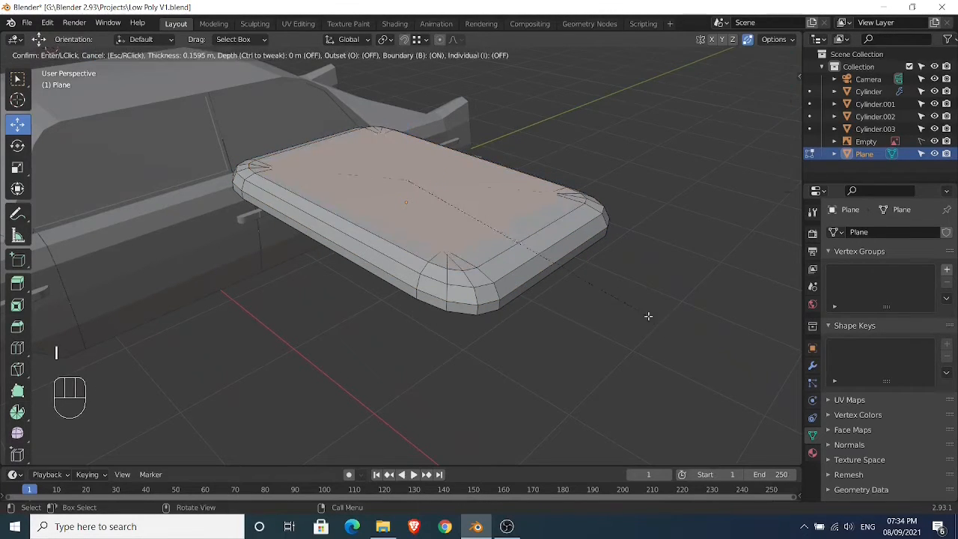
right_click(606, 300)
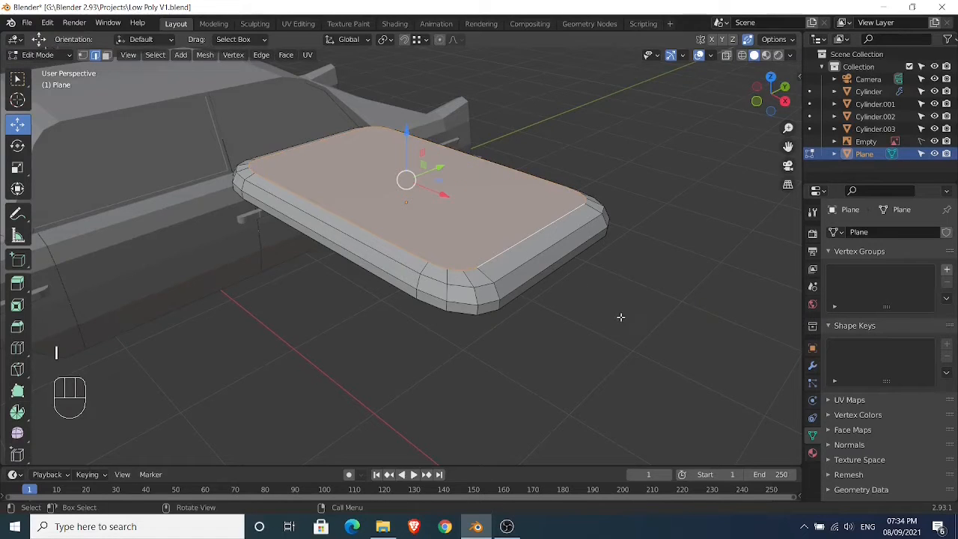
key(i)
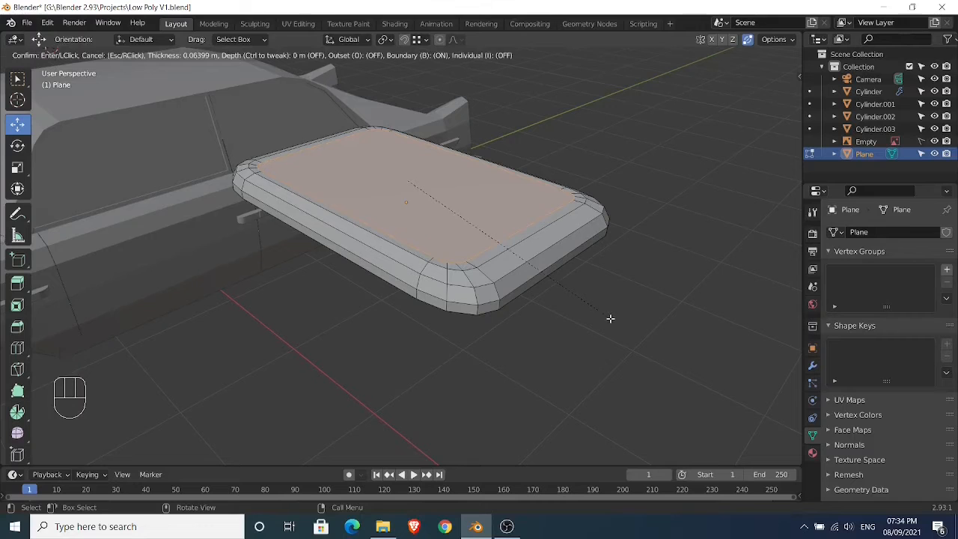
click(610, 318)
key(ctrl+z)
key(ctrl+z)
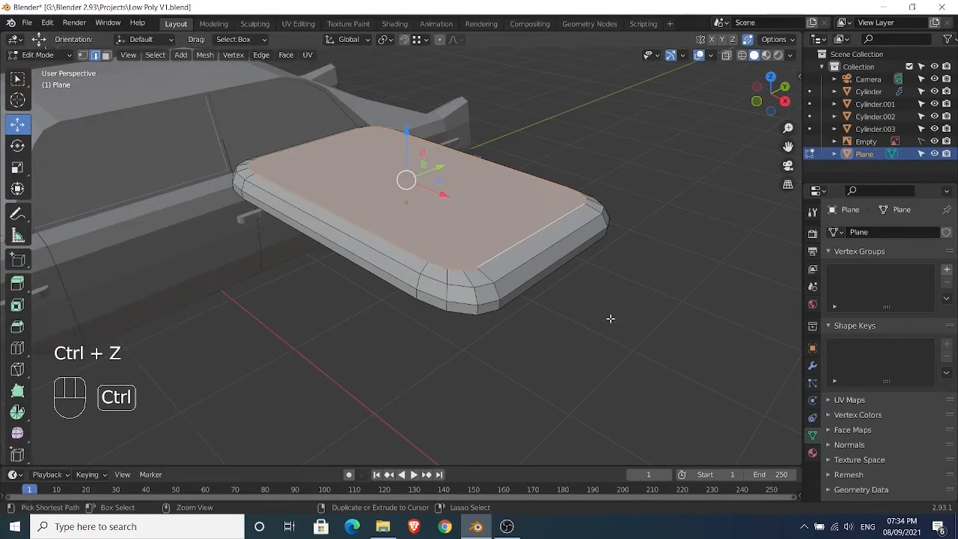
key(ctrl+z)
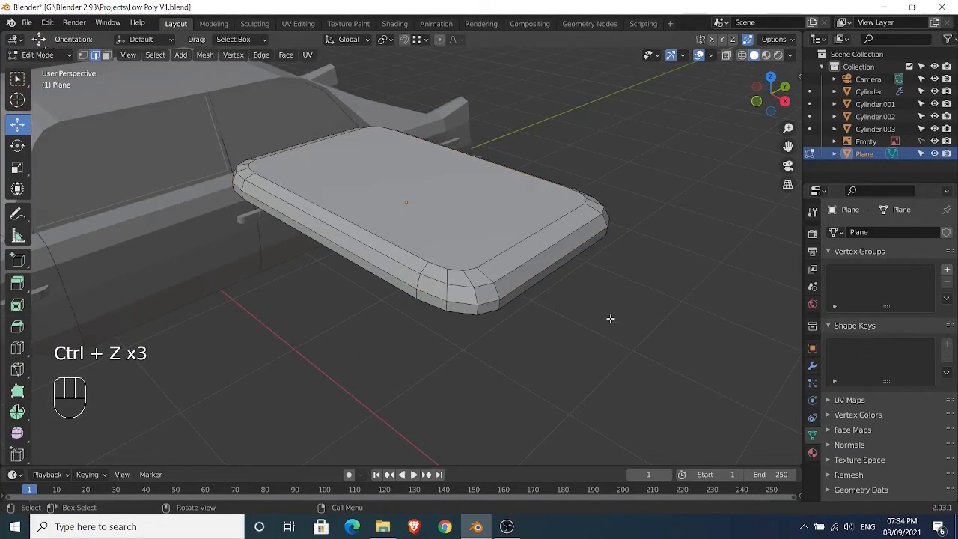
Leave mesh editing and rotate the plate 90° about the global X axis so it stands upright
key(Tab)
scroll(610, 317, down, 4)
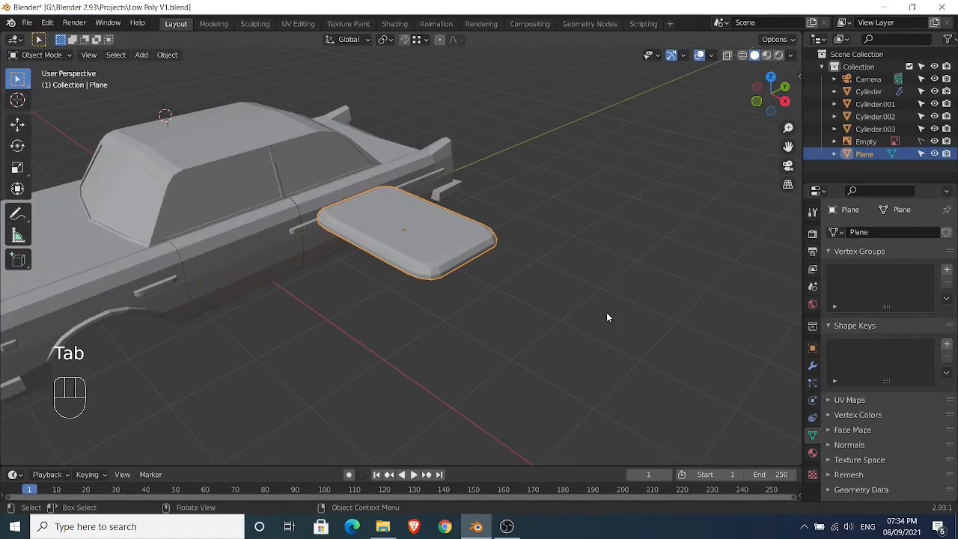
text(rx)
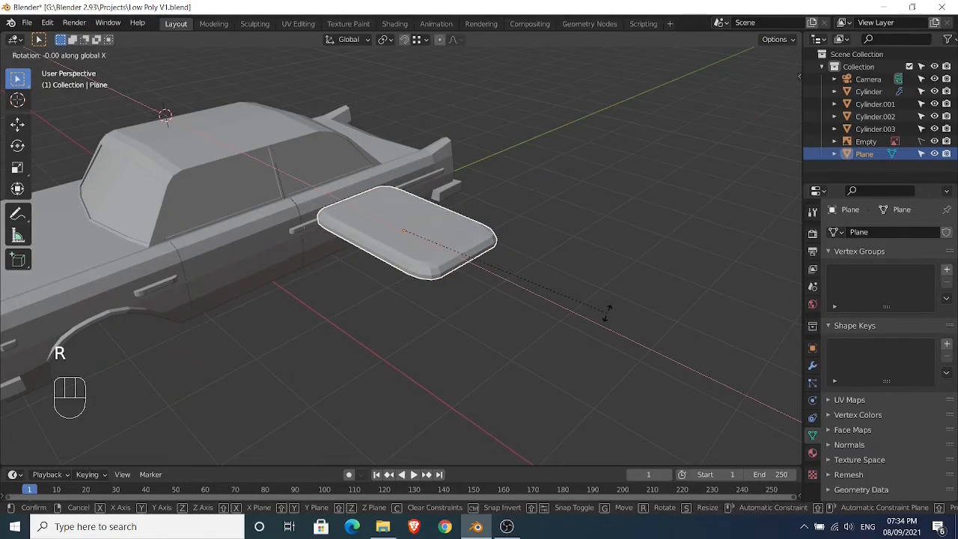
text(90)
click(608, 312)
middle_drag(607, 312, 551, 298)
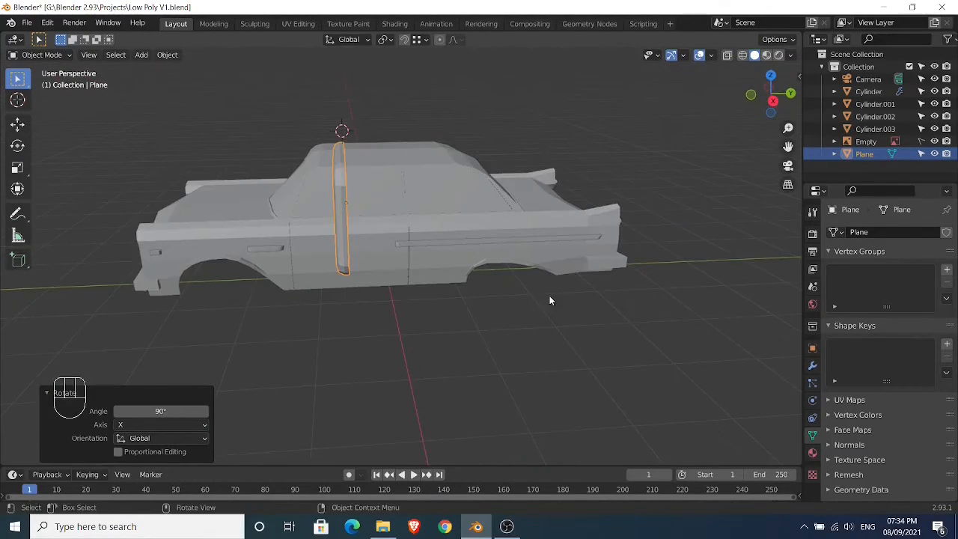
Lower the plate about 0.593 m along Z in right view and scale it uniformly by 0.301
key(KP_3)
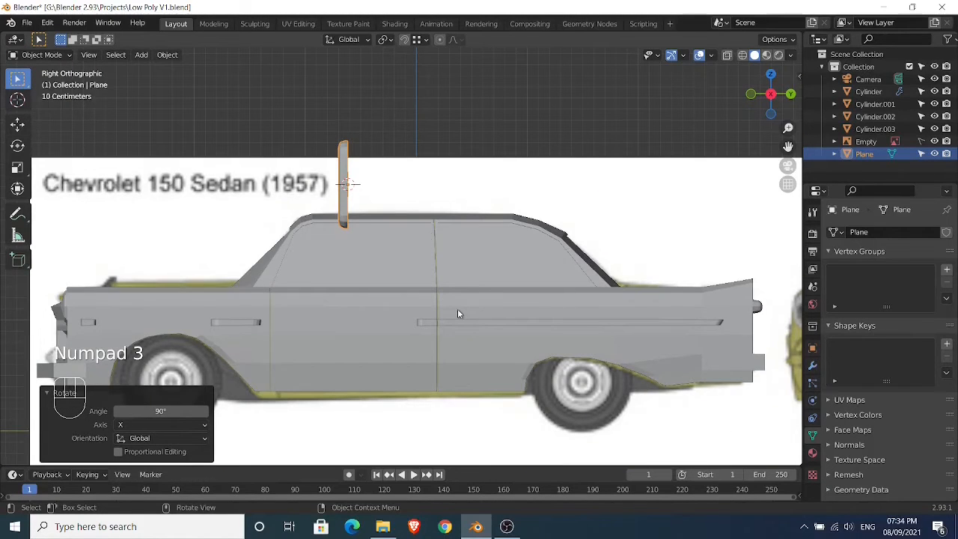
key(g)
key(z)
click(459, 375)
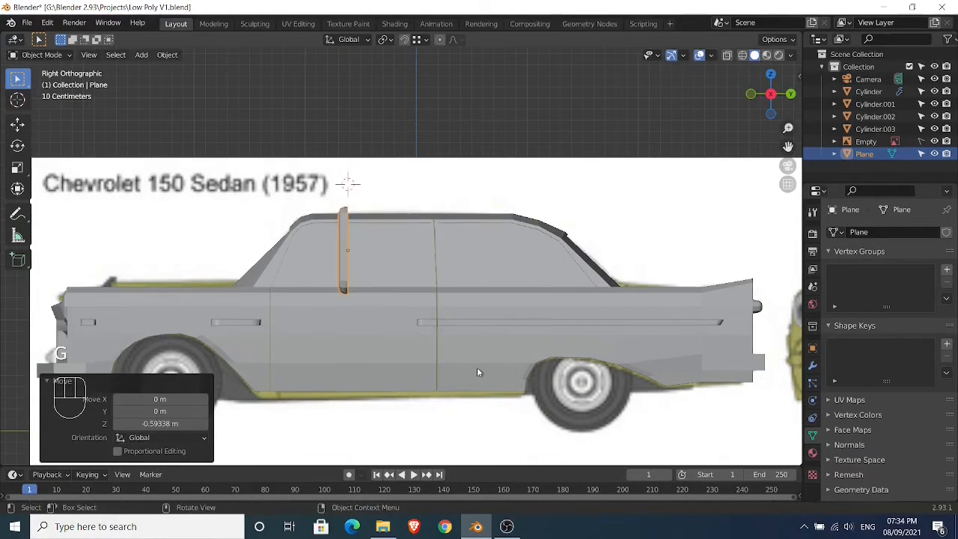
key(s)
click(377, 298)
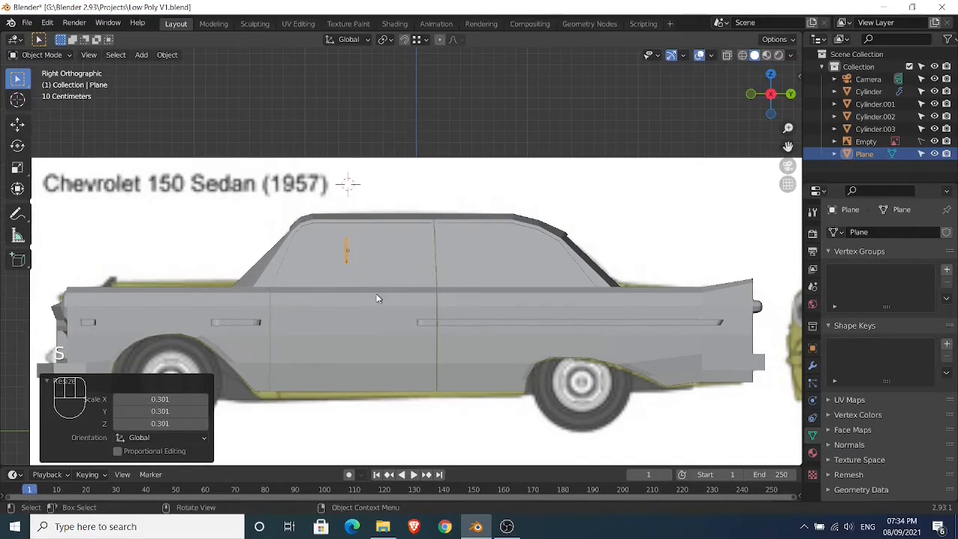
Move the plate to the front lower corner of the side window, about -0.557 m in Y, -0.216 m in Z and -2.615 m in X
key(g)
click(315, 318)
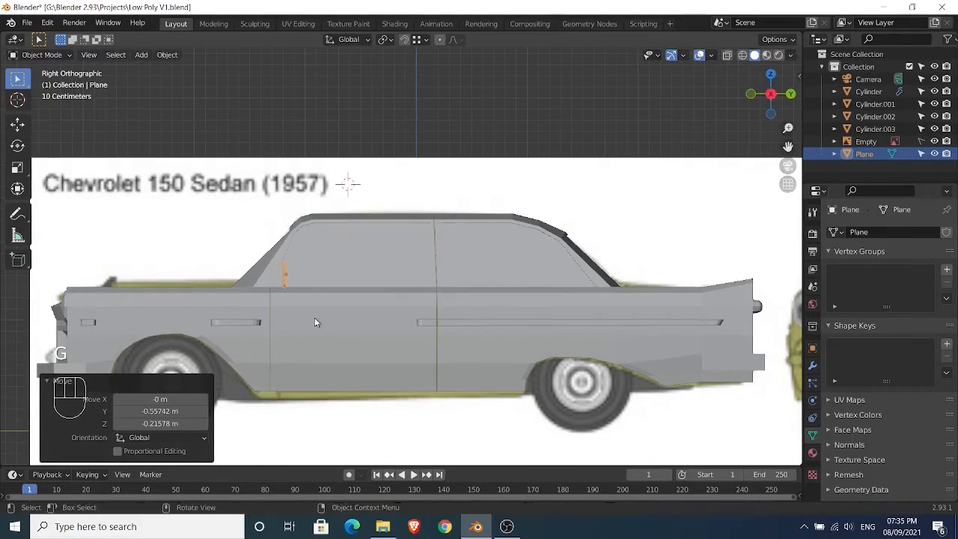
middle_drag(318, 318, 452, 316)
key(KP_1)
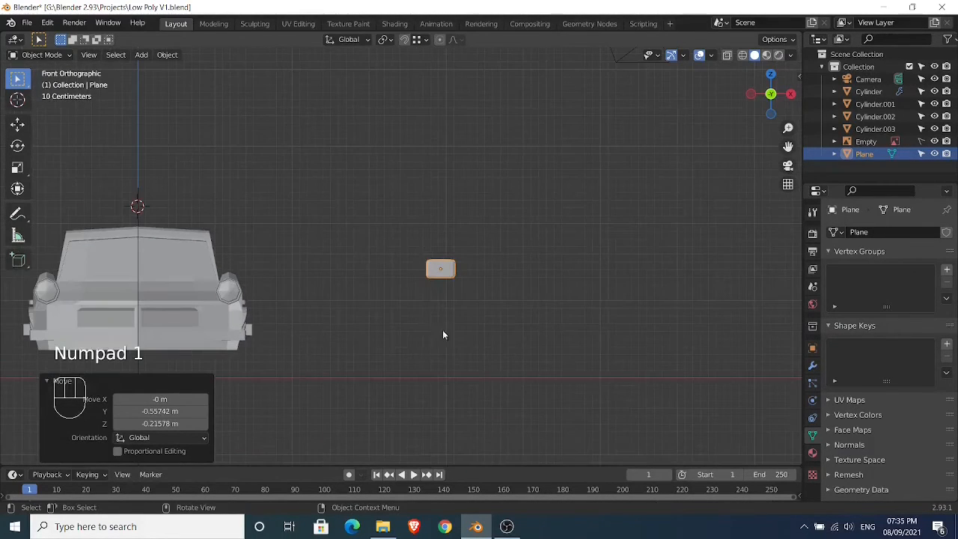
key(g)
key(x)
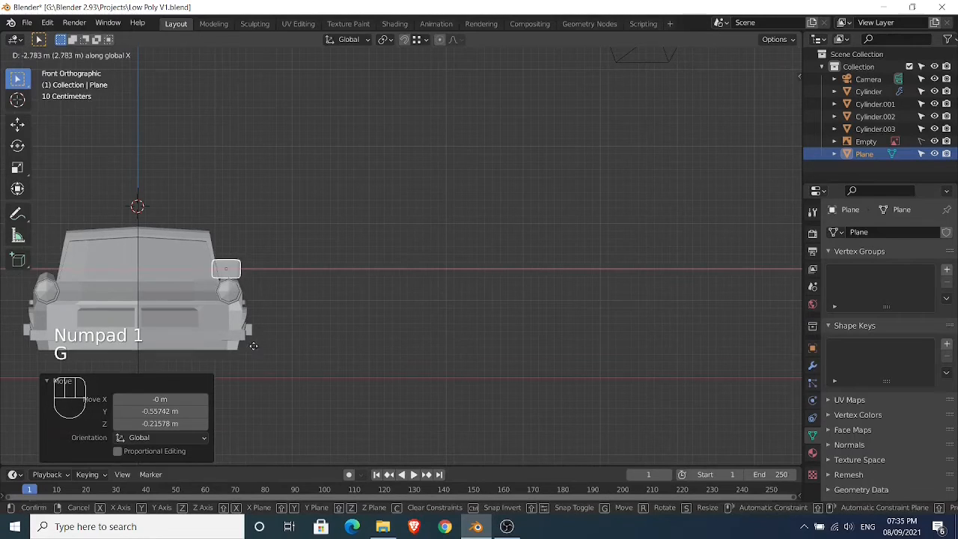
click(263, 347)
Scale the plate uniformly by about 0.63 in front view, sizing it as a side mirror
shift+middle_drag(264, 347, 443, 308)
scroll(372, 317, up, 4)
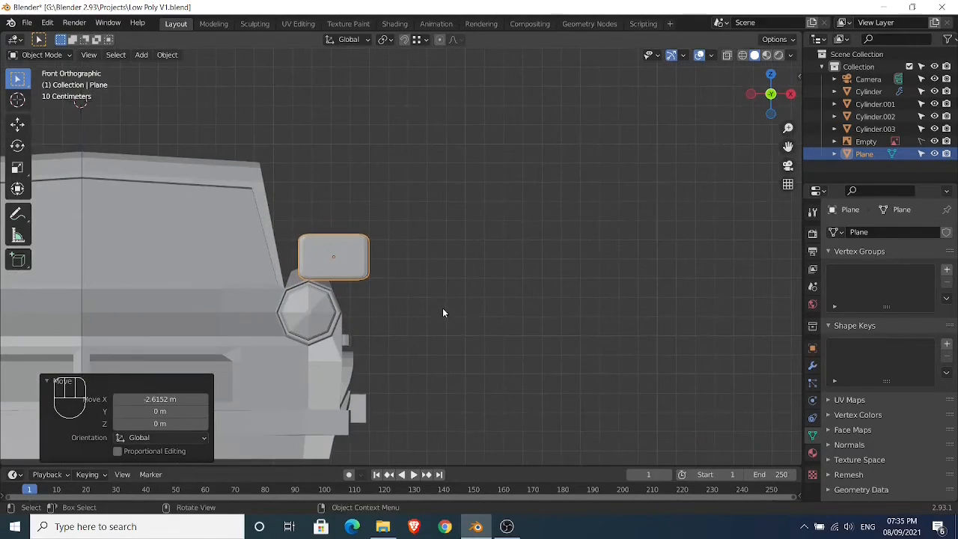
key(s)
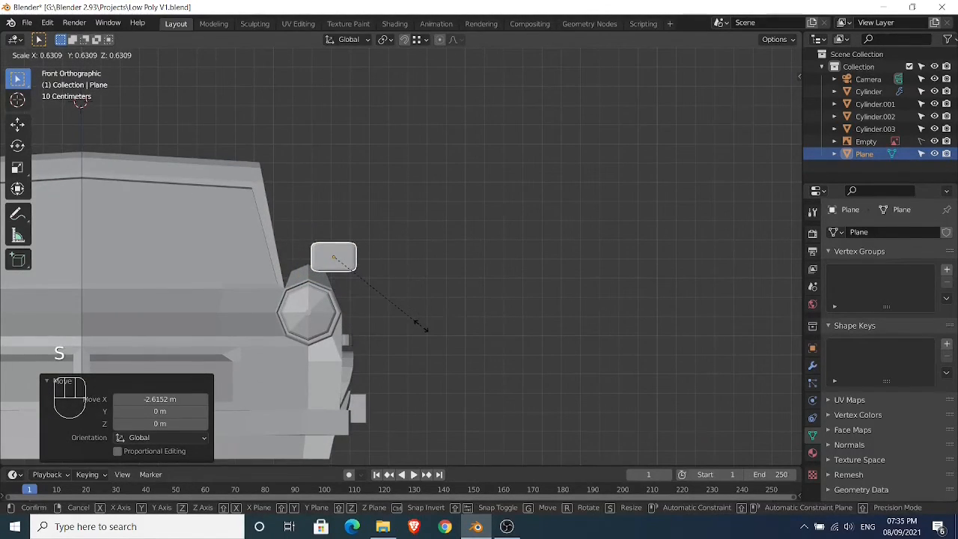
click(424, 326)
middle_drag(424, 326, 439, 277)
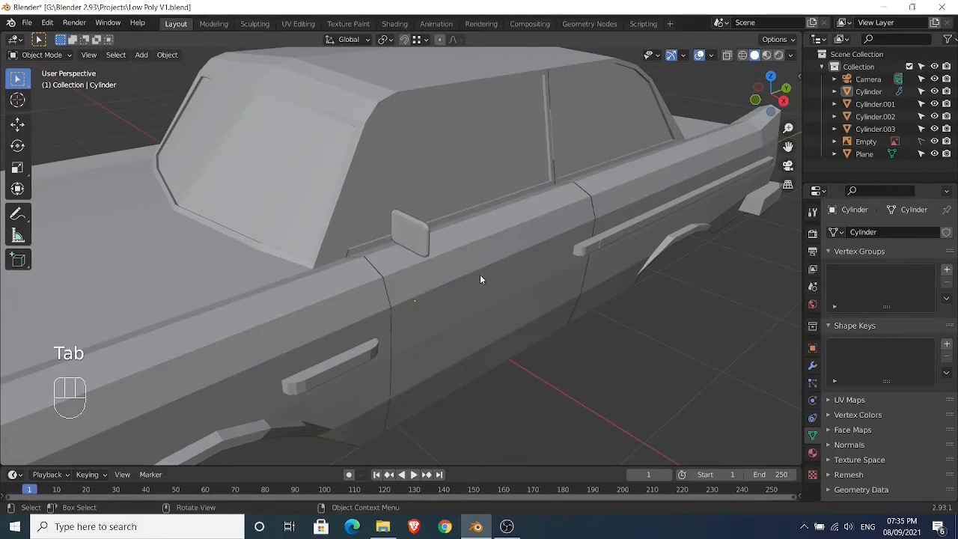
Add a cylinder mesh and scale it uniformly by 0.43
key(shift+a)
mouse_move(449, 249)
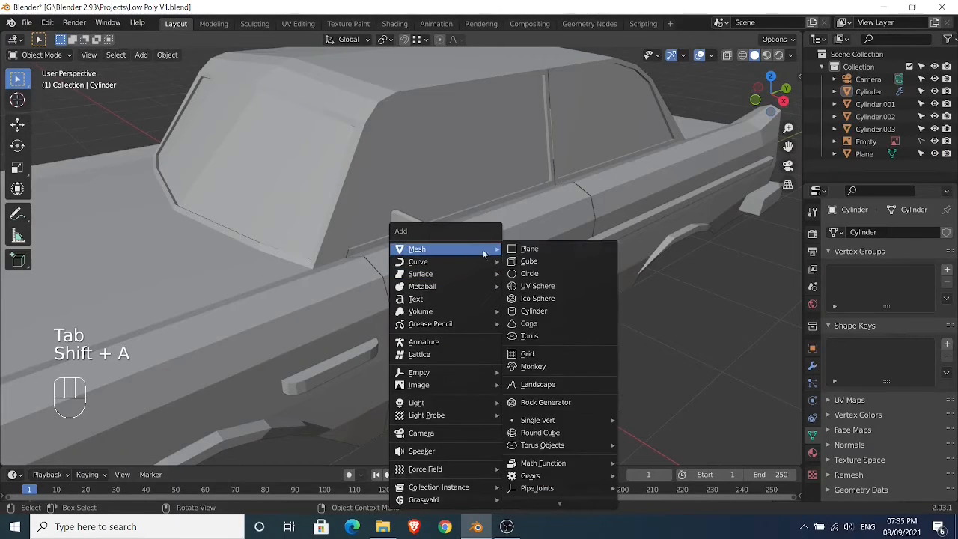
click(535, 311)
key(s)
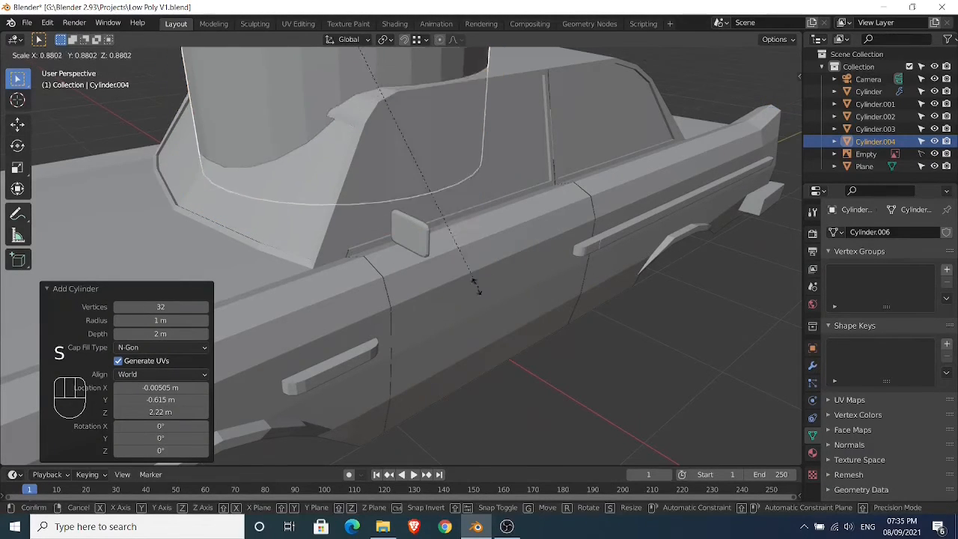
click(374, 158)
Move the cylinder down about 1.12 m and forward about 0.38 m, and shift it out to the mirror plate, about 1 m along X
key(g)
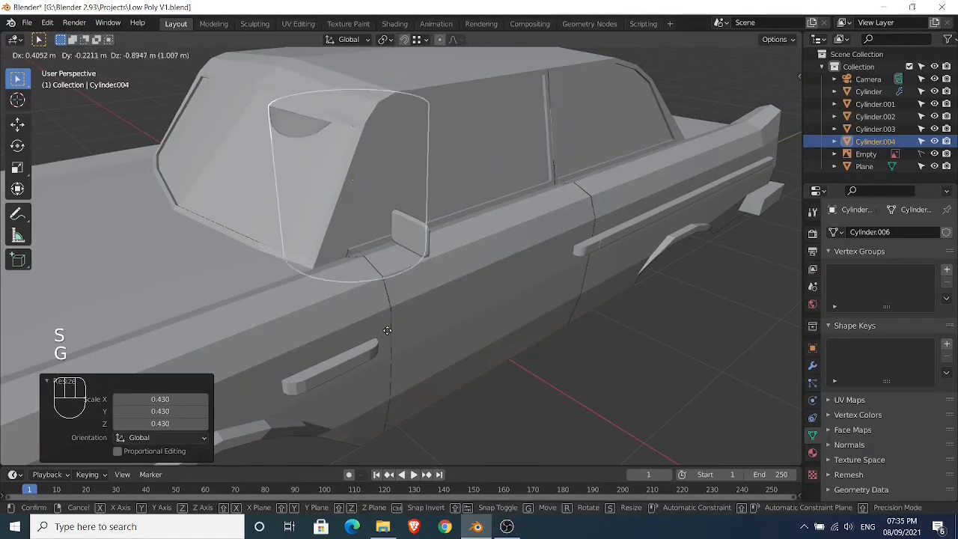
click(370, 379)
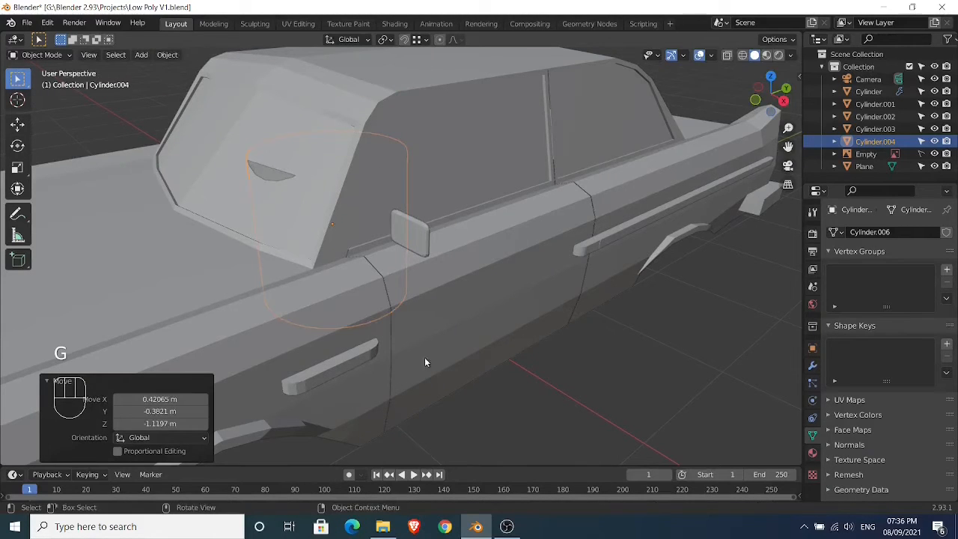
key(g)
key(x)
click(499, 382)
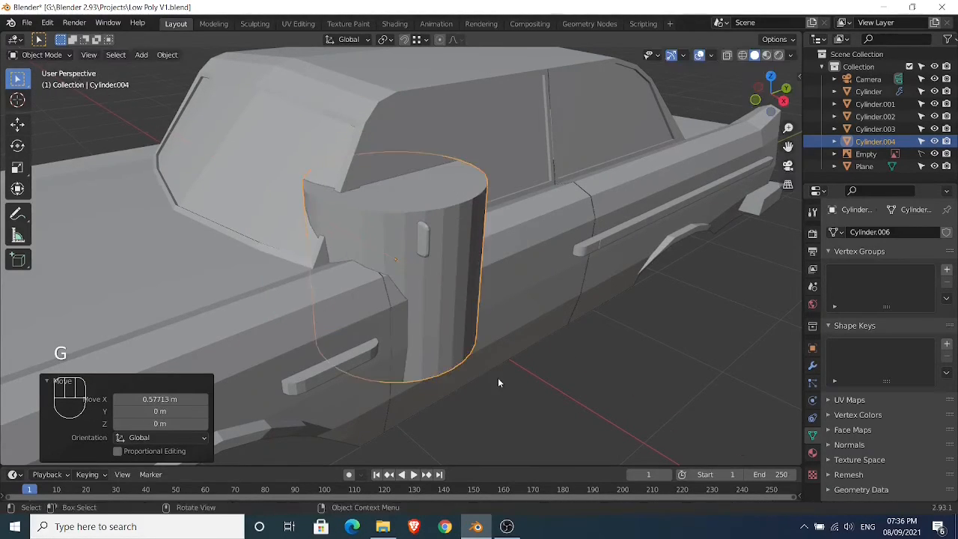
Scale the cylinder uniformly by 0.348, raise it about 0.286 m along Z and move it about 0.445 m along X
key(s)
click(363, 303)
key(g)
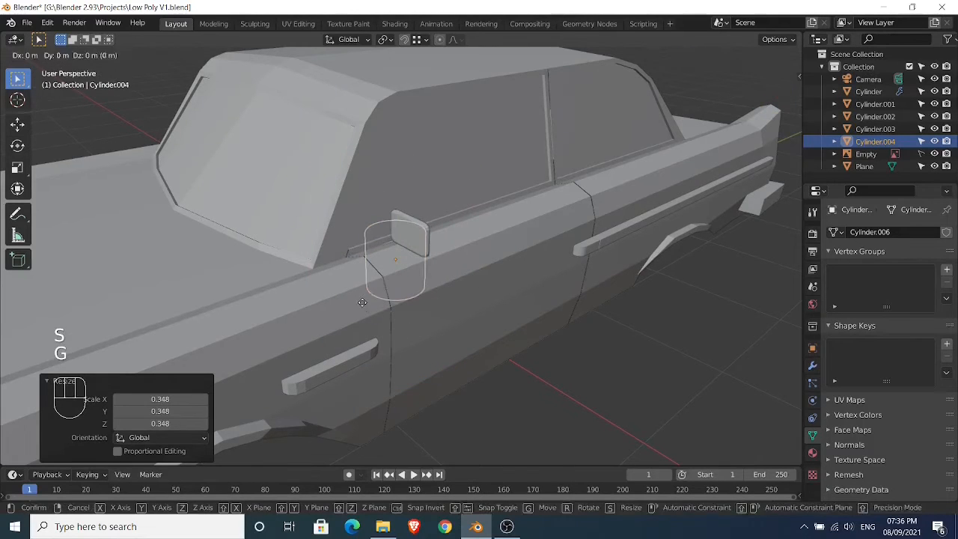
click(351, 250)
key(g)
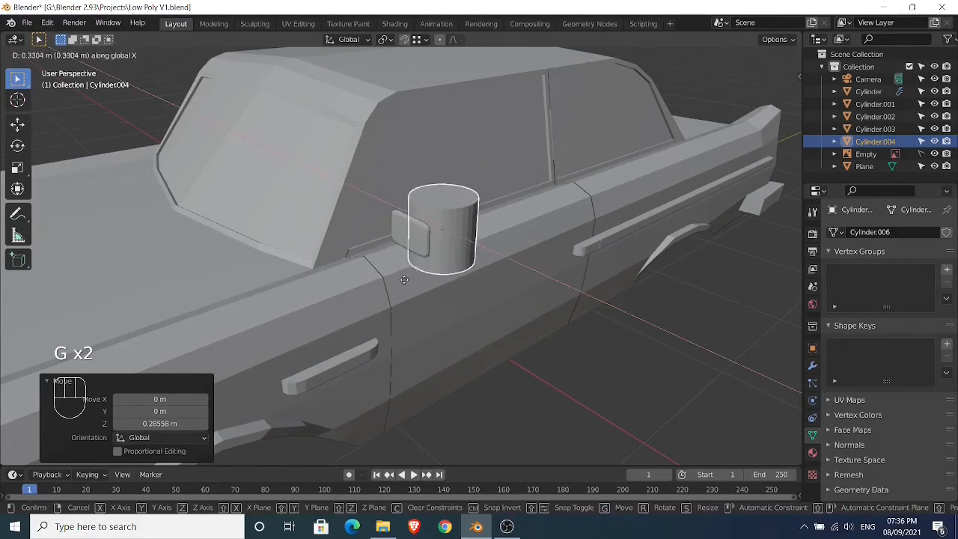
click(423, 279)
Scale the cylinder uniformly by 0.197 and move it about -0.266 m along Y in right view
key(s)
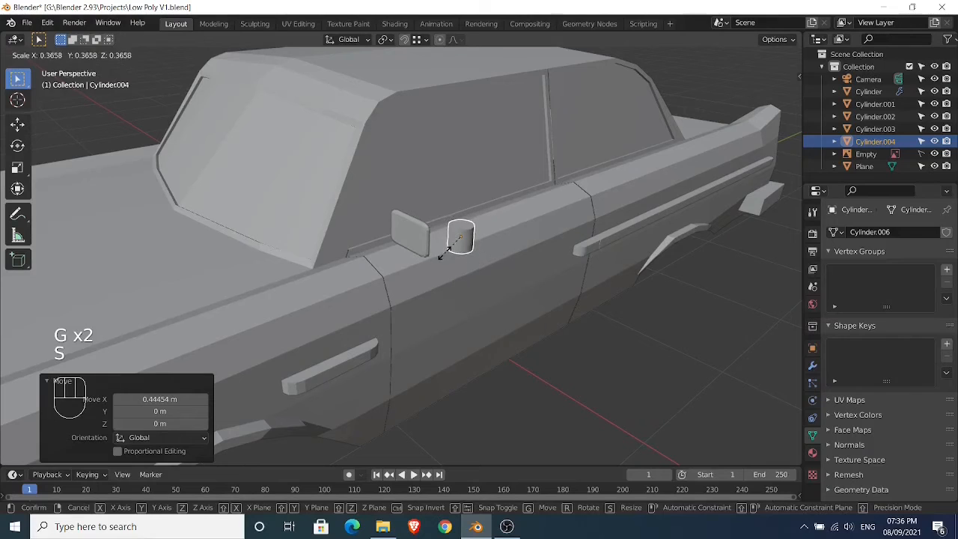
click(459, 248)
middle_drag(461, 249, 512, 298)
key(KP_3)
key(g)
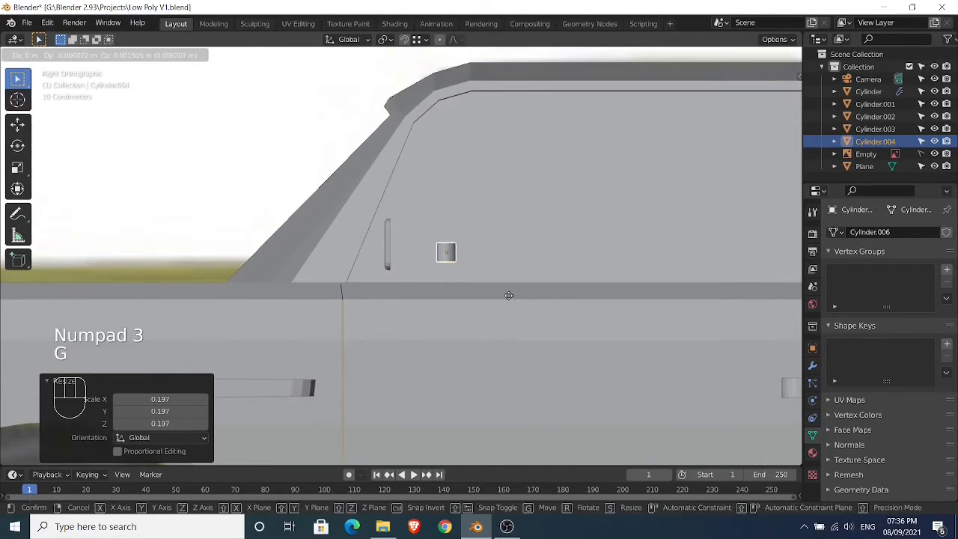
middle_click(503, 295)
click(422, 284)
scroll(424, 282, up, 7)
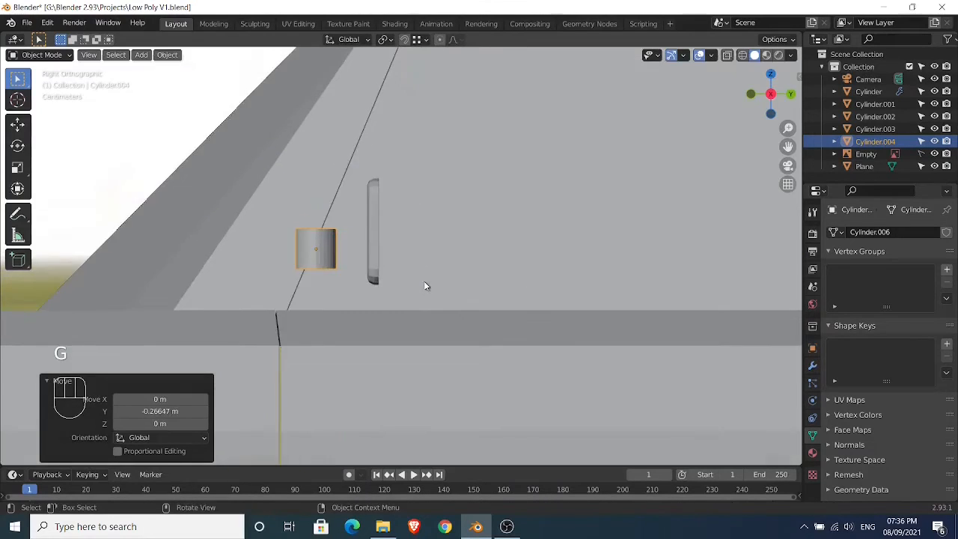
Rotate the cylinder 90° about the global X axis and scale it uniformly by 0.37
shift+middle_drag(424, 282, 471, 294)
text(r)
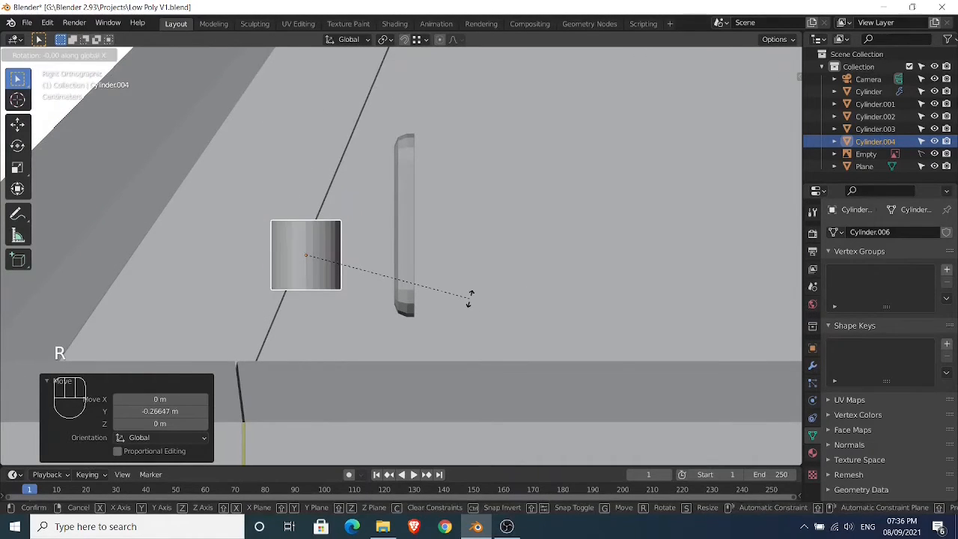
text(90)
click(471, 298)
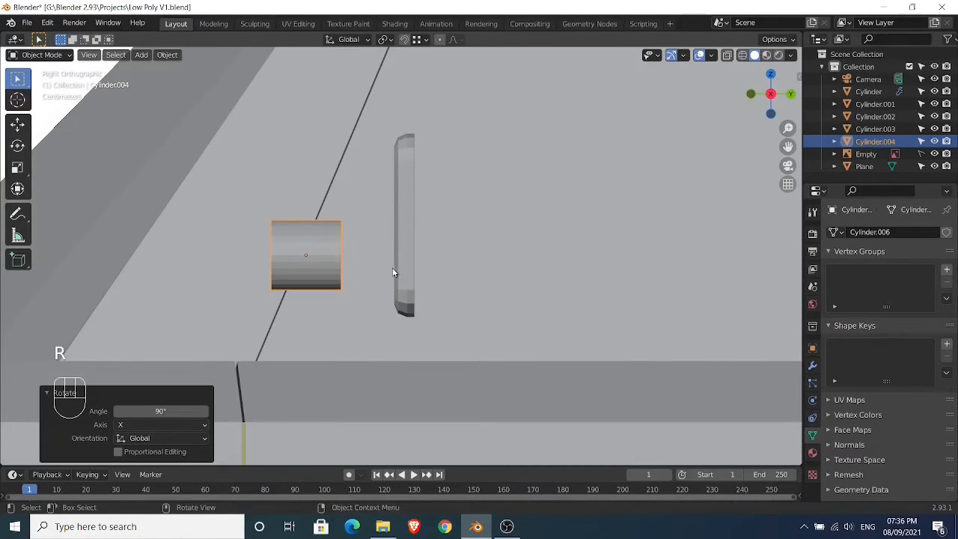
key(s)
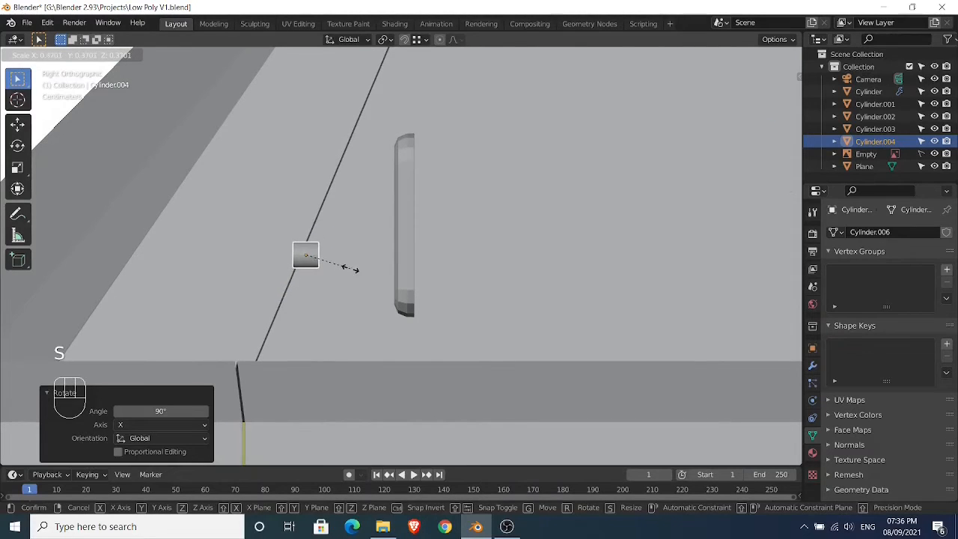
click(357, 267)
Raise the cylinder about 0.023 m along Z and move it about 0.067 m along Y against the mirror plate
shift+middle_drag(357, 267, 369, 268)
scroll(369, 268, up, 1)
key(g)
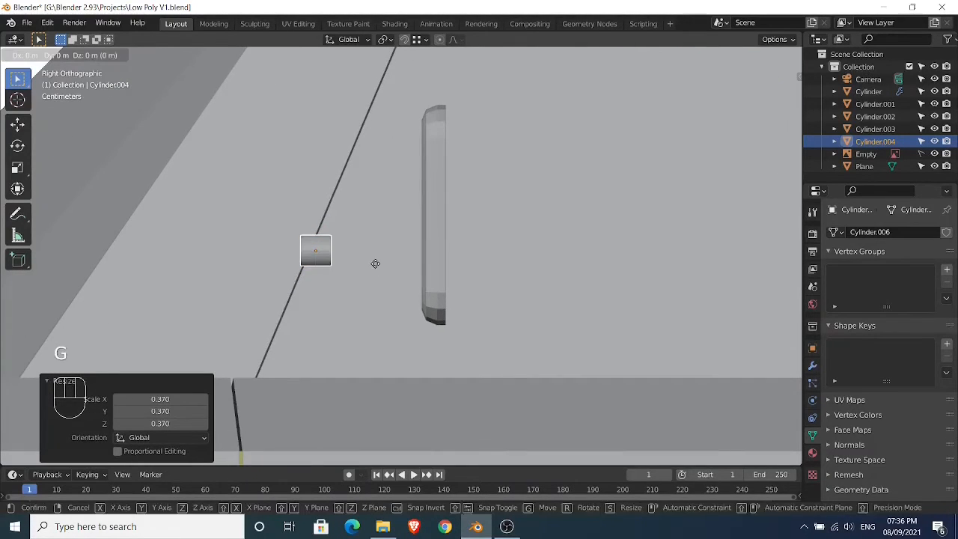
click(374, 229)
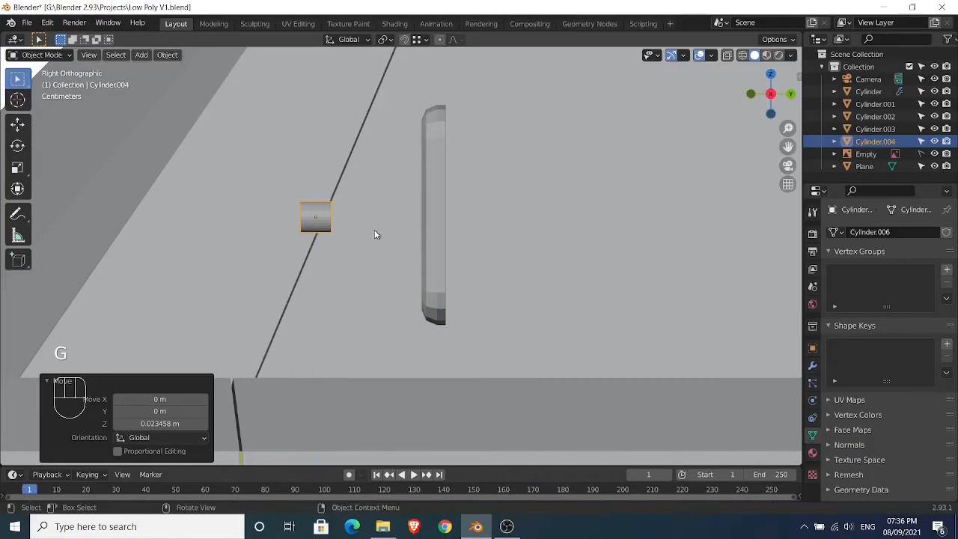
key(g)
key(y)
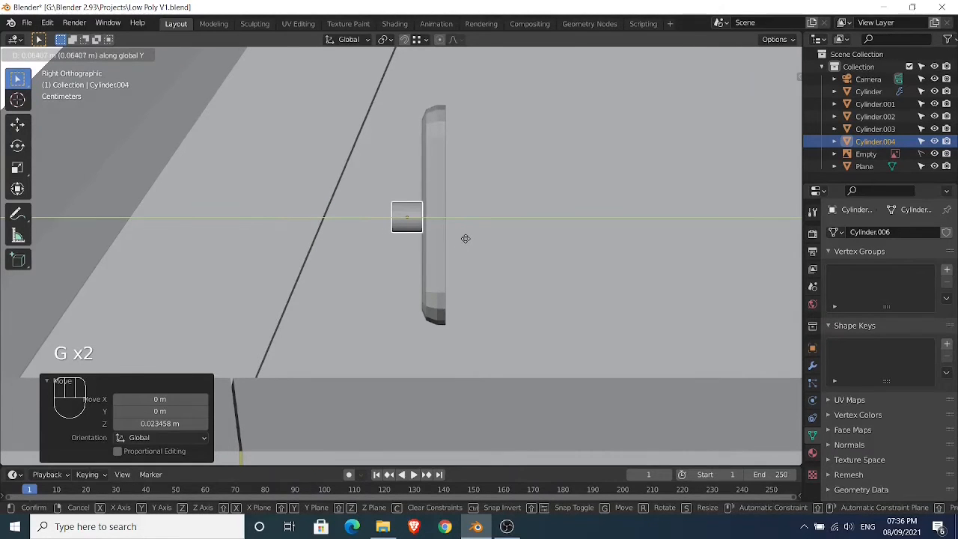
click(468, 239)
Move the cylinder about -0.122 m along X to the plate's middle and scale it by 1.681 in X and Z only
middle_drag(427, 249, 555, 266)
key(g)
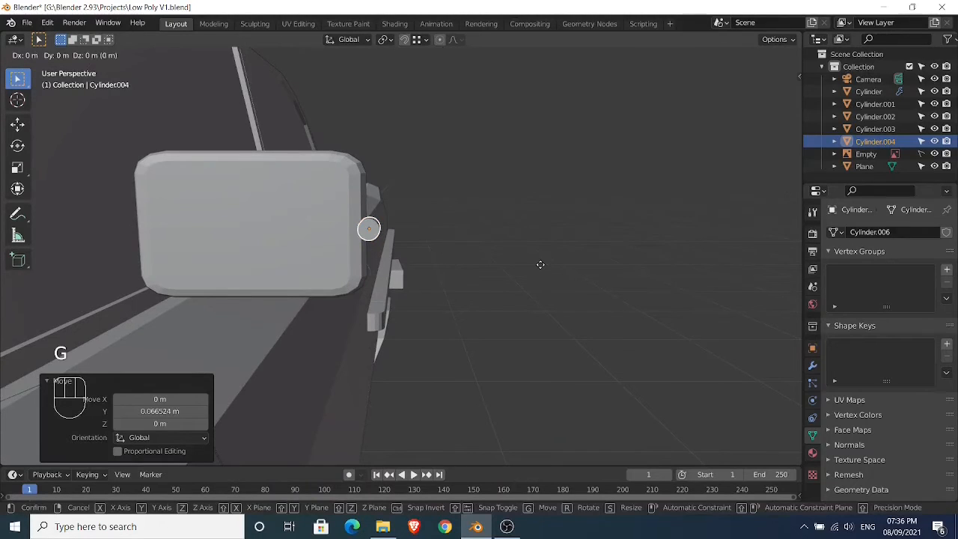
key(x)
click(422, 267)
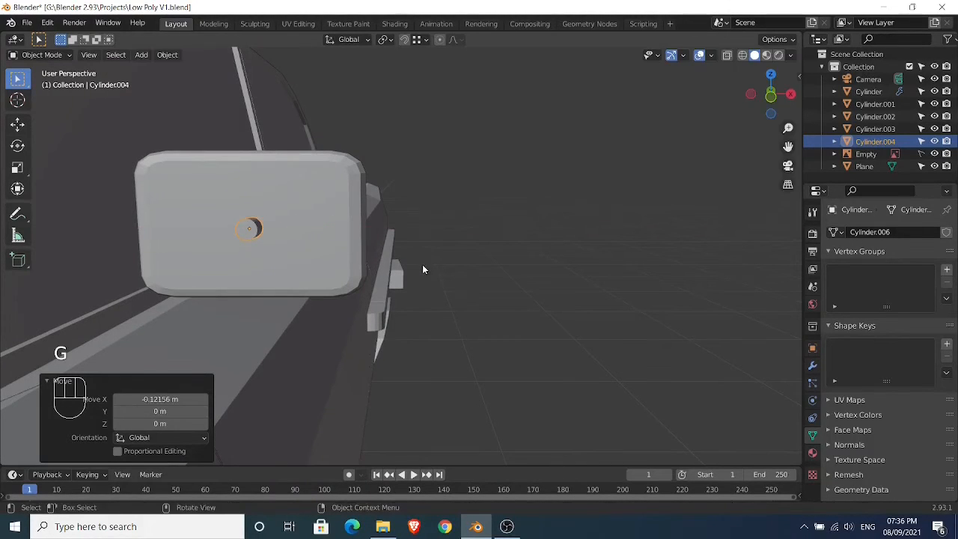
key(s)
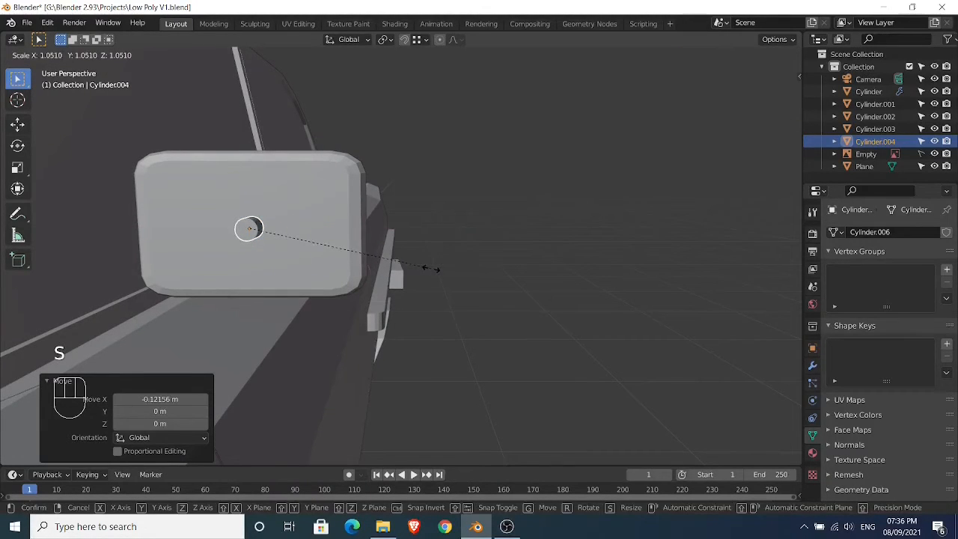
key(shift)
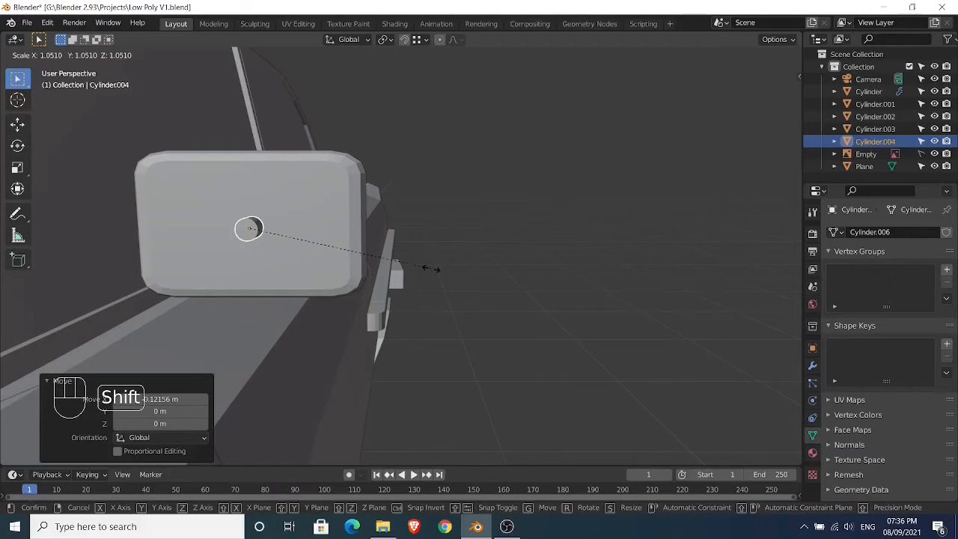
key(shift+y)
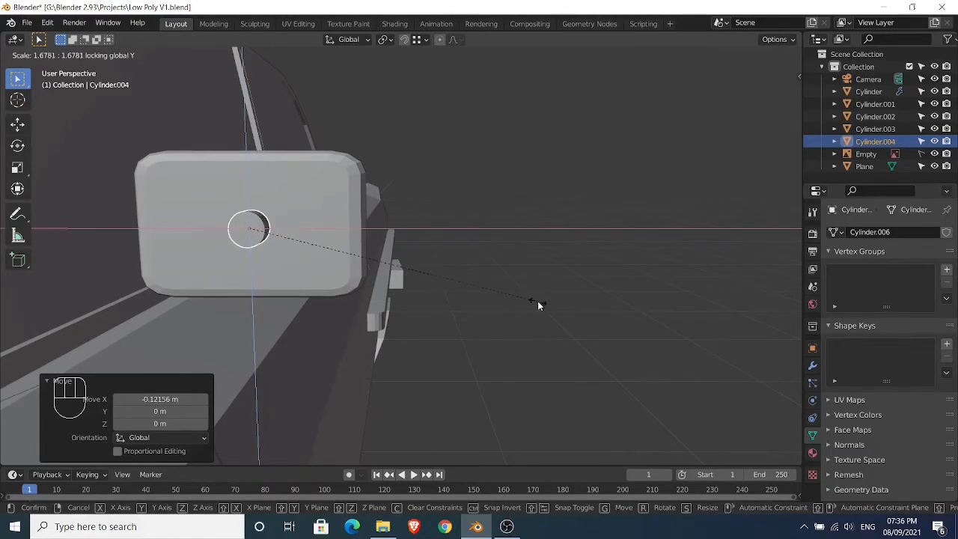
click(538, 301)
Inspect how the cylinder sits against the mirror plate from several angles
middle_drag(538, 301, 398, 297)
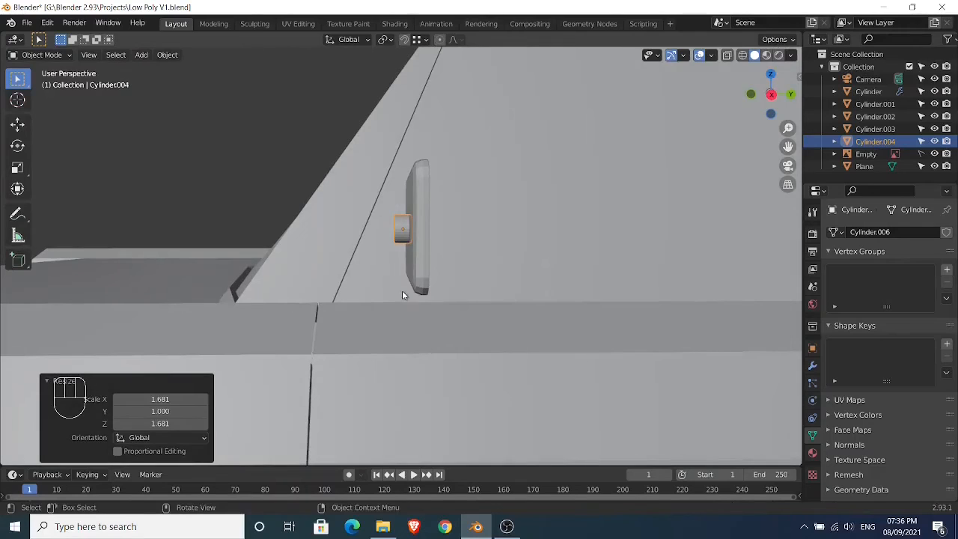
key(g)
key(y)
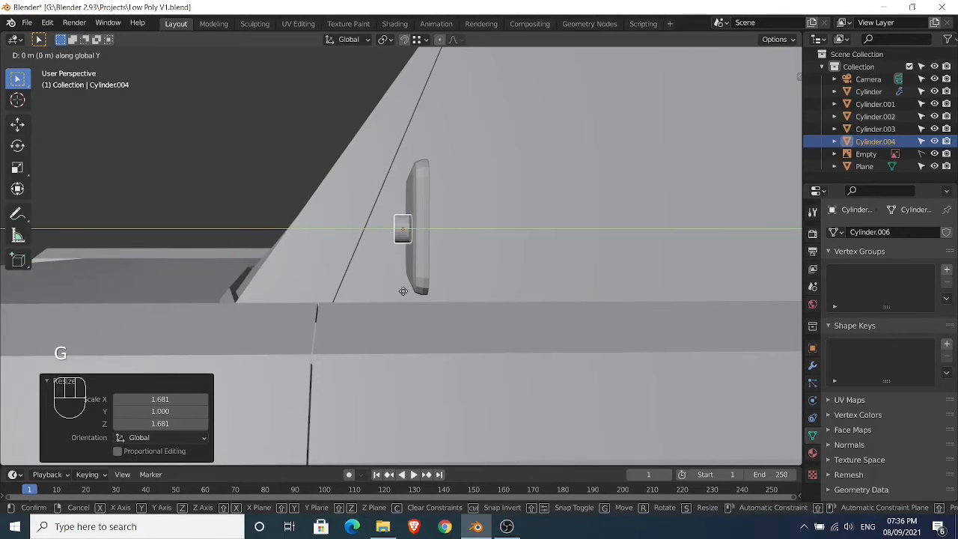
click(402, 291)
middle_drag(402, 291, 459, 311)
scroll(478, 296, down, 1)
scroll(526, 296, up, 1)
key(KP_1)
scroll(494, 284, down, 2)
scroll(432, 297, up, 2)
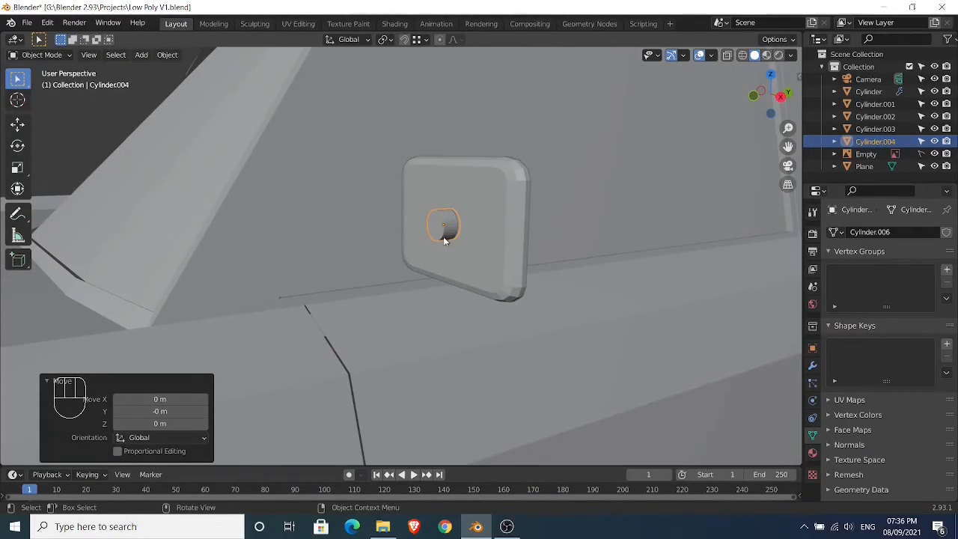
Extrude the edge loop at the cylinder's free end about 0.068 m away from the mirror plate in right view
key(KP_3)
scroll(463, 269, up, 3)
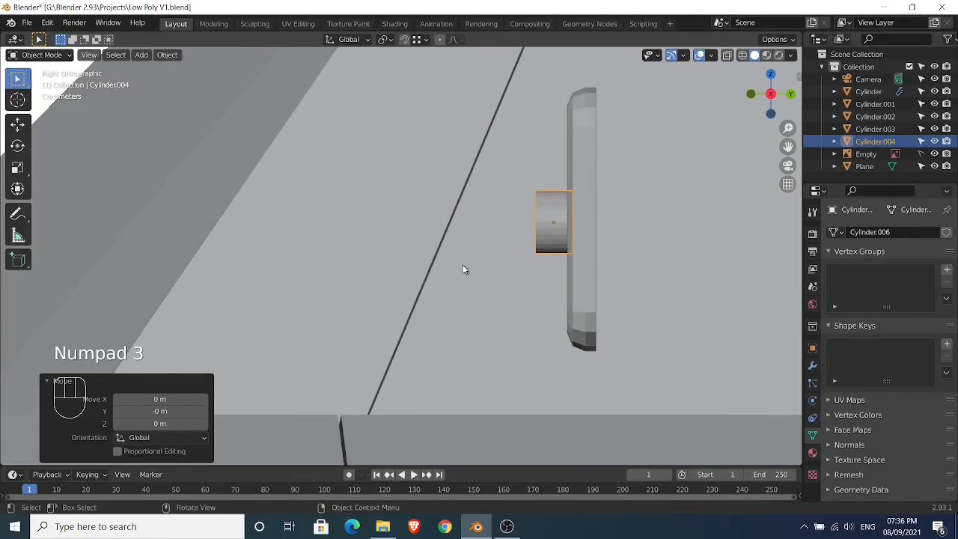
key(Tab)
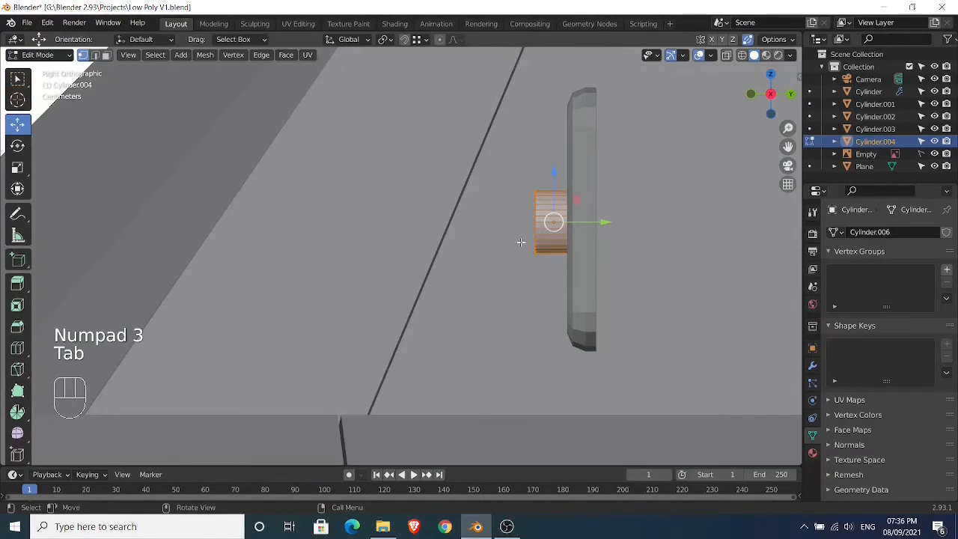
key(2)
scroll(548, 229, up, 2)
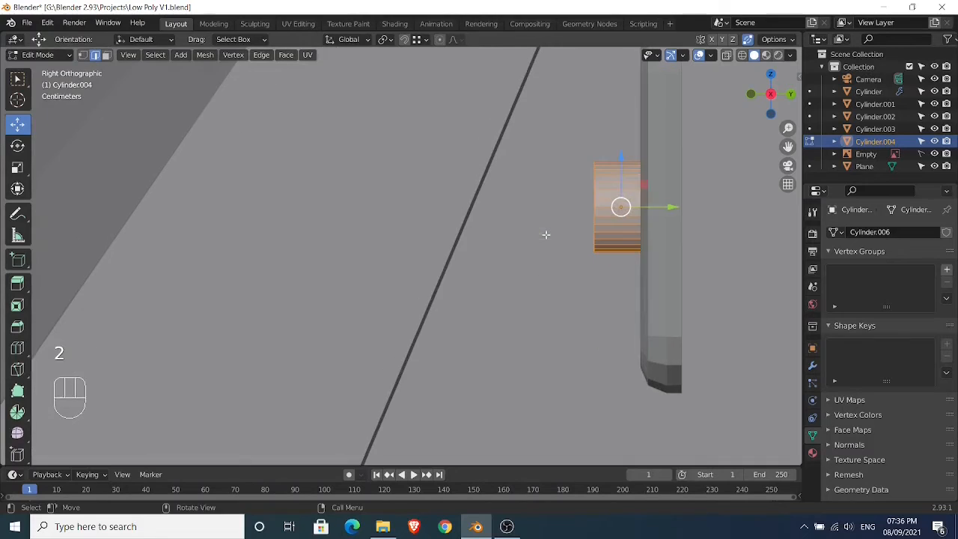
alt+click(590, 222)
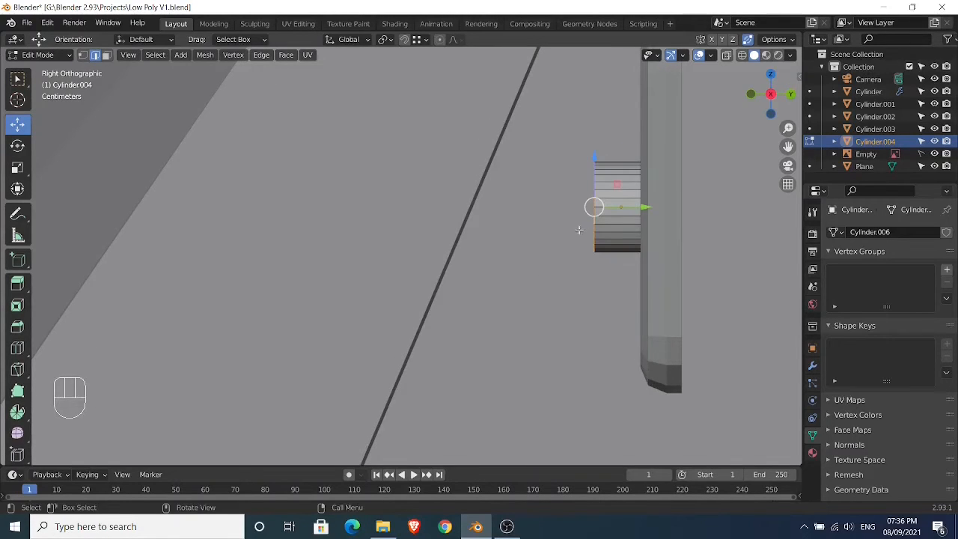
middle_drag(540, 259, 539, 277)
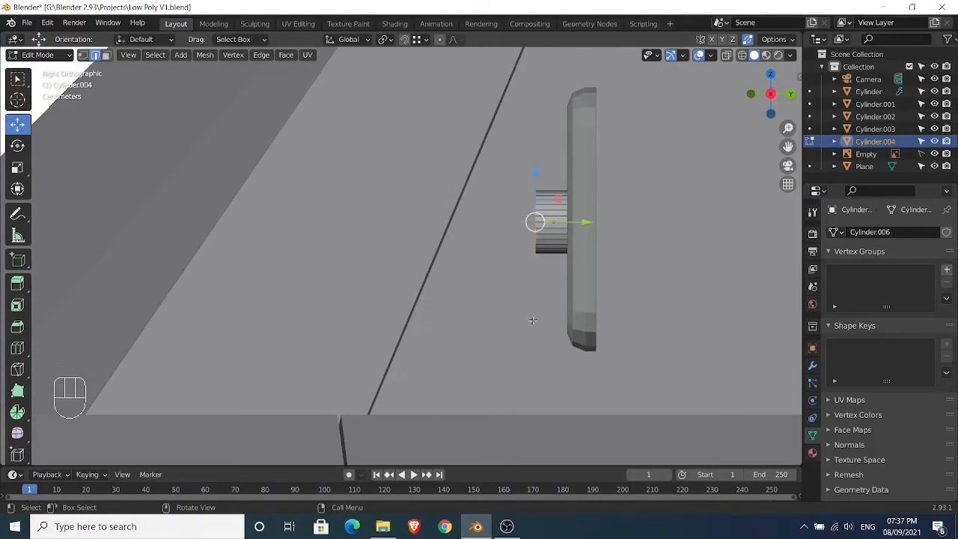
key(e)
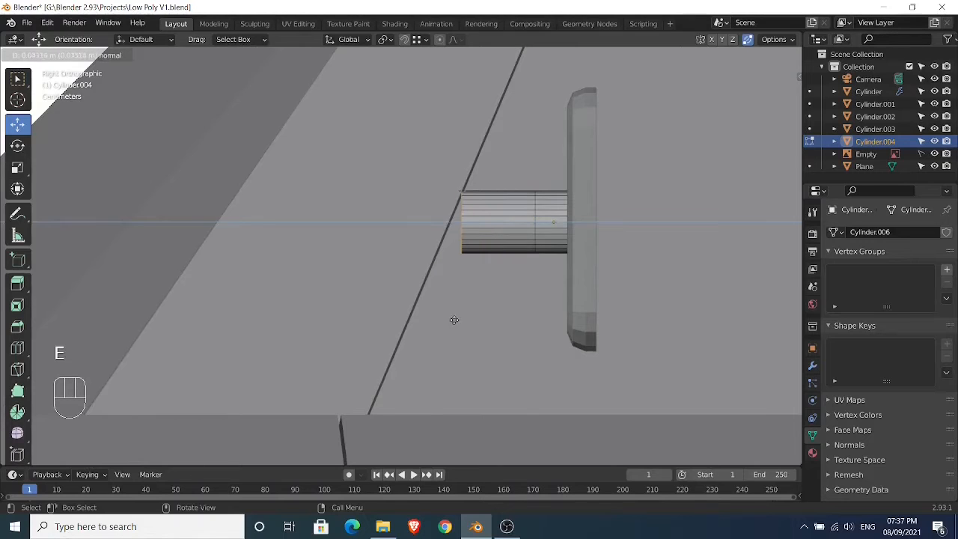
click(416, 321)
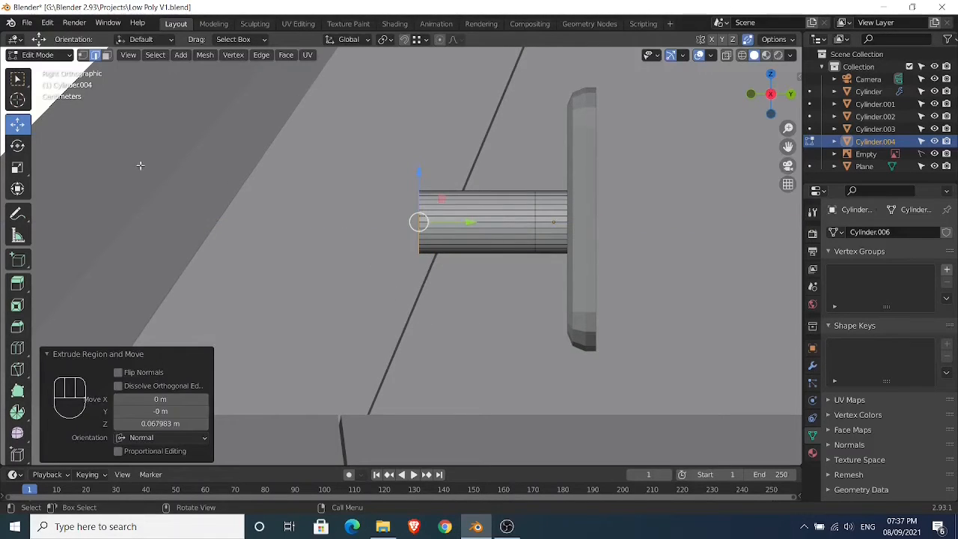
Place the 3D cursor below the stem's free end and Spin its end loop 93.8° about X in 6 steps, curving it downward
scroll(16, 239, down, 3)
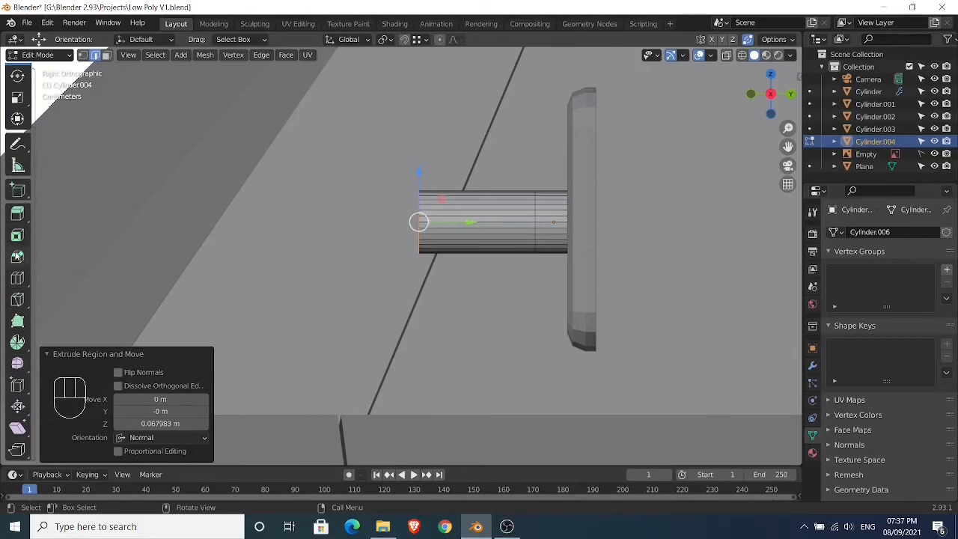
click(17, 342)
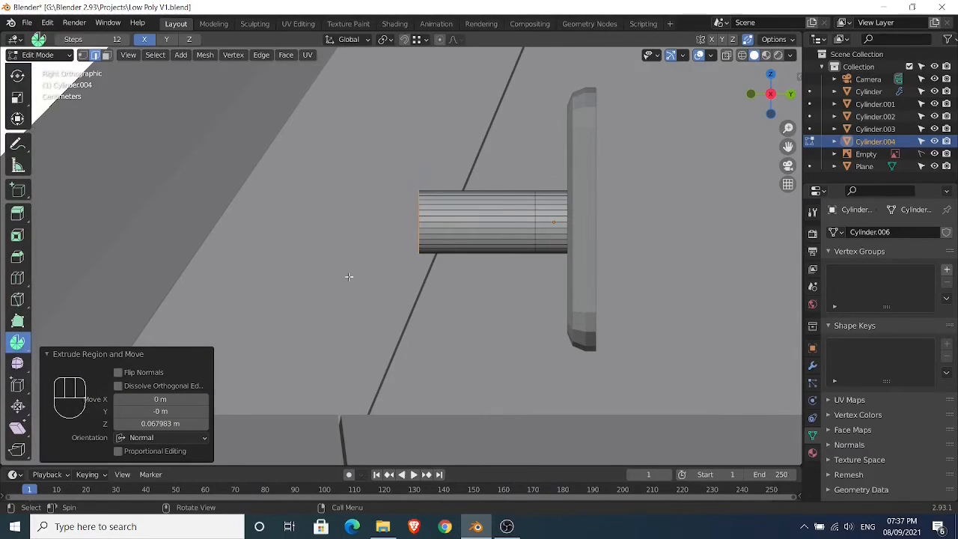
scroll(349, 274, down, 2)
shift+middle_drag(397, 289, 388, 241)
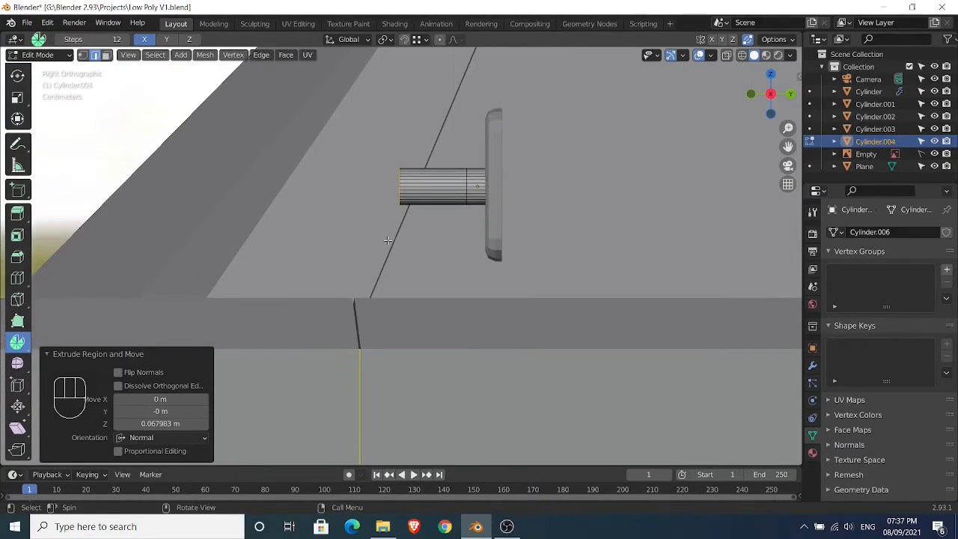
ctrl+right_click(396, 287)
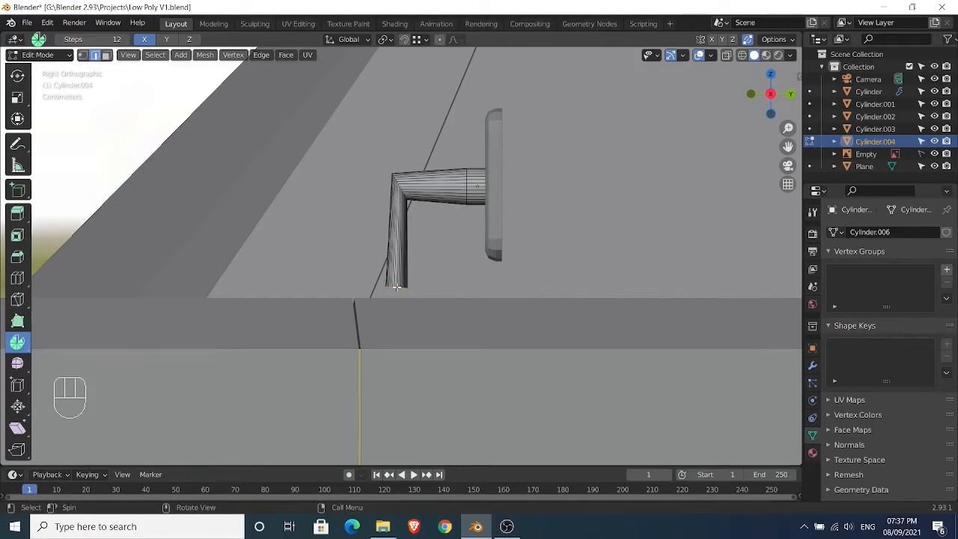
key(ctrl+z)
key(shift)
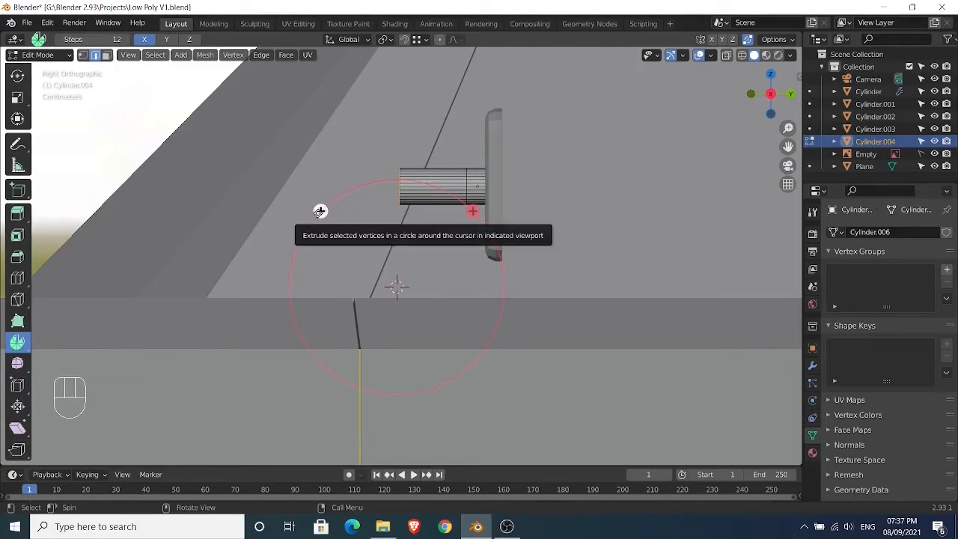
drag(320, 212, 308, 398)
middle_drag(307, 289, 378, 228)
middle_drag(368, 271, 404, 277)
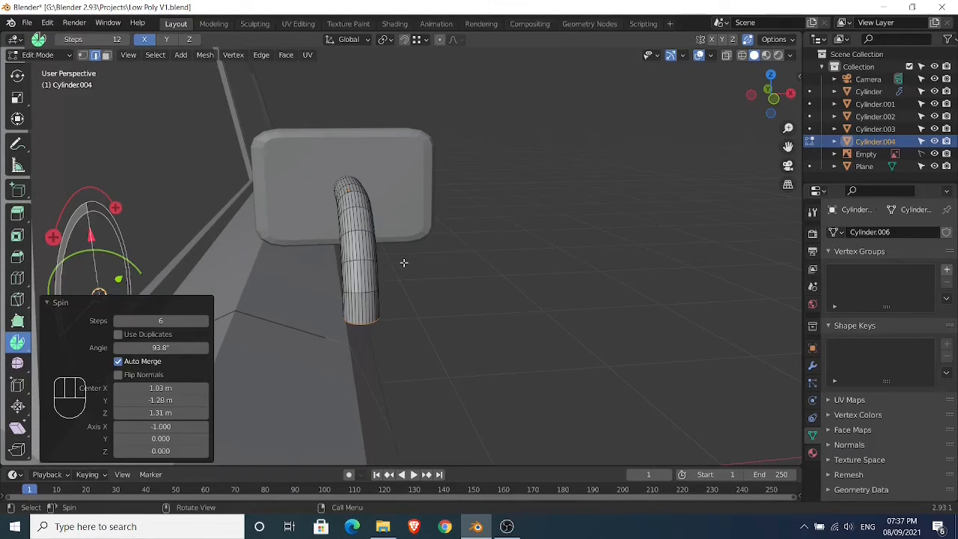
Rotate the curved stem in object mode about 40.7° around Y toward the car body, and fine-tune its tilt in front view
key(Tab)
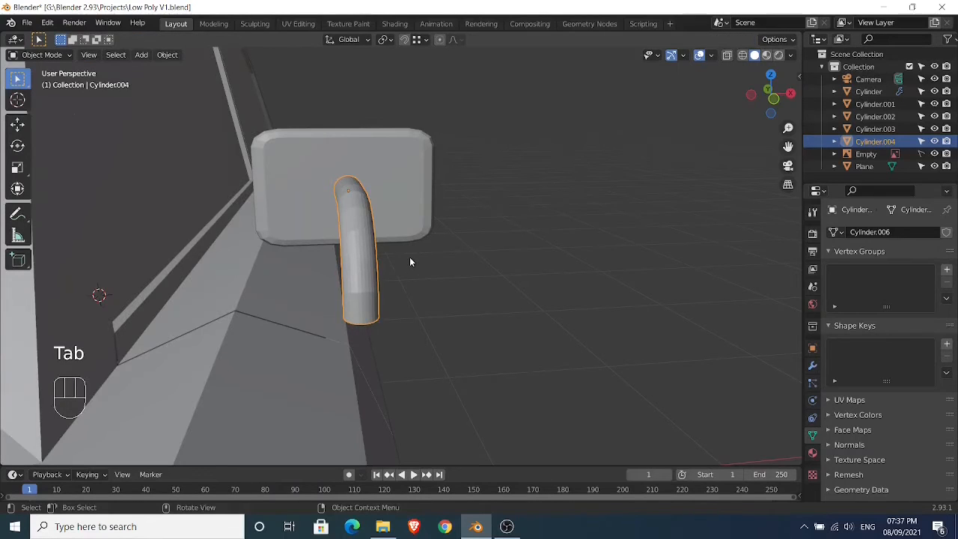
key(r)
key(y)
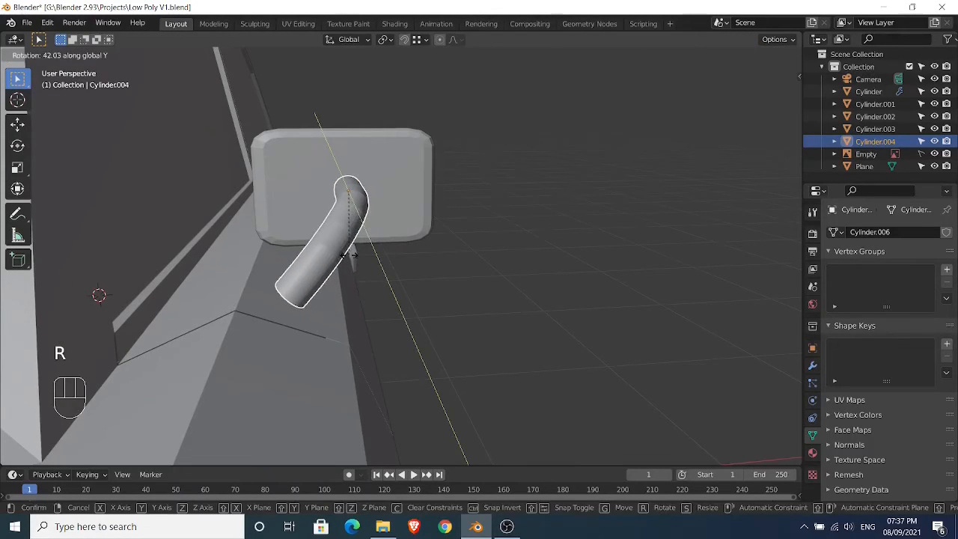
click(354, 257)
middle_drag(355, 257, 372, 292)
key(KP_1)
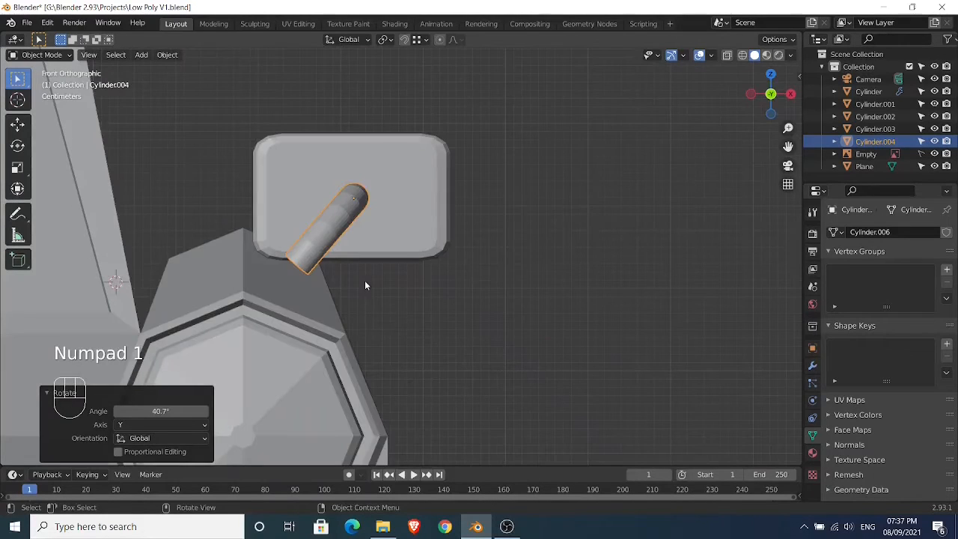
key(r)
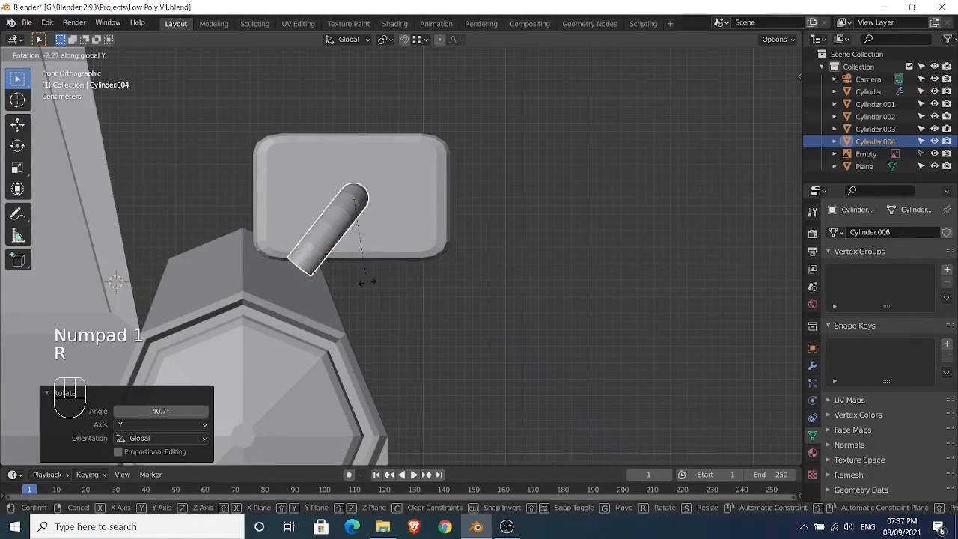
click(388, 291)
Extrude the edge loop at the curved stem's lower end about 0.027 m toward the car body
middle_drag(388, 291, 400, 268)
key(Tab)
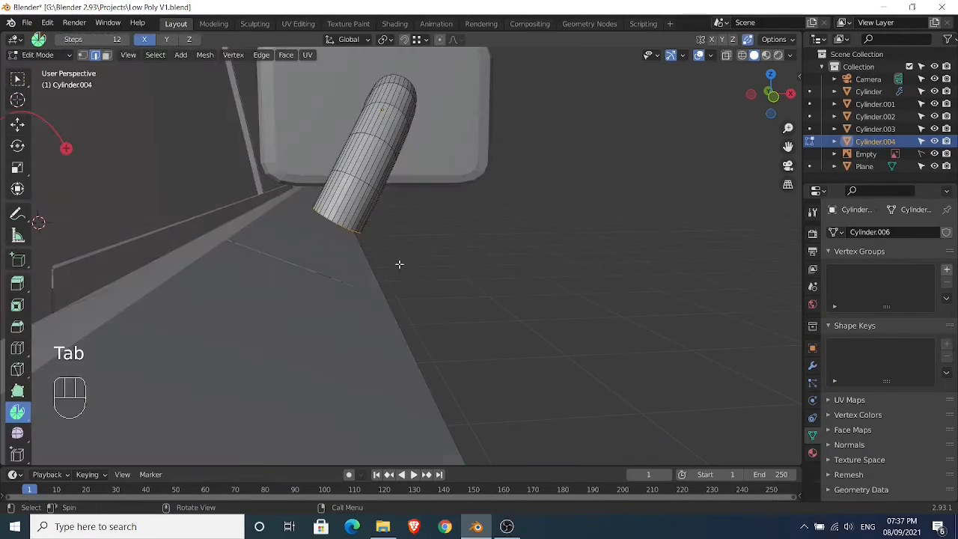
key(e)
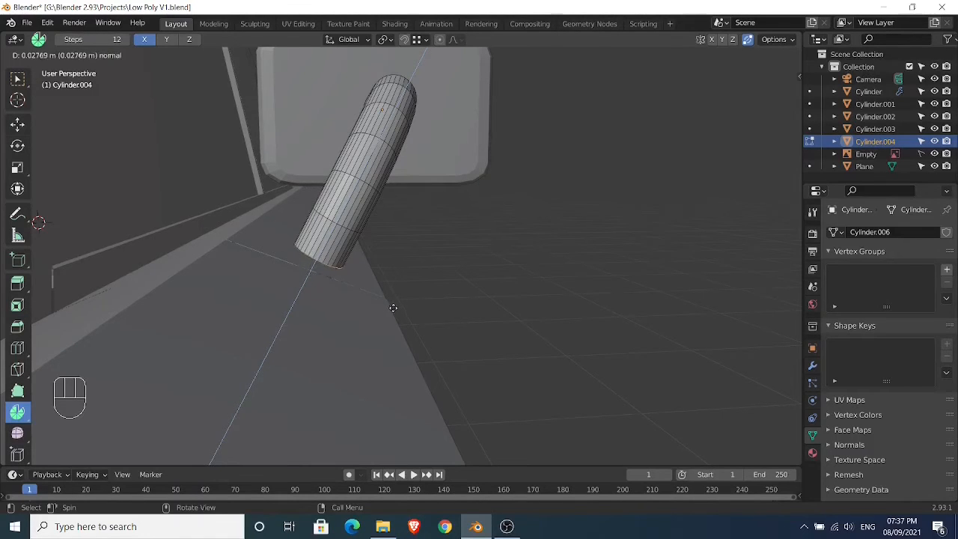
click(394, 309)
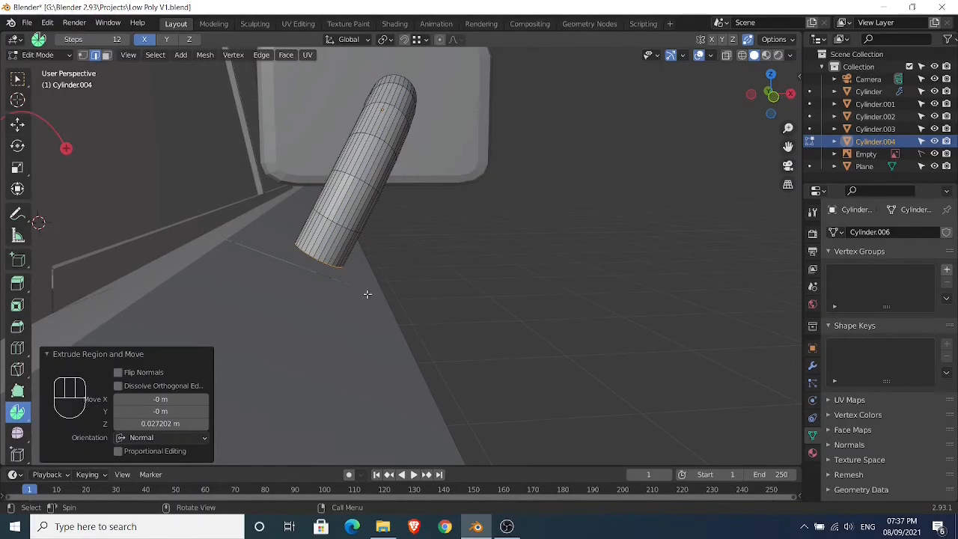
Extrude the stem's end loop outward at about 2.72 scale as a flange and extrude its rim about 0.006 m down
key(e)
key(s)
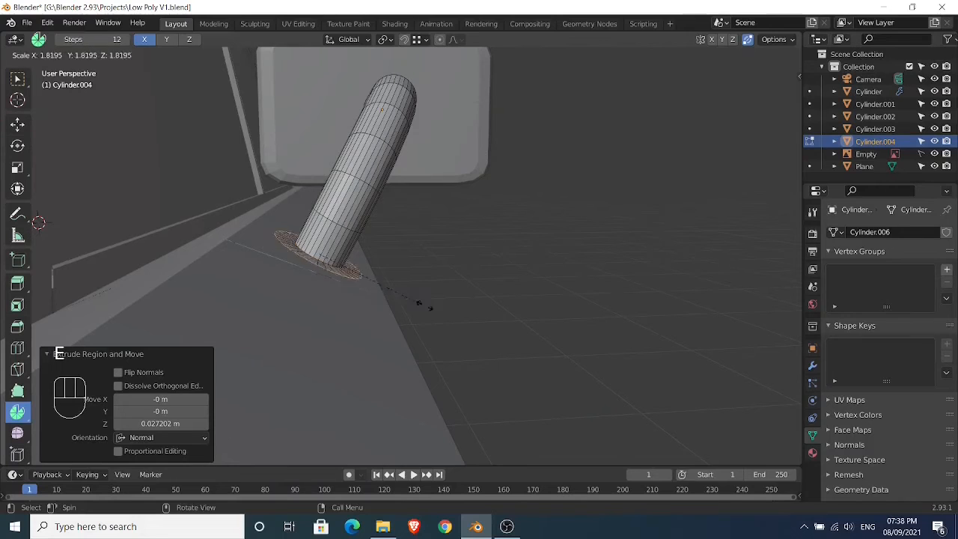
click(472, 328)
middle_drag(473, 327, 479, 302)
key(e)
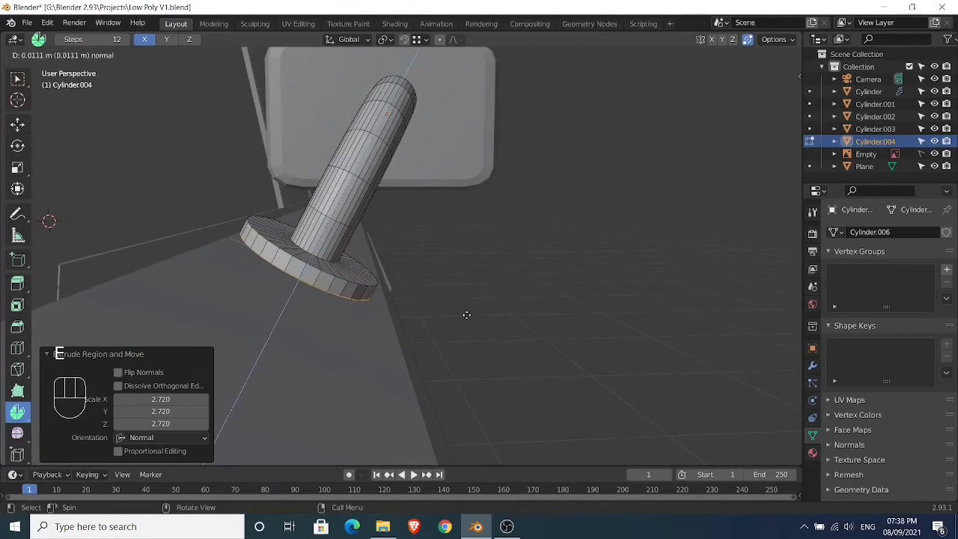
click(468, 309)
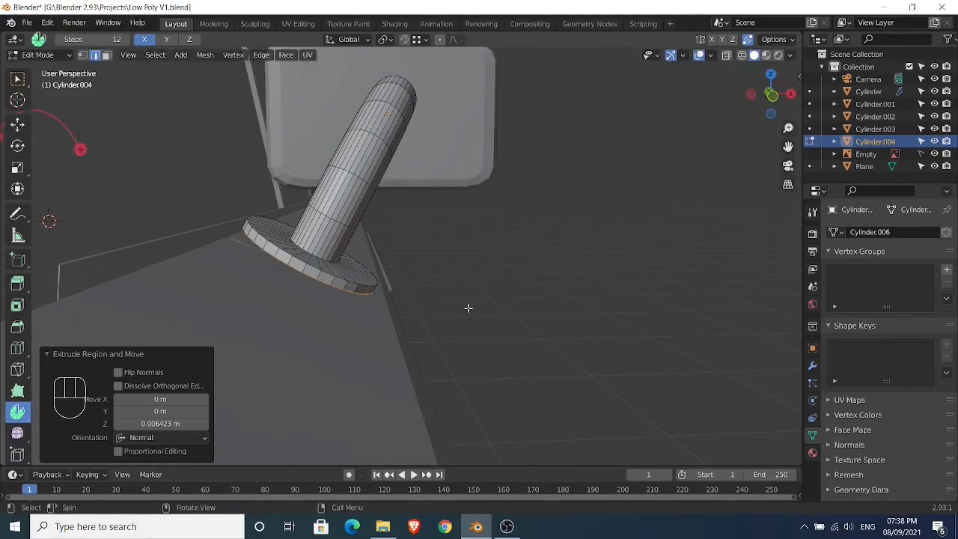
Scale the flange's lower edge loop to about 1.08 and extrude it about 0.007 m further toward the body
key(s)
click(480, 311)
key(e)
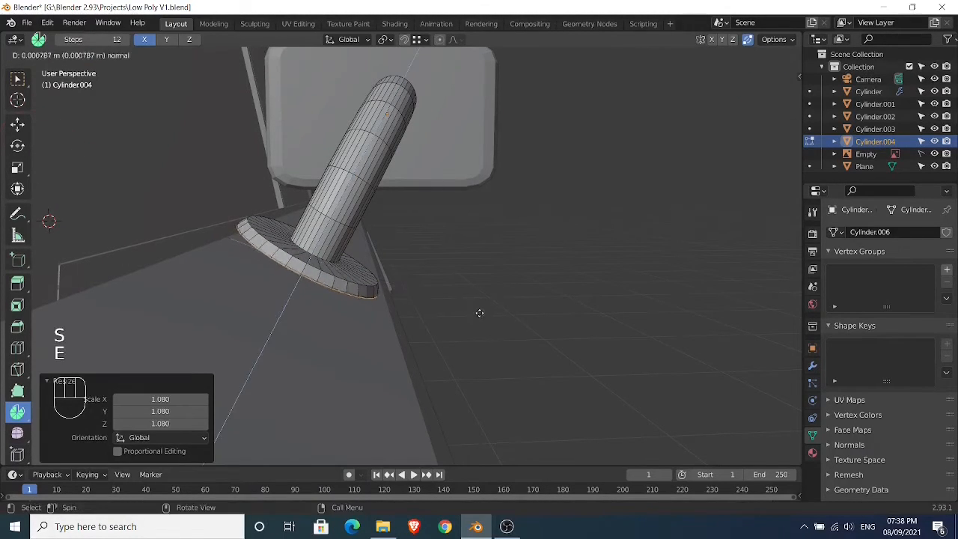
click(475, 318)
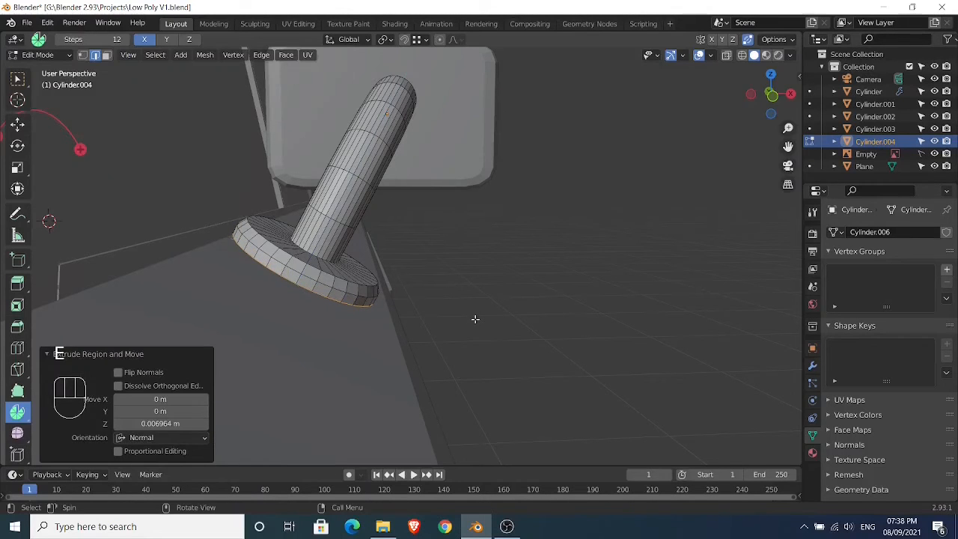
key(Tab)
Select the mirror plate and stem together and move them about -0.006 m in X and -0.010 m in Z
middle_drag(477, 323, 445, 326)
click(470, 229)
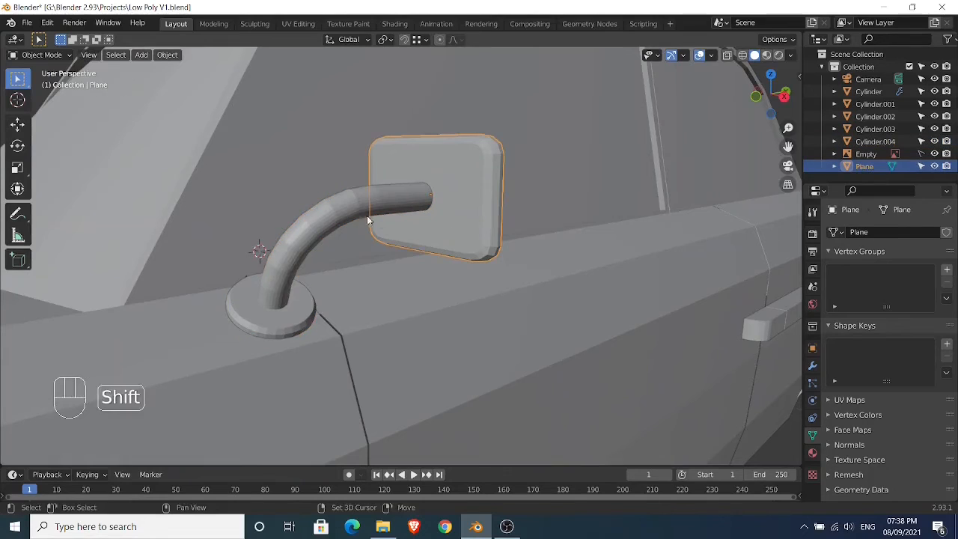
shift+click(362, 229)
middle_drag(362, 231, 449, 257)
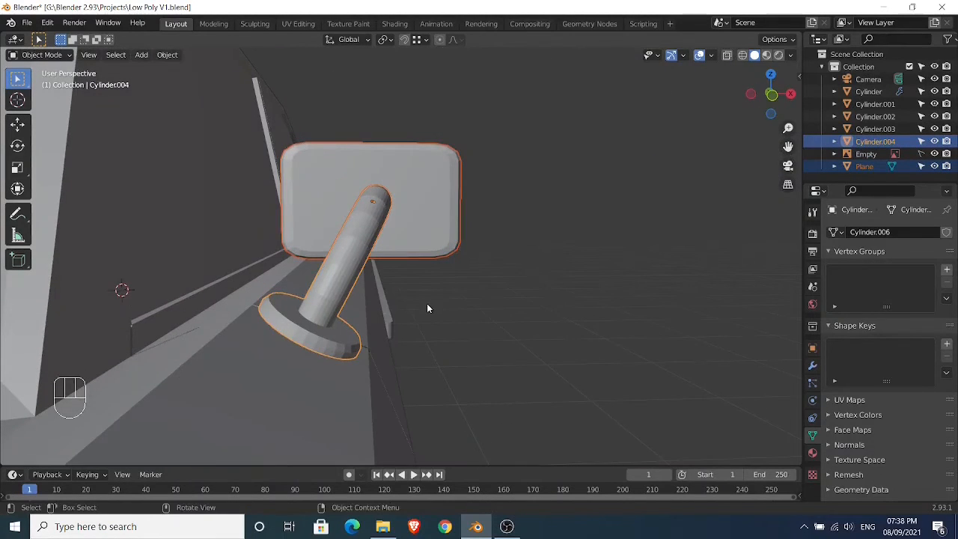
key(g)
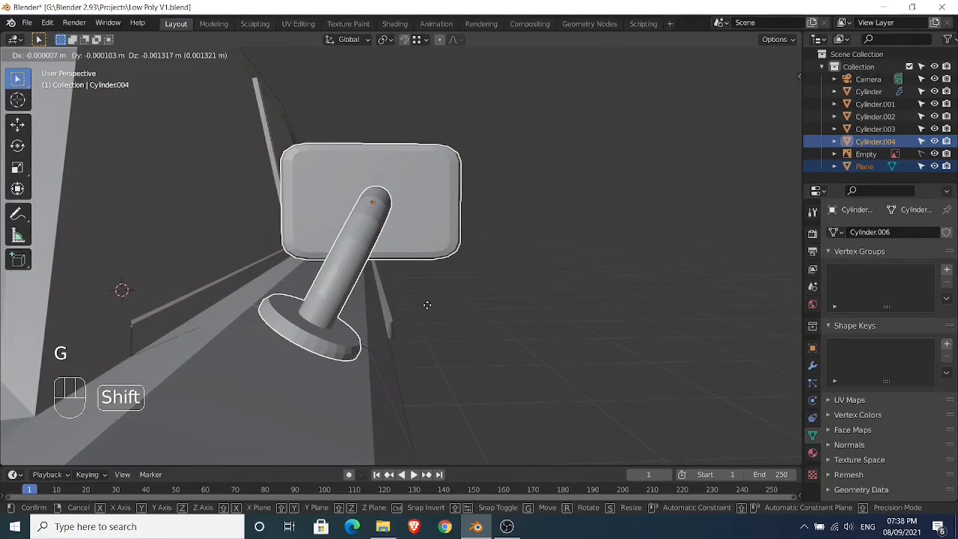
key(shift+y)
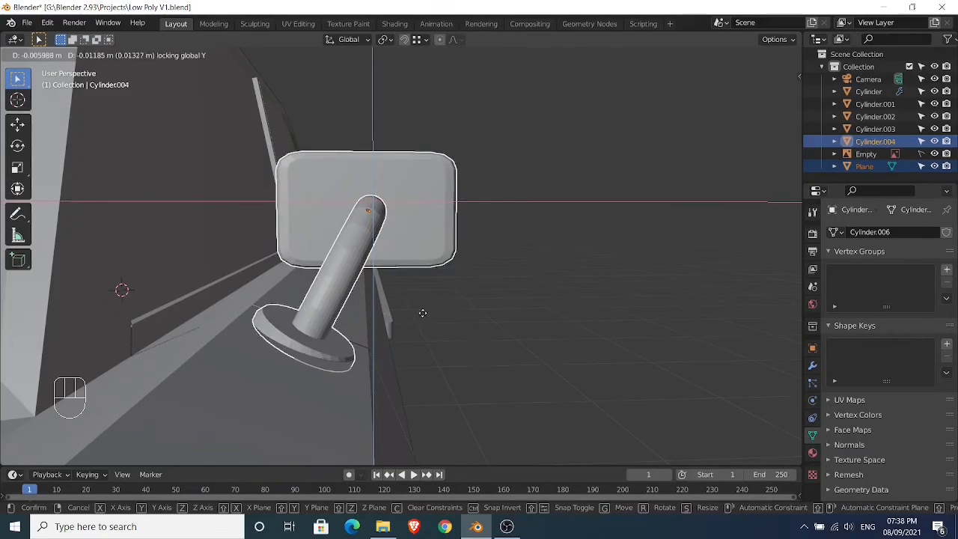
click(423, 314)
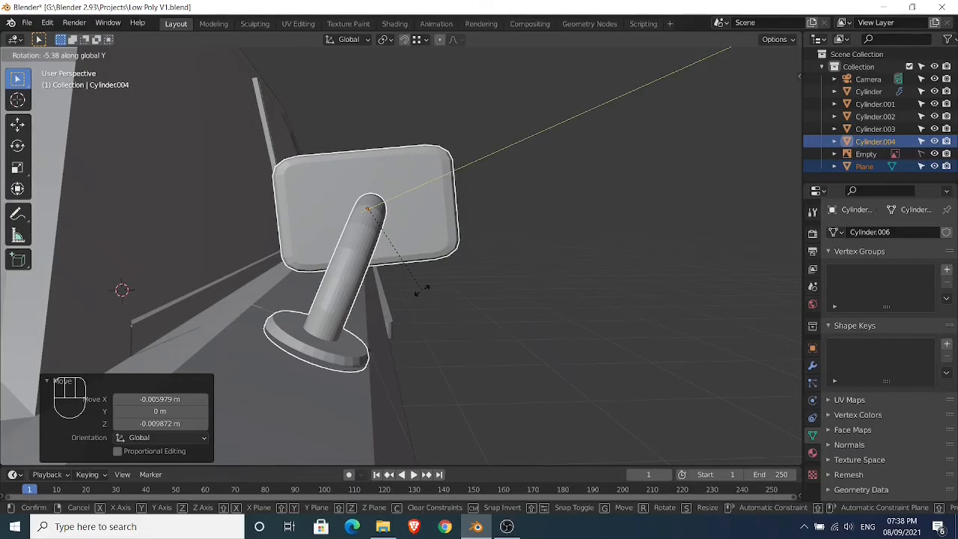
Rotate the plate and stem about -5.38° around Y and shift them about -0.012 m in X and 0.009 m in Z
click(421, 292)
key(g)
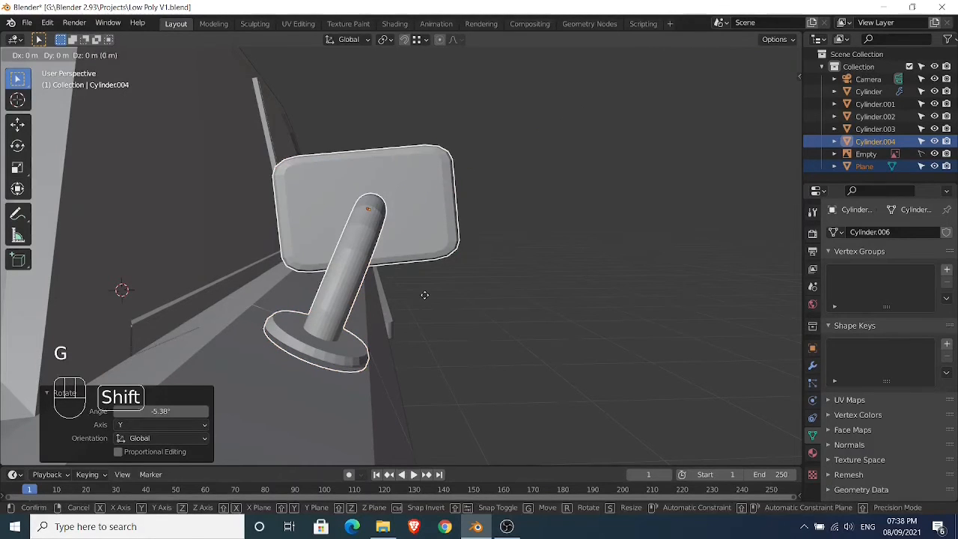
key(shift+y)
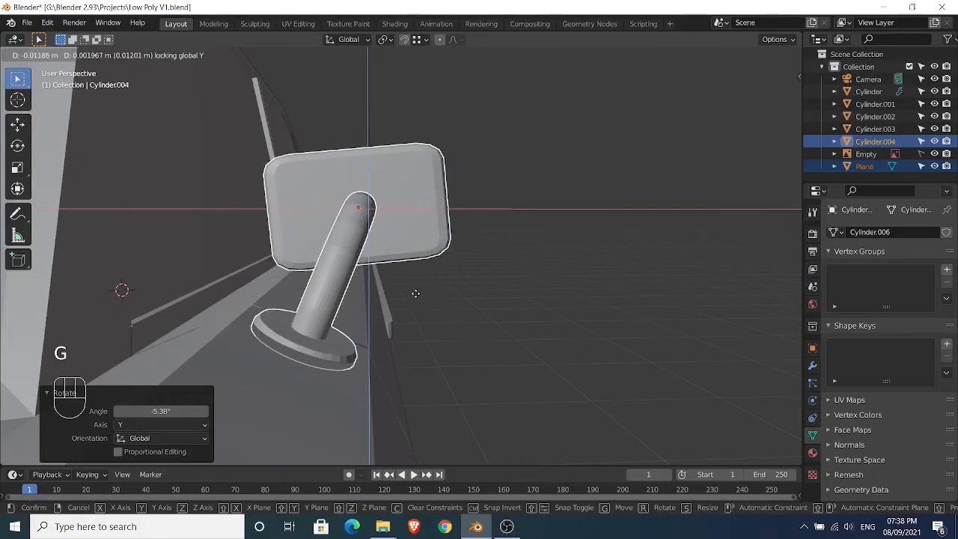
click(436, 292)
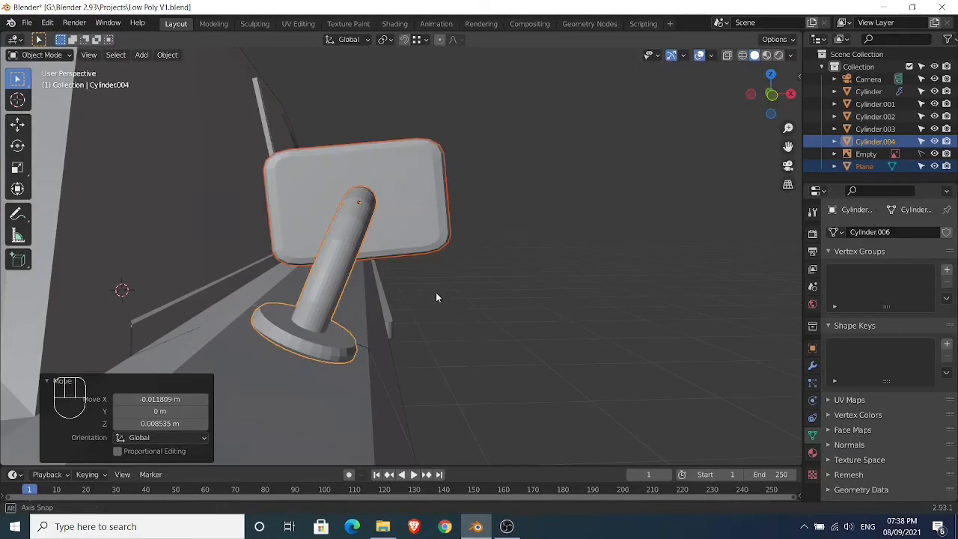
Examine the side mirror's placement and proportions on the car from several angles and distances
middle_drag(436, 292, 525, 108)
scroll(359, 298, down, 4)
key(Tab)
key(Tab)
click(525, 109)
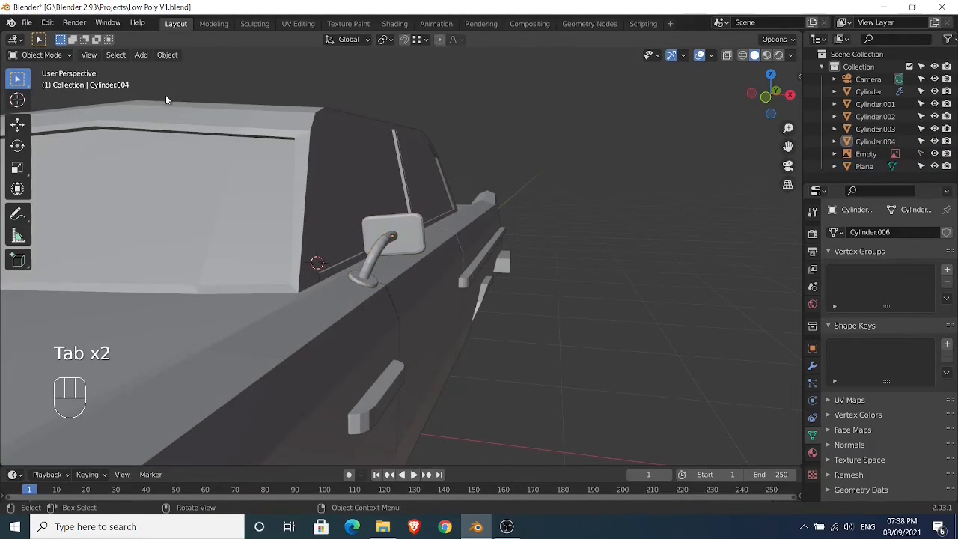
key(Tab)
key(Tab)
middle_drag(206, 137, 630, 218)
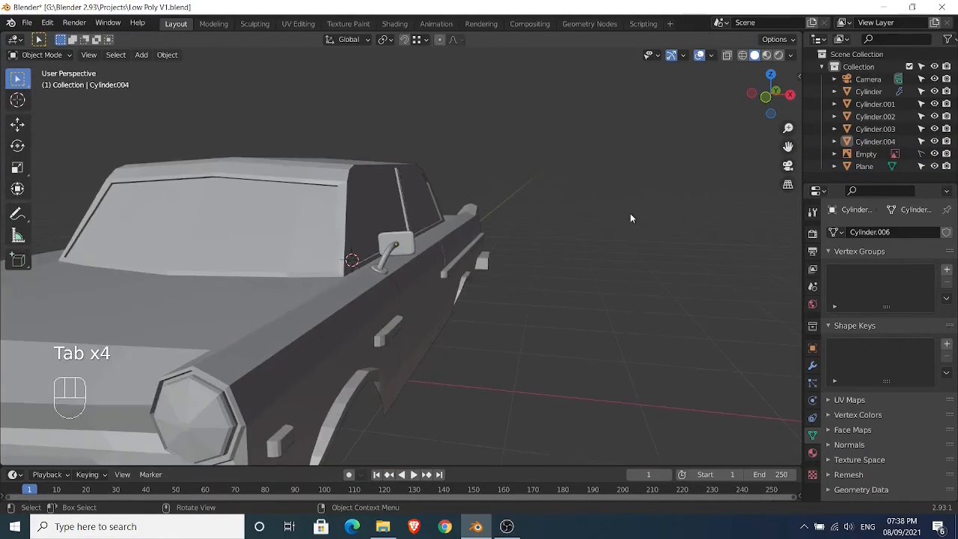
scroll(647, 218, down, 5)
scroll(627, 222, up, 6)
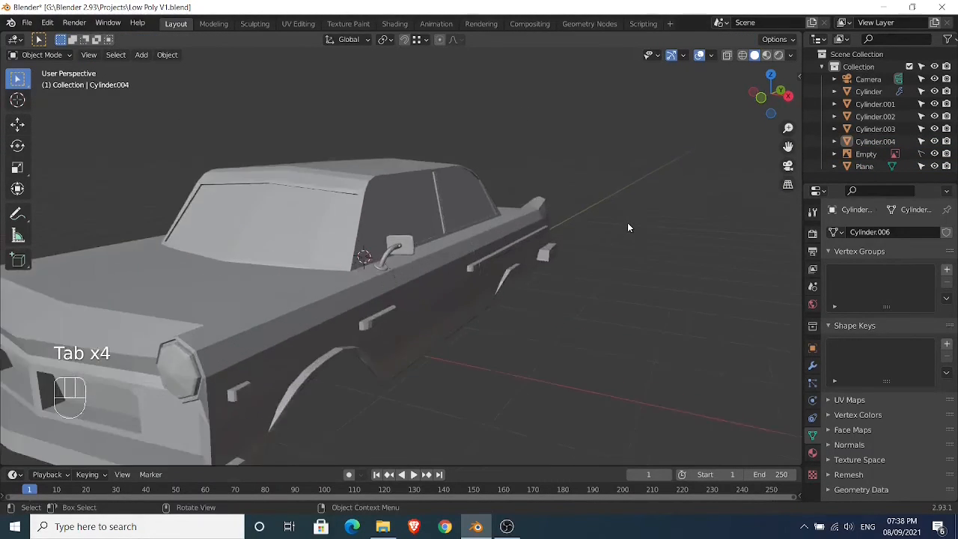
scroll(629, 228, up, 3)
scroll(629, 228, down, 4)
middle_drag(629, 228, 588, 252)
scroll(541, 229, up, 5)
scroll(603, 252, up, 4)
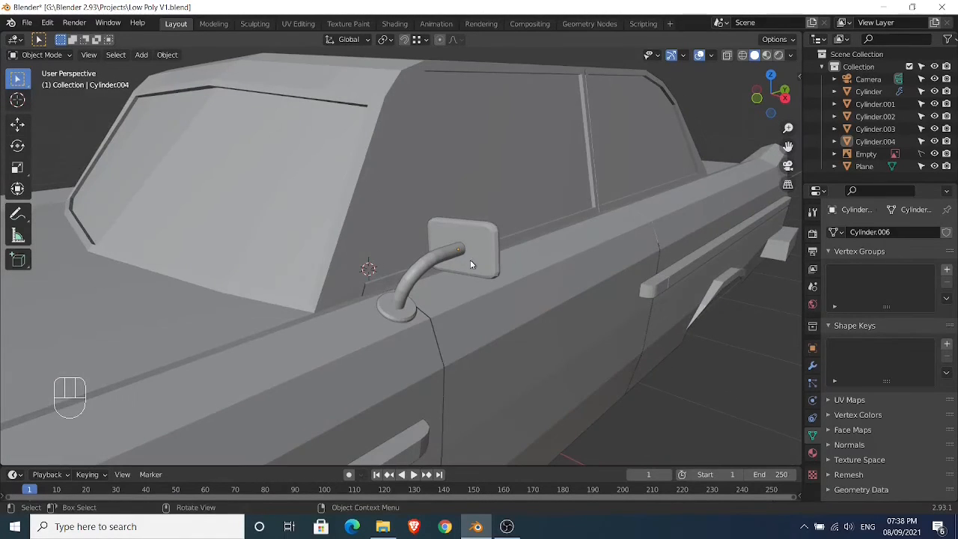
Add a Mirror modifier on the X axis to the curved stem, using the car body as the mirror object
click(482, 259)
scroll(481, 258, down, 4)
click(425, 257)
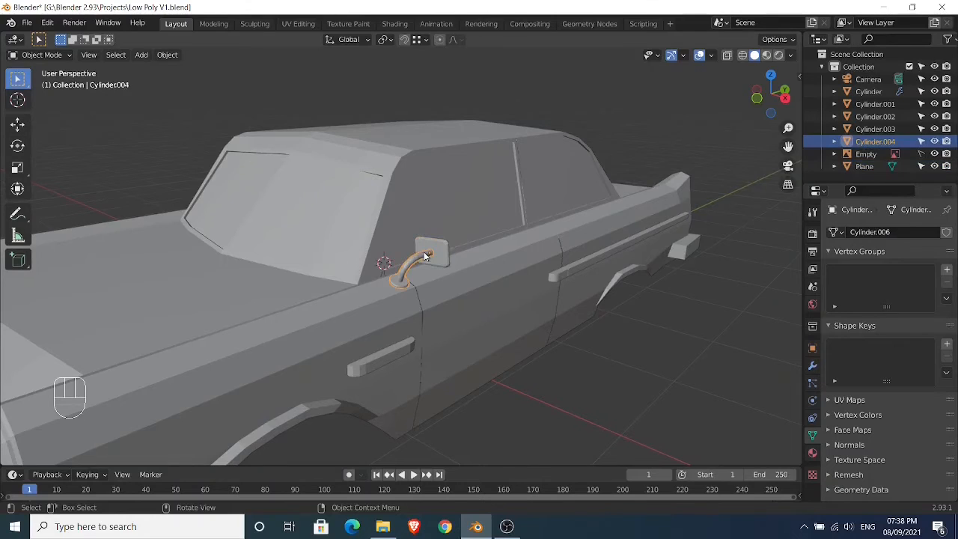
click(814, 365)
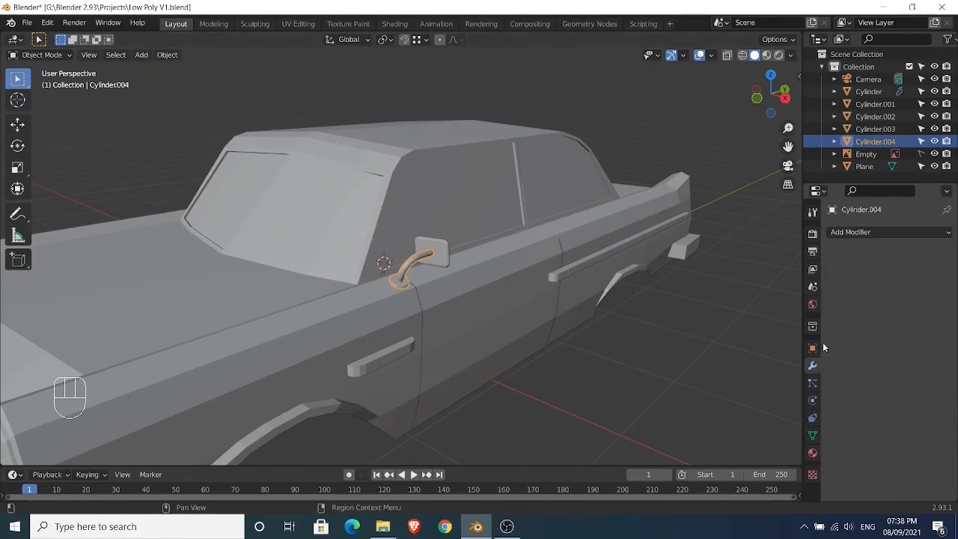
click(852, 233)
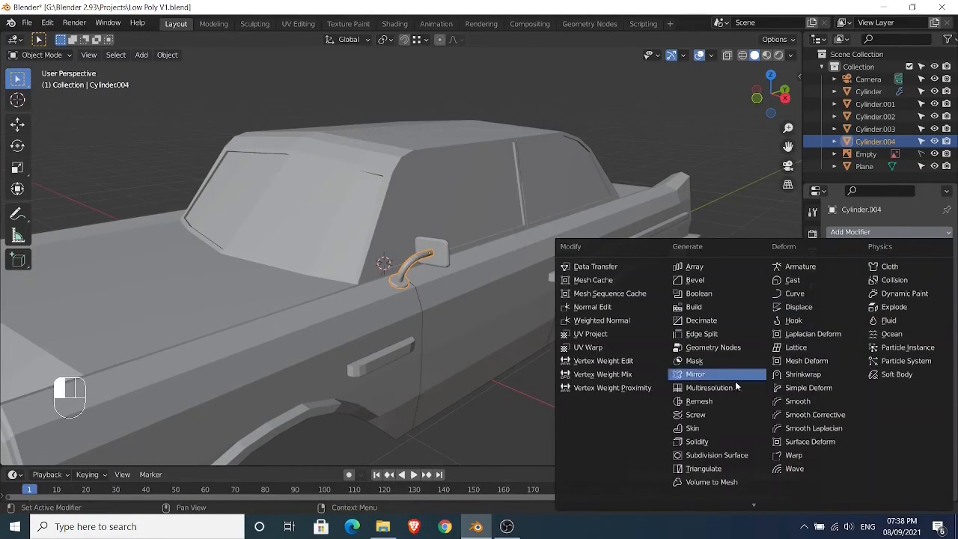
click(704, 374)
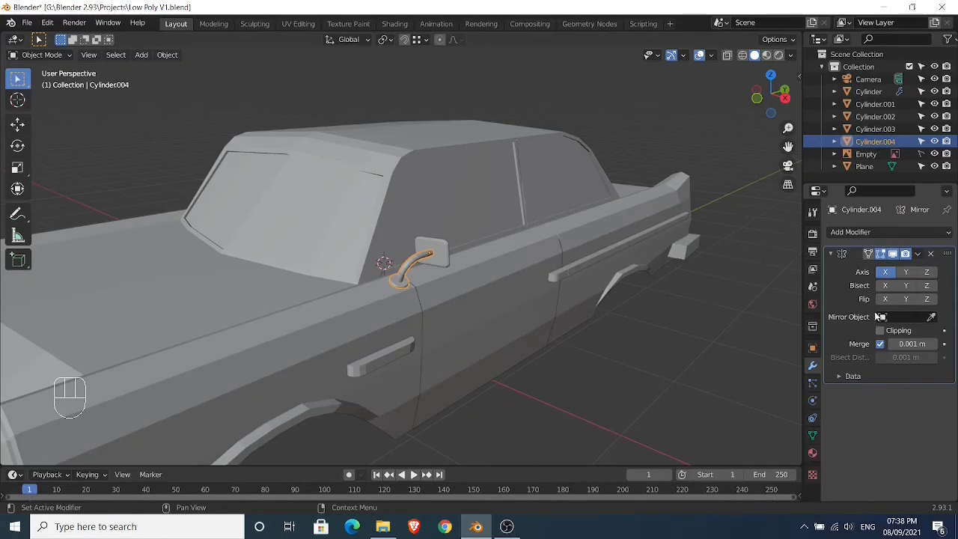
click(932, 317)
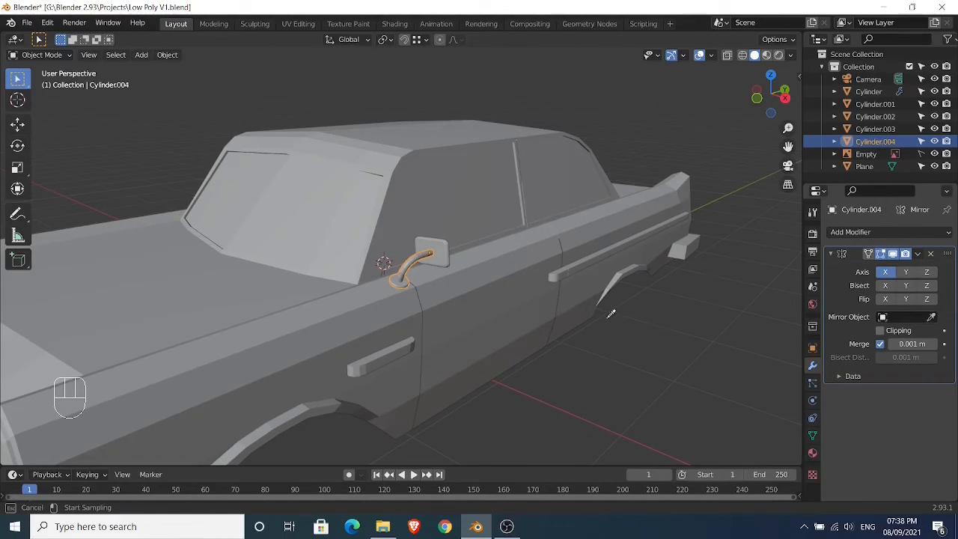
click(464, 296)
Add an X-axis Mirror modifier to the mirror plate with the car body, Cylinder, as the mirror object
click(445, 256)
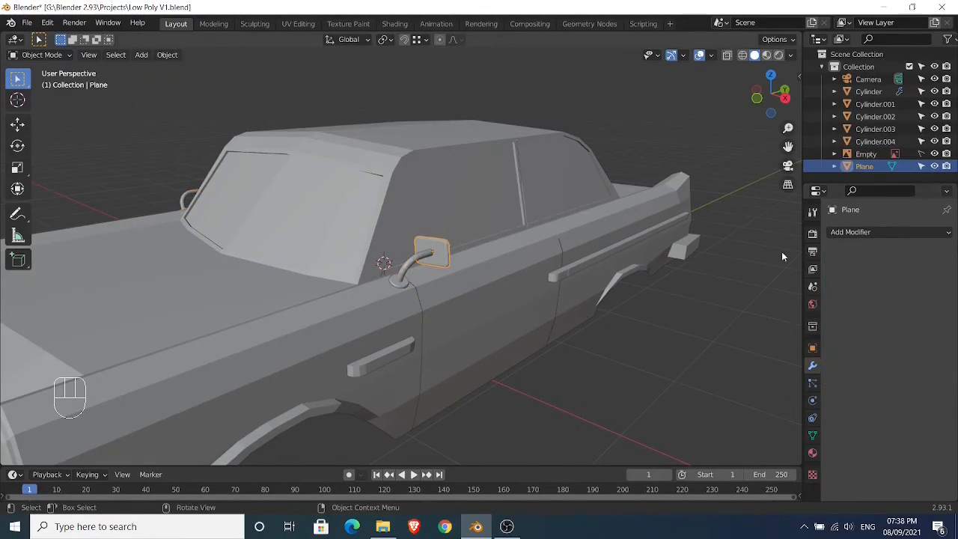
click(858, 233)
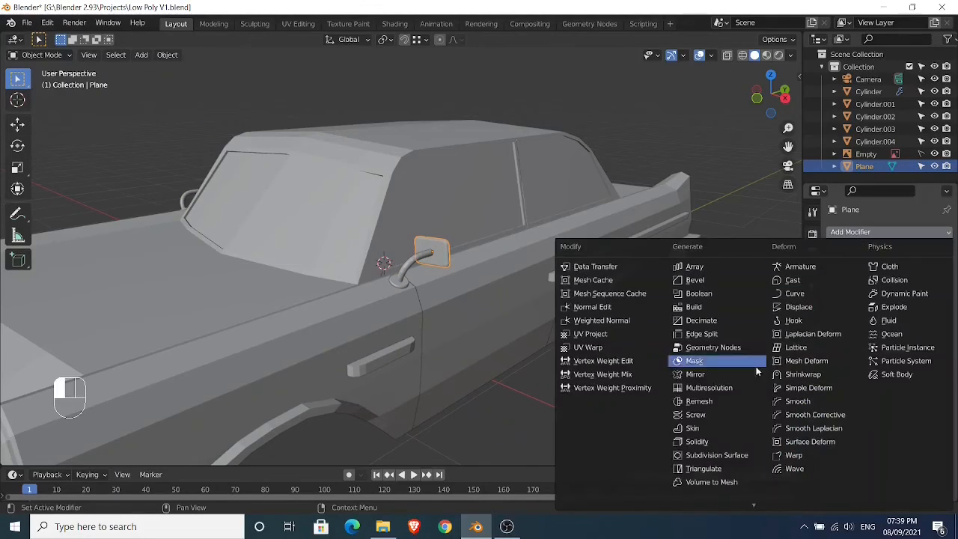
click(711, 375)
click(906, 318)
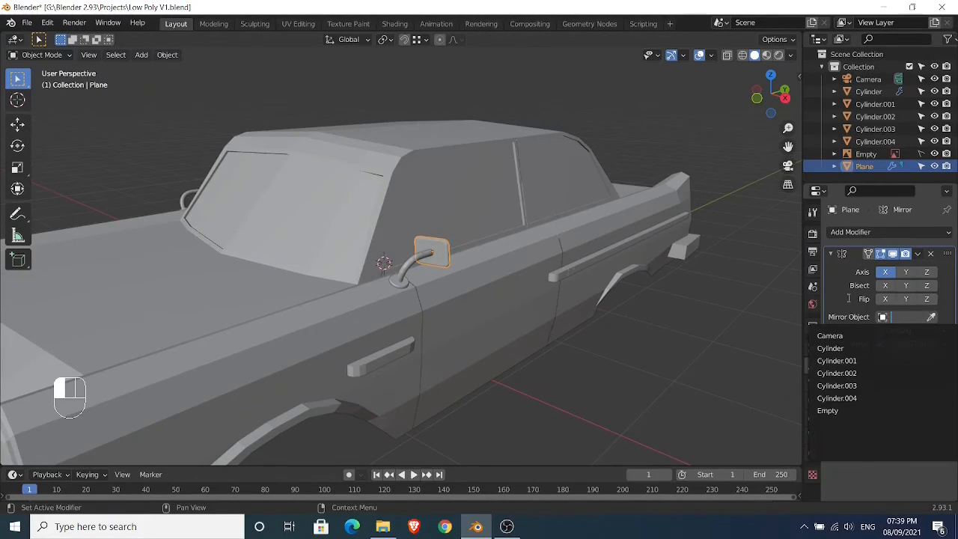
click(933, 318)
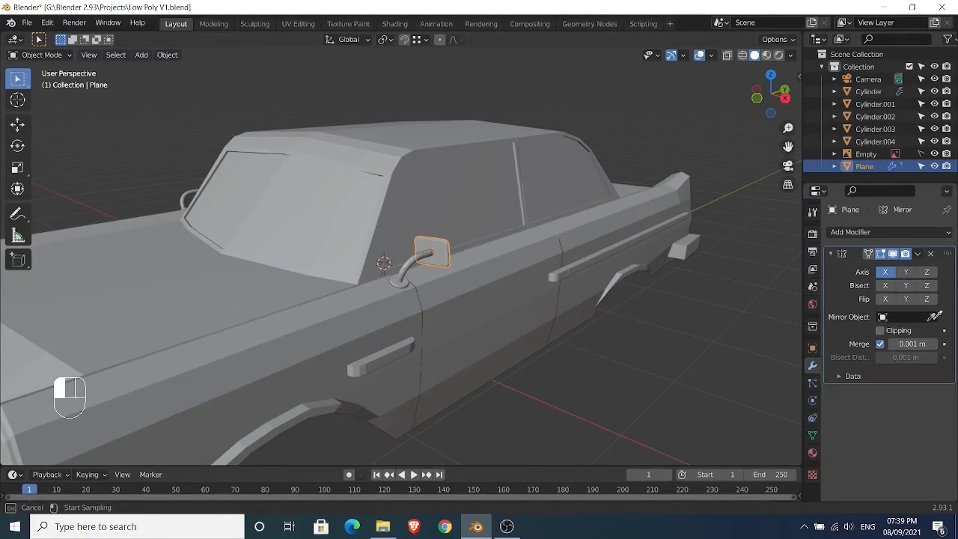
click(491, 318)
Examine both side mirrors against the whole car from the front and side
middle_drag(492, 318, 524, 292)
scroll(524, 293, down, 5)
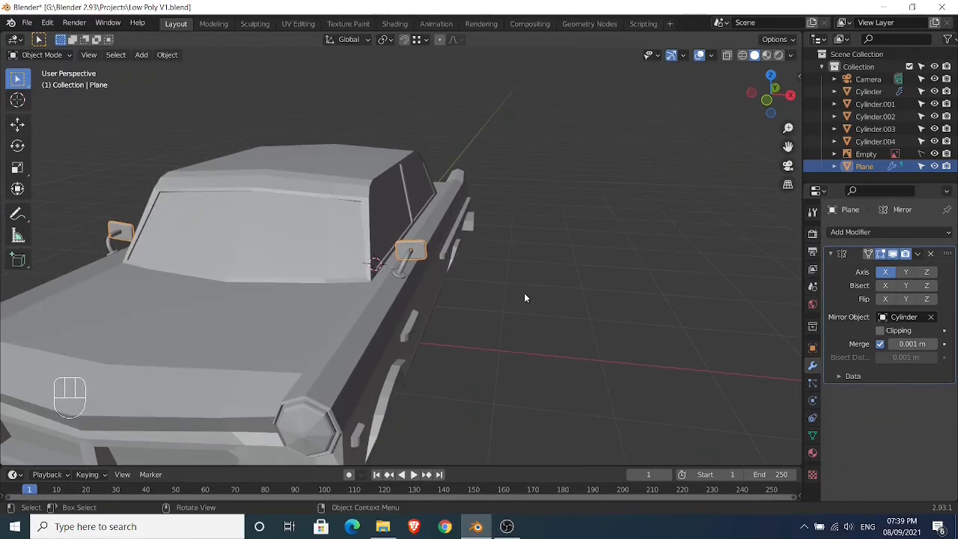
key(Tab)
key(Tab)
scroll(525, 292, up, 3)
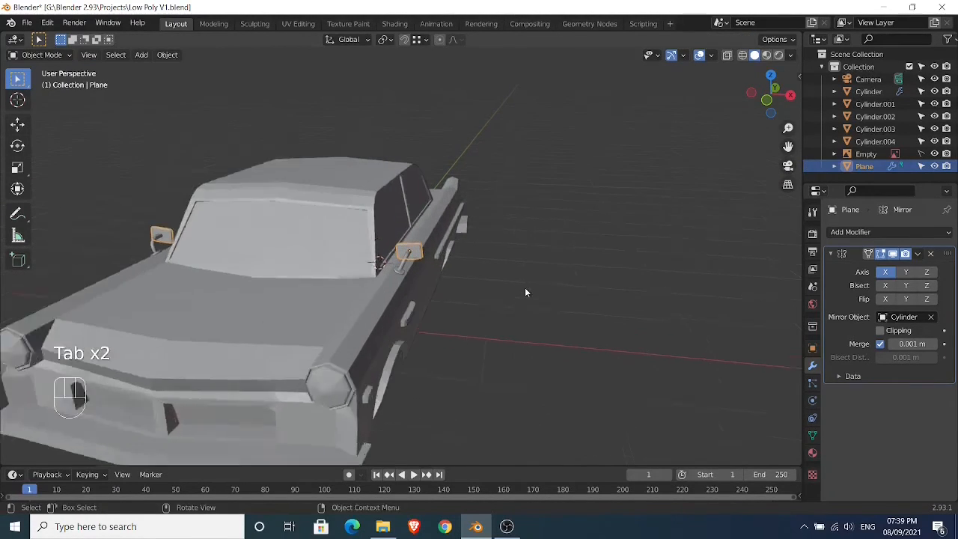
click(546, 281)
mouse_move(546, 281)
middle_down()
mouse_move(498, 262)
mouse_move(557, 295)
mouse_move(544, 296)
middle_up()
scroll(499, 262, down, 2)
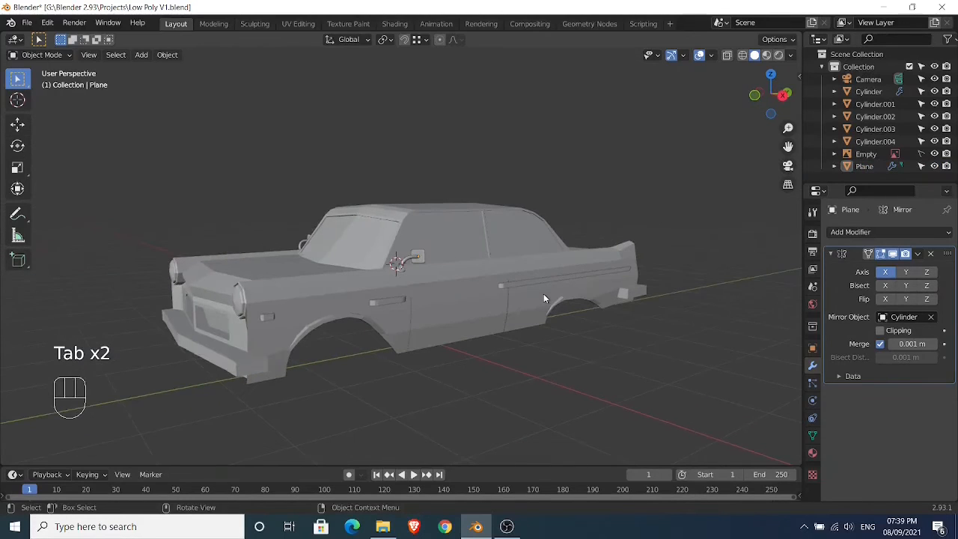
Delete the selected object, add a 2 m plane, and move it about 3.06 m along X beside the car
key(x)
click(349, 301)
key(shift+a)
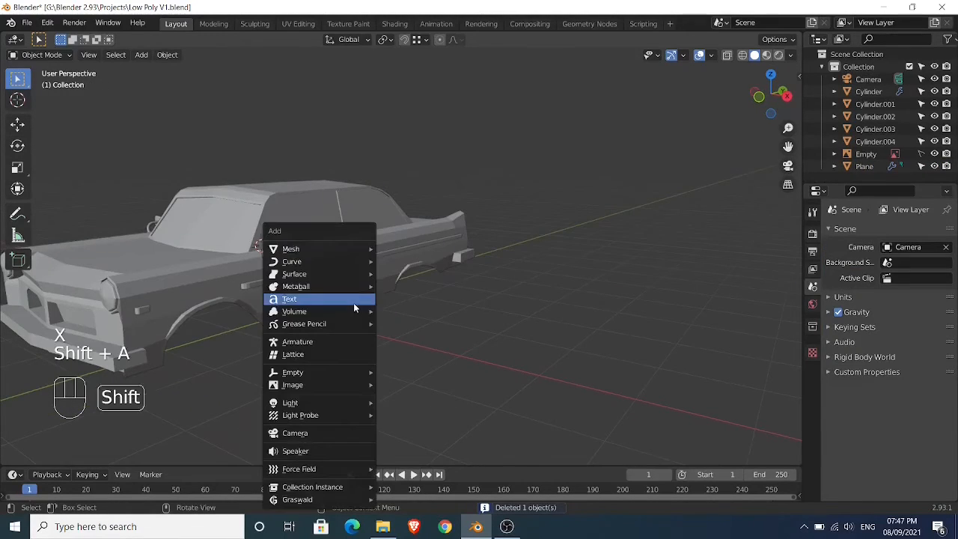
click(399, 250)
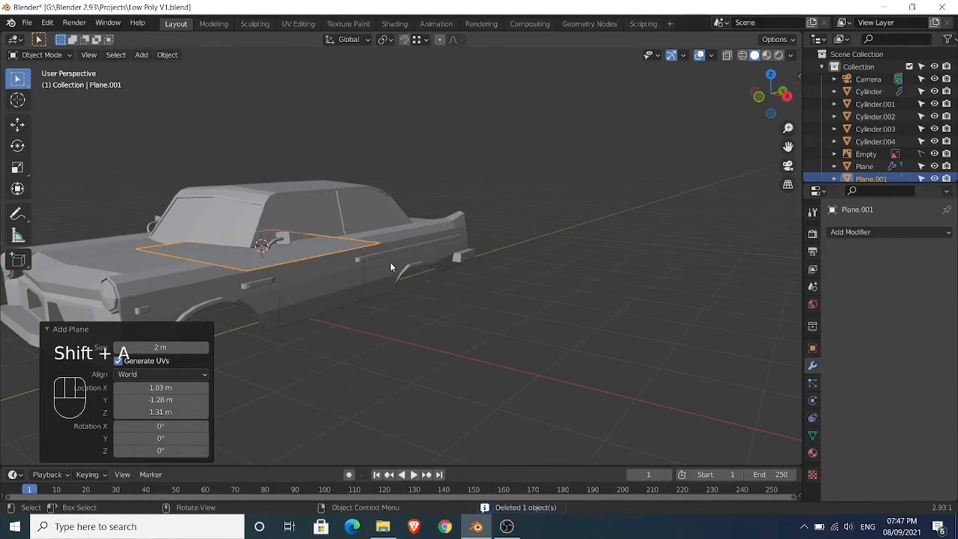
key(g)
click(617, 332)
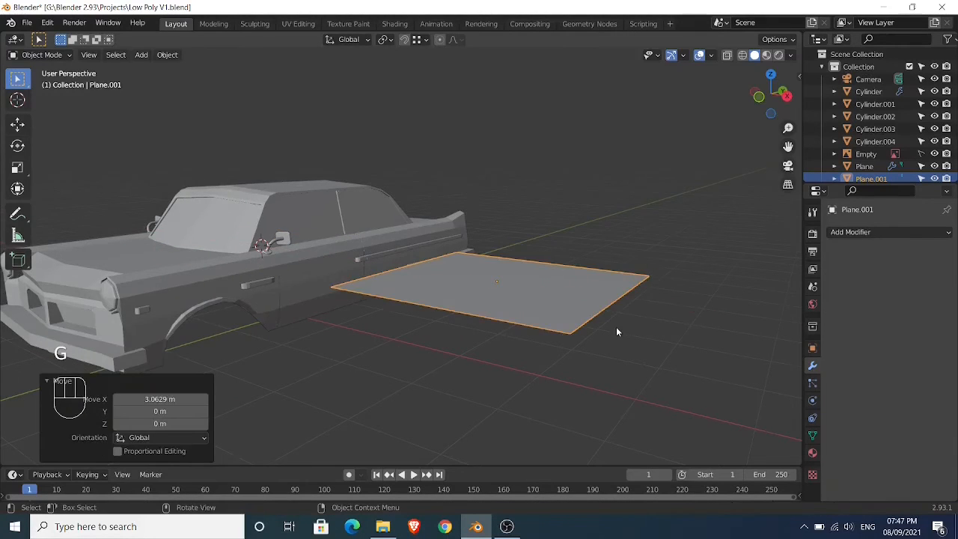
Stretch the plane along X to about 1.73 times its width and apply all its transforms
key(KP_7)
key(s)
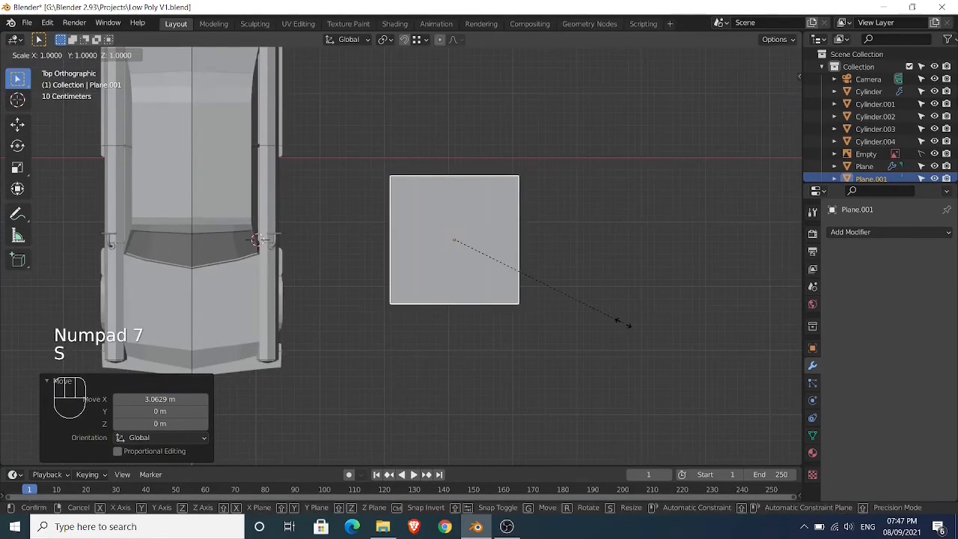
key(x)
click(764, 347)
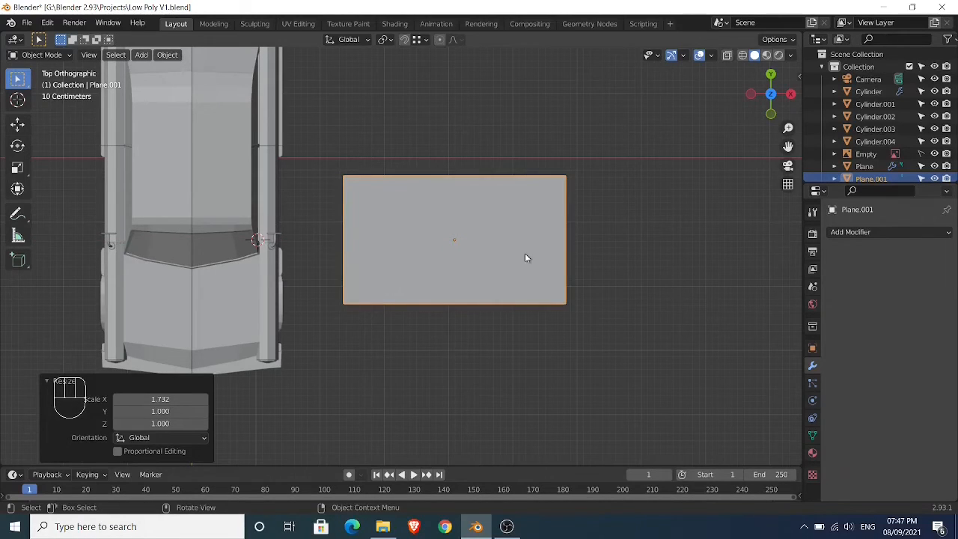
key(ctrl+a)
click(486, 294)
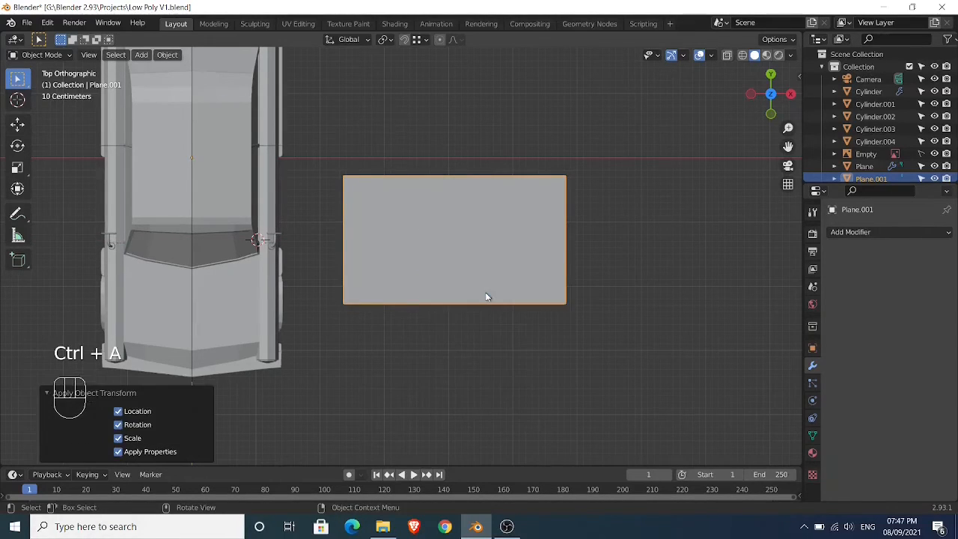
Bevel the plane's corner vertices about 0.6 m with two segments, and lengthen the plane by moving the end away from the car outward along X
scroll(497, 292, up, 3)
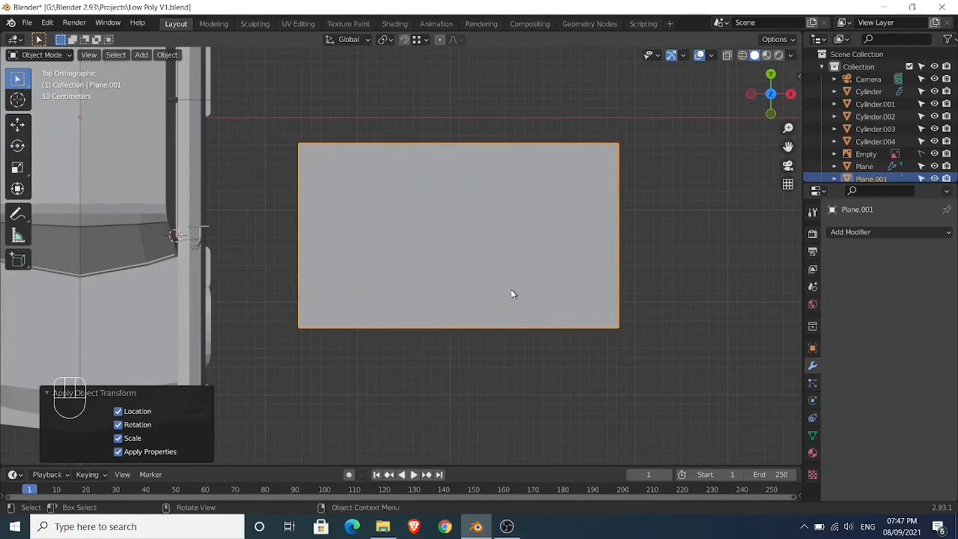
key(Tab)
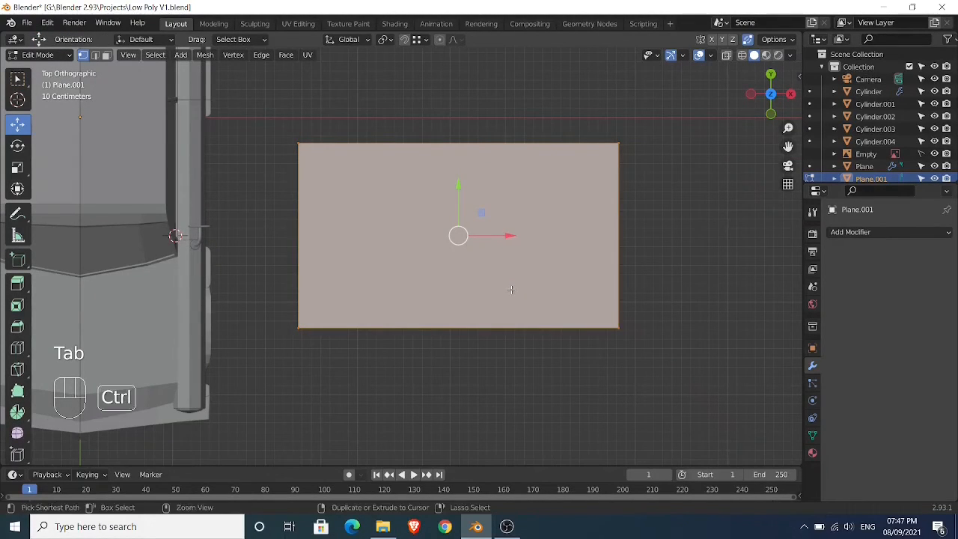
key(ctrl+b)
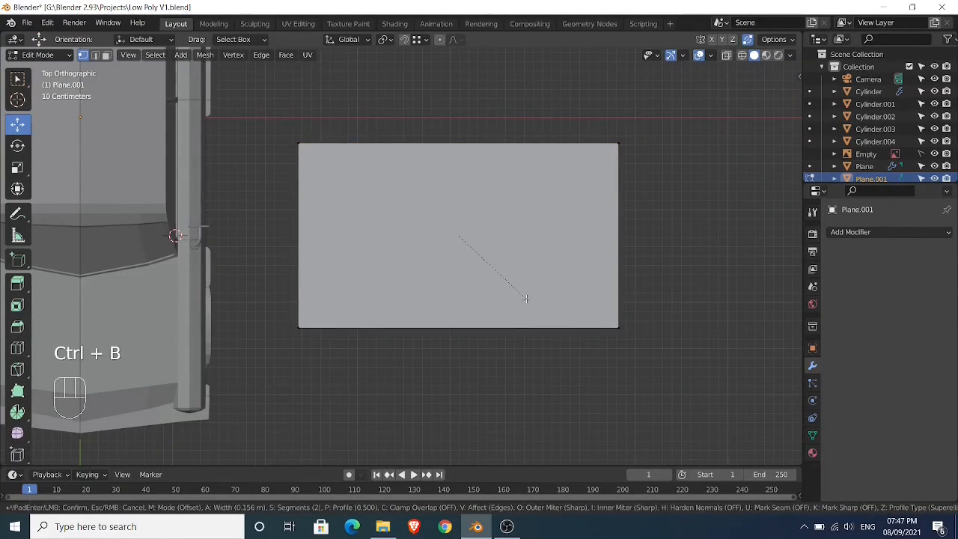
key(v)
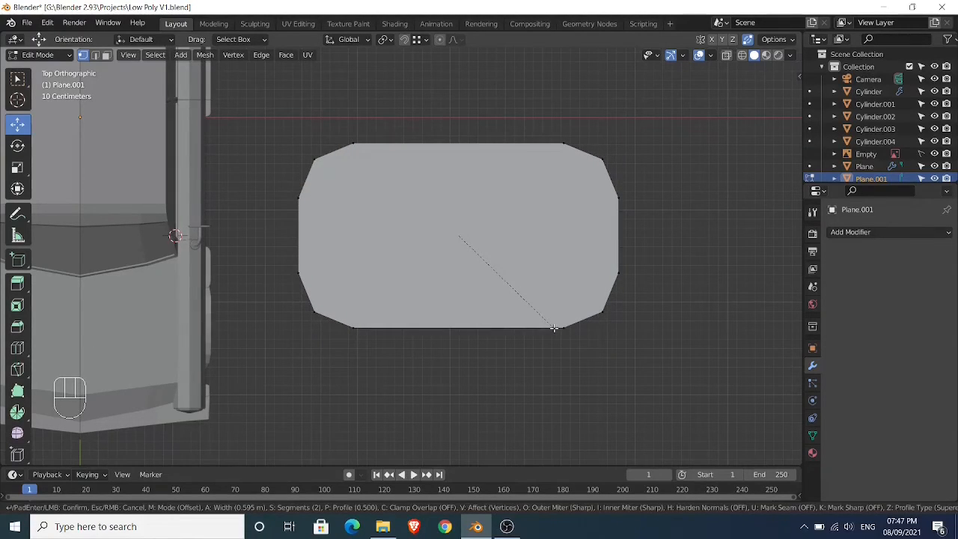
click(554, 328)
drag(519, 132, 669, 382)
drag(644, 234, 715, 237)
Extrude the whole rounded plane upward about 0.2 m into a solid slab
middle_drag(698, 289, 575, 173)
key(a)
scroll(674, 255, up, 1)
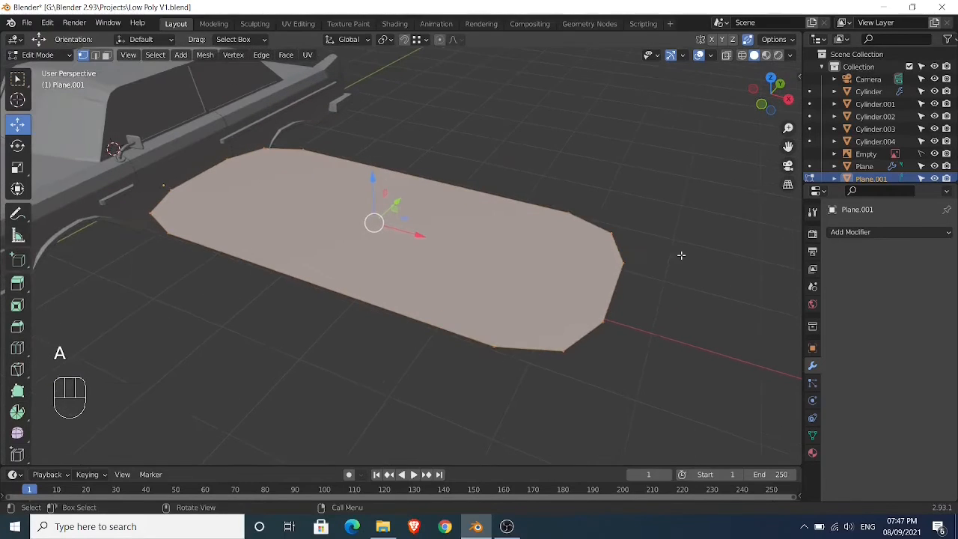
shift+middle_drag(681, 257, 660, 259)
key(e)
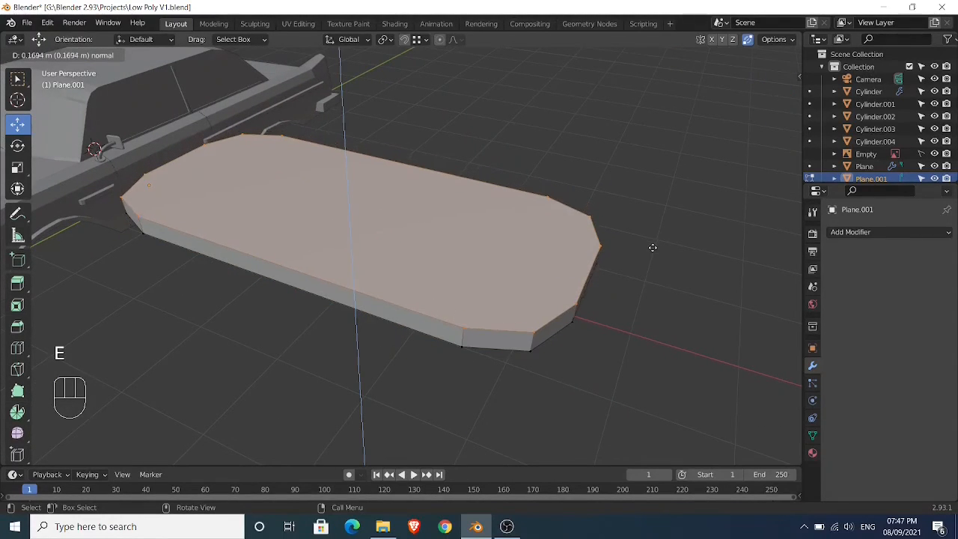
click(659, 248)
Inset the slab's top face about 0.165 m and extrude it about 0.117 m inward to form a recess
key(i)
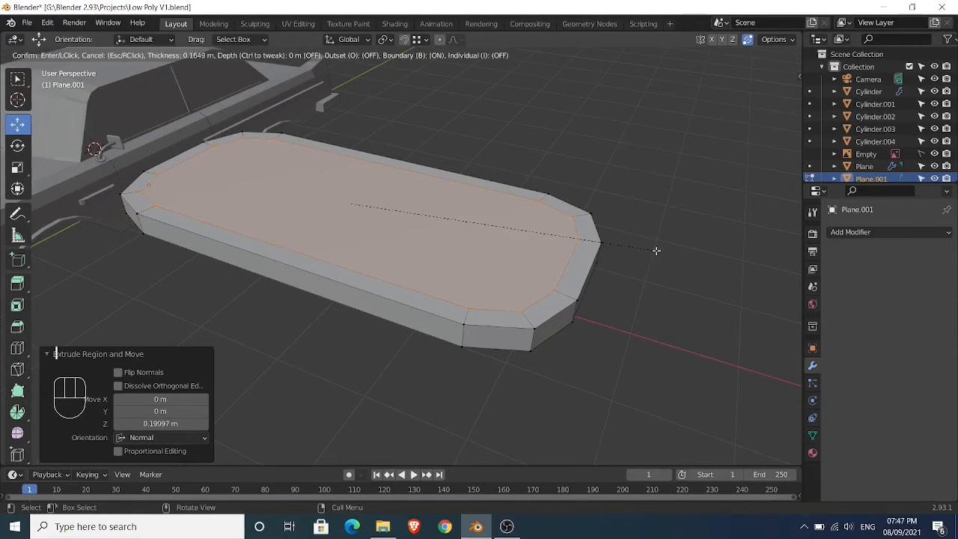
click(657, 251)
key(e)
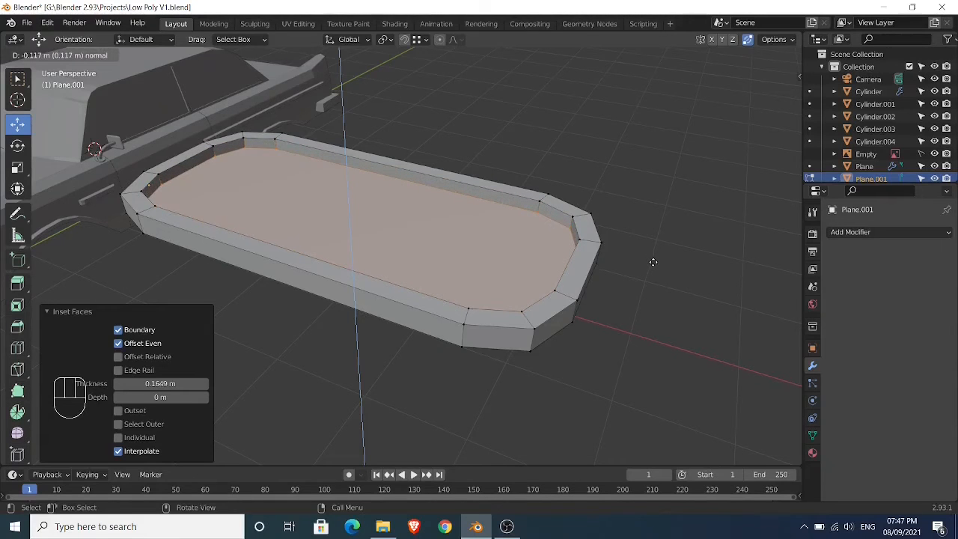
click(653, 263)
middle_drag(620, 256, 649, 256)
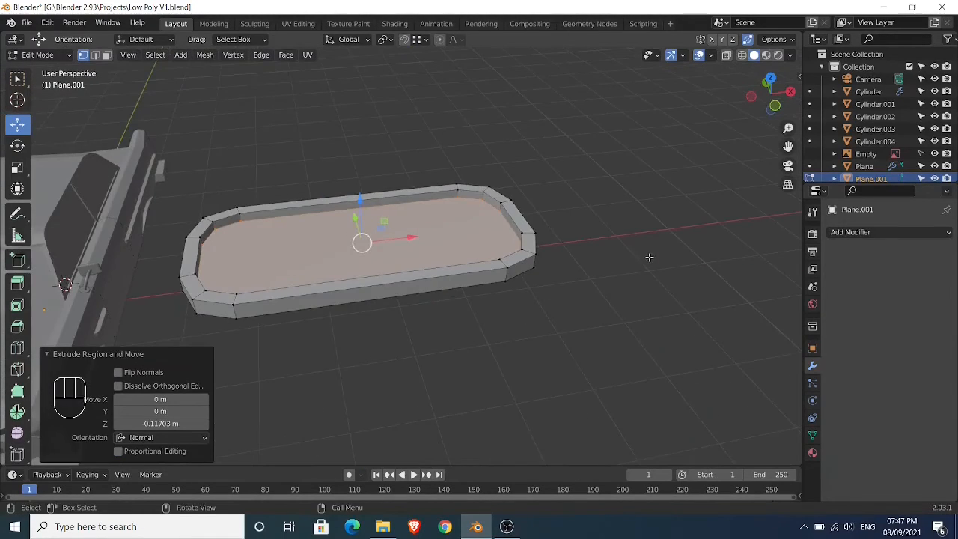
Add a 2 m cube as a separate object and move it about 3.2 m along X onto the recessed slab
key(Tab)
key(shift+a)
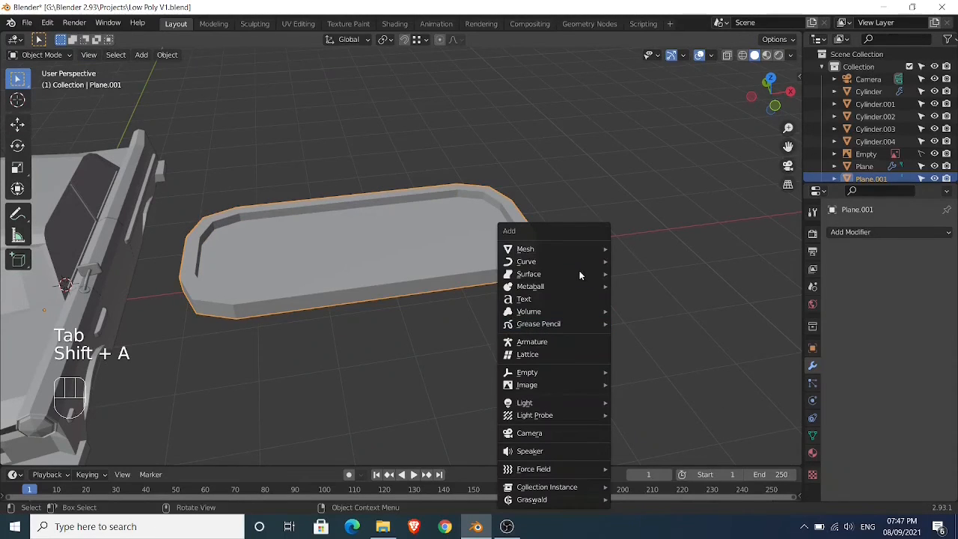
mouse_move(583, 250)
click(633, 261)
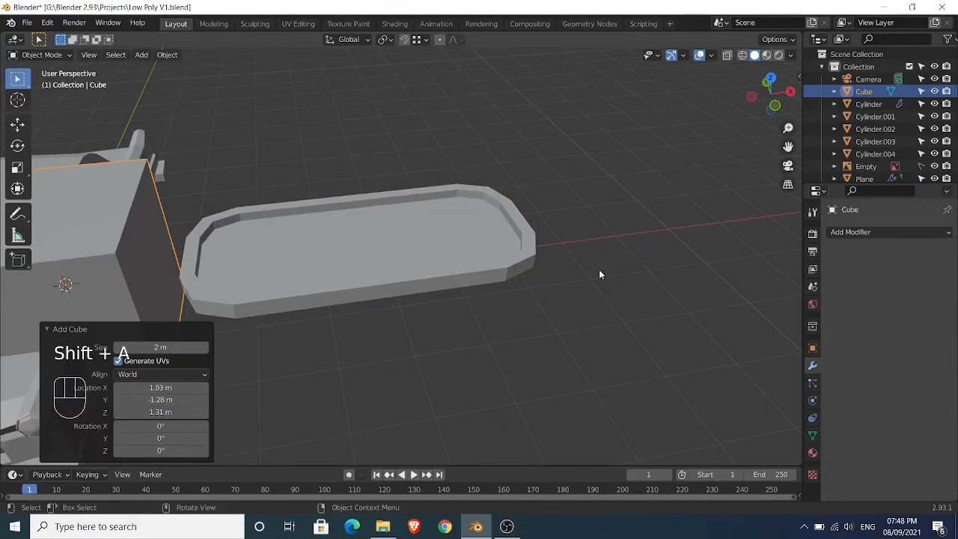
key(g)
key(x)
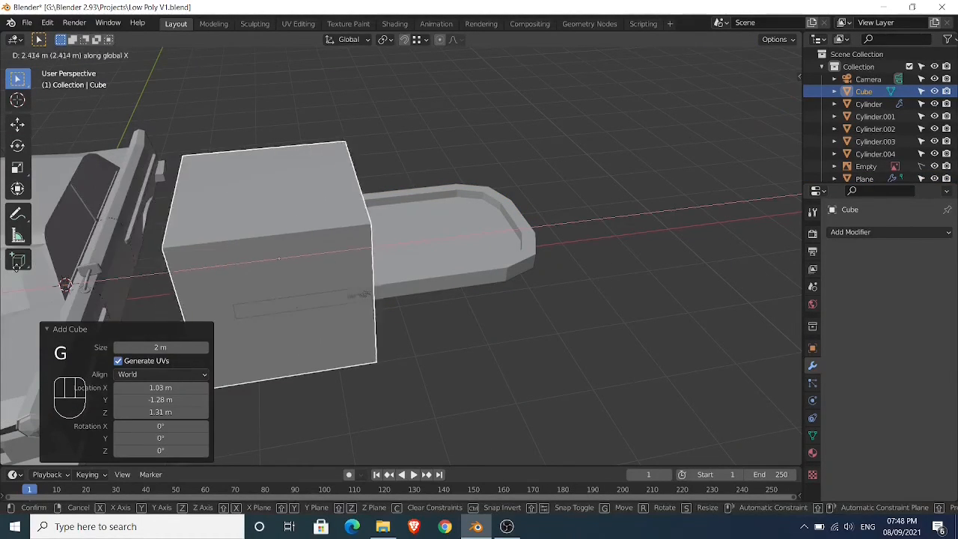
click(82, 270)
Scale the cube to about 0.43 and move it about 0.97 m along negative X toward the slab's end near the car
key(s)
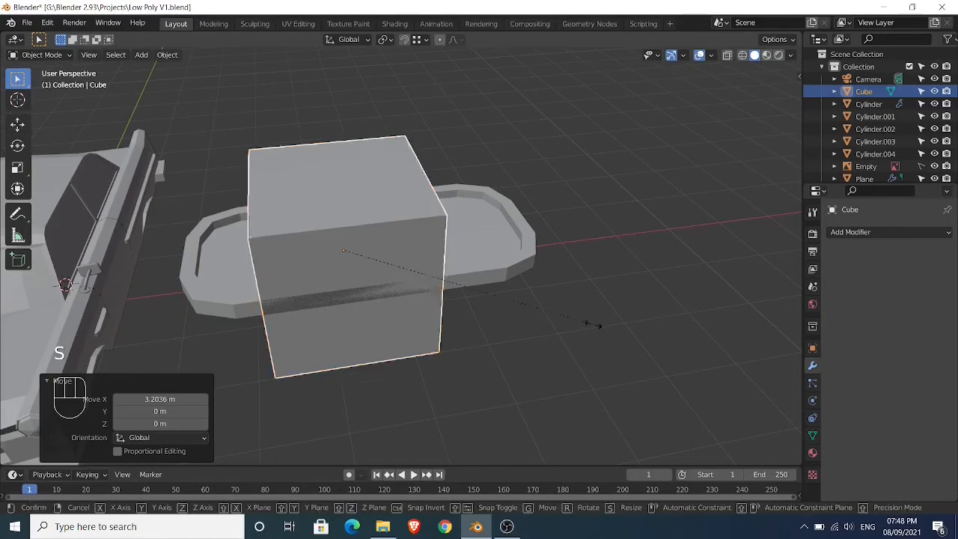
click(430, 322)
key(KP_7)
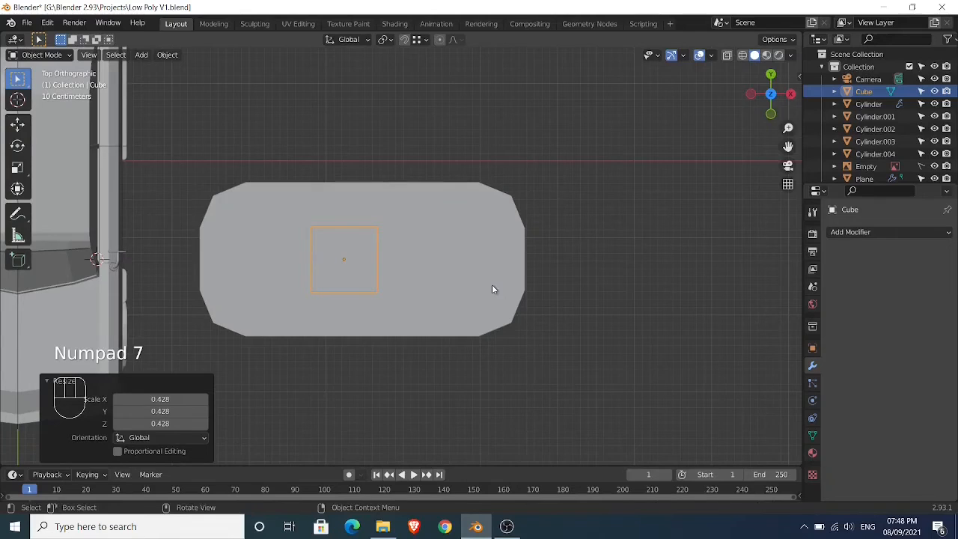
key(g)
key(x)
click(412, 287)
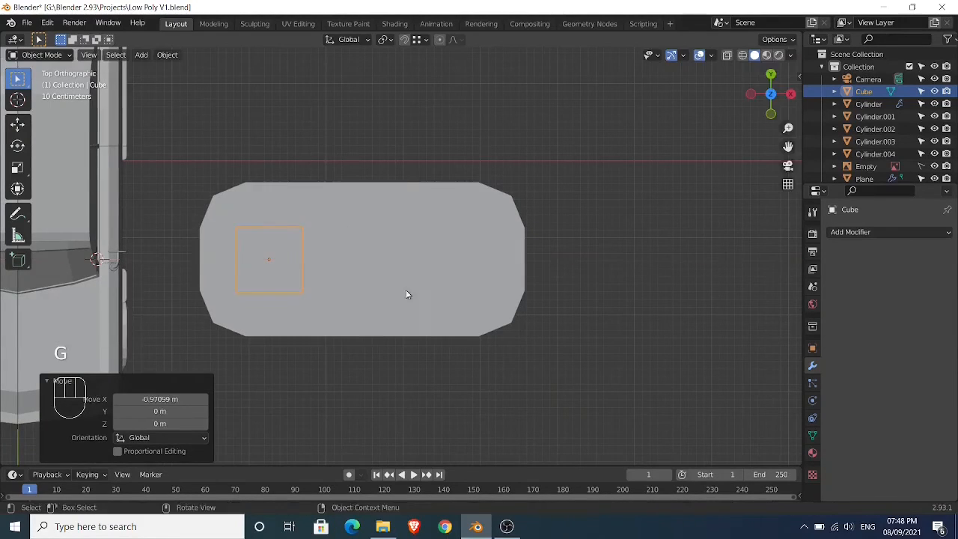
Center the cube across the slab with a shift of about 0.01 m along Y, and raise it along Z out of the recess floor
shift+middle_drag(406, 290, 419, 266)
scroll(456, 283, up, 1)
key(g)
key(y)
click(455, 283)
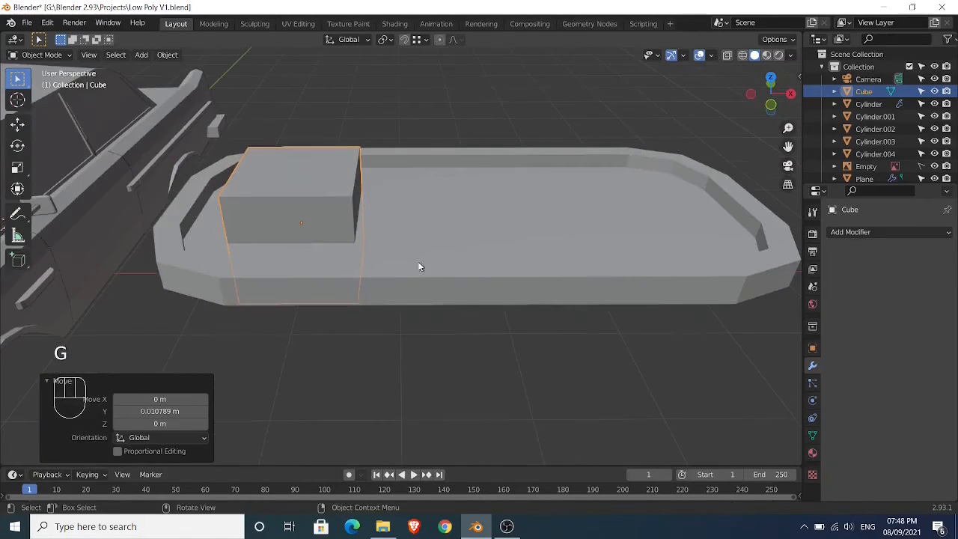
key(g)
key(z)
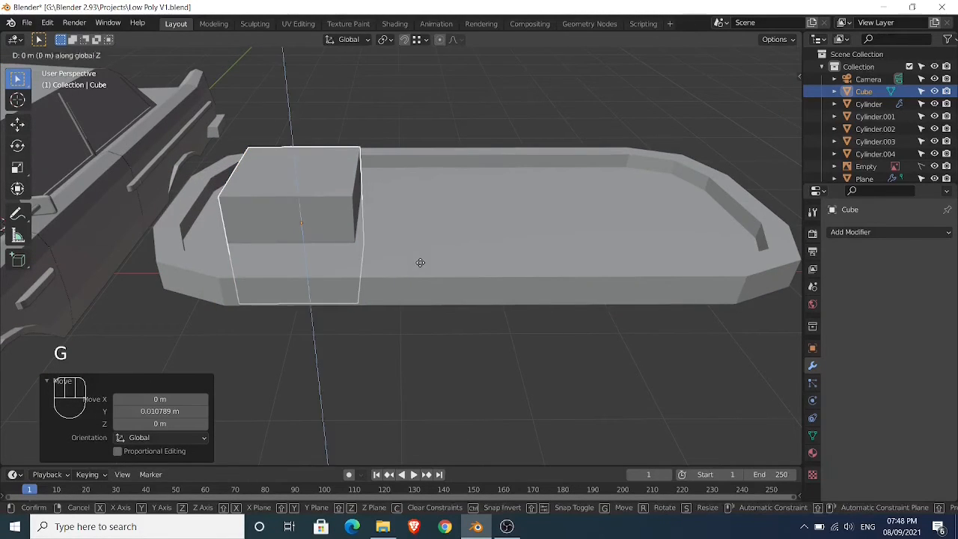
click(417, 207)
Lower the cube's top face about 0.37 m to make a flatter block
shift+middle_drag(417, 208, 417, 243)
key(Tab)
key(3)
click(356, 164)
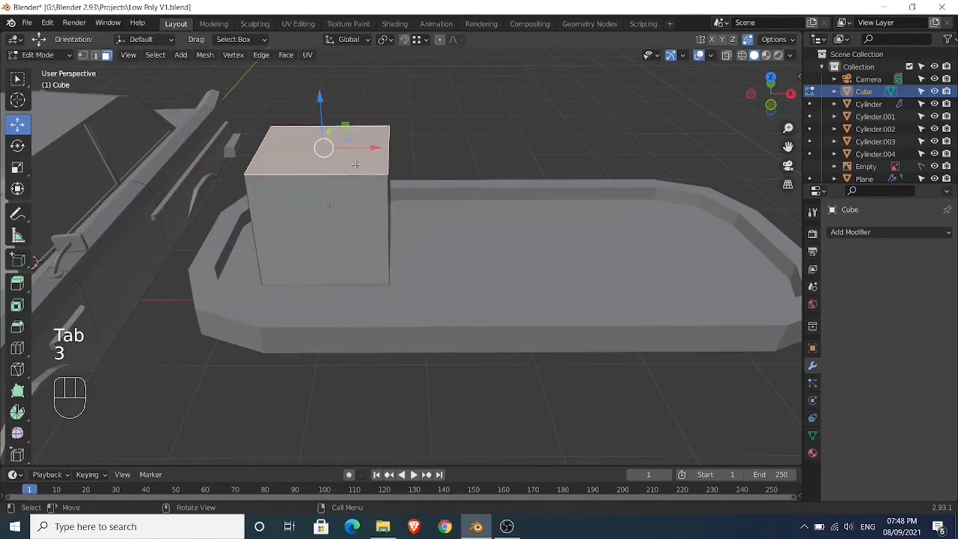
drag(321, 97, 322, 150)
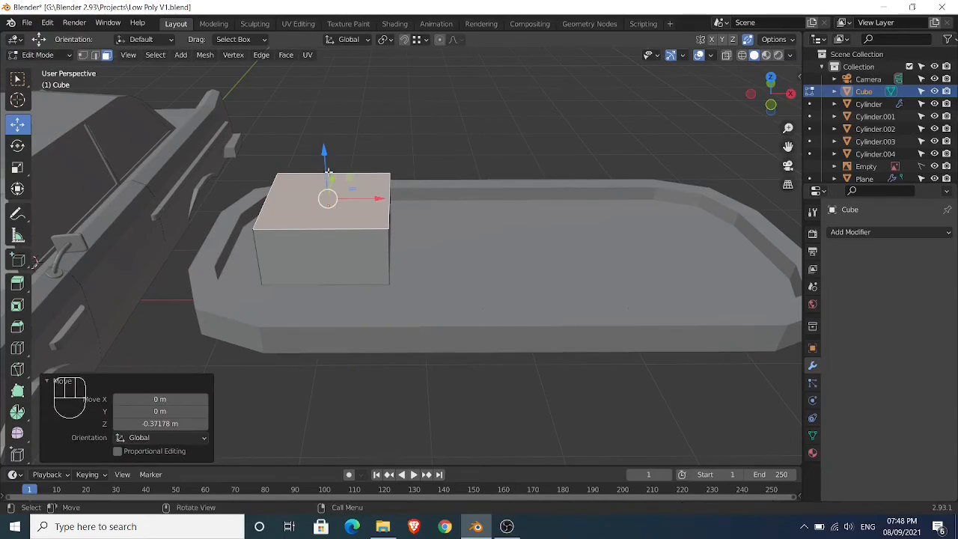
key(s)
right_click(441, 258)
key(Tab)
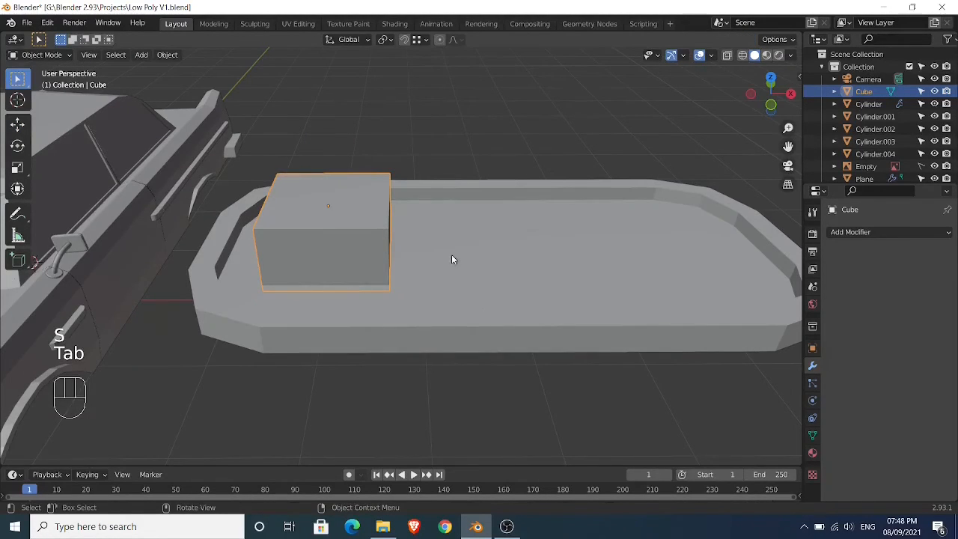
Scale the block to about 0.7, and reposition it about 0.09 m lower and slightly closer to the car along X
key(s)
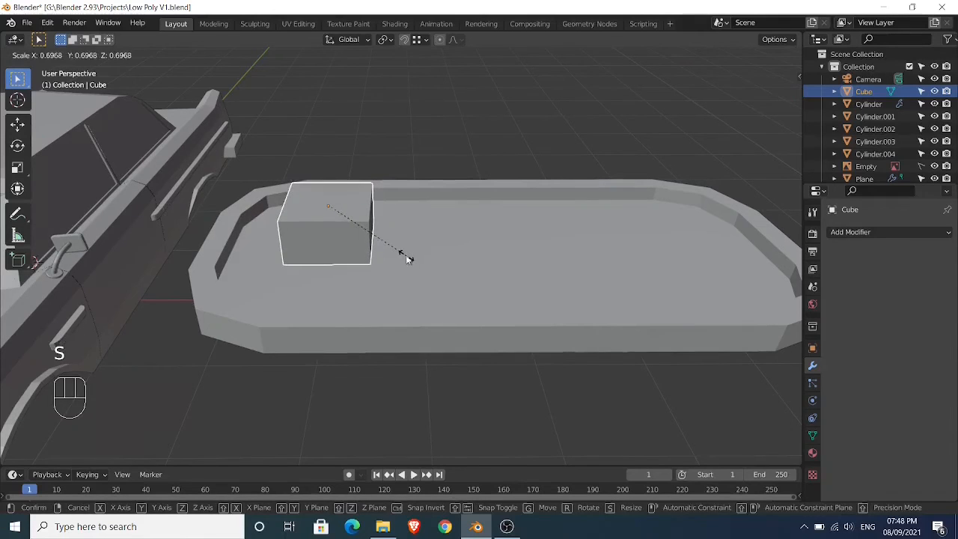
click(407, 256)
key(g)
key(z)
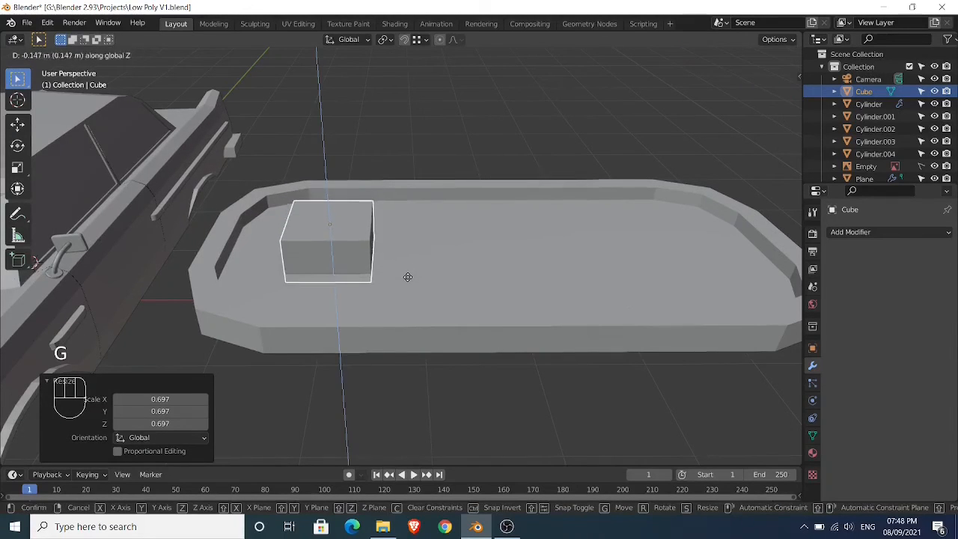
click(409, 271)
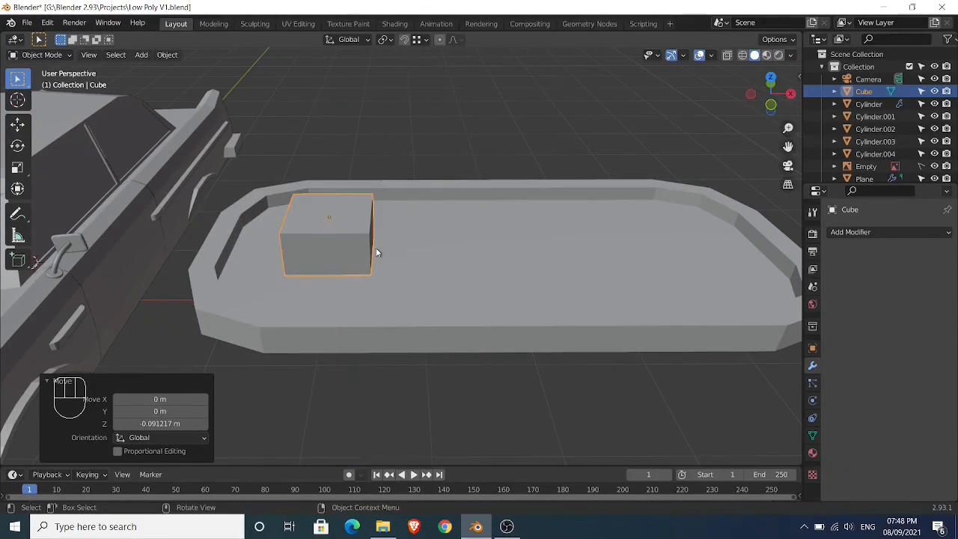
key(g)
key(x)
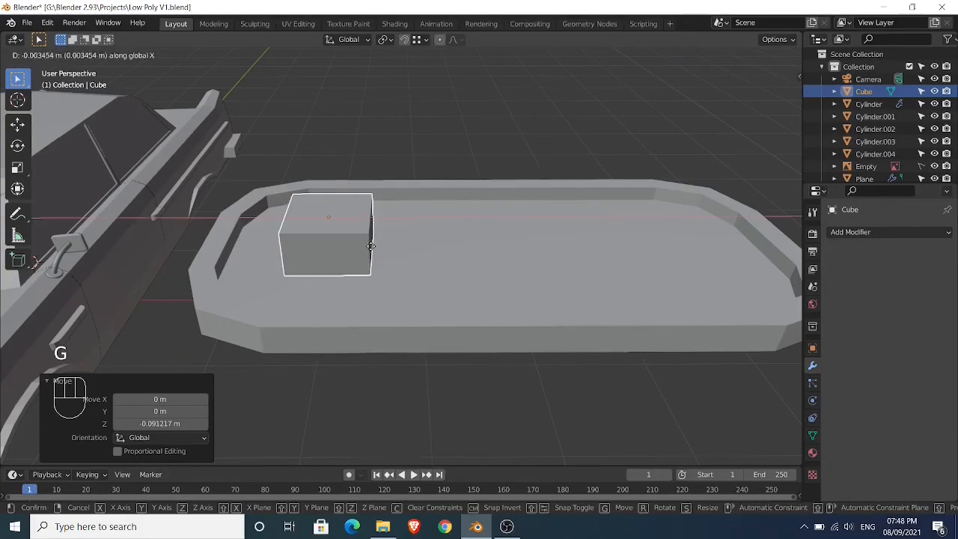
click(357, 250)
Raise the block's top face about 0.12 m and shift it about 0.19 m along X to slant the block
key(Tab)
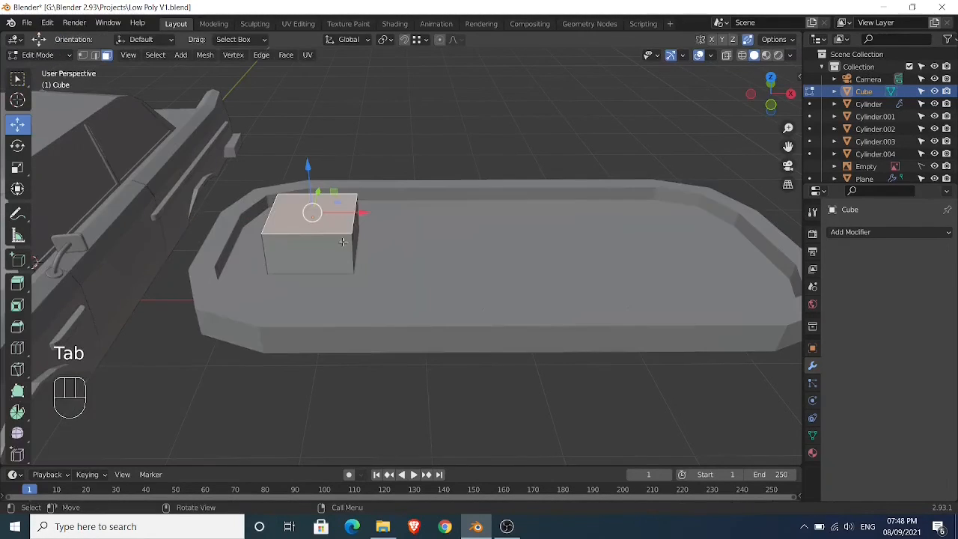
drag(307, 166, 306, 149)
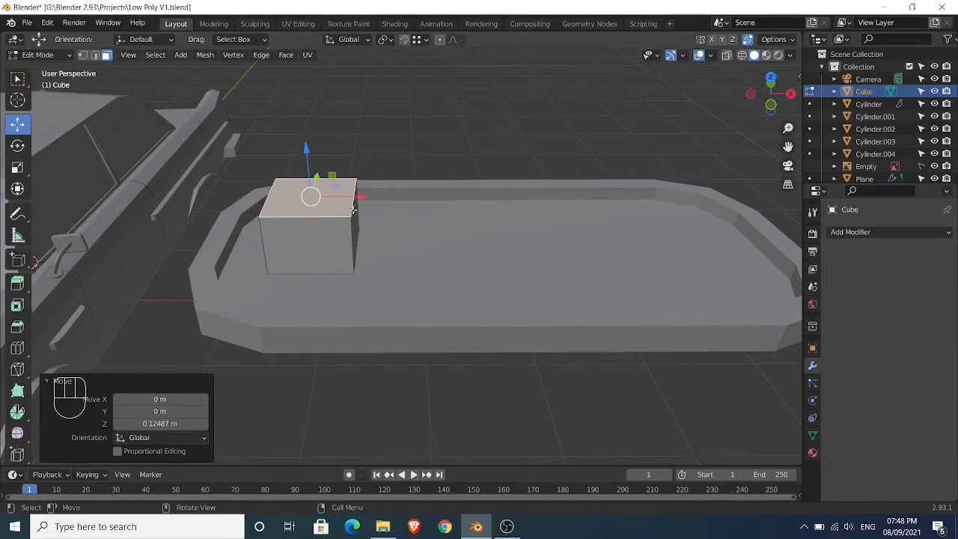
drag(361, 197, 392, 198)
Rotate the block's top face about 39.4° around Y and extrude it about 0.3 m
key(r)
key(y)
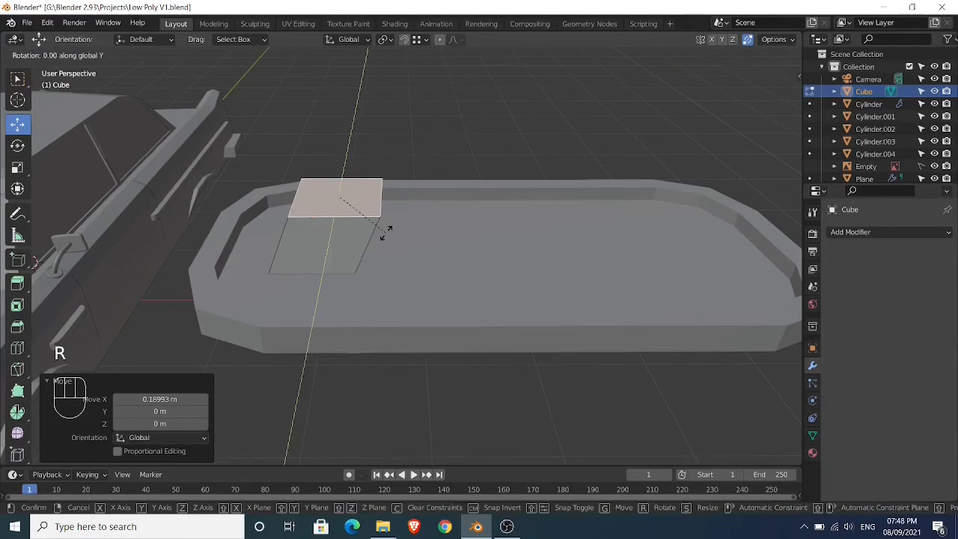
click(352, 262)
key(e)
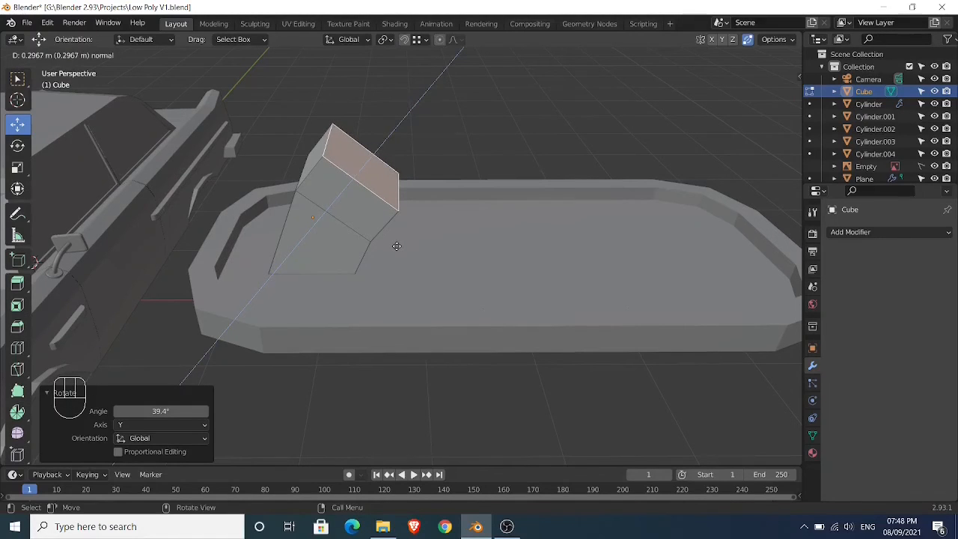
click(396, 246)
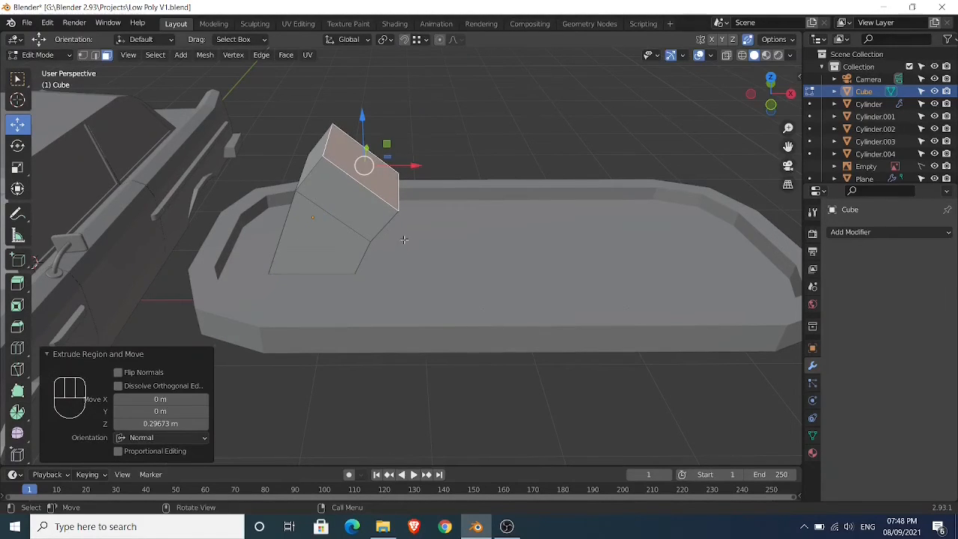
Rotate the extruded end face about 20.6° around Y and scale it to about 0.83
key(r)
key(y)
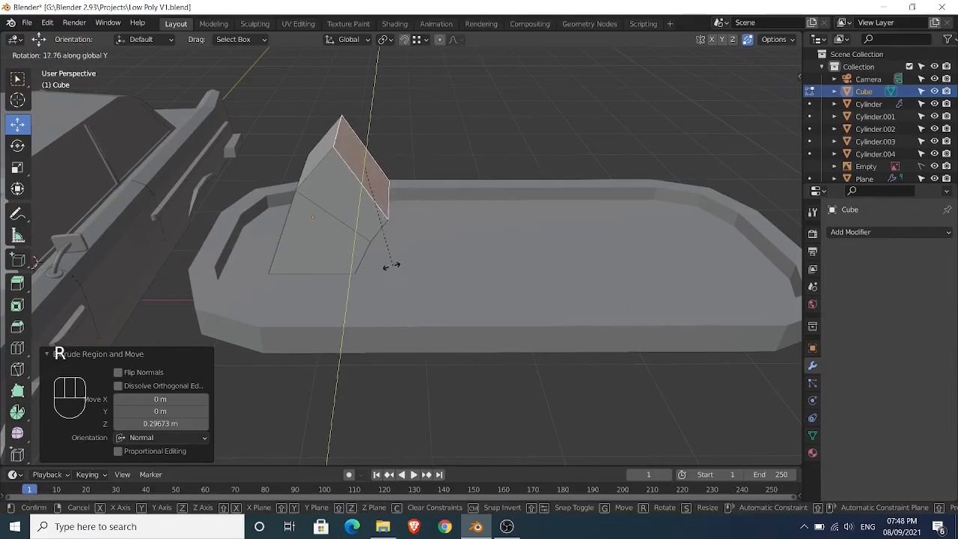
click(387, 267)
key(s)
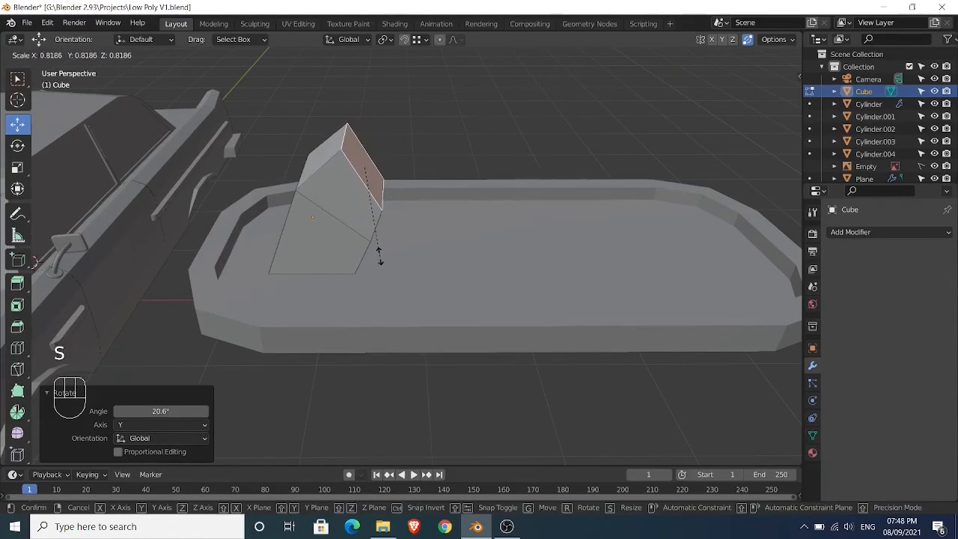
click(379, 256)
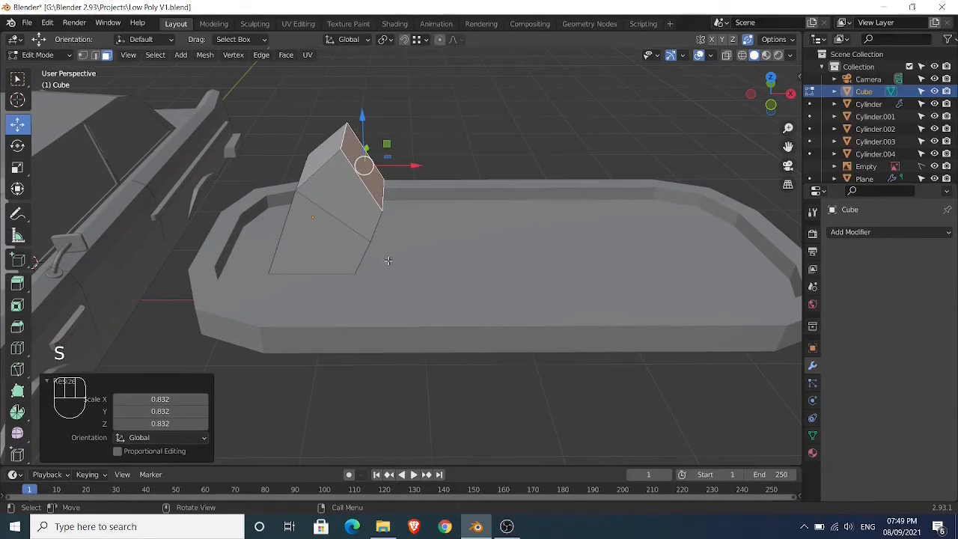
Extrude the block's end face about 0.3 m and rotate the new face 30° around Y
key(e)
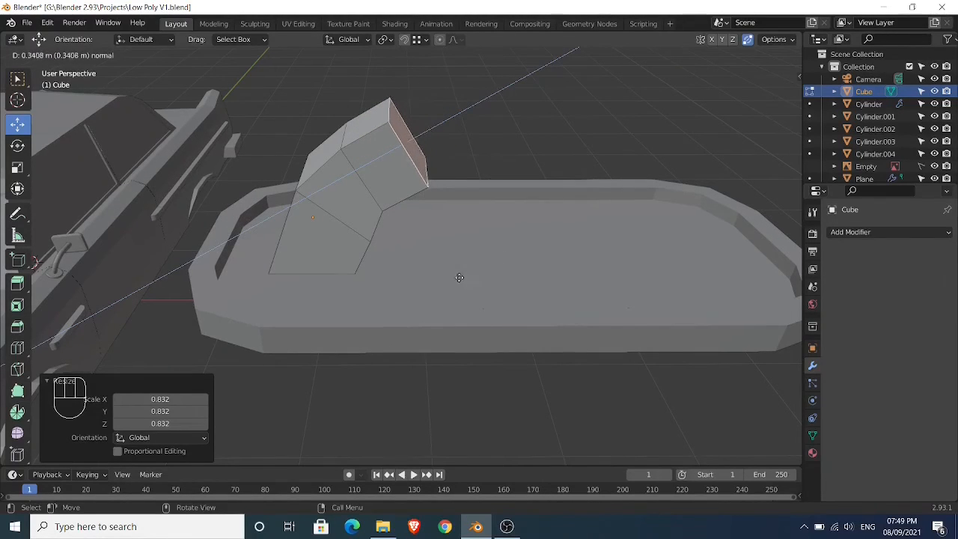
click(457, 281)
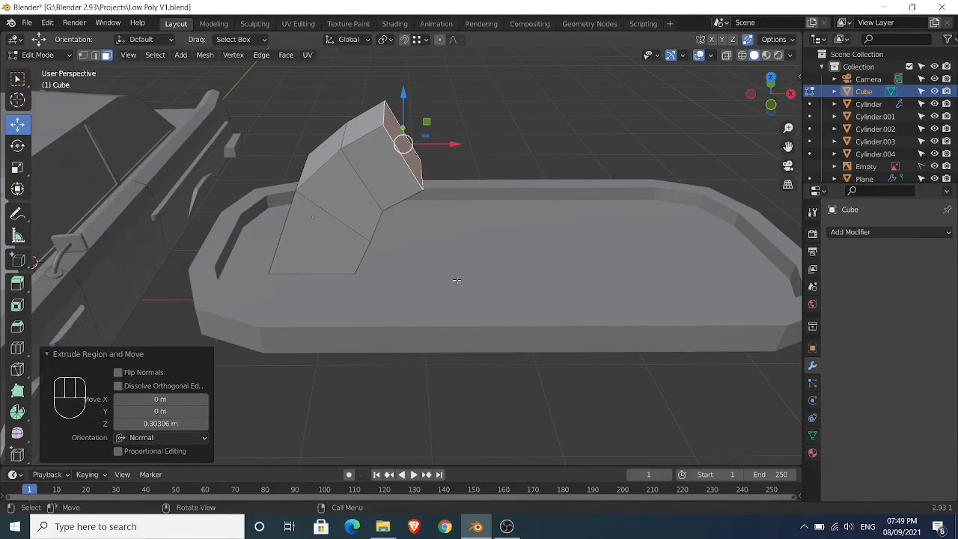
key(r)
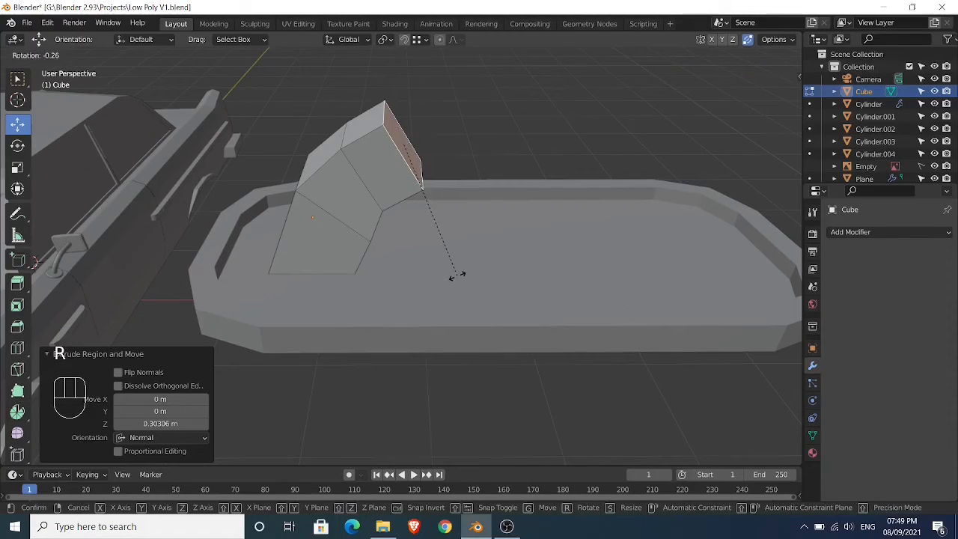
key(y)
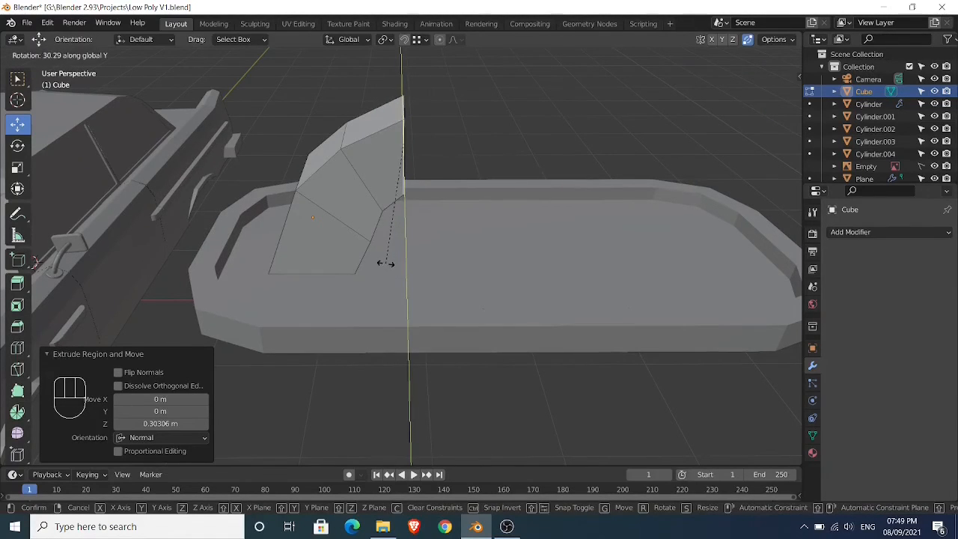
key(ctrl)
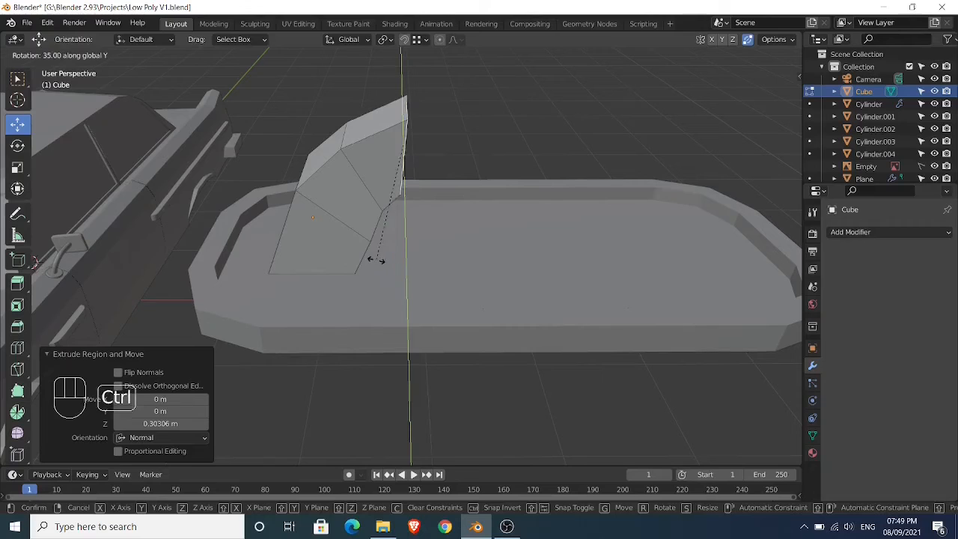
click(385, 264)
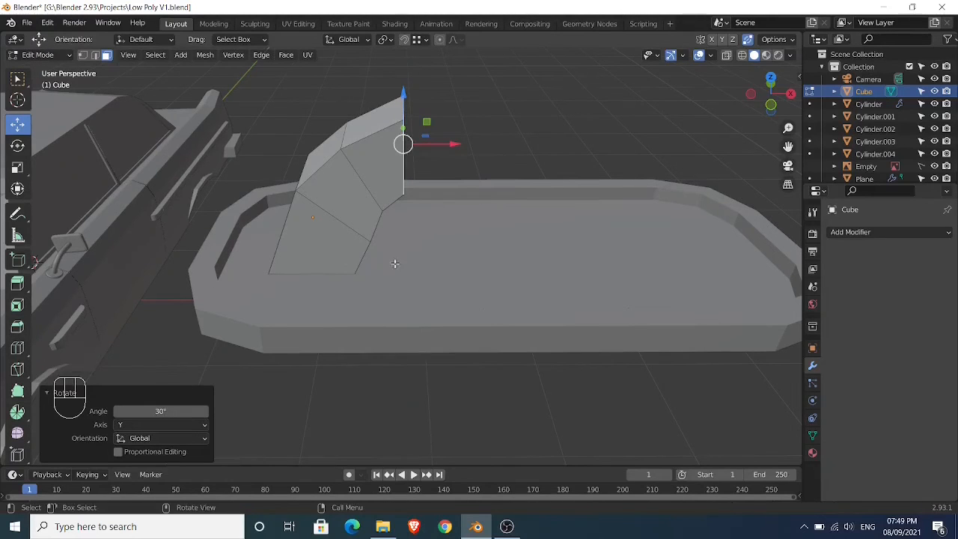
Scale the upright end face to about 0.88 and extrude it about 1.88 m along the slab
key(s)
click(420, 256)
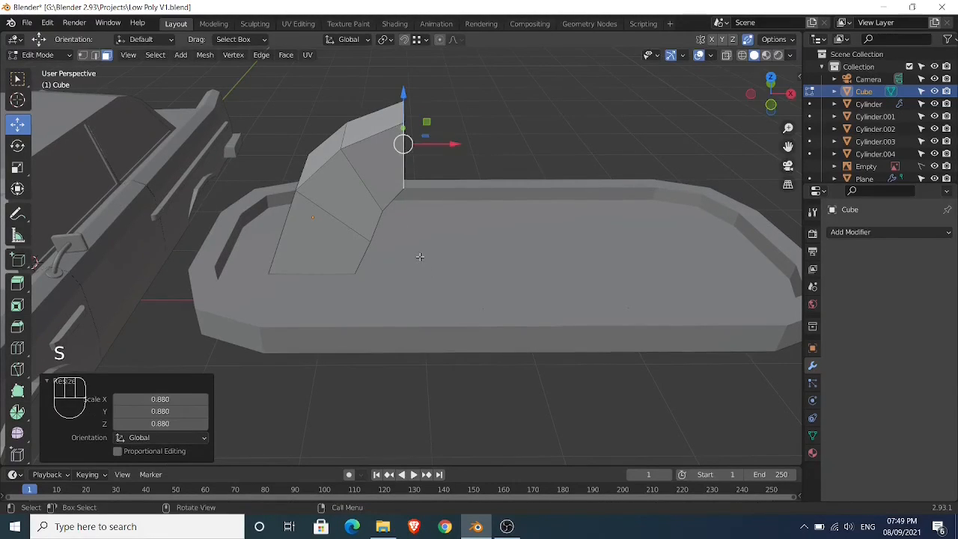
key(e)
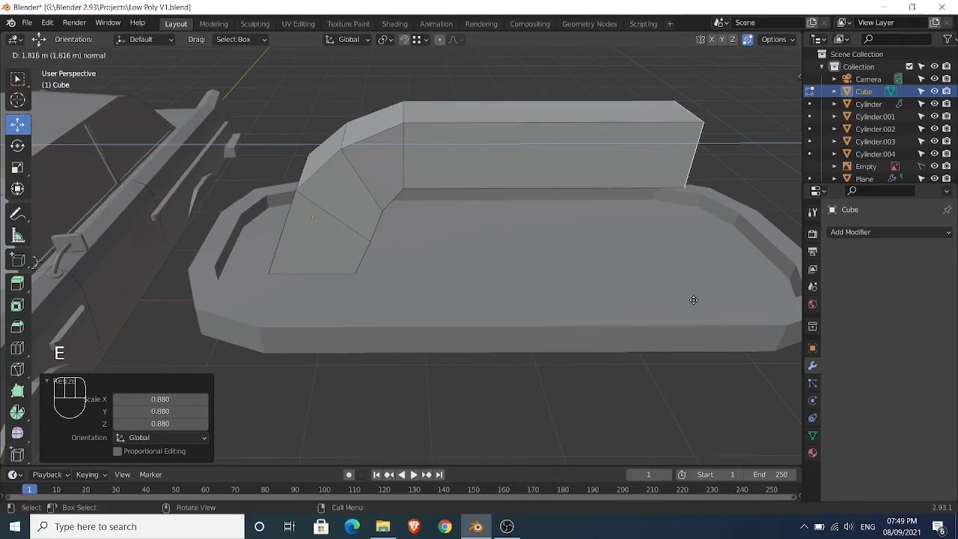
click(699, 302)
shift+middle_drag(678, 307, 612, 307)
Scale the long arm's end face to about 0.62 and lower it about 0.24 m to taper the arm
key(s)
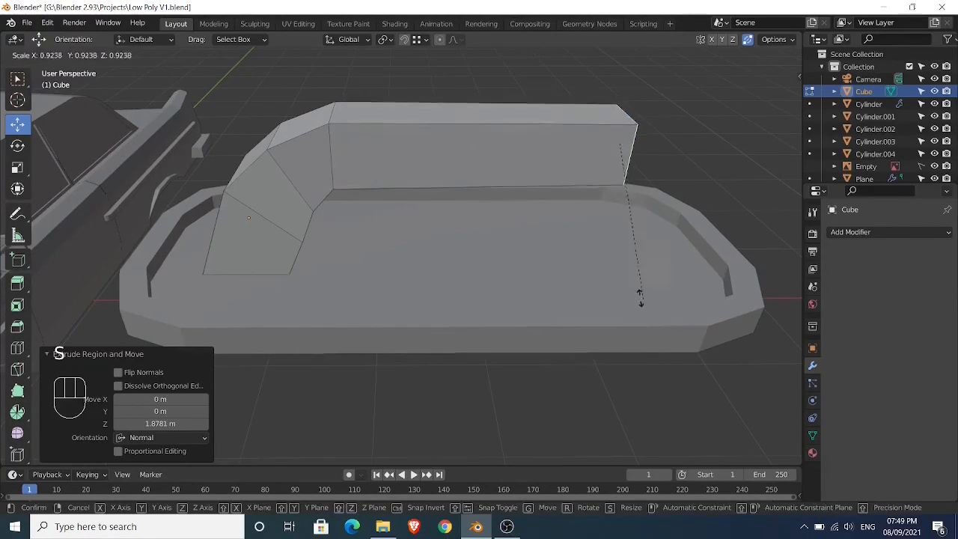
click(604, 243)
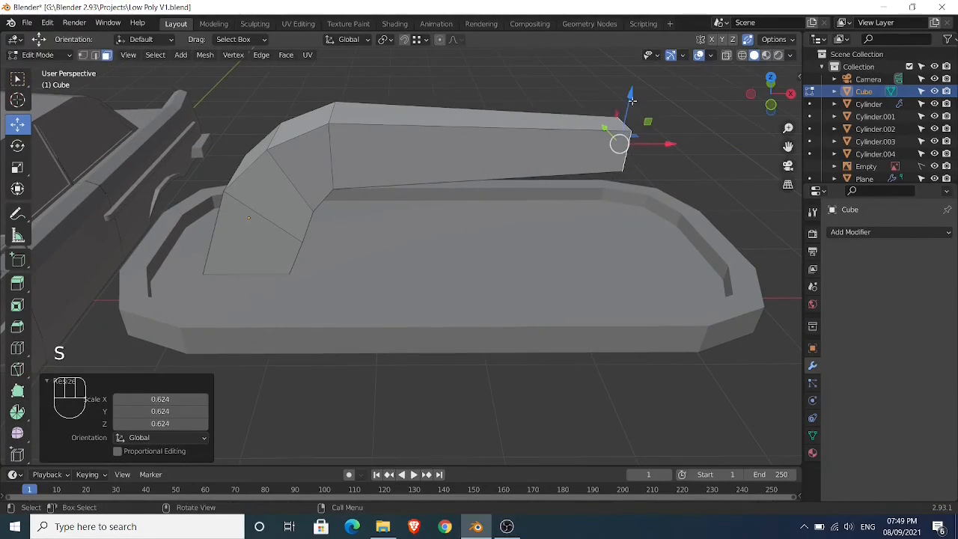
drag(631, 96, 631, 127)
middle_drag(631, 128, 412, 196)
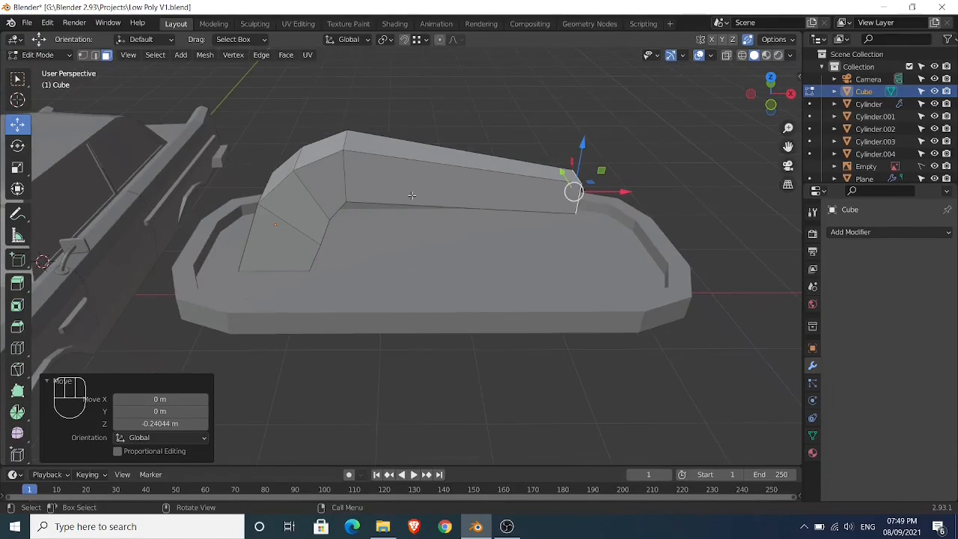
With X-ray on, select the two upper edge loops of the bend and lower them about 0.11 m
click(727, 56)
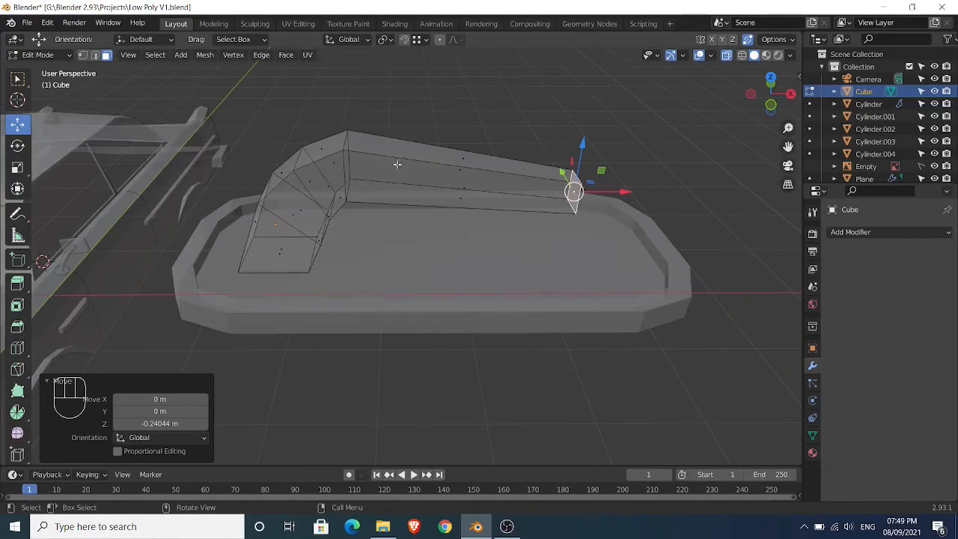
key(2)
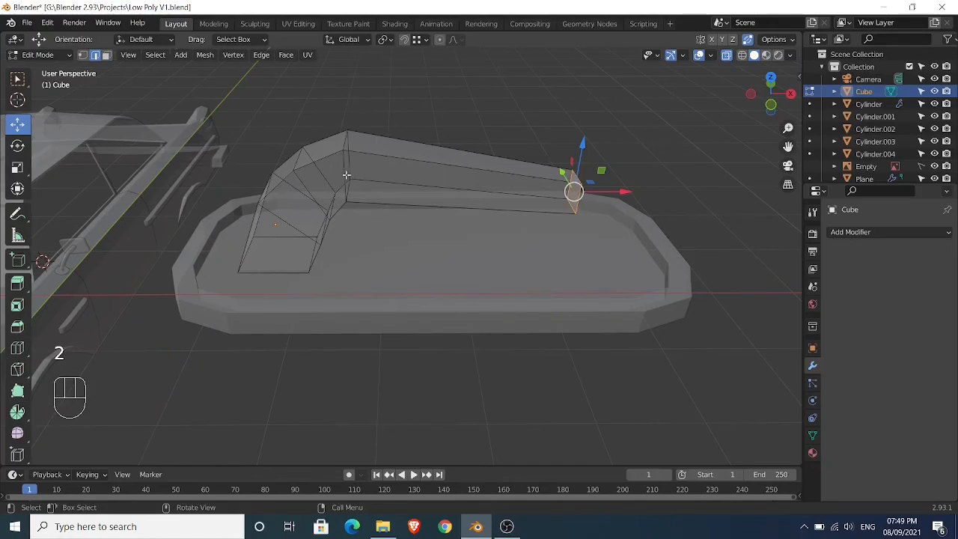
alt+click(343, 175)
alt+click(311, 191)
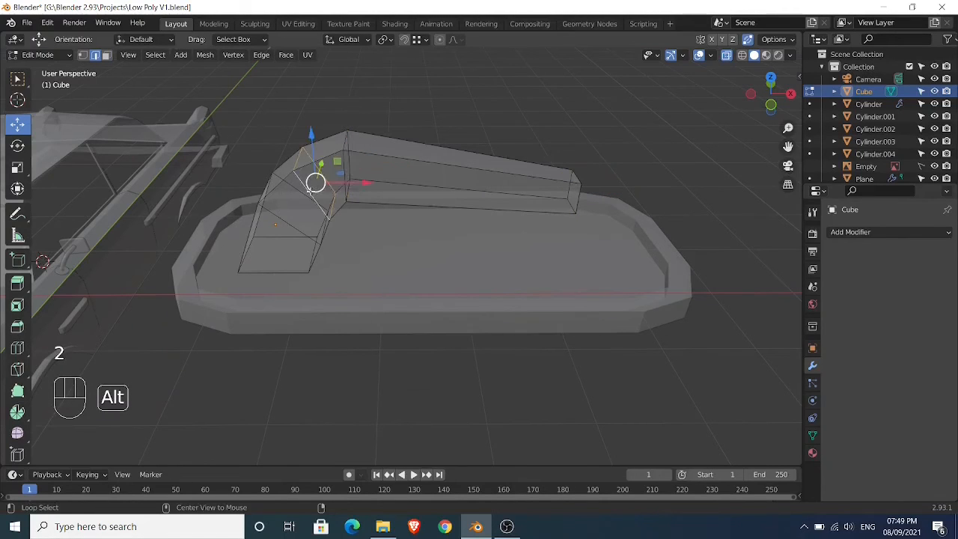
alt+shift+click(340, 160)
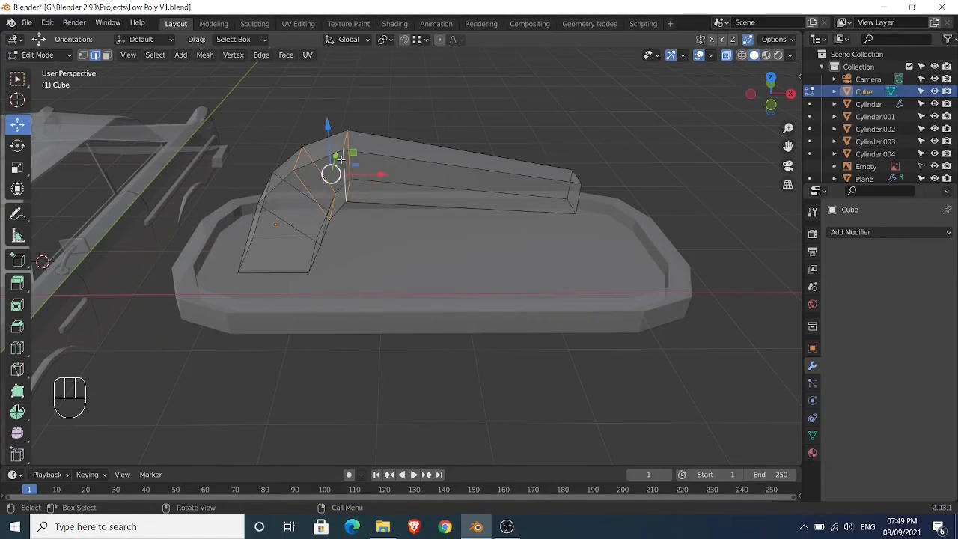
drag(327, 125, 327, 142)
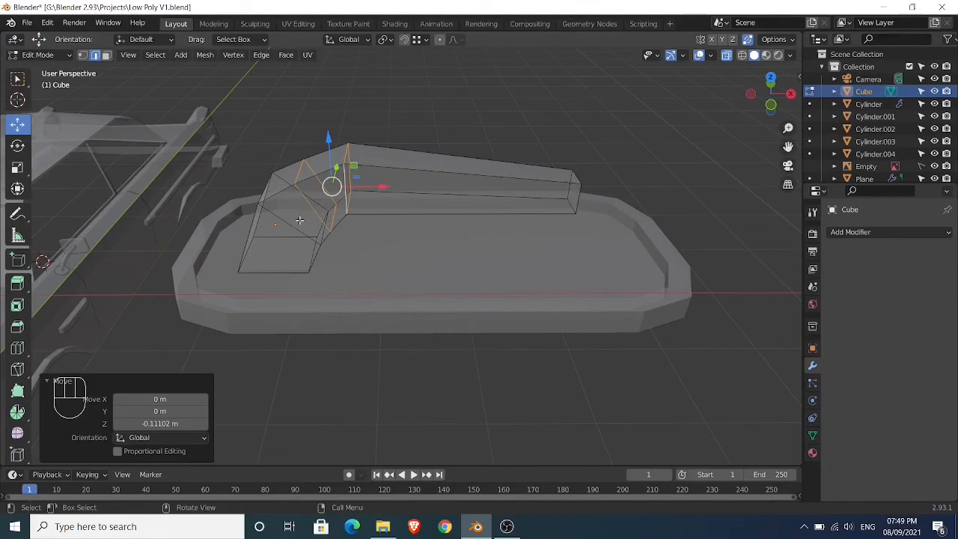
Try to scale the lower edge loop of the bend to about 0.81
alt+click(311, 231)
key(s)
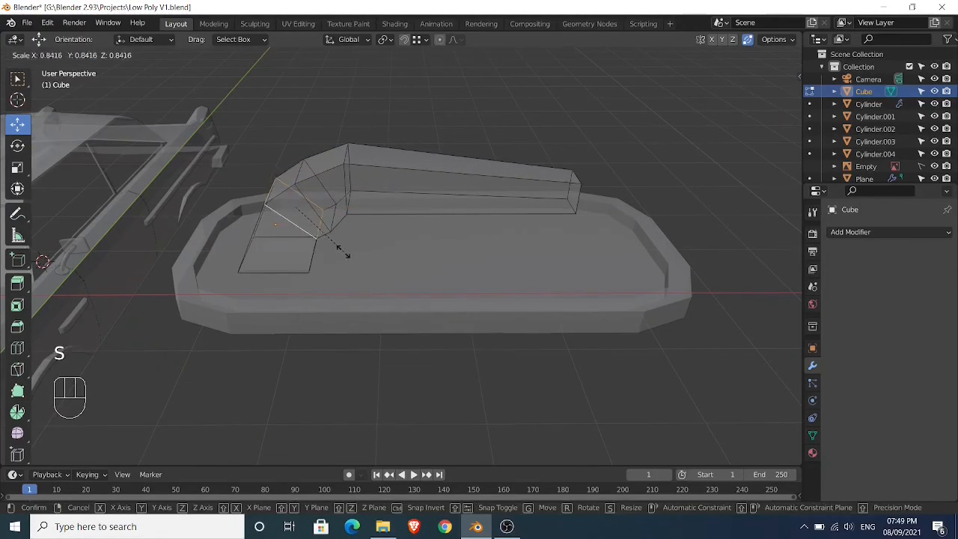
click(341, 253)
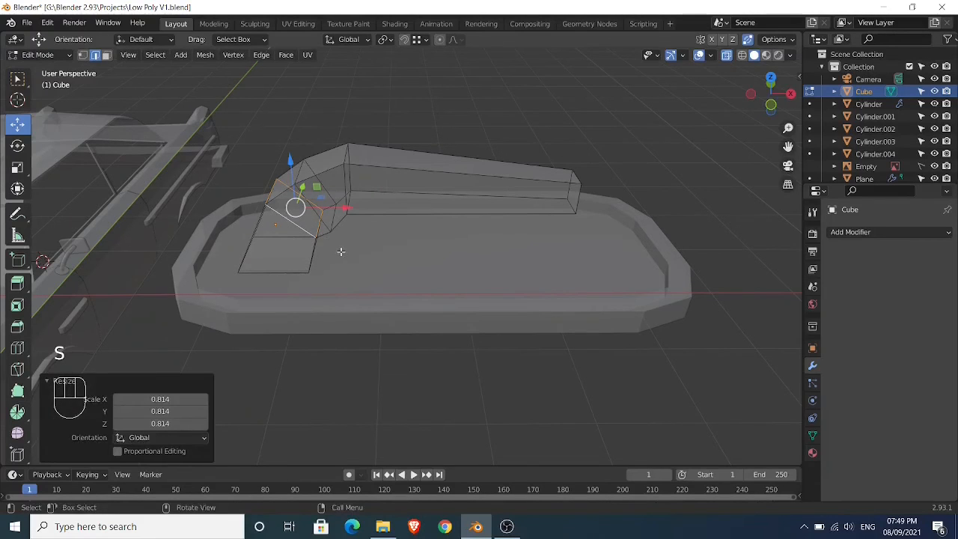
key(ctrl+z)
alt+shift+click(300, 173)
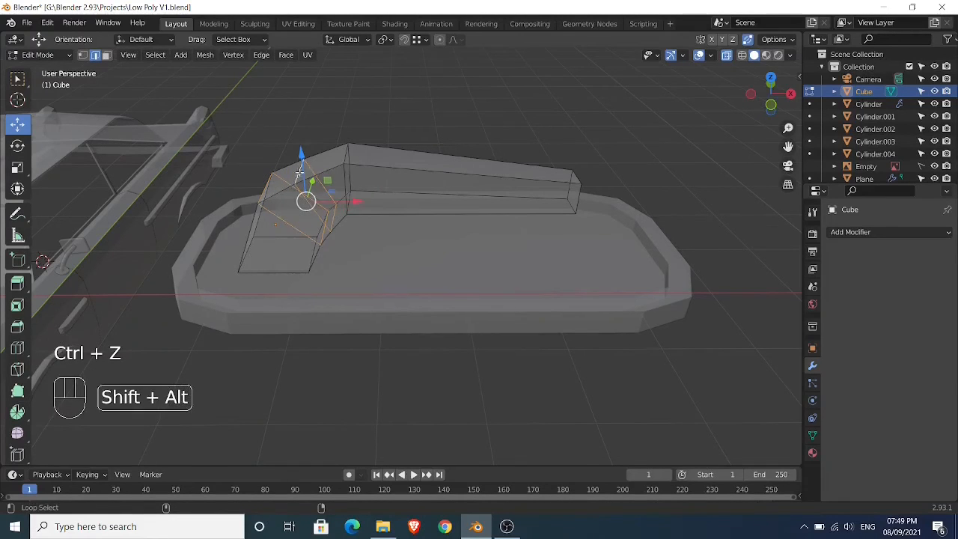
click(355, 248)
Return to Object Mode and turn off the X-ray display
key(Tab)
scroll(355, 247, down, 3)
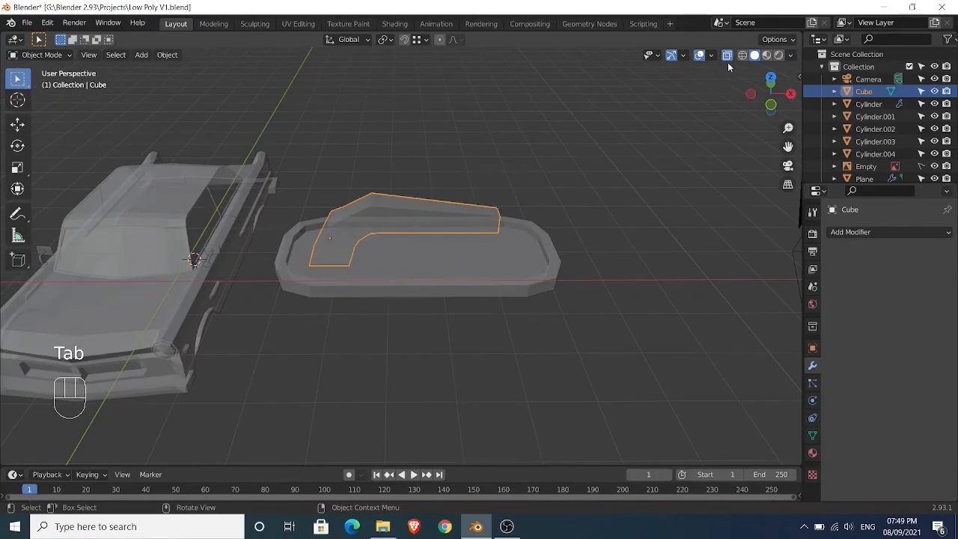
middle_drag(728, 62, 530, 243)
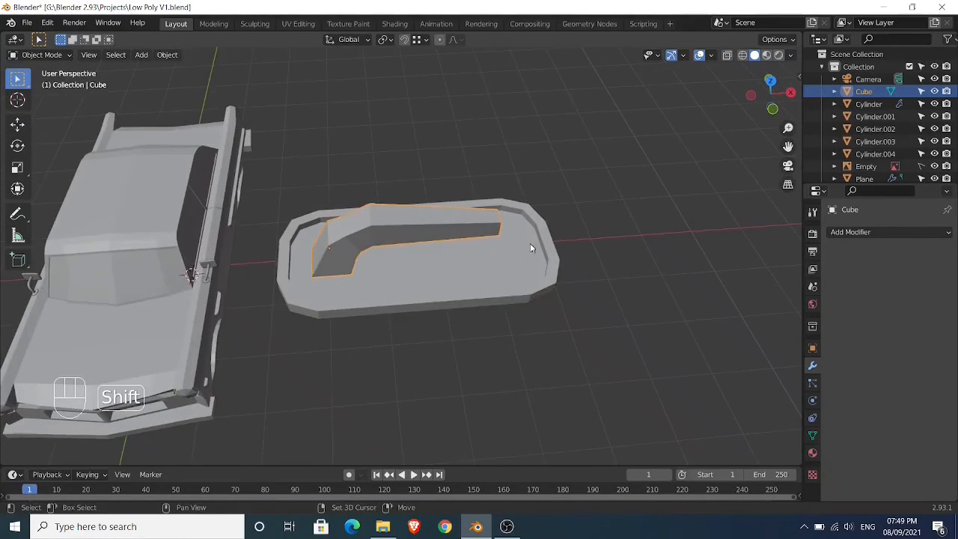
Add the slab to the selection and rotate both parts 90° around Z and 90° around Y
shift+click(527, 251)
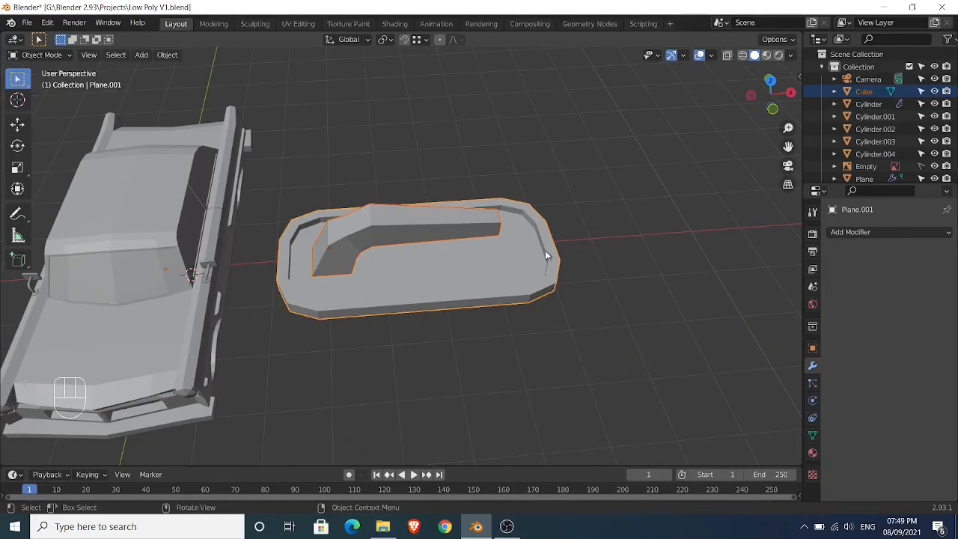
key(r)
text(z)
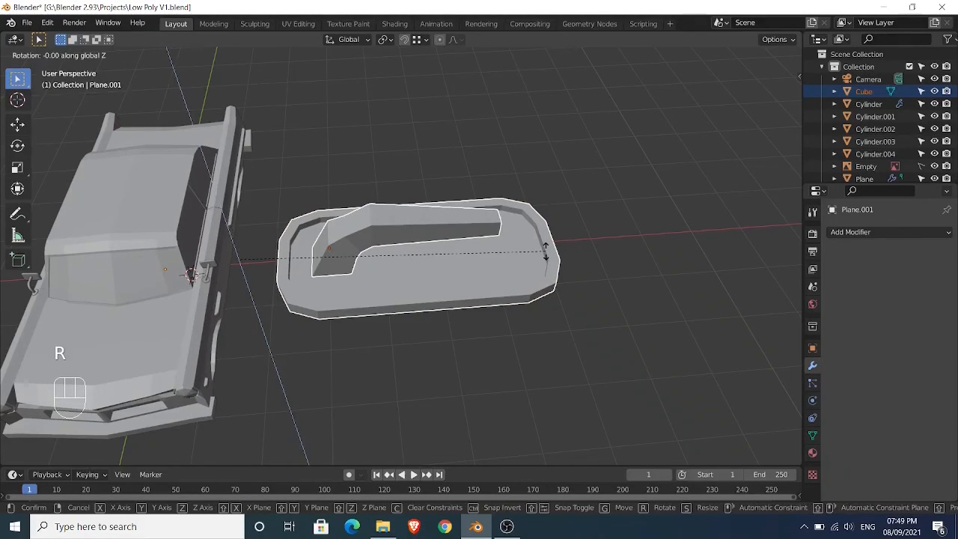
text(90)
click(546, 253)
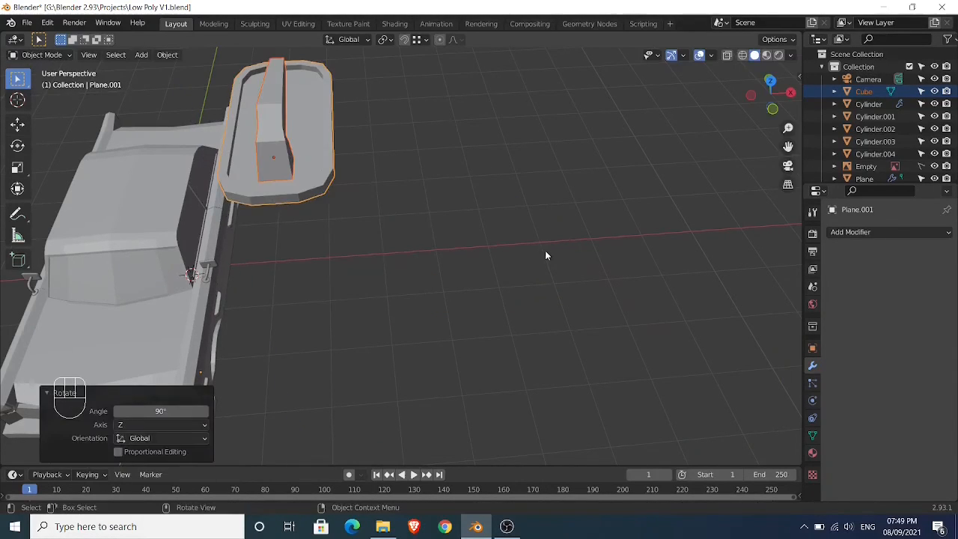
key(r)
text(y)
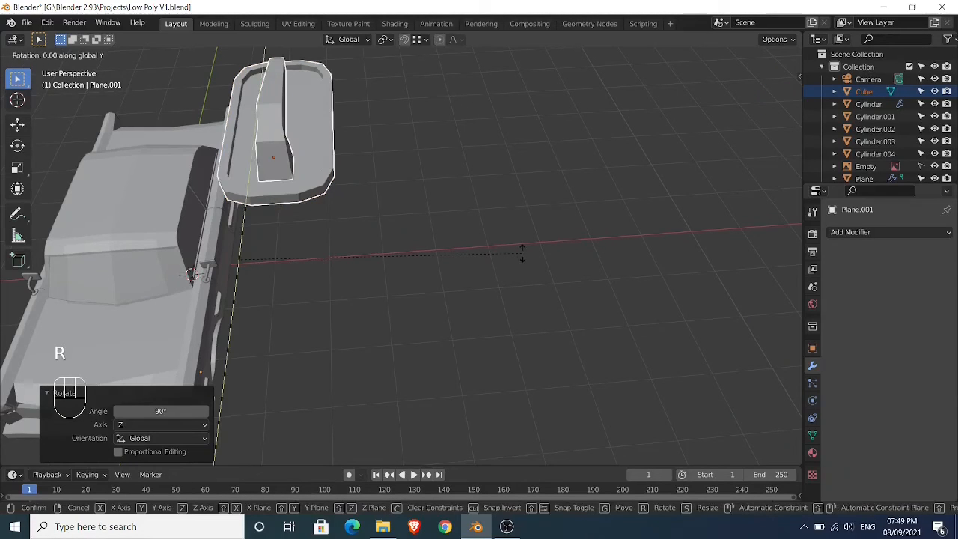
text(90)
click(522, 253)
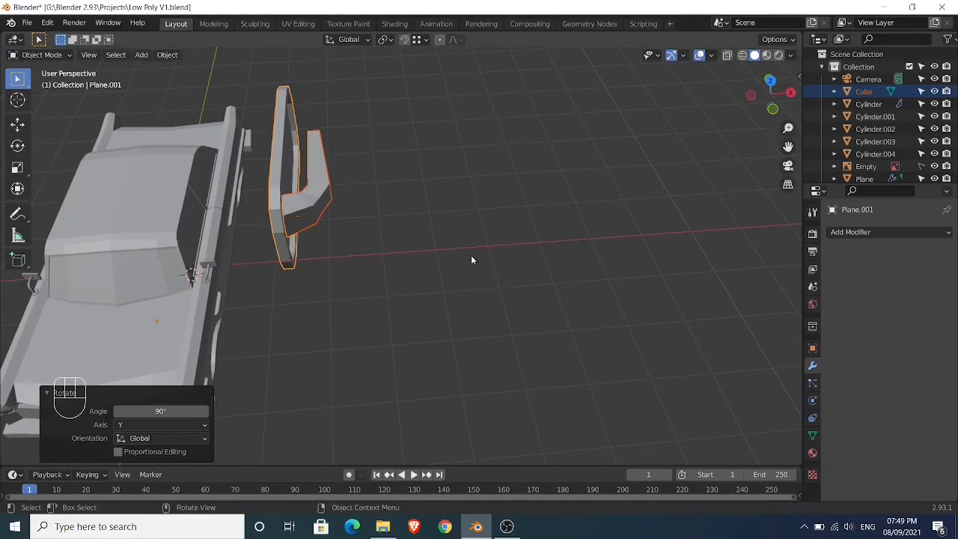
Scale the slab and arm together to about 0.26, then to about 0.32 against the right side view
middle_drag(471, 254, 455, 238)
key(s)
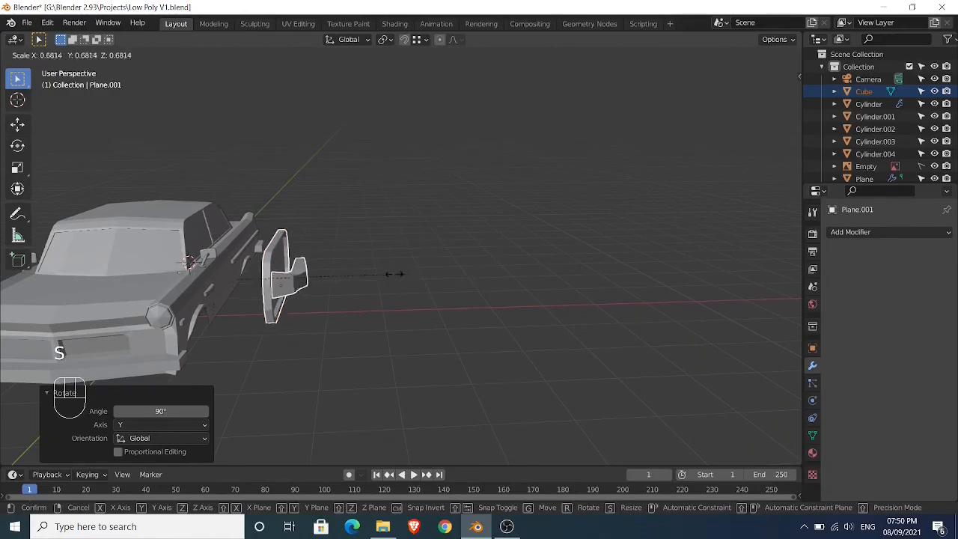
click(297, 273)
key(KP_3)
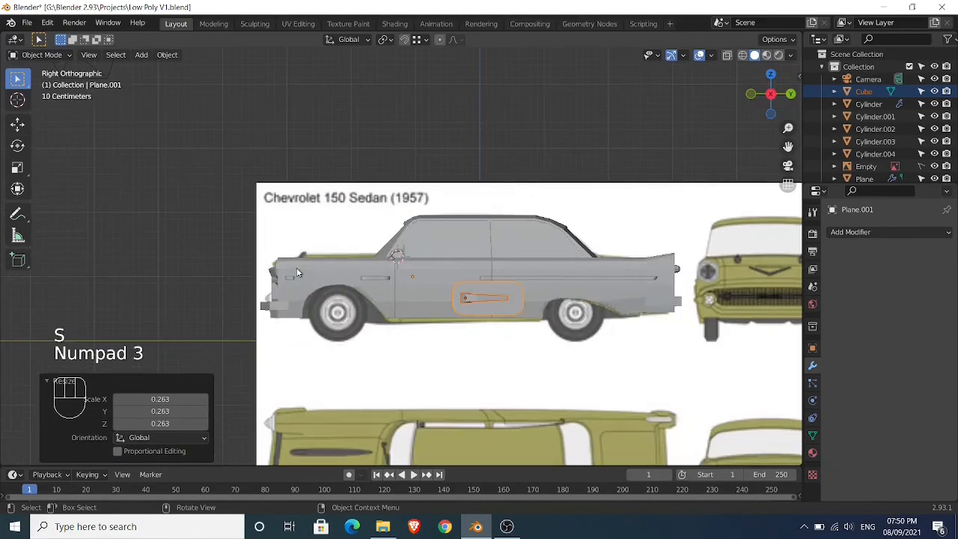
key(s)
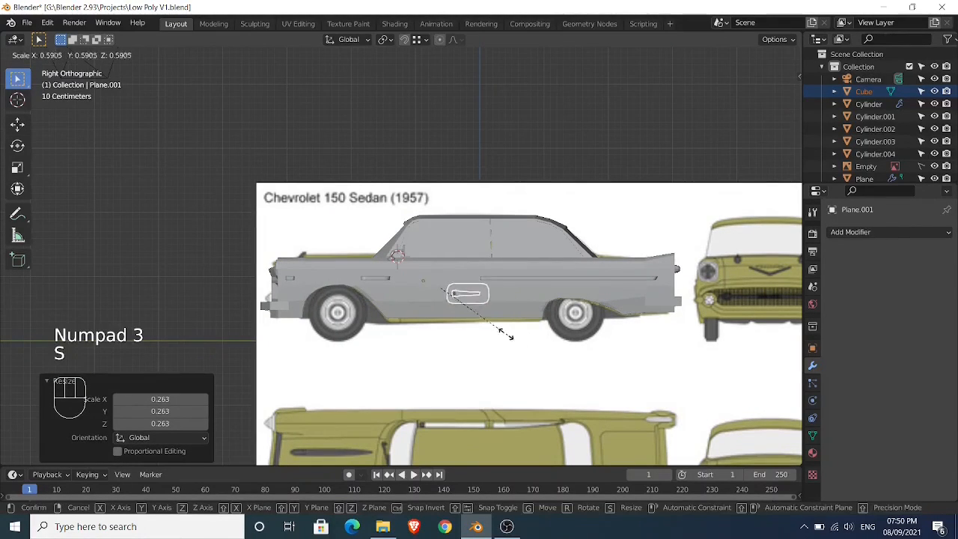
click(466, 317)
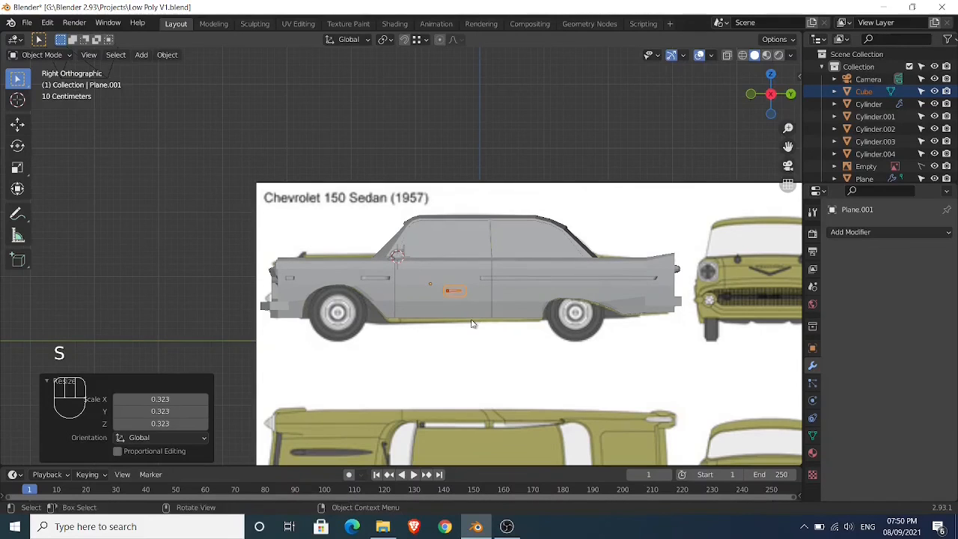
In the right side view, move both parts about 0.32 m along Y and 0.41 m up, below the door window's rear end
key(g)
click(492, 295)
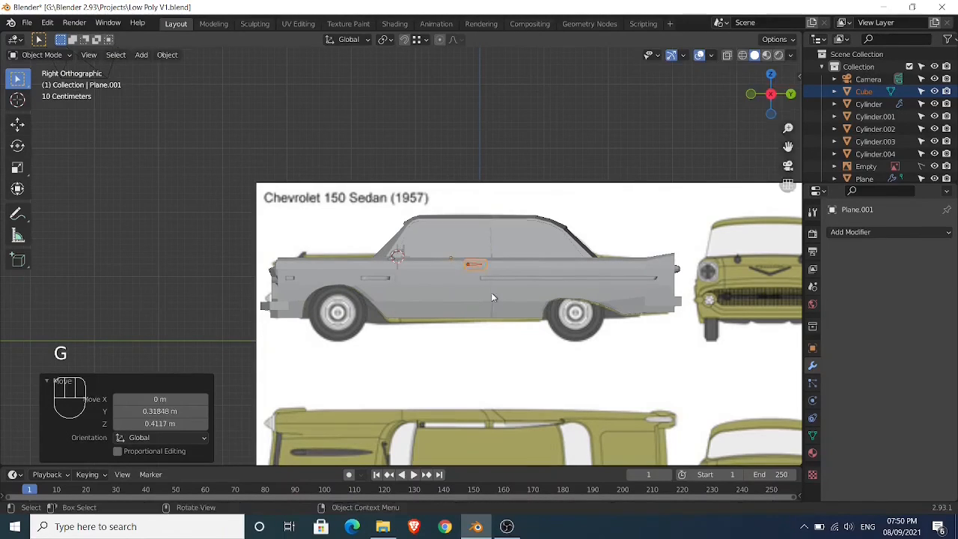
scroll(488, 300, up, 5)
Move the door handle parts about 0.28 m toward the car body along negative X, using the front view
middle_drag(487, 300, 349, 315)
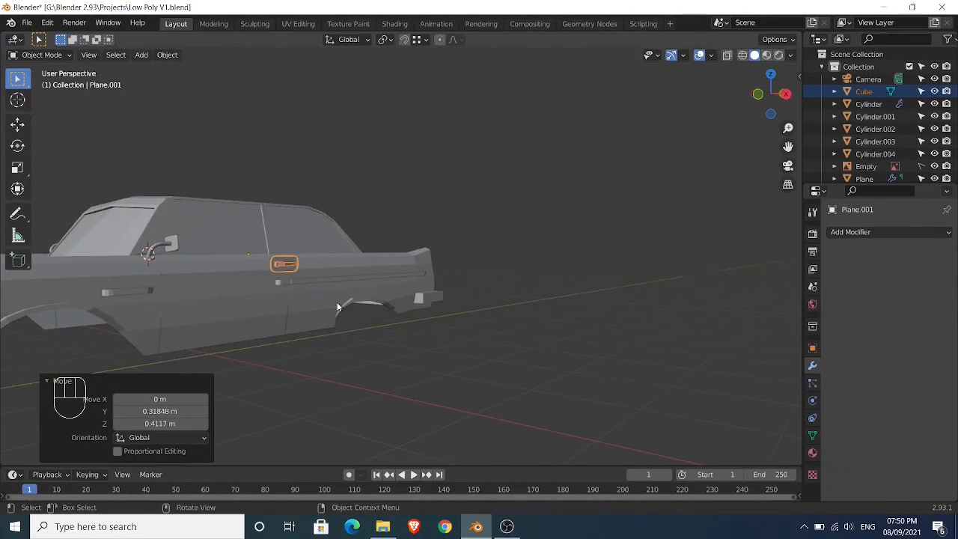
key(KP_1)
scroll(330, 300, down, 6)
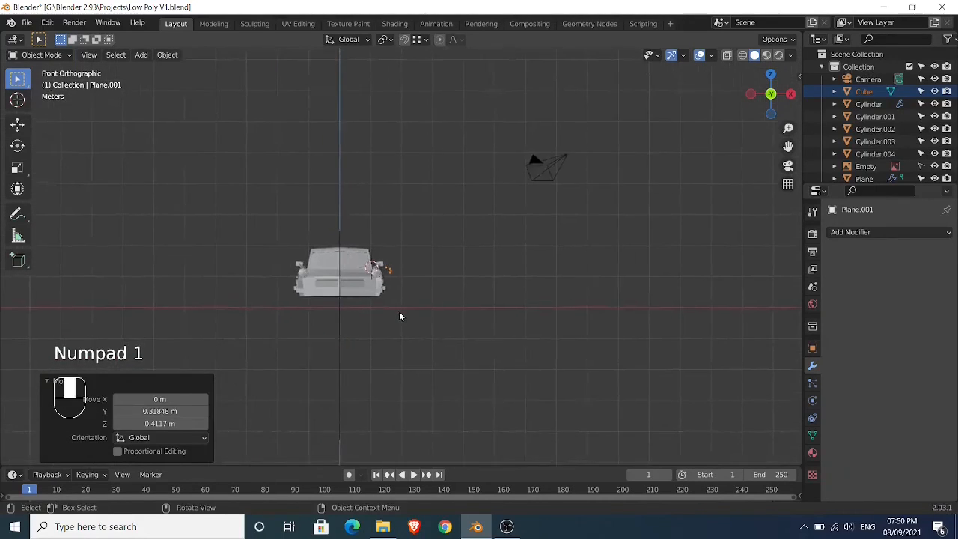
scroll(399, 316, up, 8)
key(g)
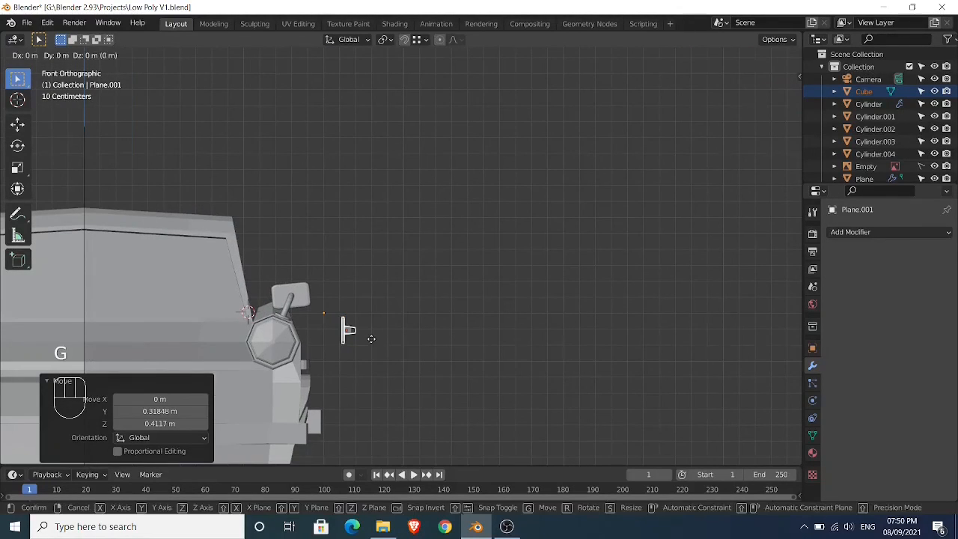
key(x)
click(326, 341)
middle_drag(326, 340, 381, 229)
scroll(348, 310, up, 4)
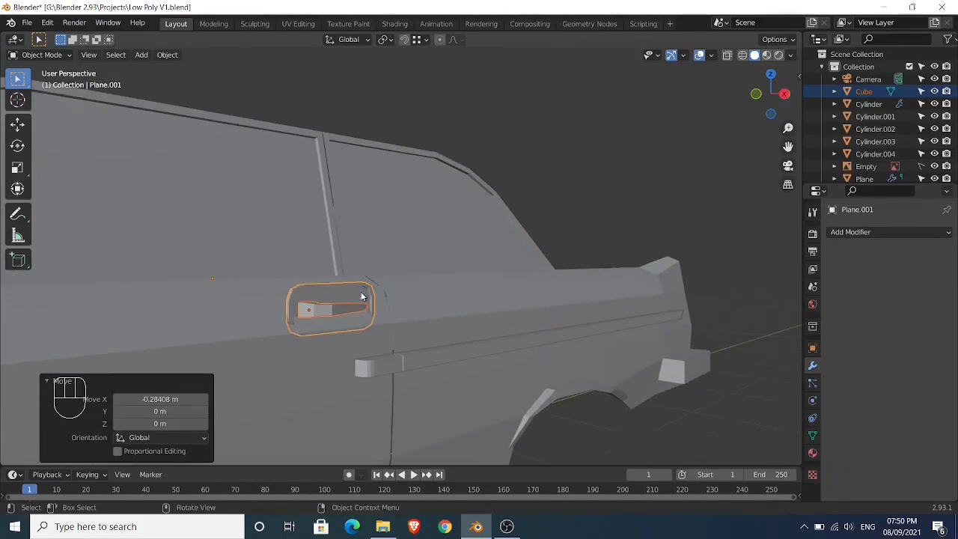
Select the handle arm and the recessed slab together and join them into one object
middle_drag(334, 337, 413, 342)
shift+middle_drag(335, 342, 324, 292)
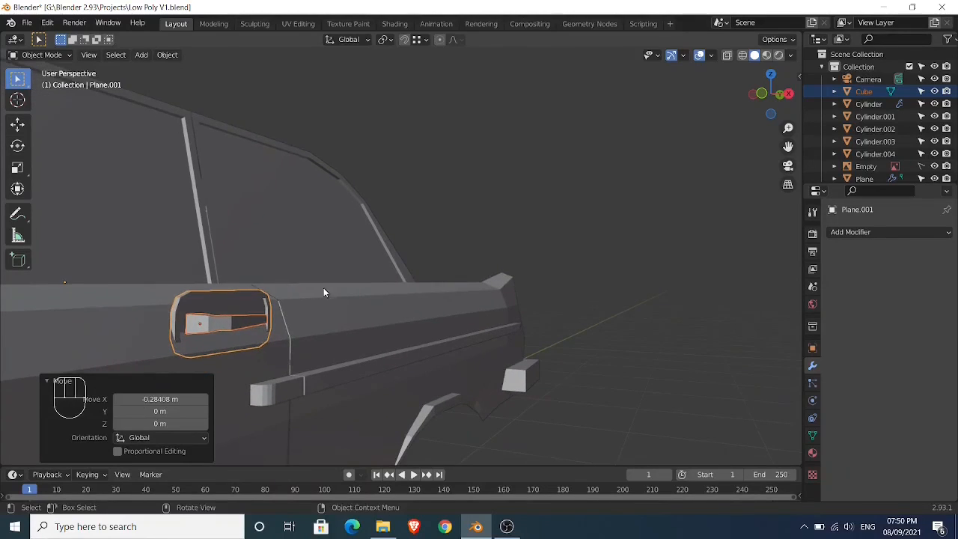
click(252, 305)
click(244, 308)
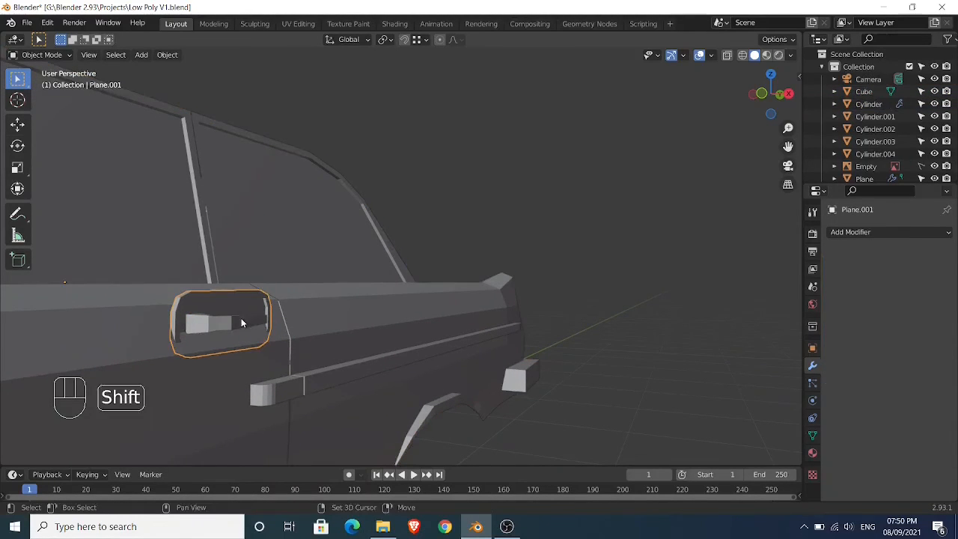
click(241, 323)
shift+click(240, 308)
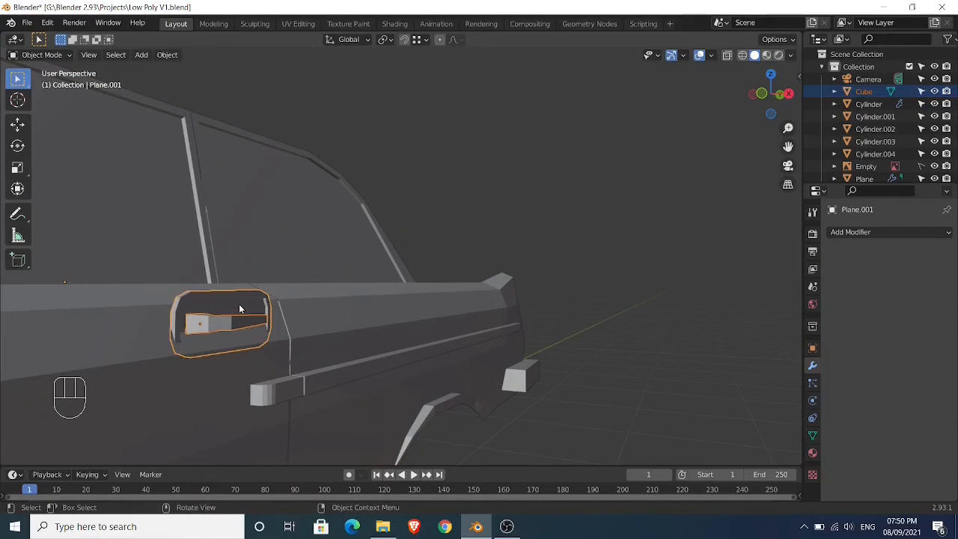
key(ctrl+j)
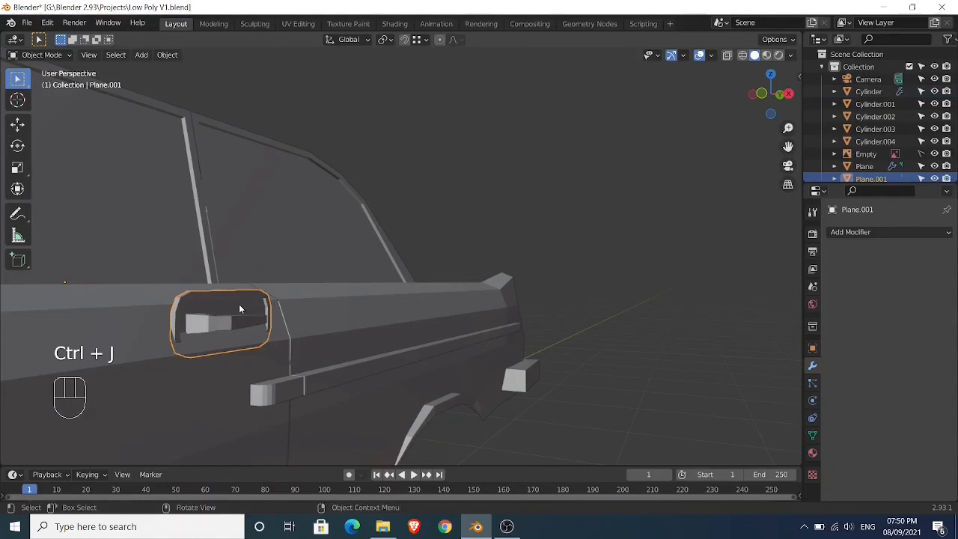
click(243, 320)
click(237, 297)
key(g)
right_click(361, 233)
key(r)
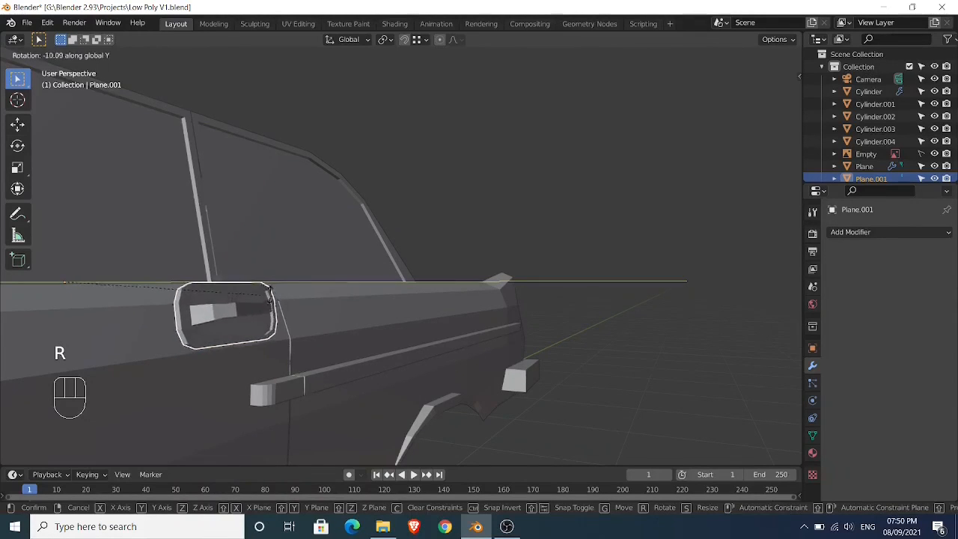
right_click(273, 295)
Set the joined door handle's origin to its geometry
shift+middle_drag(220, 304, 295, 283)
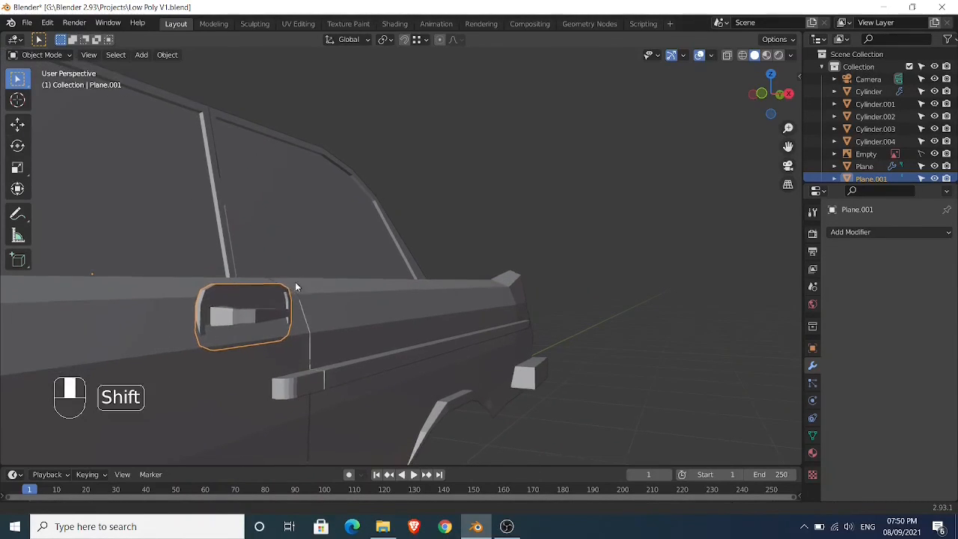
right_click(259, 305)
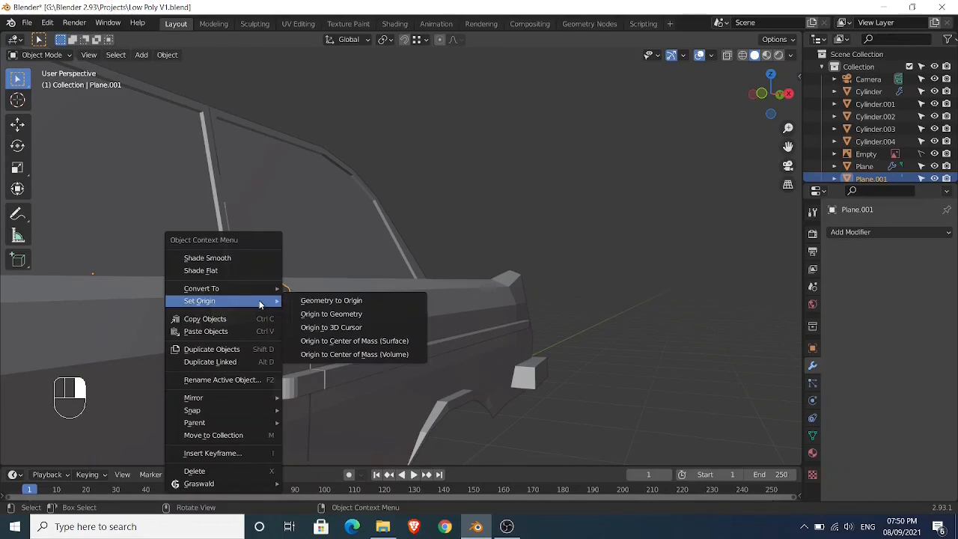
click(307, 314)
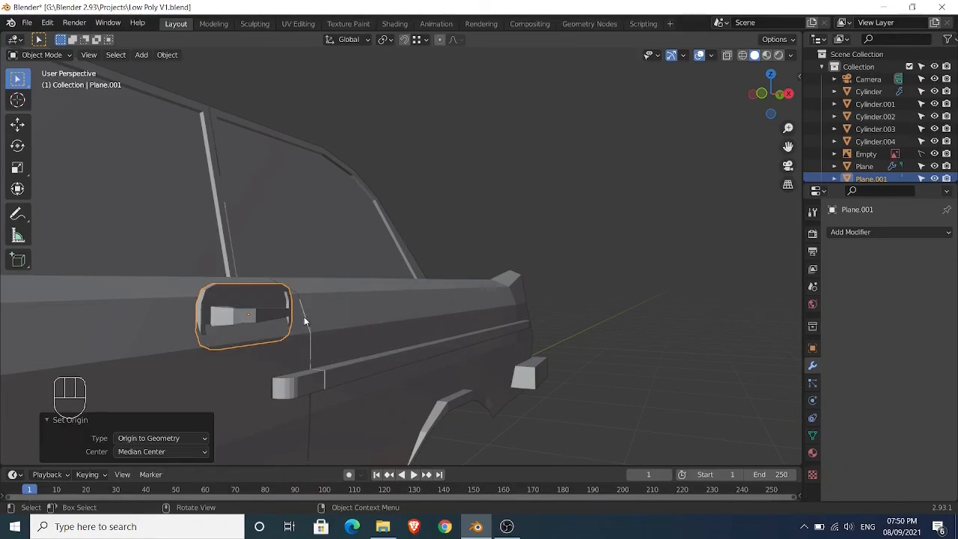
Rotate the door handle about -24.7° around Y and move it about 0.005 m along negative X to follow the door surface
key(r)
key(y)
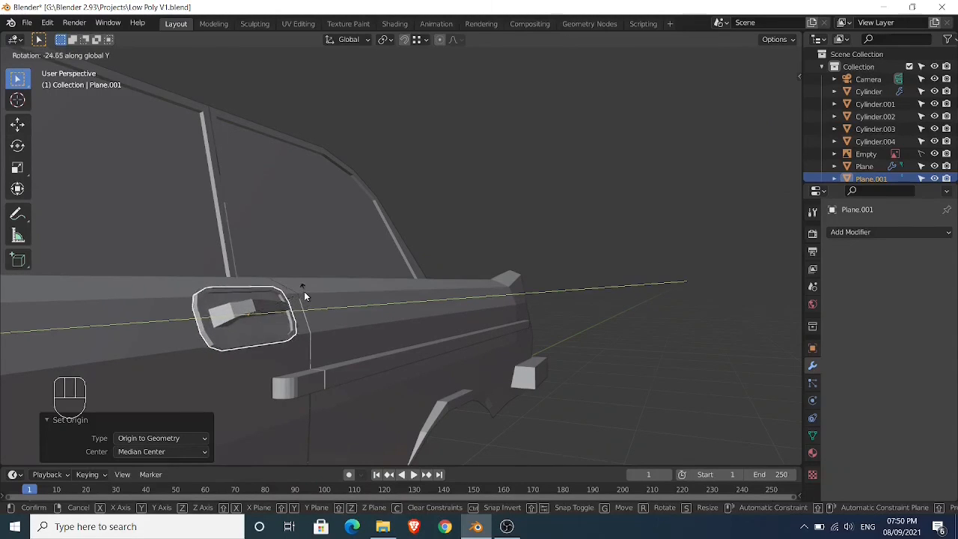
click(304, 291)
key(g)
key(x)
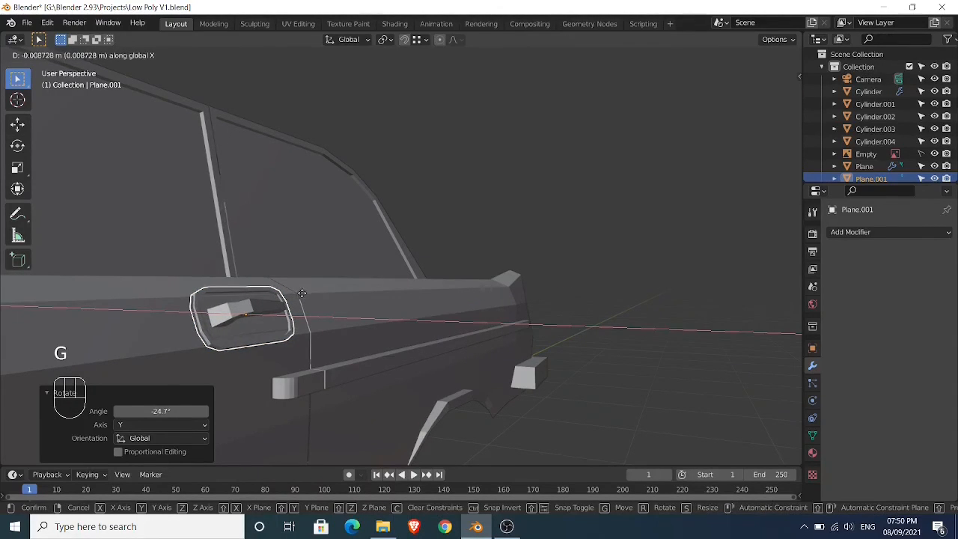
click(300, 292)
shift+middle_drag(469, 272, 556, 261)
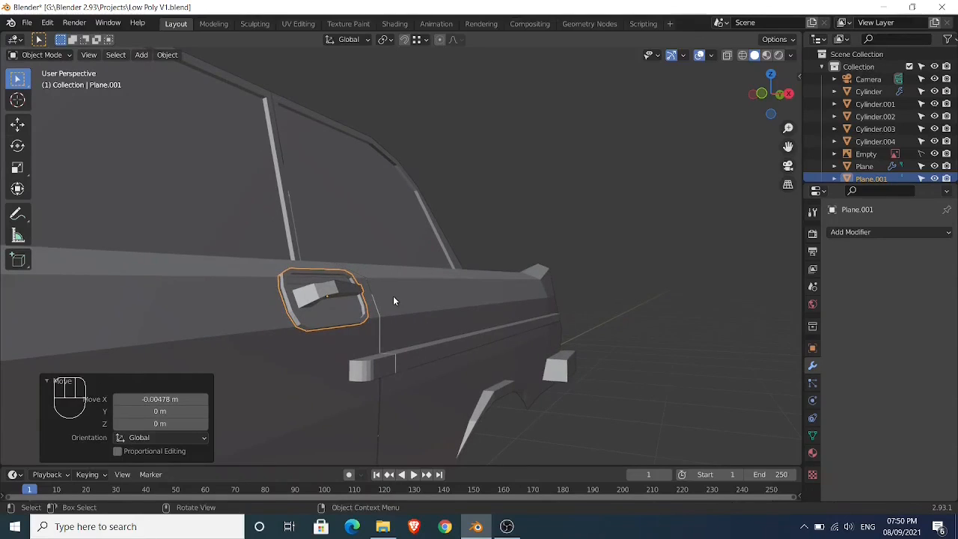
key(KP_Decimal)
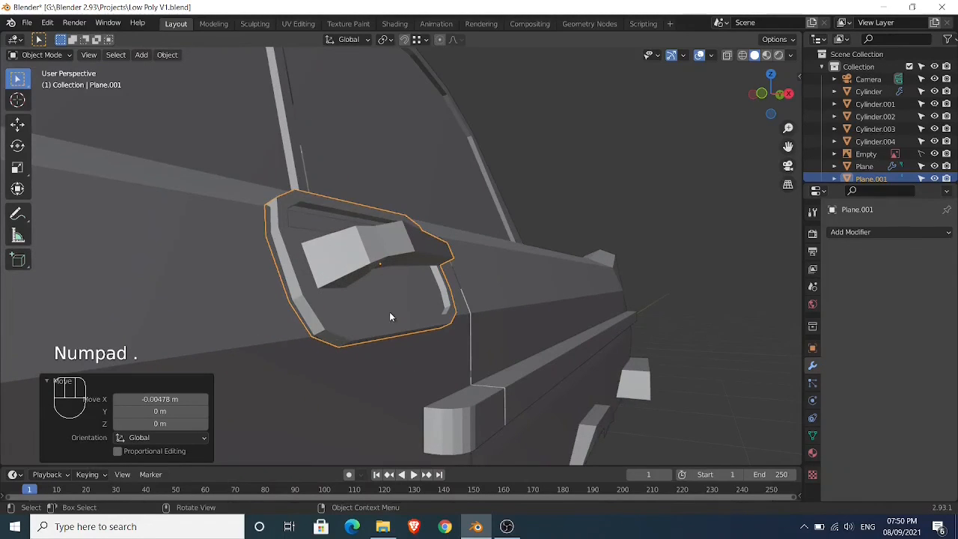
key(r)
key(y)
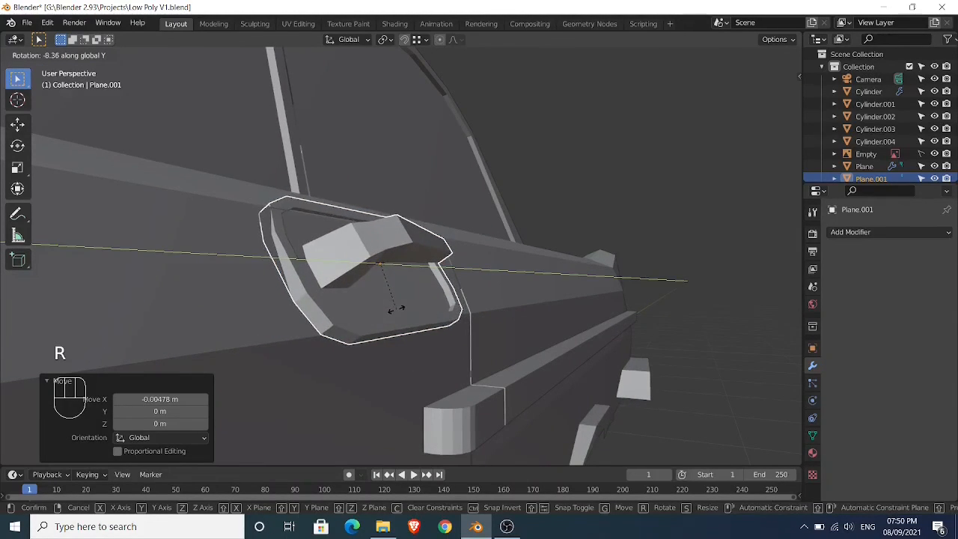
key(ctrl)
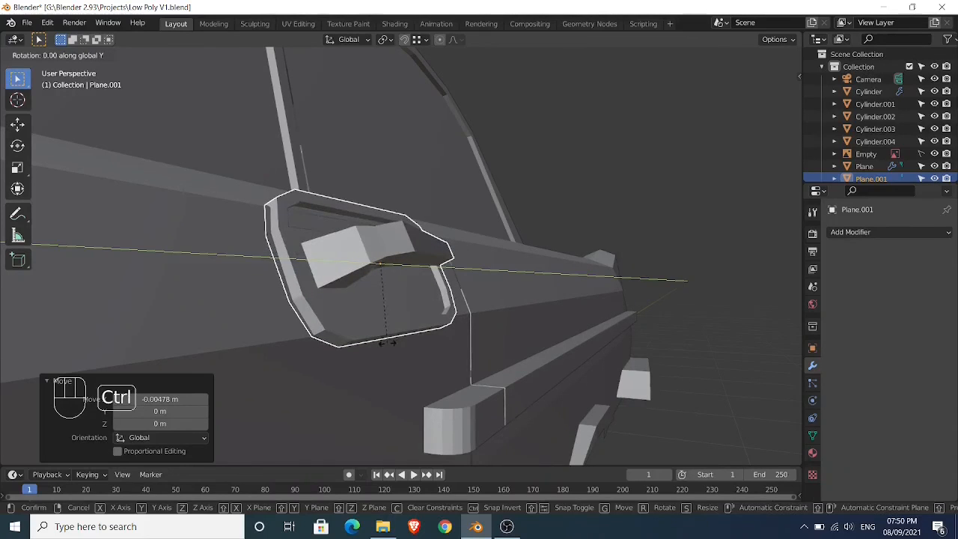
click(387, 343)
Scale the door handle uniformly to about 0.735 and move it about 0.003 m along negative X into the door
key(s)
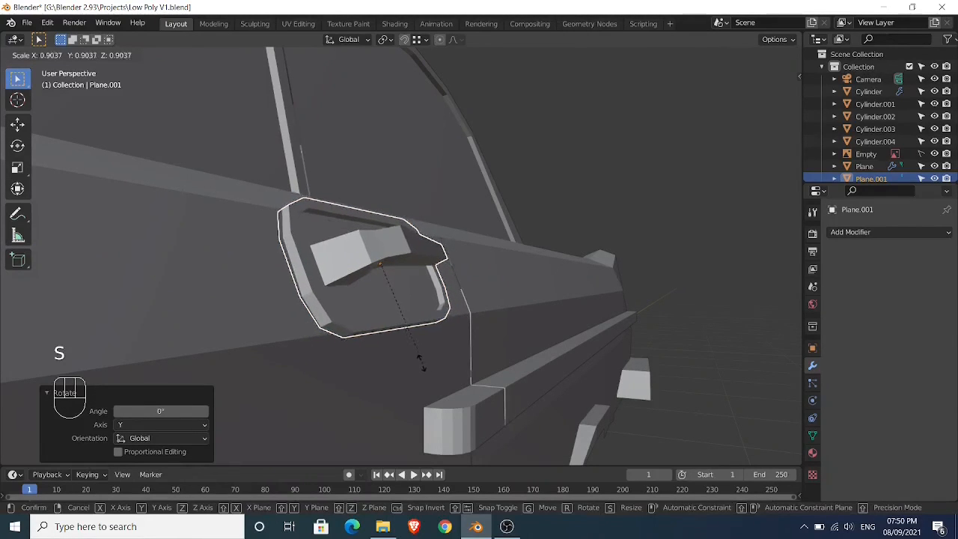
click(395, 351)
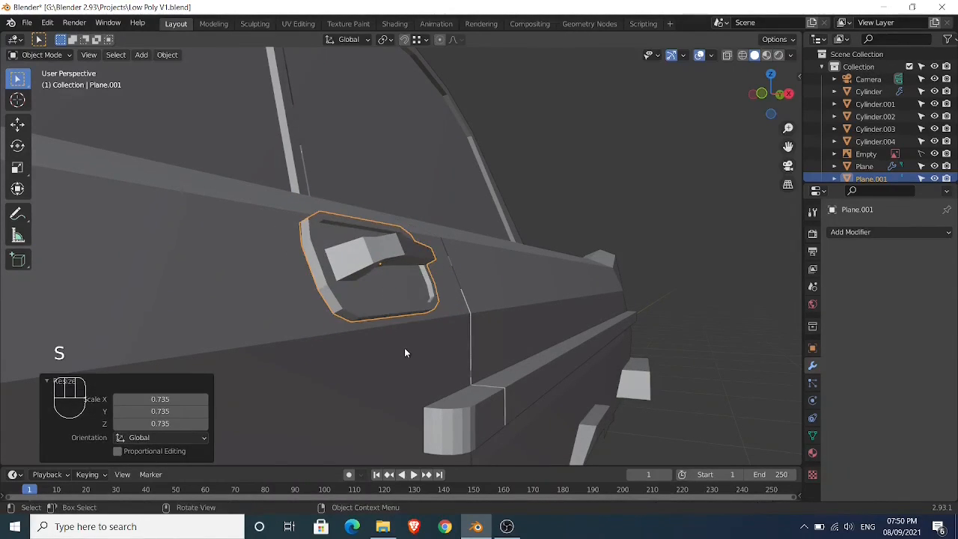
key(g)
key(x)
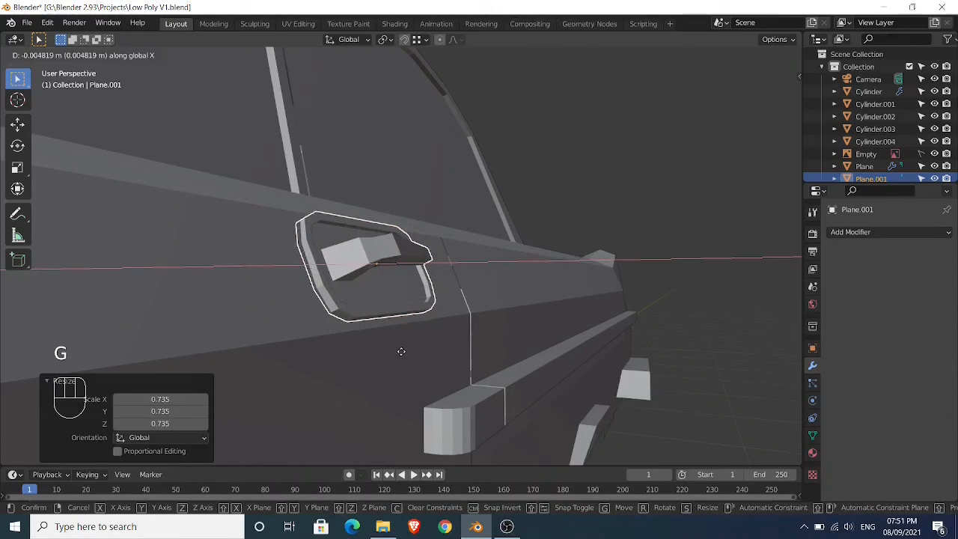
click(403, 352)
Fine-tune the door handle's rotation around the global Y axis and deselect it
key(r)
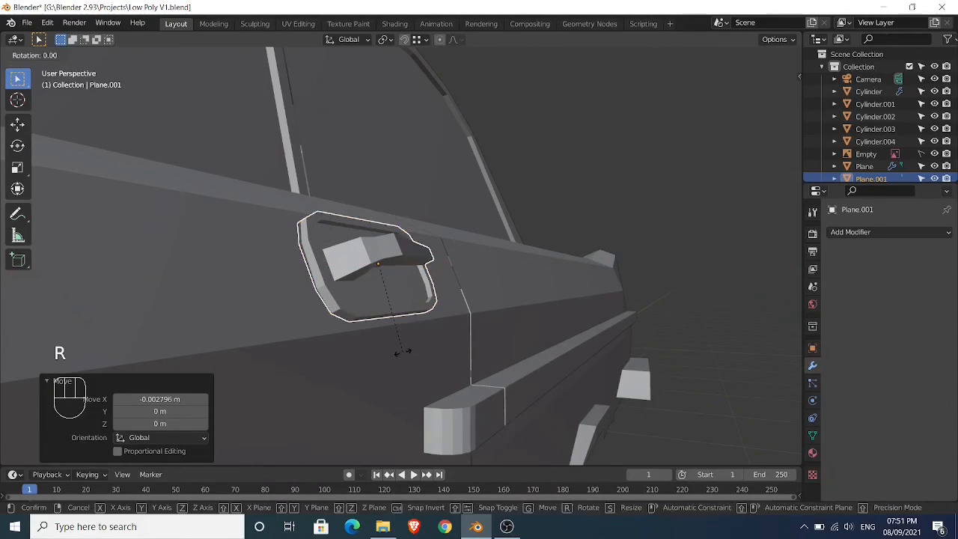
key(y)
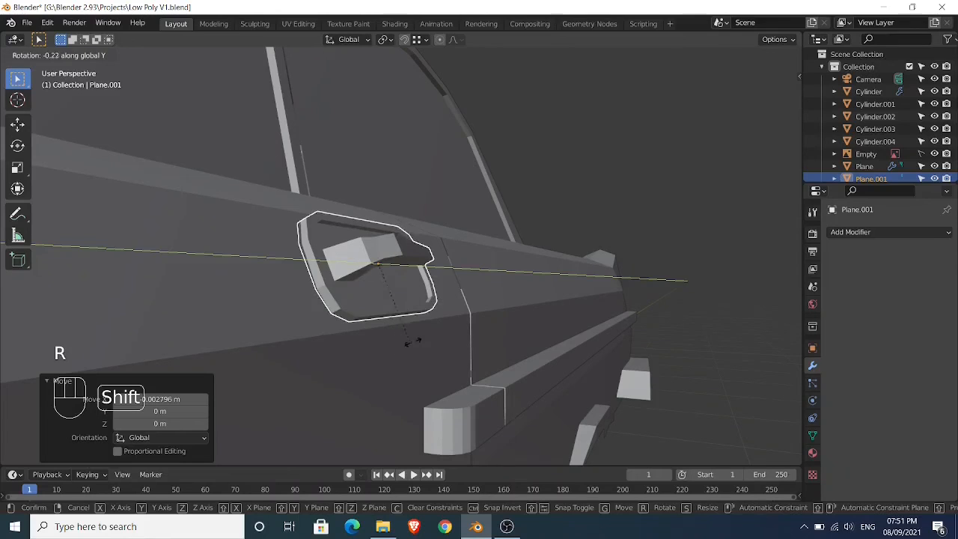
click(224, 381)
click(560, 166)
Select the door handle and scale it to about 0.767 along Y and Z with the X axis locked
middle_drag(559, 157, 513, 182)
scroll(589, 168, down, 5)
scroll(513, 182, down, 4)
scroll(454, 248, up, 9)
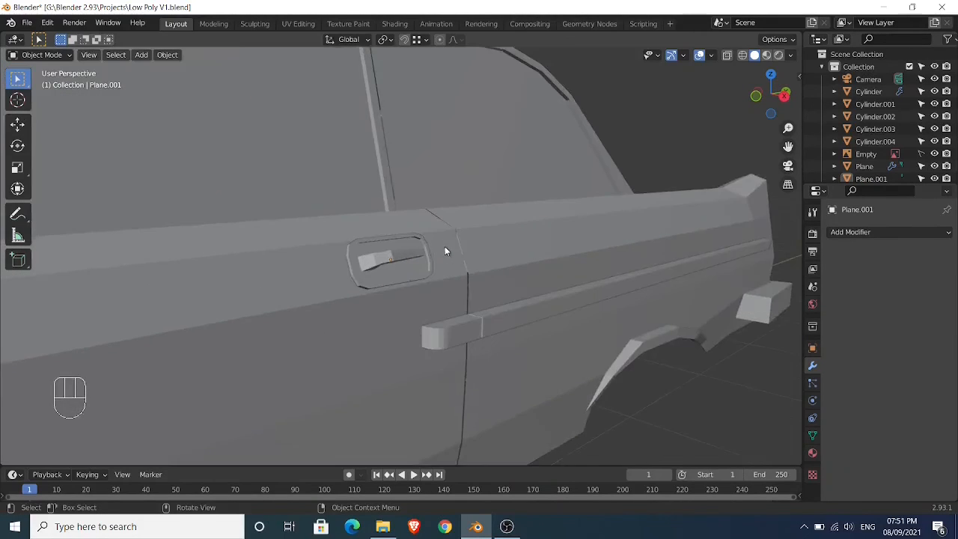
click(434, 283)
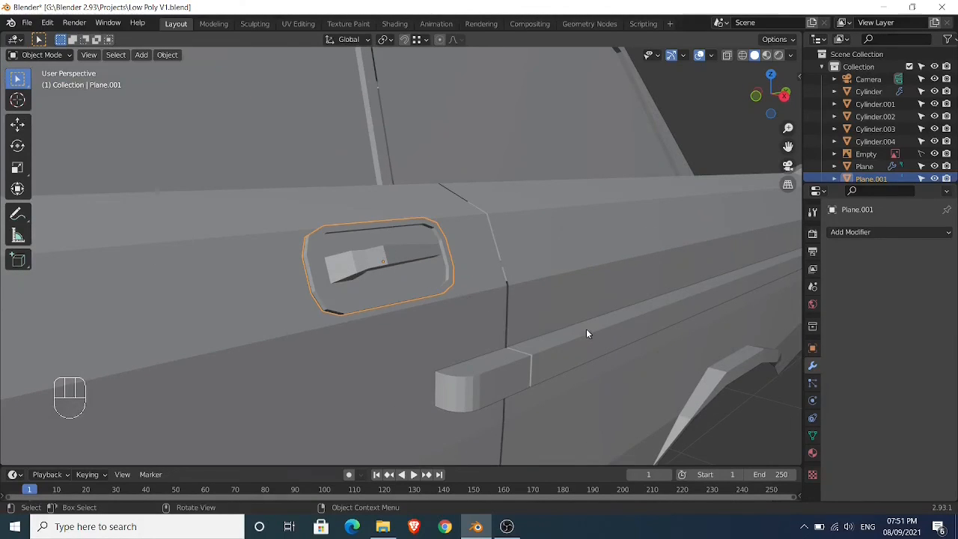
key(s)
key(shift+x)
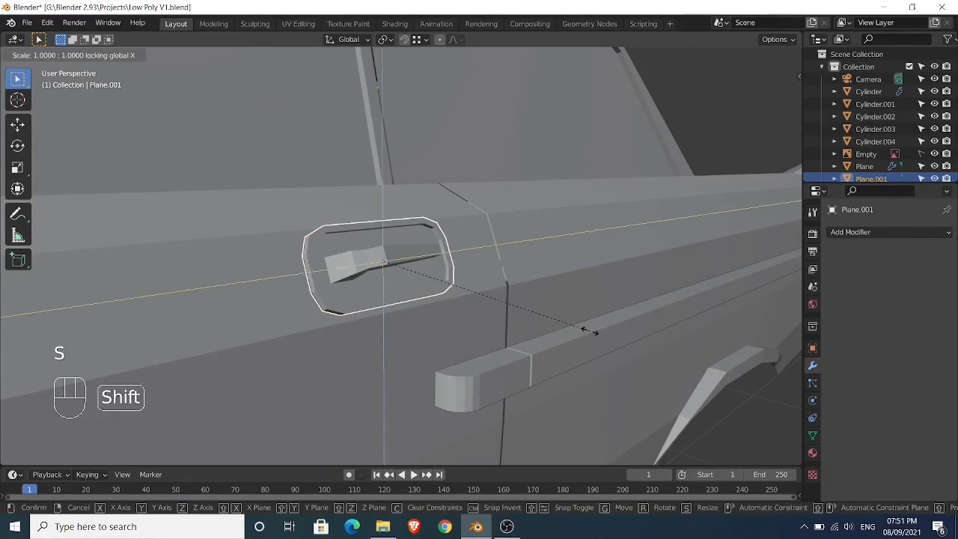
click(539, 320)
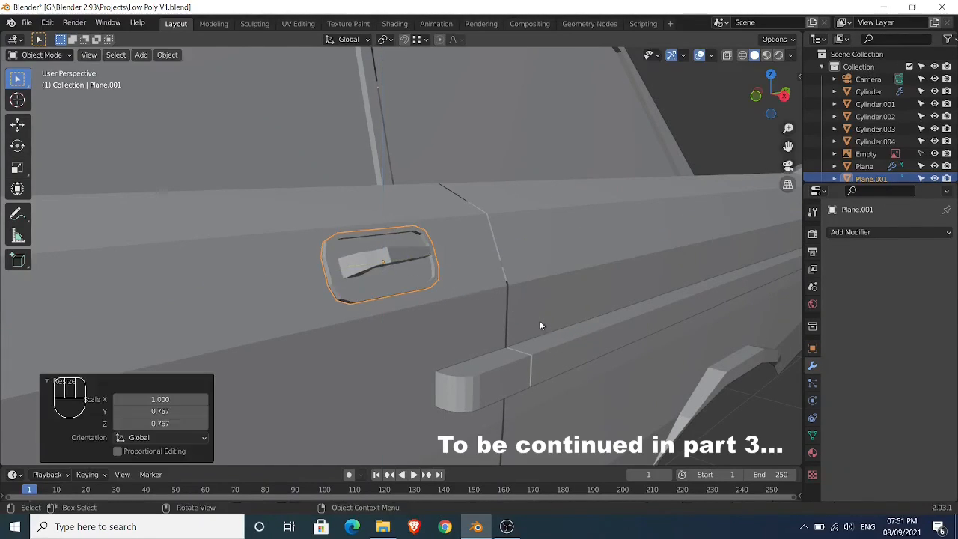
scroll(541, 319, down, 4)
key(Tab)
key(Tab)
scroll(541, 320, down, 4)
middle_drag(541, 321, 393, 383)
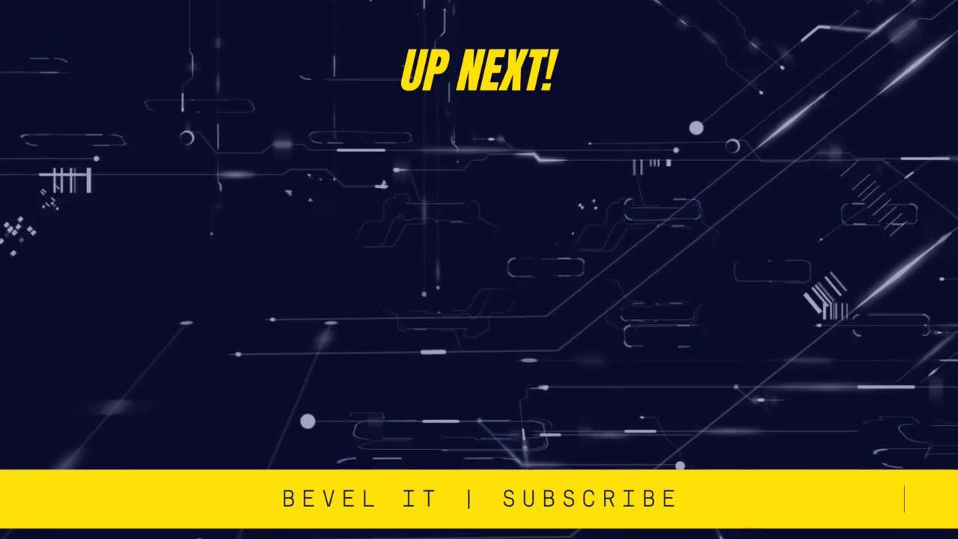